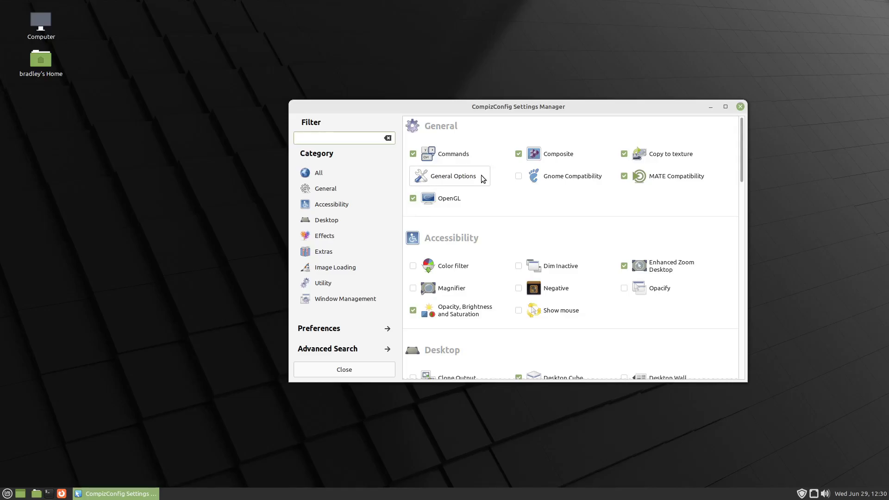
Check the horizontal and vertical virtual desktop size in General Options
click(483, 179)
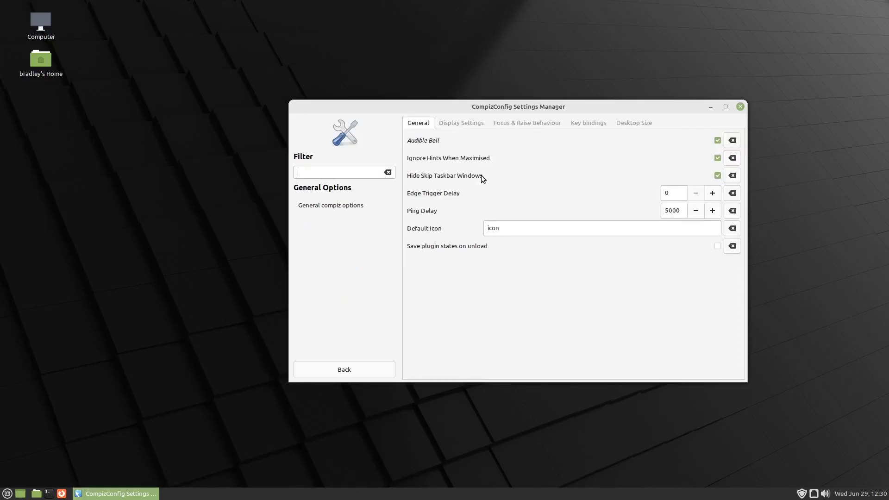
click(627, 124)
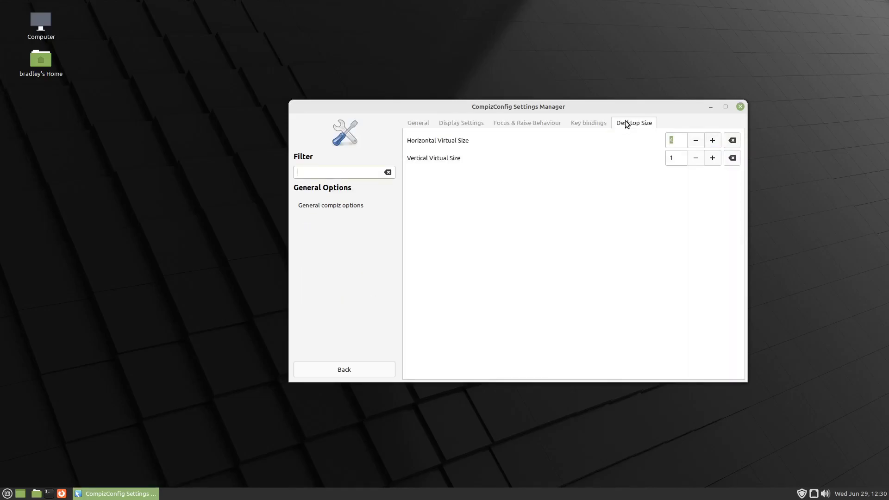
click(678, 139)
drag(677, 138, 665, 137)
key(BackSpace)
click(377, 369)
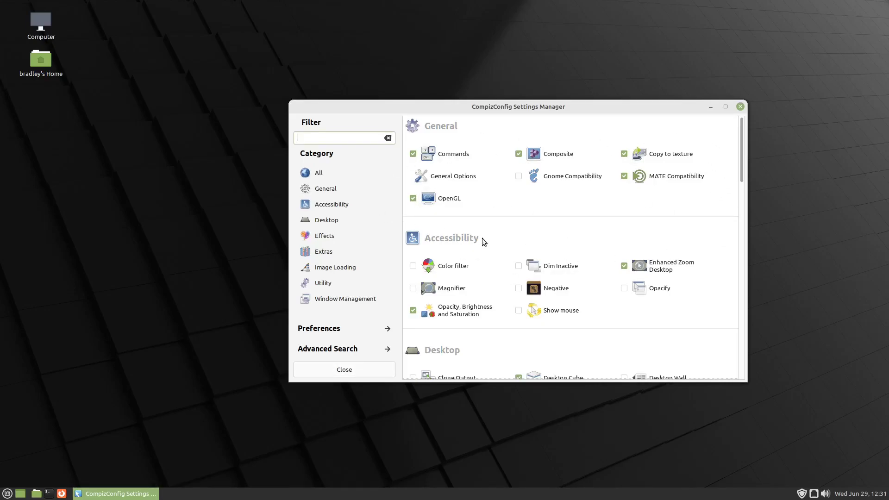
Bring up the Desktop plugins and test the cube by rotating to the neighbouring workspace
scroll(715, 245, down, 5)
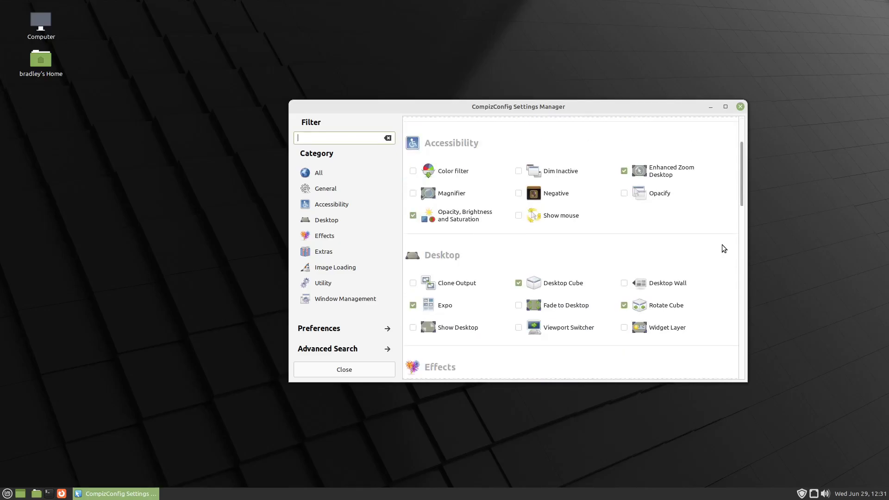
scroll(720, 243, down, 1)
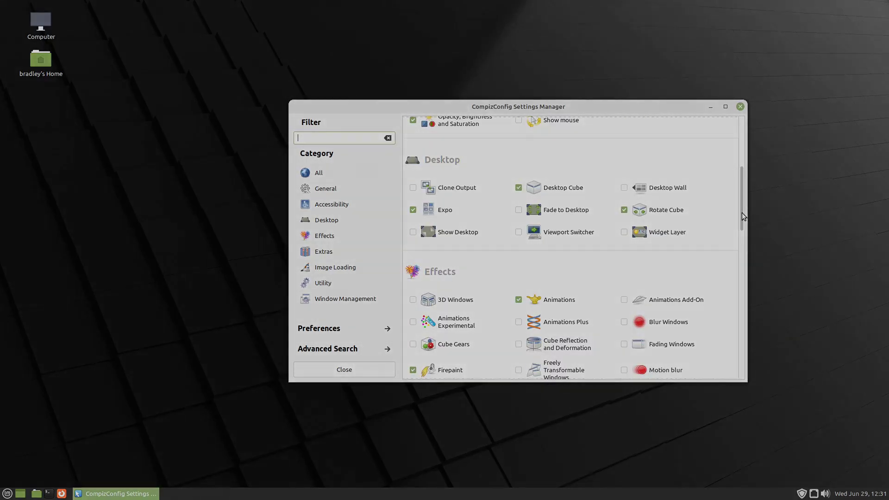
drag(742, 213, 747, 222)
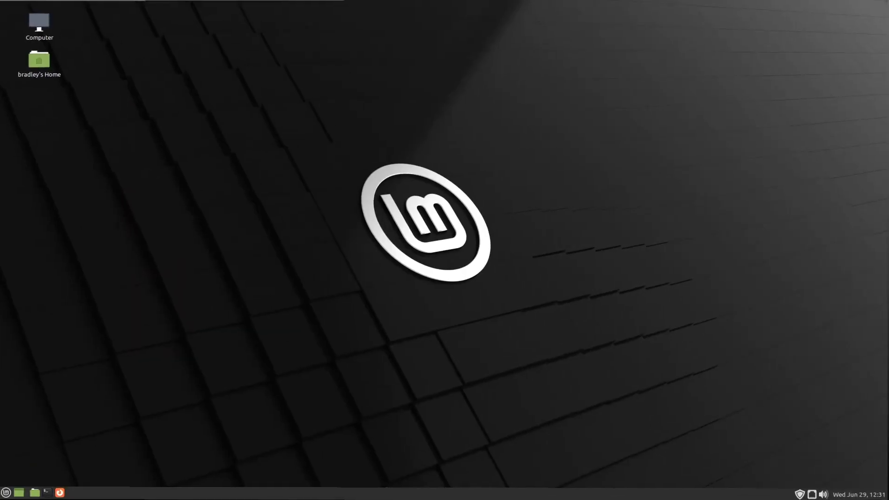
key(ctrl+alt+Left)
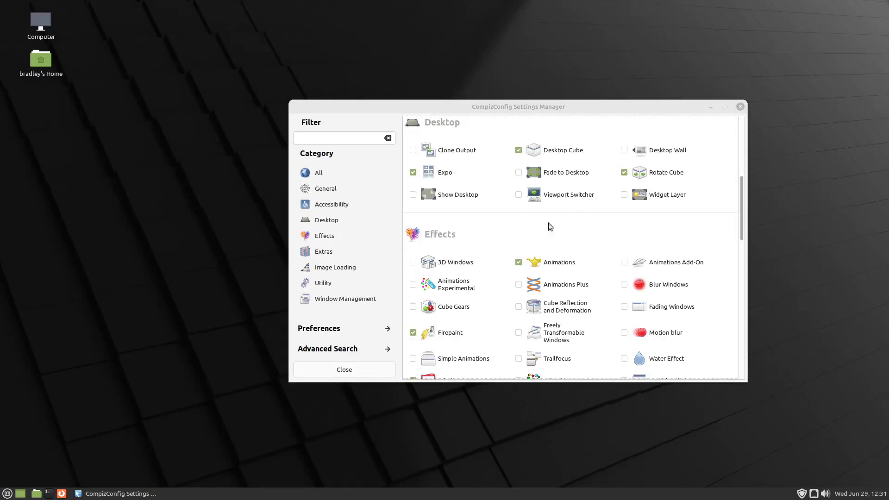
Enable the Viewport Switcher plugin and resolve its binding conflict by disabling Rotate To Face 1 in Rotate Cube
click(519, 196)
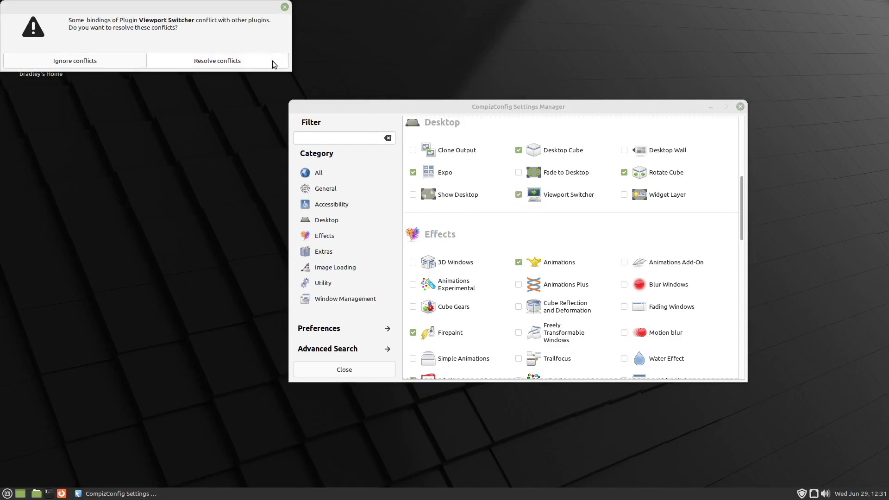
click(272, 64)
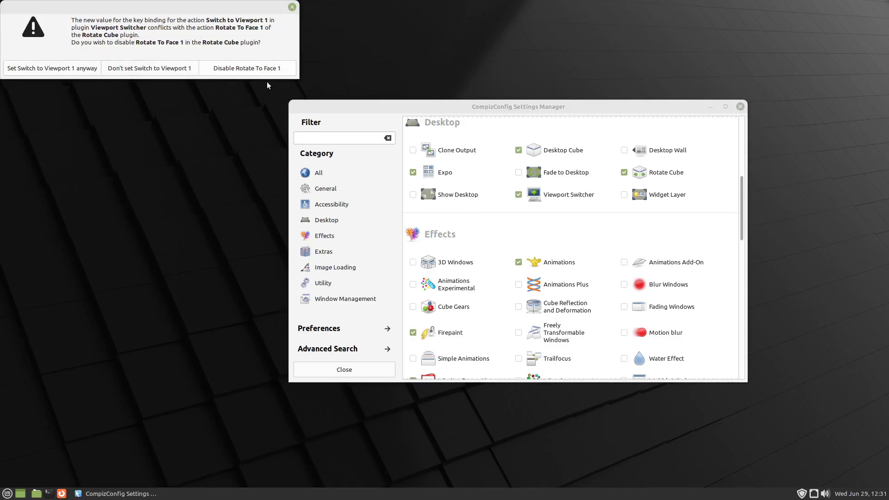
click(289, 71)
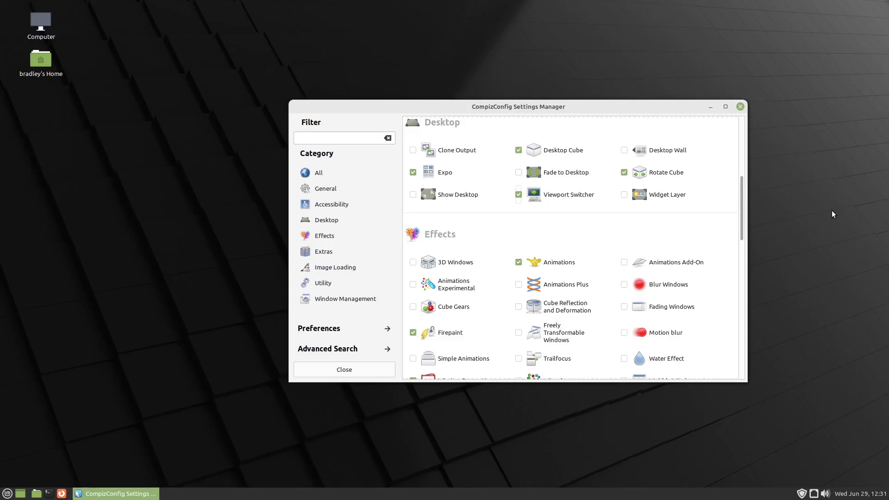
Set the zoom of the Rotate Cube plugin to 0.6
drag(444, 250, 433, 297)
click(686, 172)
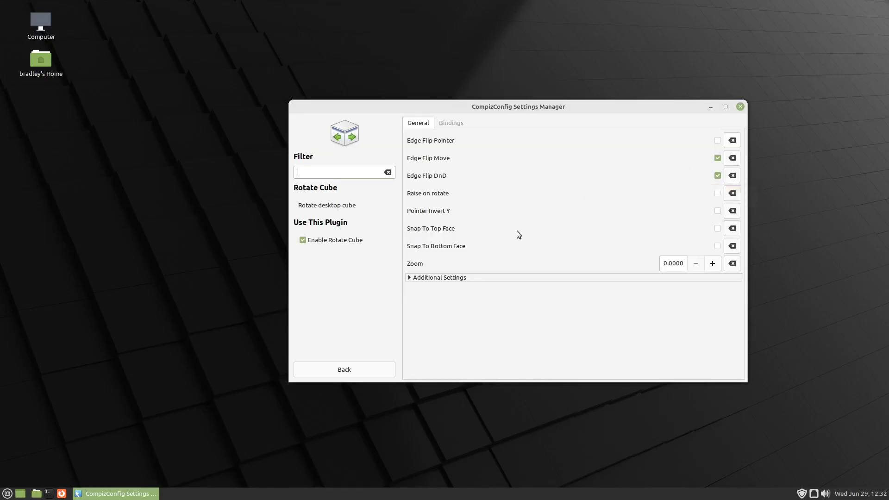
click(712, 263)
click(712, 263)
click(712, 263)
click(712, 263)
click(713, 263)
click(713, 263)
Rotate the desktop cube freely in several directions to preview the zoom and the cube's caps
drag(809, 200, 824, 218)
drag(793, 81, 787, 318)
drag(810, 380, 808, 110)
drag(799, 158, 795, 351)
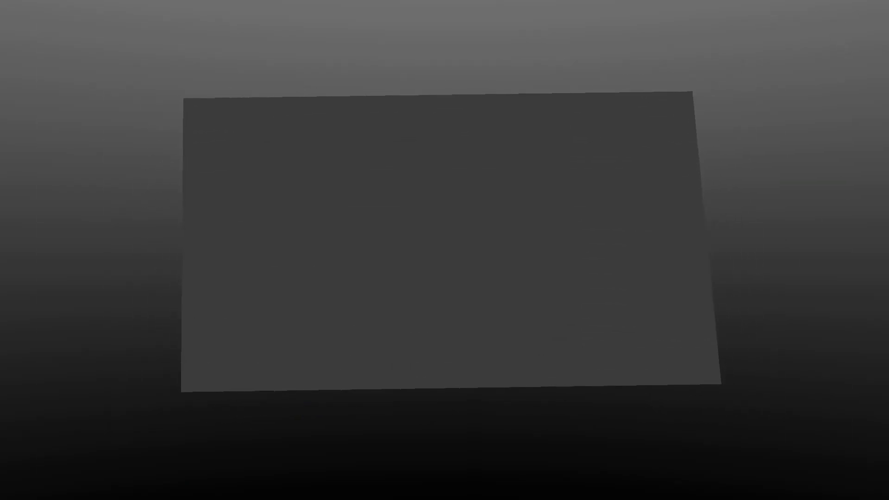
drag(815, 408, 818, 409)
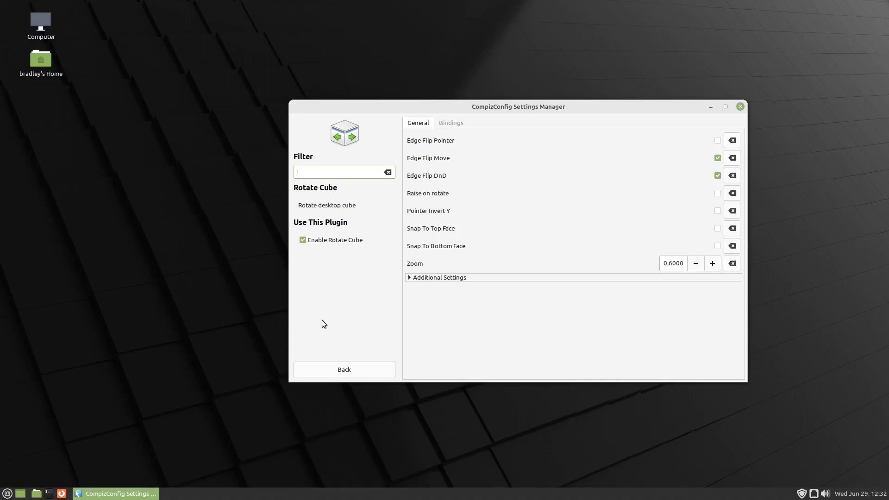
Open the Desktop Cube plugin's settings, unfold the cube and move through its workspaces in both directions
click(386, 370)
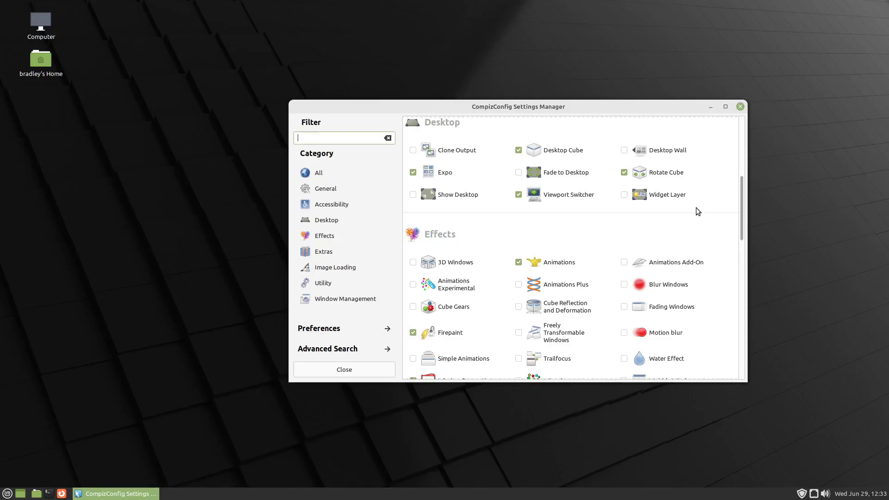
click(590, 149)
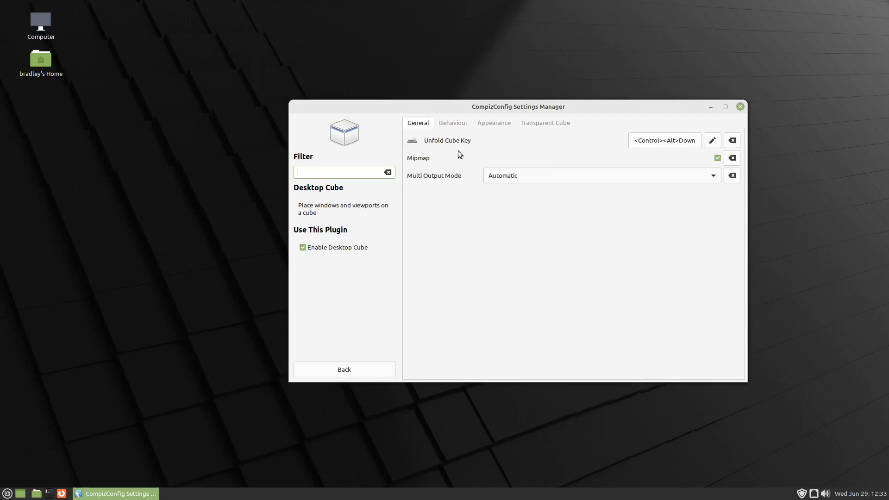
key(ctrl+alt+Down)
key(ctrl+alt+Right)
key(ctrl+alt+Right)
key(ctrl+alt+Right)
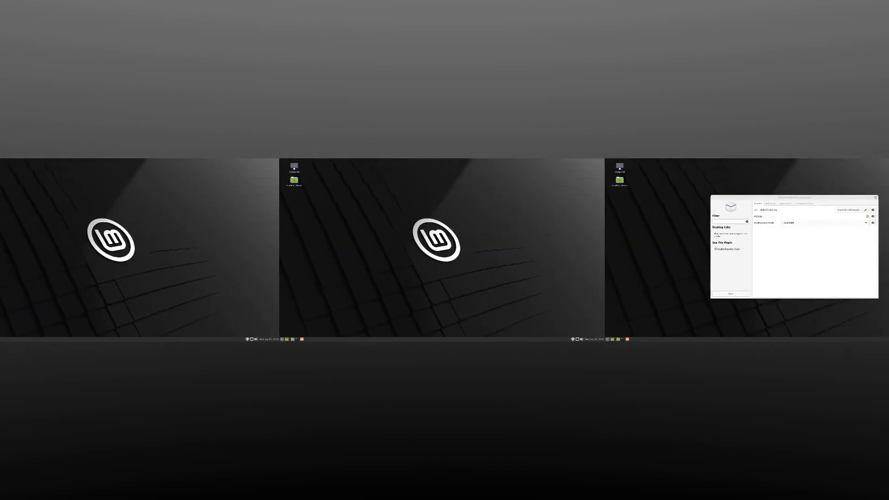
key(ctrl+alt+Right)
key(ctrl+alt+Right)
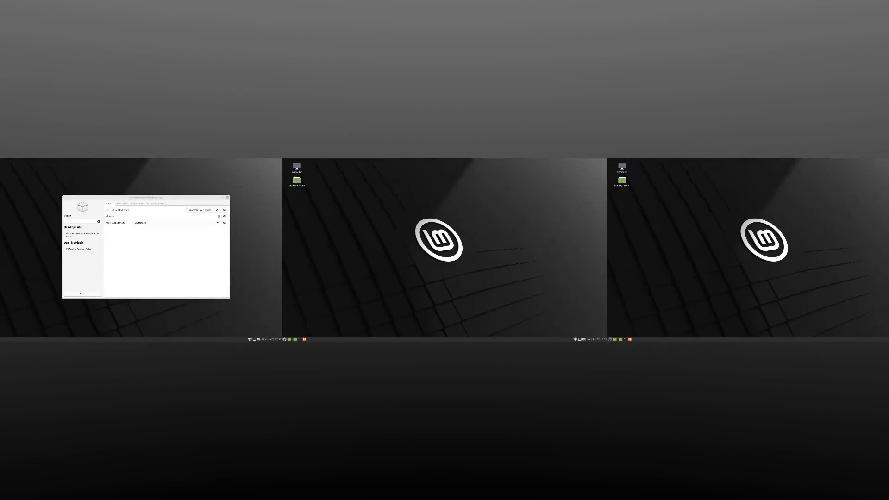
key(ctrl+alt+Left)
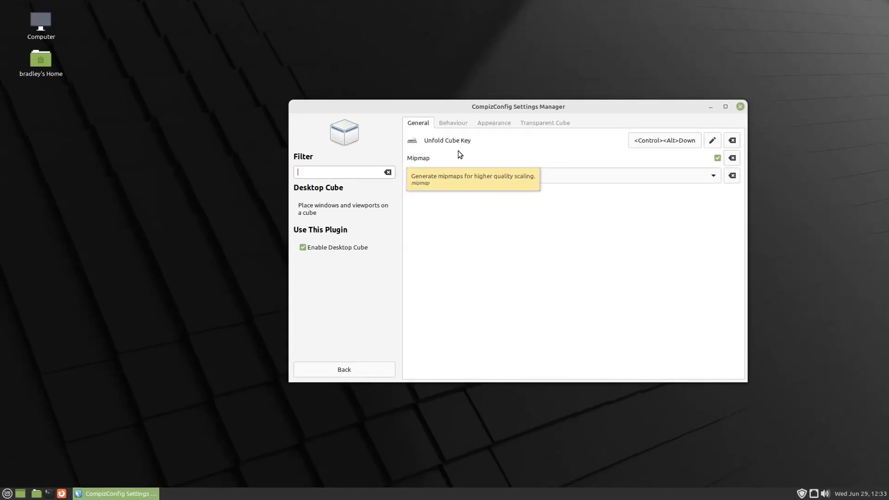
Try the Desktop Cube's Inside Cube behaviour by rotating between workspaces, and switch the option back off
click(457, 126)
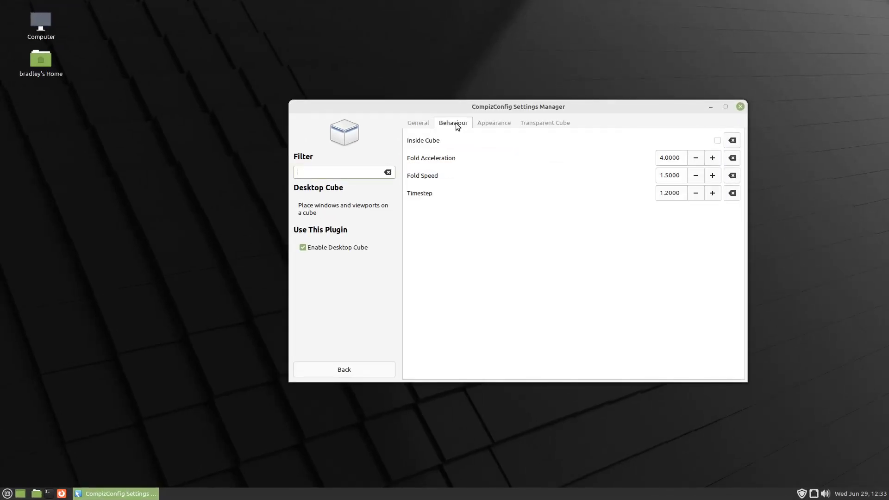
click(717, 141)
key(ctrl+alt+Left)
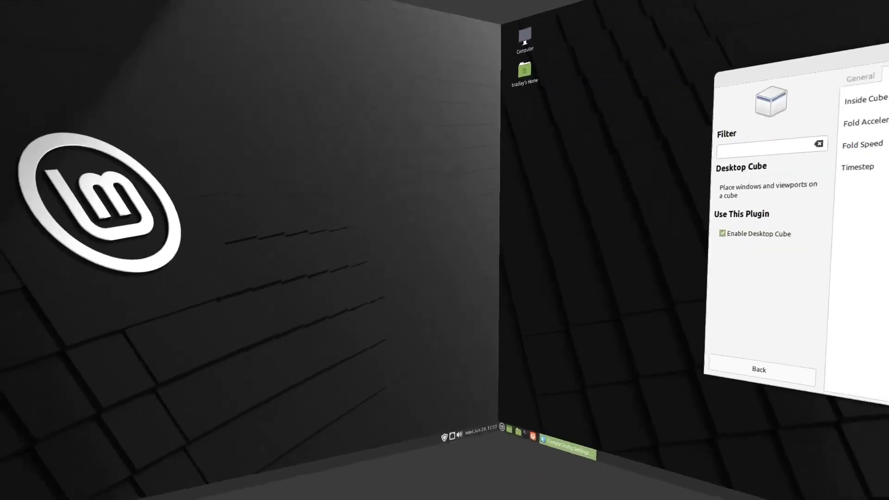
drag(602, 232, 537, 361)
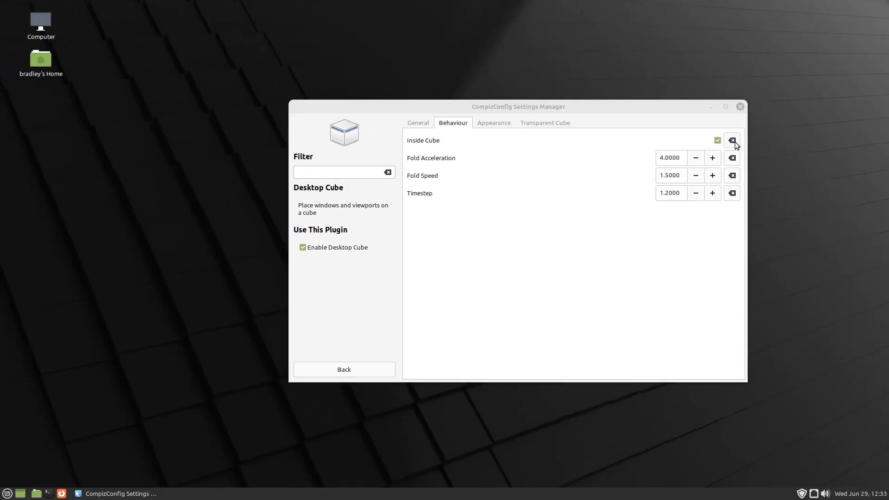
click(717, 142)
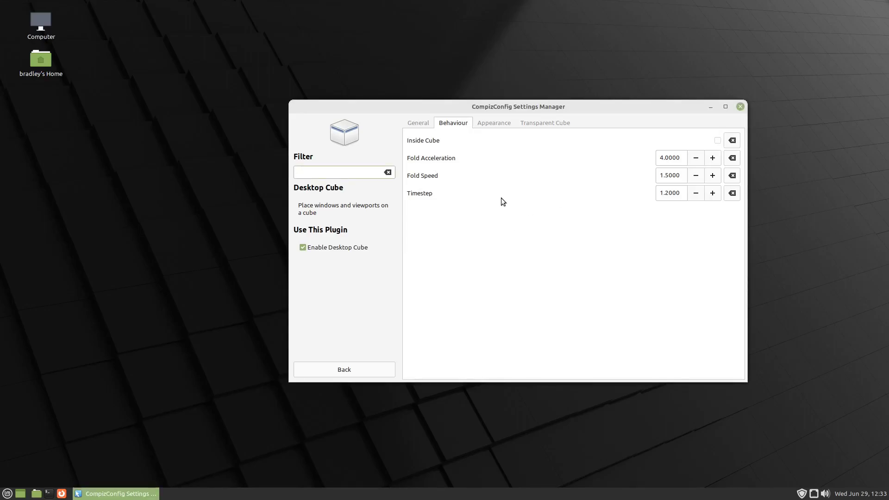
Set the Desktop Cube's top cap colour to light purple and rotate the cube to preview it
click(488, 124)
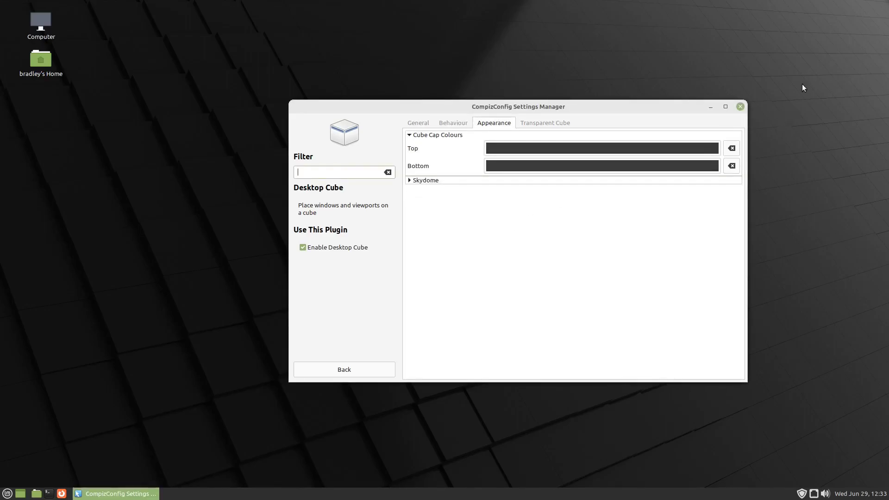
drag(789, 264, 788, 195)
click(556, 149)
click(543, 207)
click(603, 316)
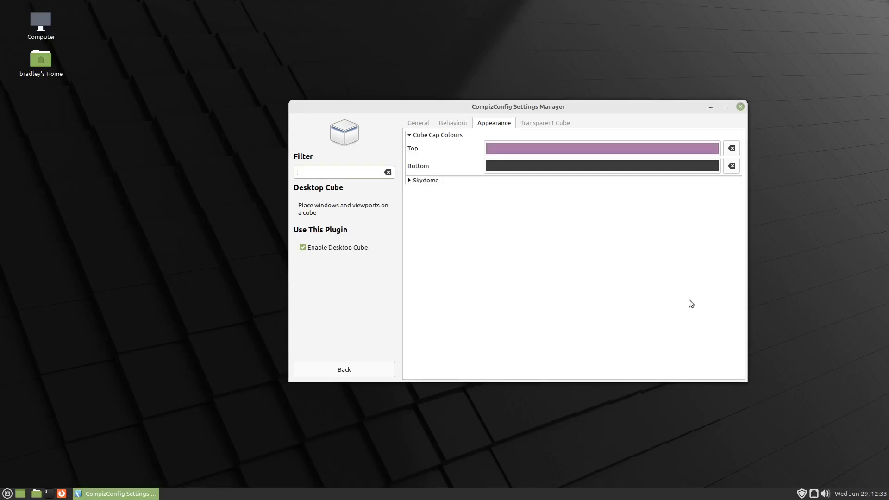
drag(603, 316, 605, 388)
Set the cube's bottom cap colour to dark brown and rotate the cube to preview it
click(644, 166)
click(566, 239)
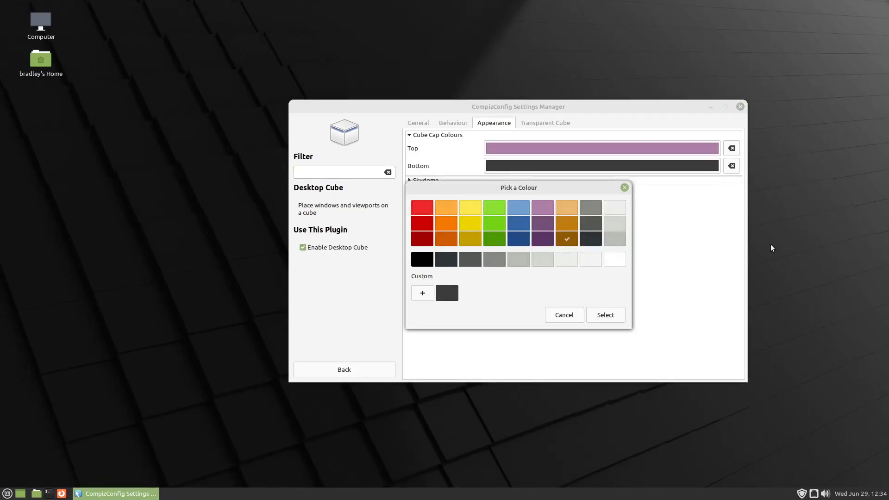
click(605, 315)
mouse_move(784, 287)
mouse_down()
mouse_move(774, 160)
mouse_move(778, 334)
mouse_move(786, 300)
mouse_up()
Give the top cap a custom purple, #B440BF, with reduced opacity, and rotate the cube to preview it
click(576, 148)
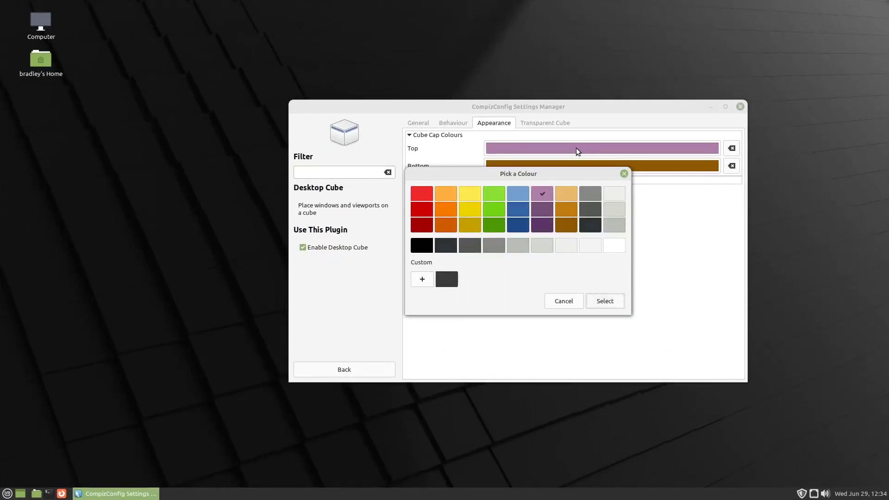
click(422, 280)
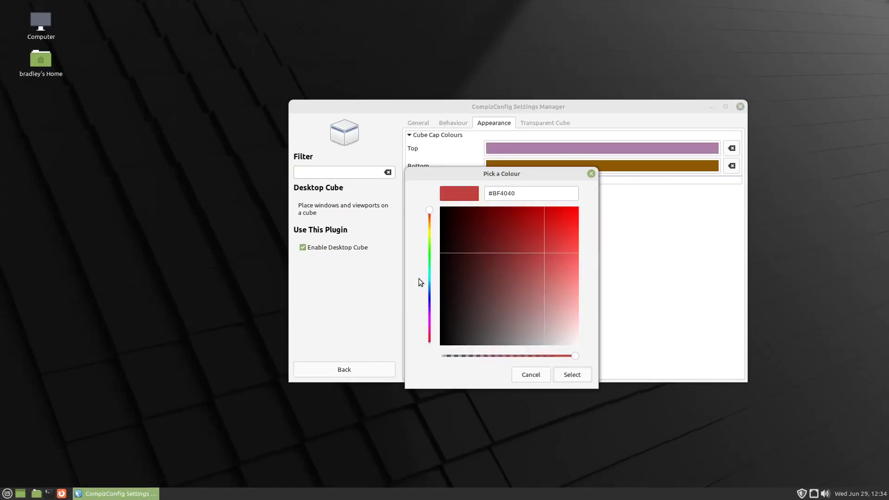
drag(429, 211, 426, 321)
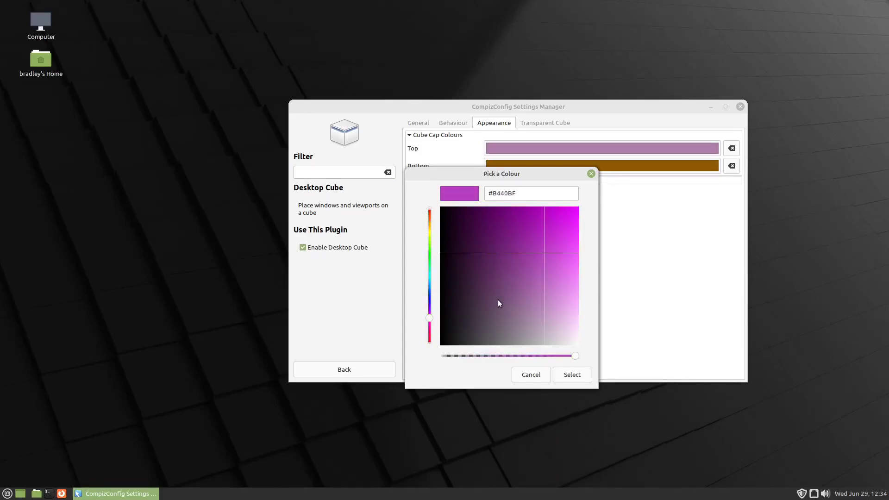
drag(573, 355, 529, 360)
click(568, 378)
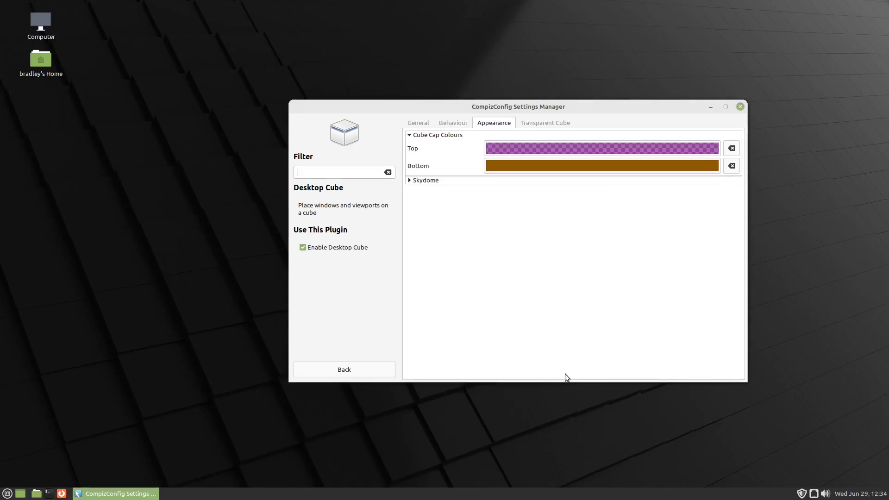
drag(768, 207, 763, 184)
Set the top cap to the custom dark grey and rotate the cube to preview it
click(661, 149)
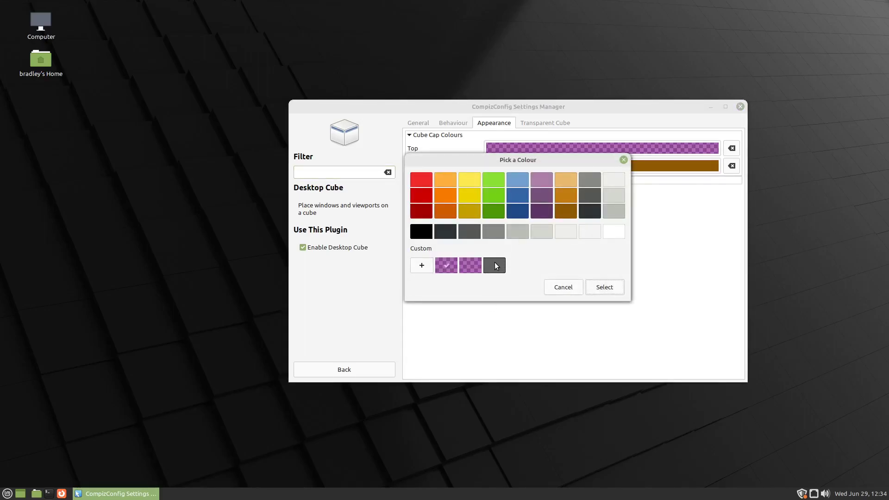
click(612, 291)
ctrl+alt+drag(803, 151, 801, 283)
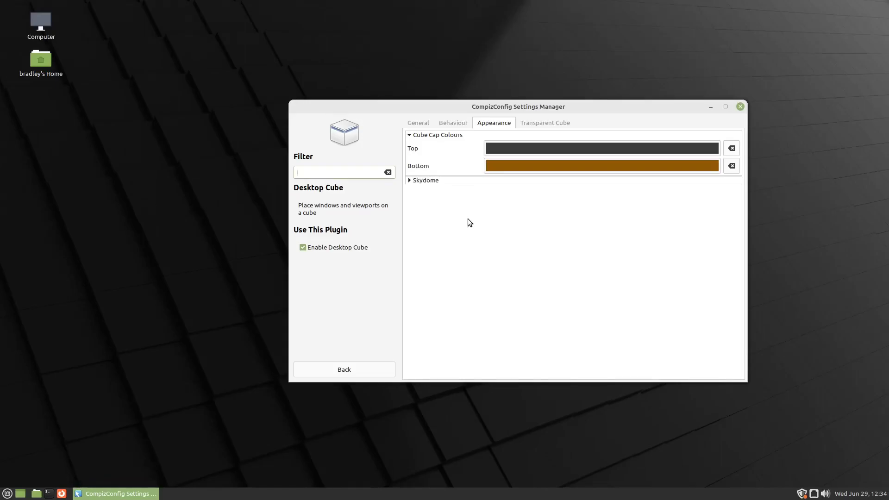
Try the saved semi-transparent purple on the top cap and rotate the cube to inspect it
click(616, 149)
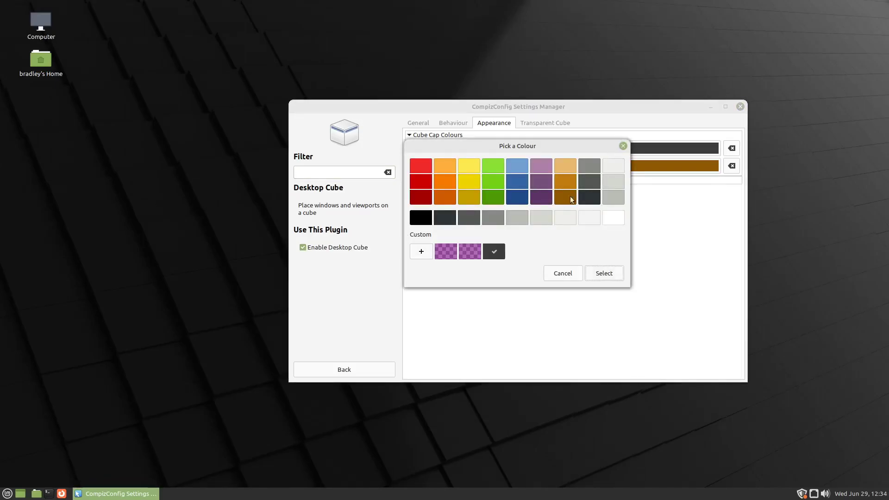
click(445, 252)
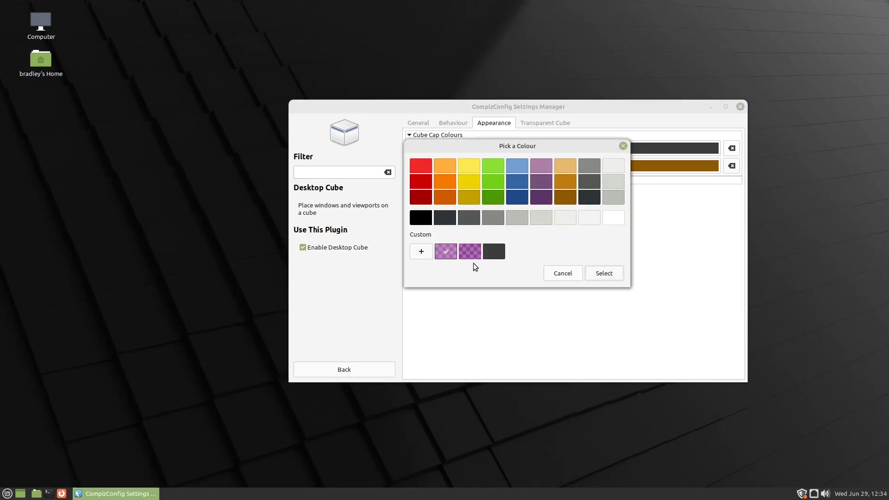
click(603, 273)
ctrl+alt+drag(661, 280, 670, 374)
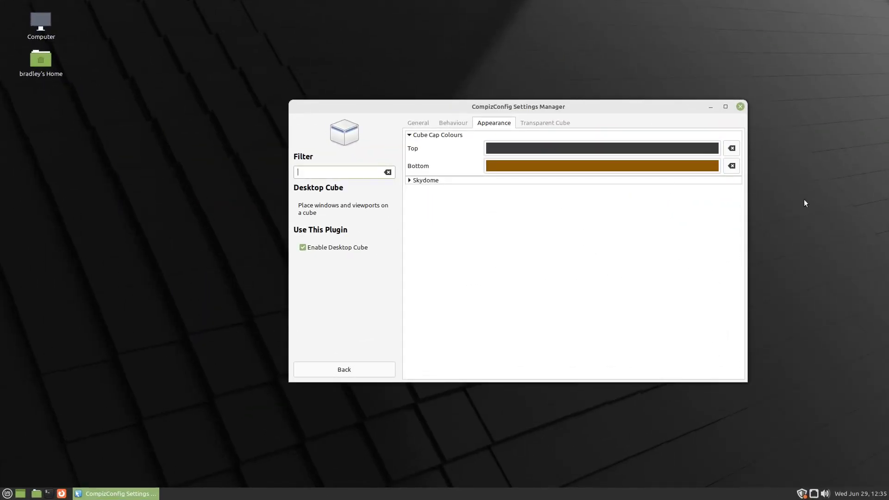
ctrl+alt+drag(783, 72, 759, 218)
Try a semi-transparent red based on #BF4040 and the default colour on the top cap, rotating the cube to preview each
click(676, 149)
click(420, 209)
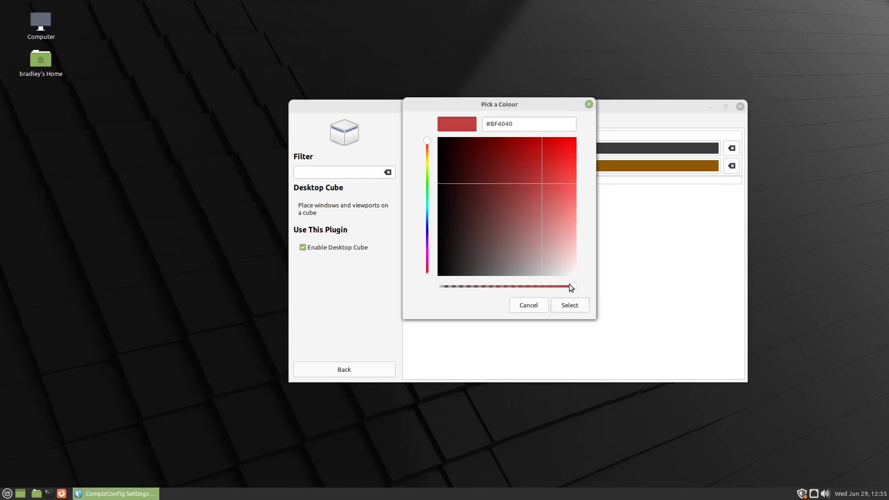
click(559, 301)
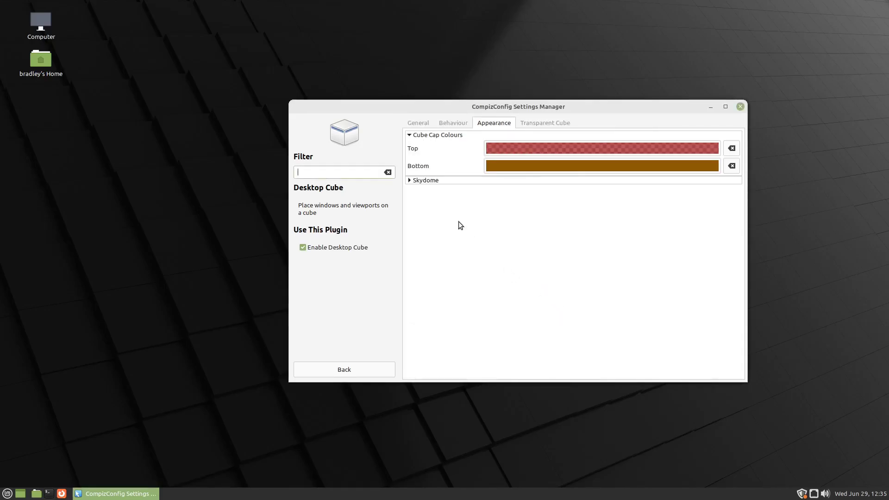
drag(798, 124, 796, 249)
click(733, 148)
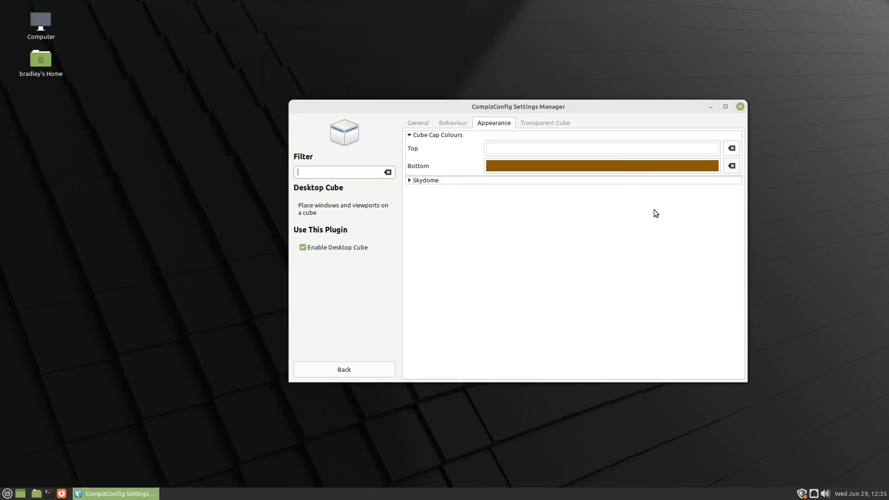
ctrl+alt+drag(782, 151, 787, 279)
Set the top cap back to the saved custom dark grey and rotate the cube to check it
click(578, 147)
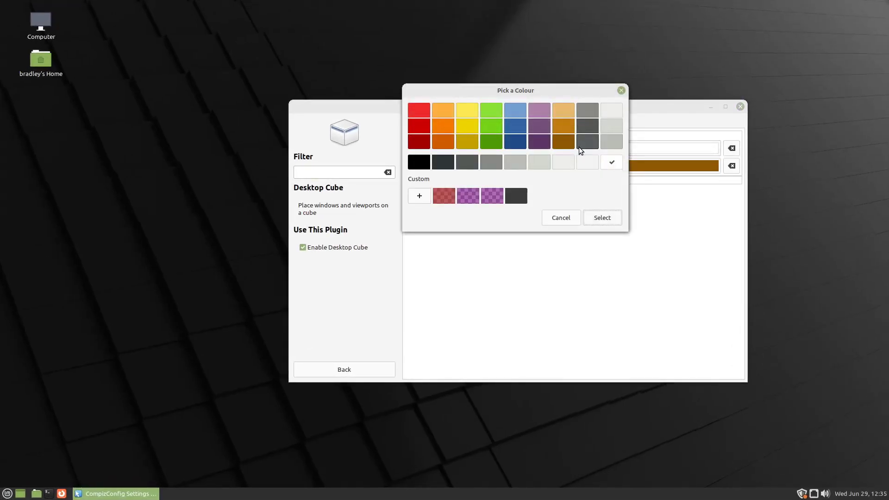
click(511, 201)
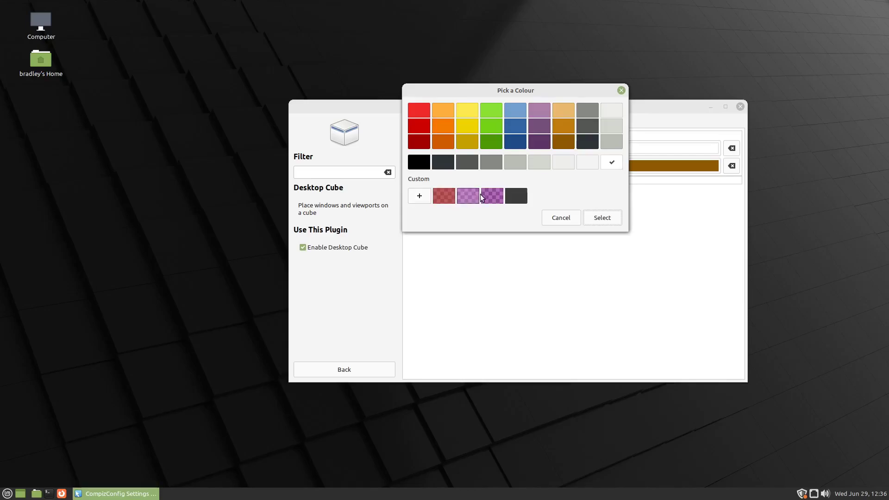
click(516, 196)
click(609, 217)
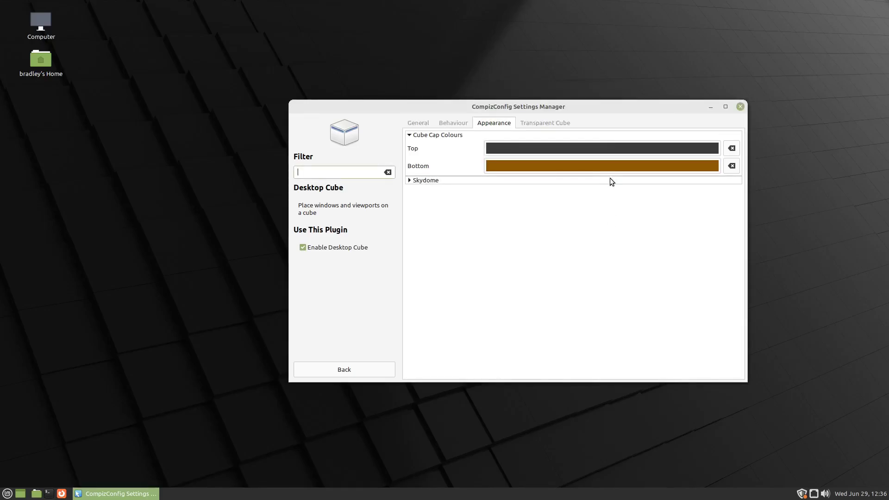
drag(789, 240, 789, 297)
Set the bottom cap to the saved custom dark grey and rotate the cube to preview it
click(623, 165)
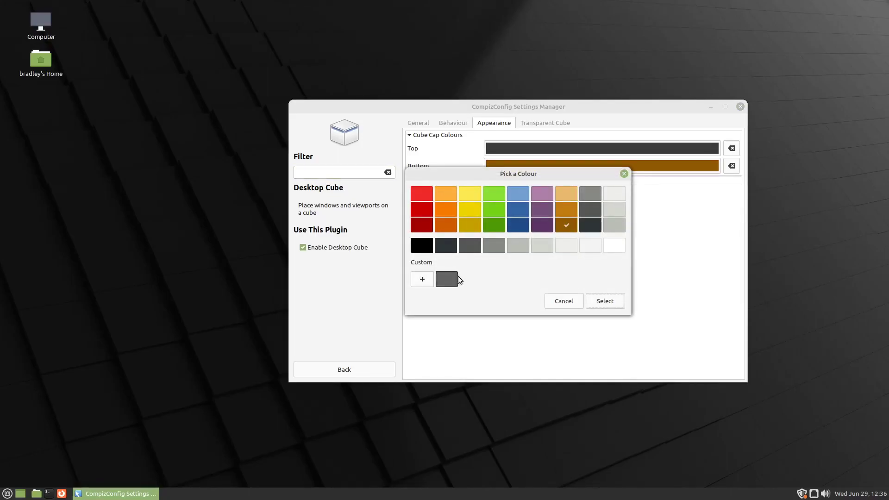
click(446, 280)
click(610, 299)
drag(865, 142, 837, 165)
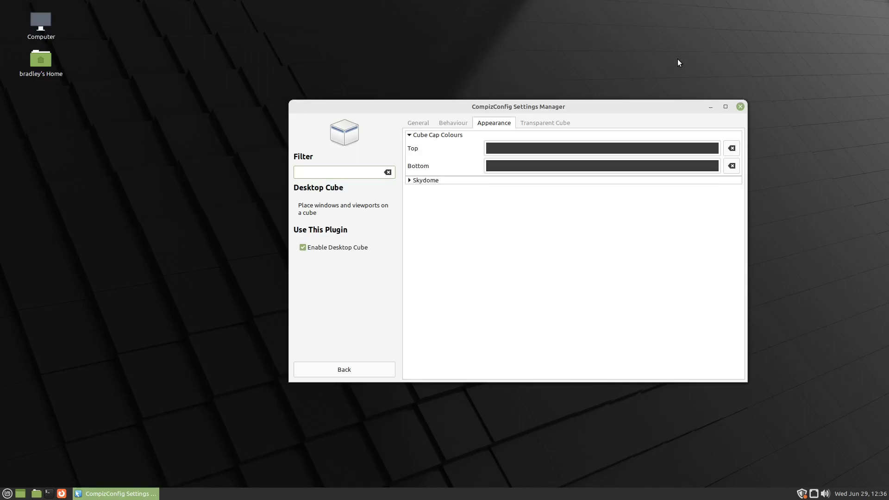
Use nature-landscape.jpg from Pictures as the skydome image, enabling the JPEG plugin, and rotate the cube to preview it
click(409, 181)
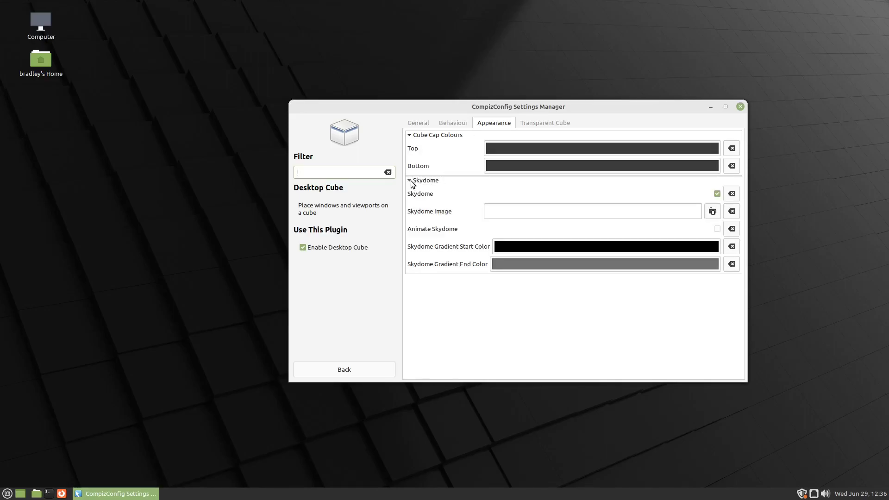
click(712, 212)
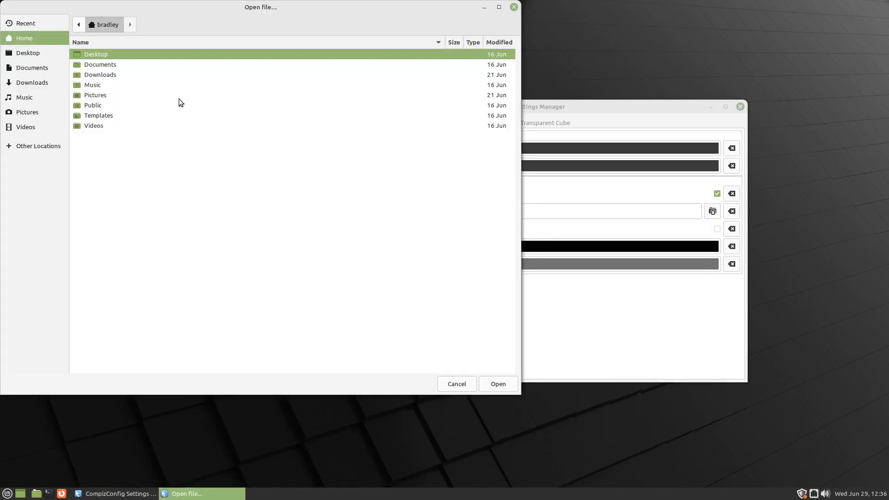
double_click(123, 95)
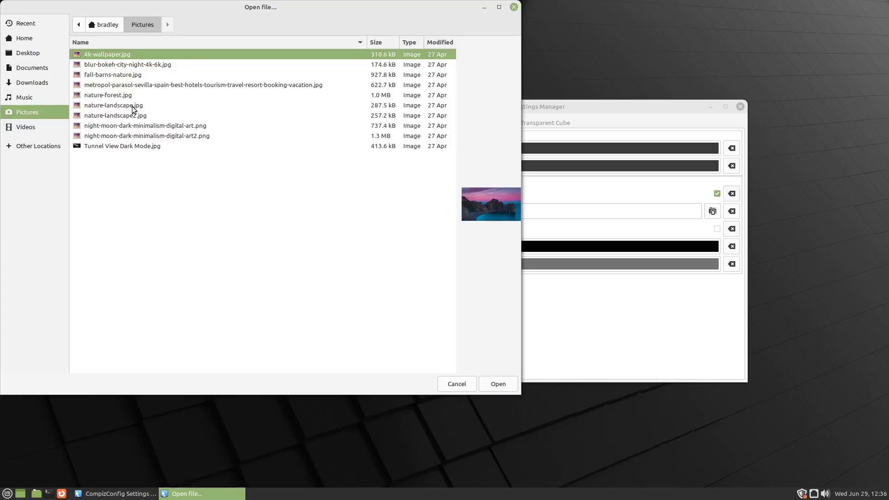
click(133, 106)
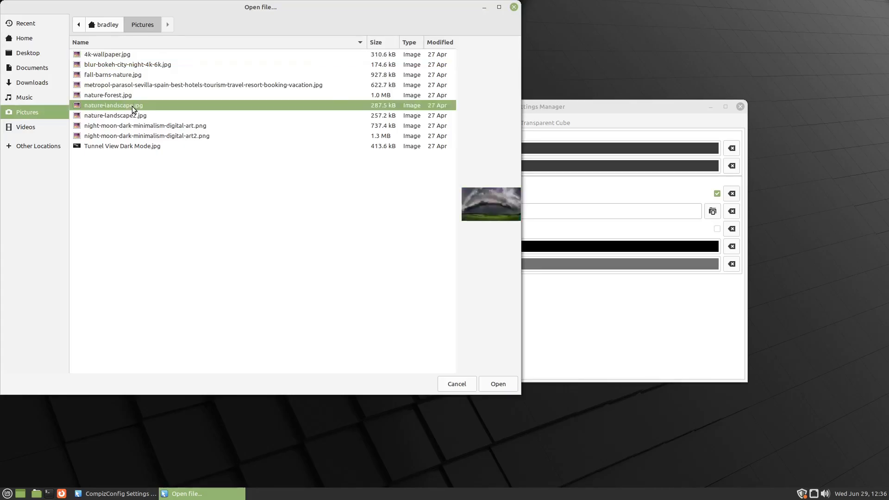
click(501, 386)
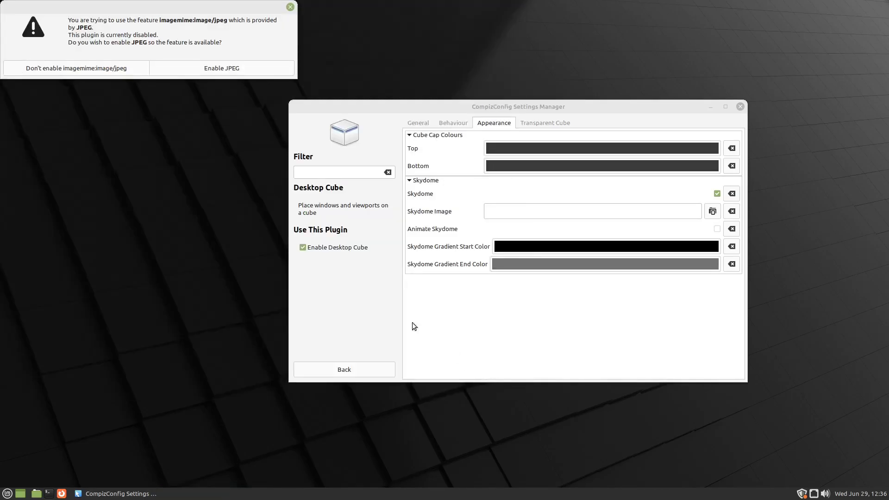
click(279, 68)
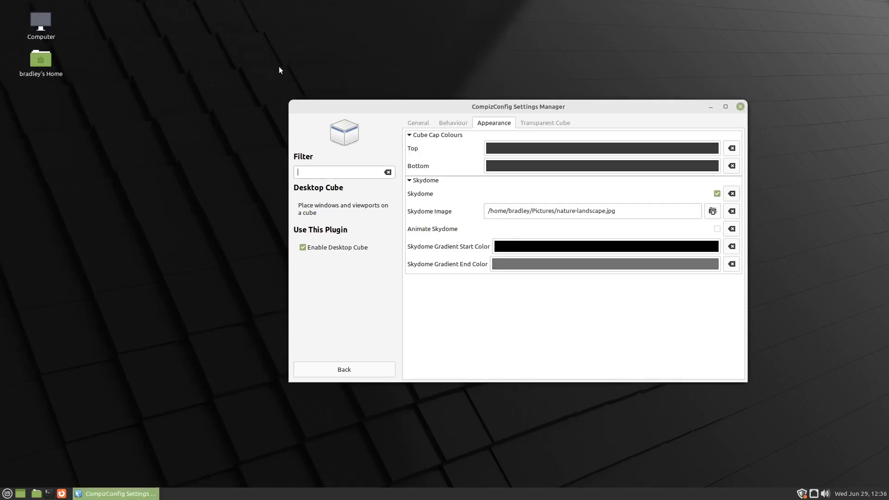
drag(444, 250, 466, 208)
Preview the cube with Animate Skydome enabled, and reset the skydome image and animation to their defaults
click(718, 229)
drag(718, 232, 794, 193)
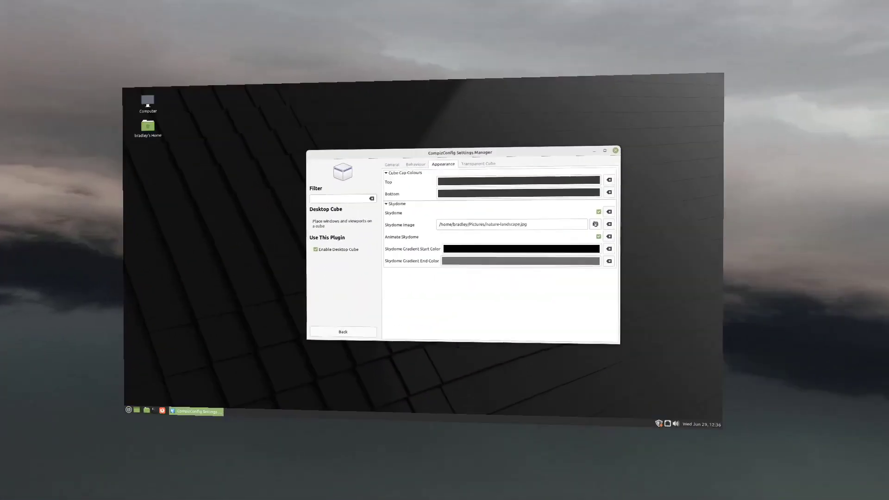
click(732, 211)
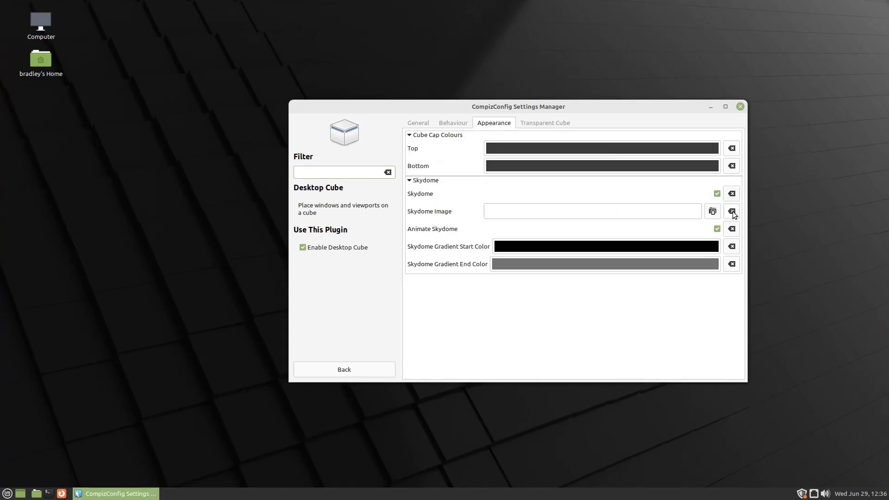
click(727, 230)
Try light yellow as the skydome gradient start colour and reset it to the default
click(578, 251)
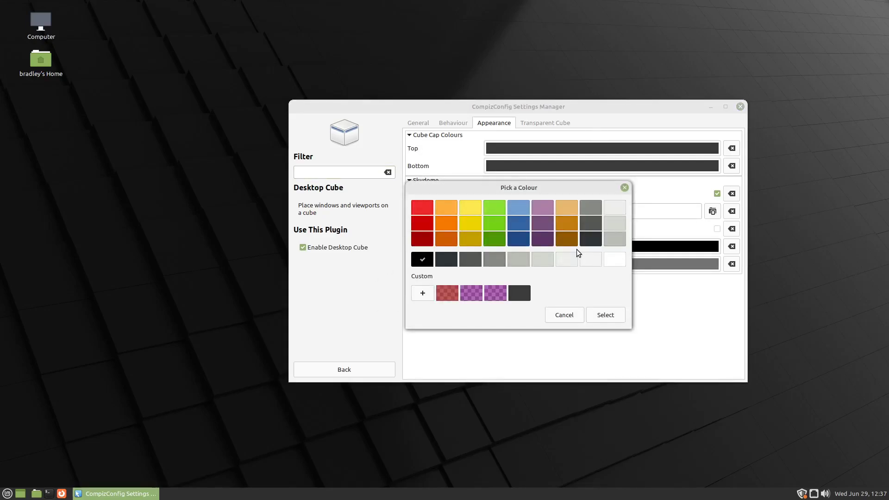
click(472, 207)
click(605, 315)
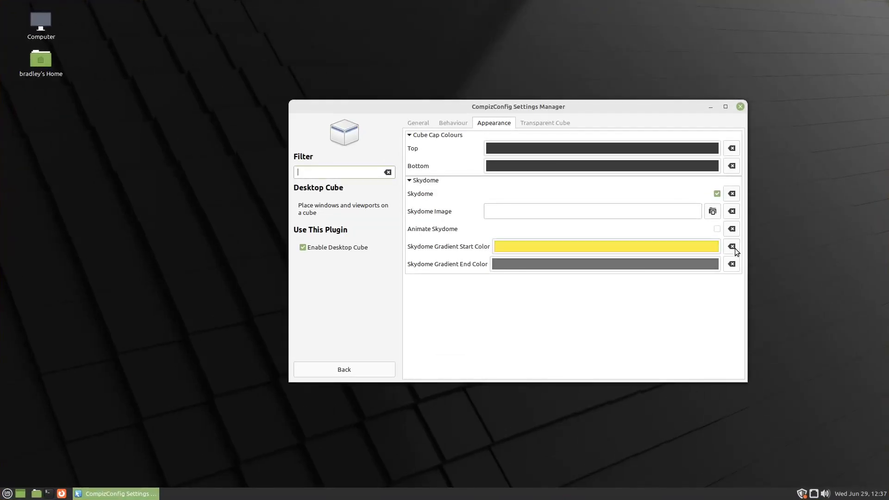
click(617, 248)
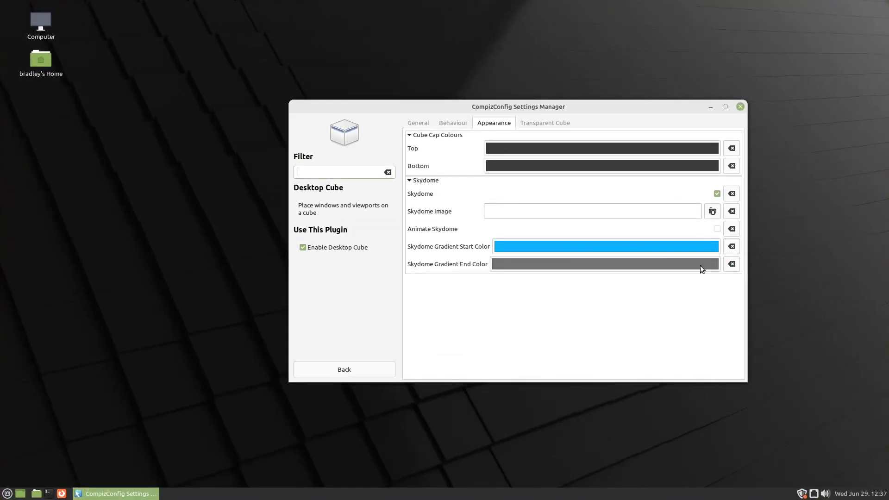
Set the skydome gradient start colour to the saved custom dark grey and rotate the cube to preview it
click(606, 245)
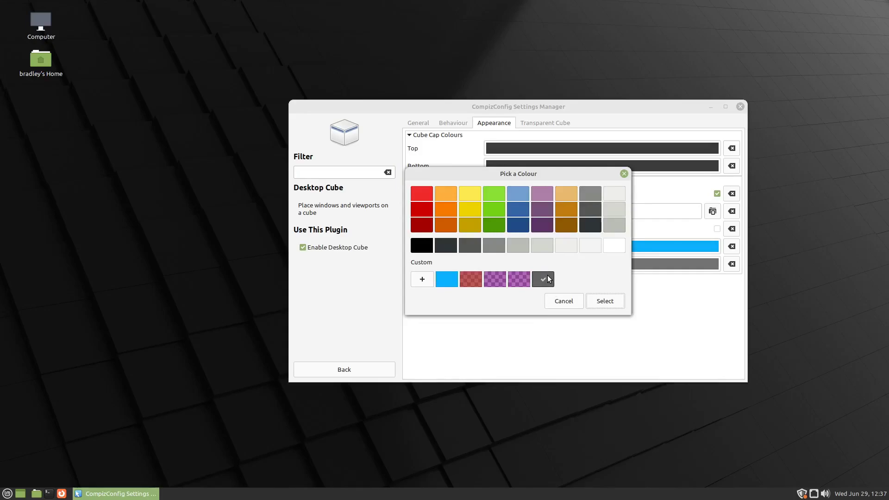
click(605, 301)
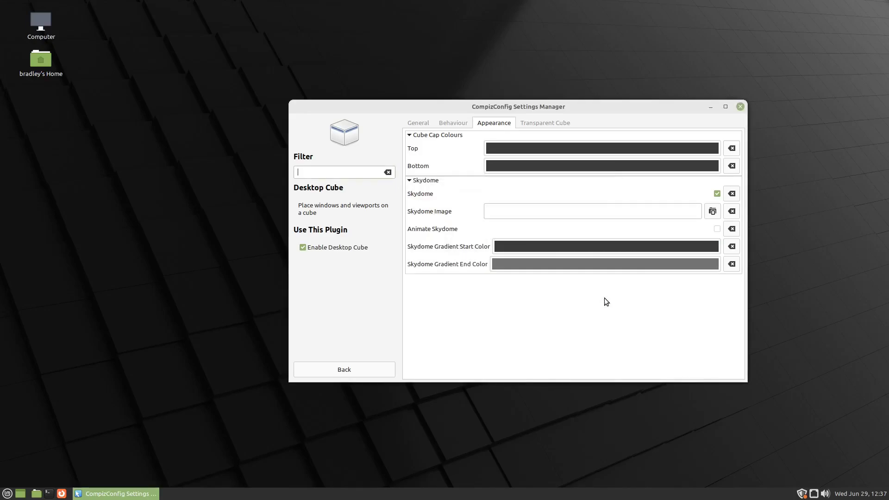
mouse_move(814, 251)
mouse_down()
mouse_move(639, 259)
mouse_move(824, 252)
mouse_up()
Try the saved semi-transparent red as the skydome gradient start colour, preview it on the cube, and reset it
click(550, 243)
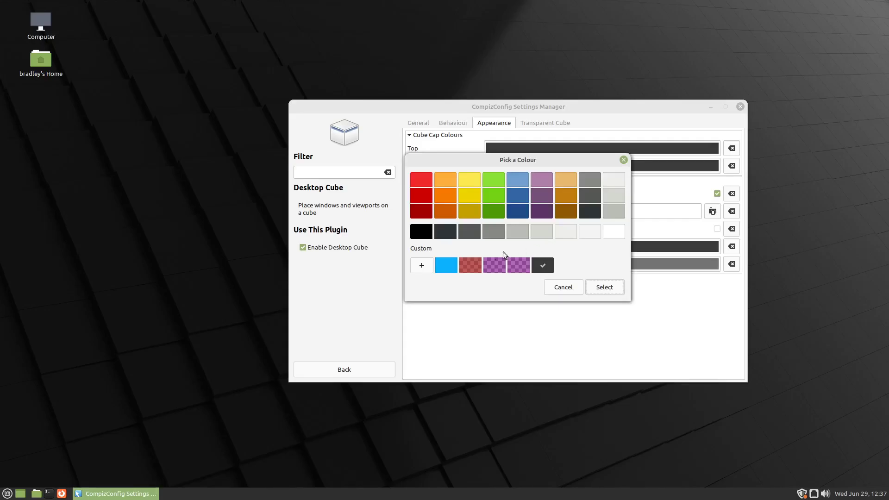
click(470, 266)
click(609, 287)
mouse_move(782, 260)
mouse_down()
mouse_move(657, 257)
mouse_move(786, 246)
mouse_up()
click(736, 246)
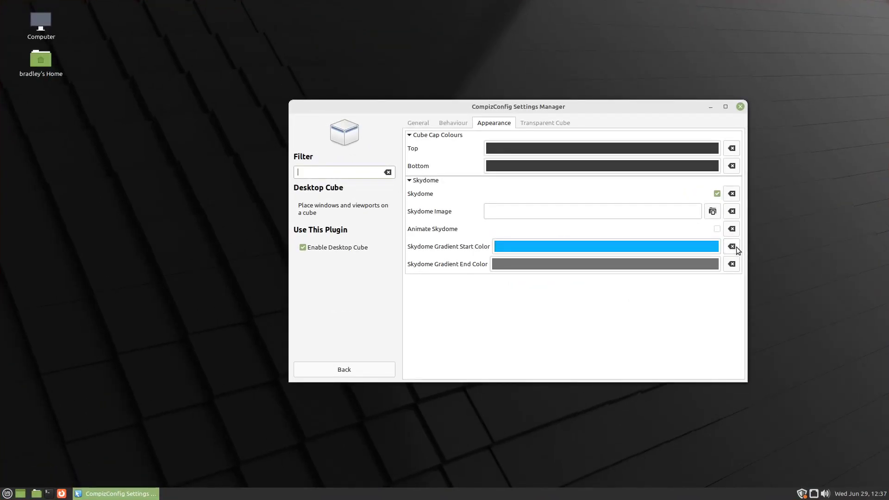
Set the skydome gradient start colour to the palette's dark slate and rotate between workspaces to preview it
click(687, 248)
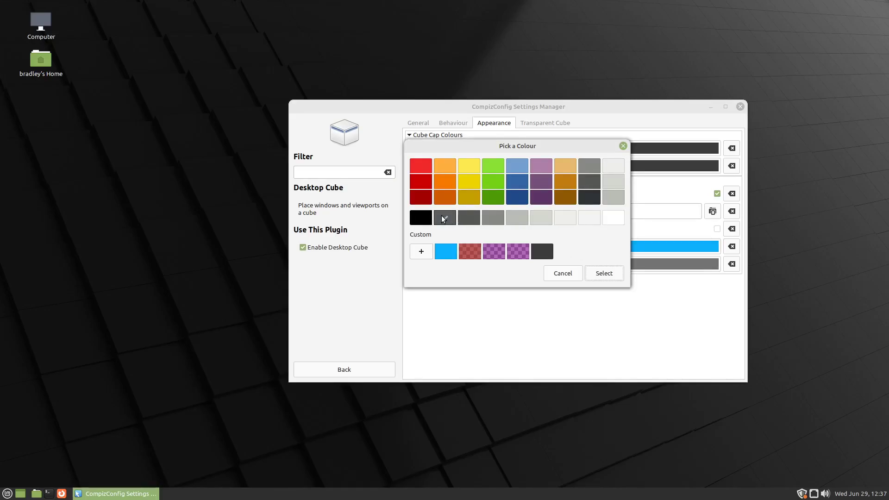
click(604, 273)
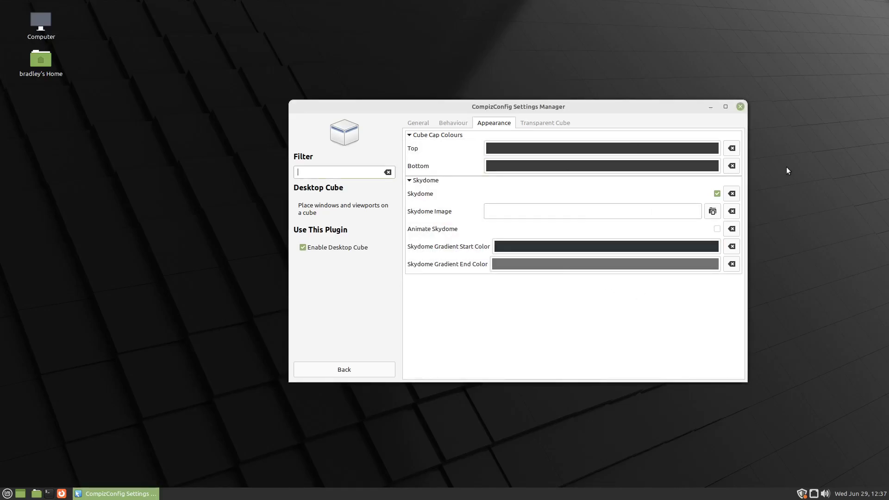
key(ctrl+alt+Right)
key(ctrl+alt+Left)
Set the skydome gradient end colour to the saved bright blue and rotate the cube to preview it
click(551, 261)
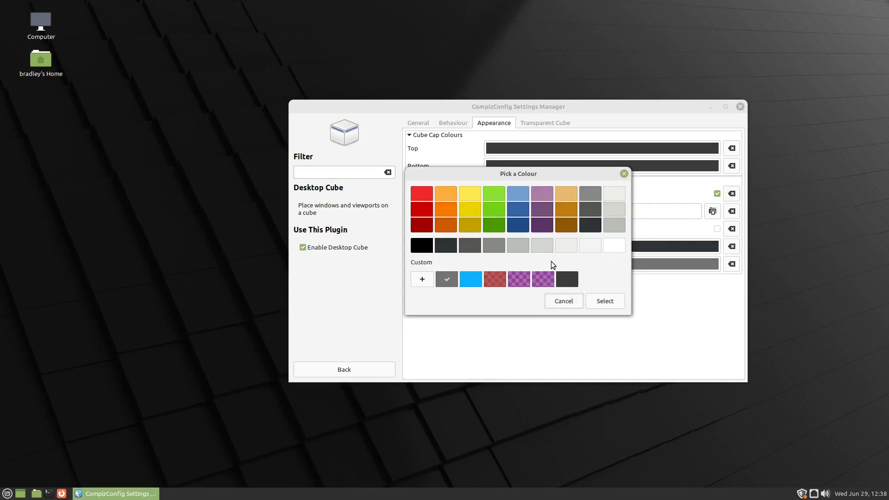
click(470, 279)
click(603, 302)
drag(603, 302, 612, 302)
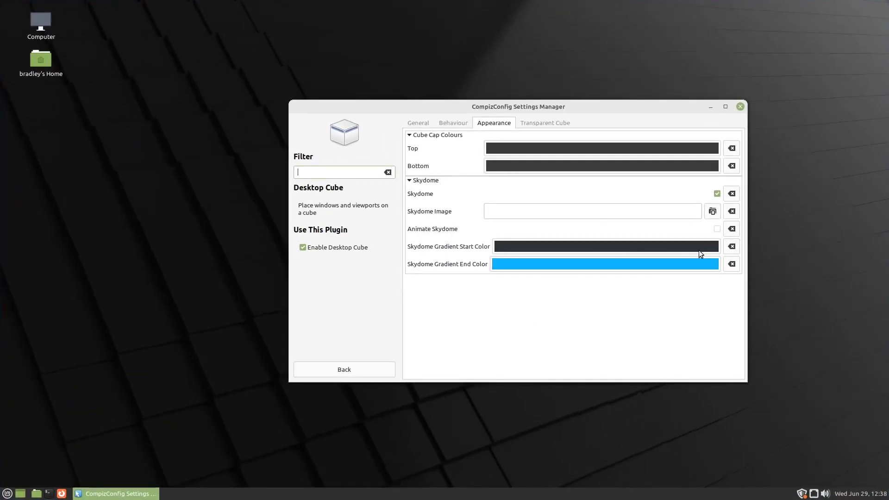
Try bright red as the skydome gradient start colour, preview it on the cube, and reset both gradient colours
click(693, 245)
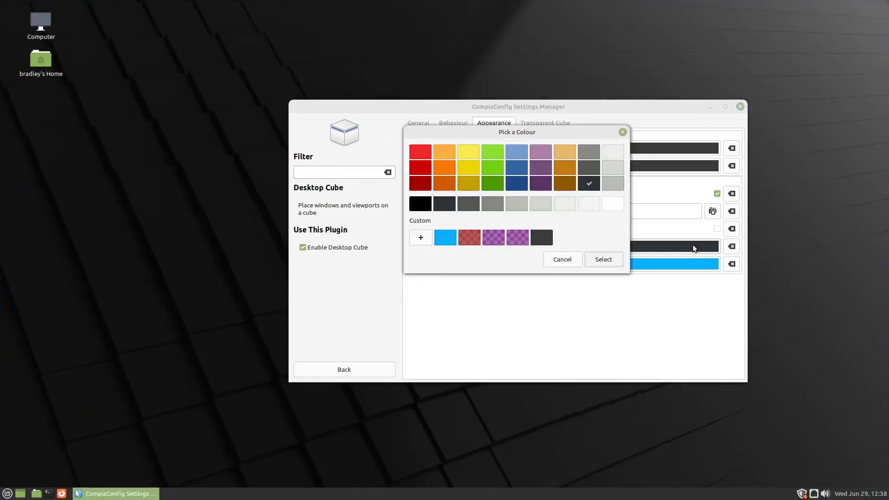
click(420, 152)
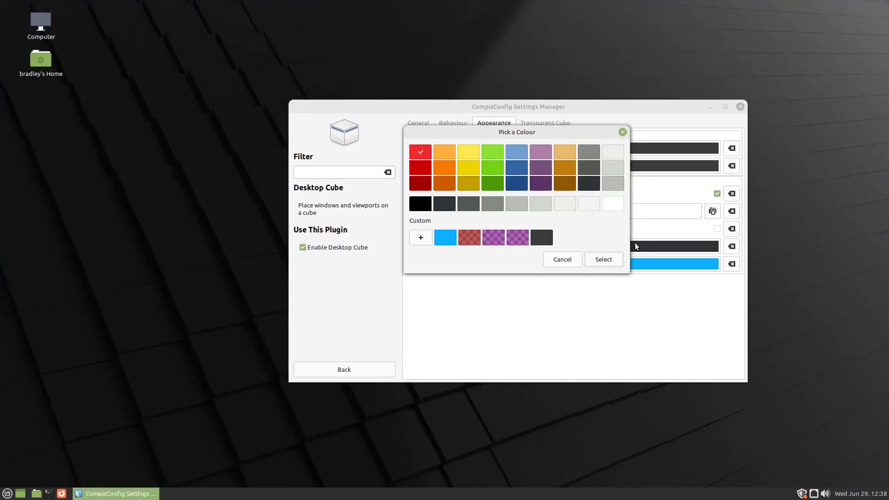
click(604, 259)
drag(604, 259, 798, 241)
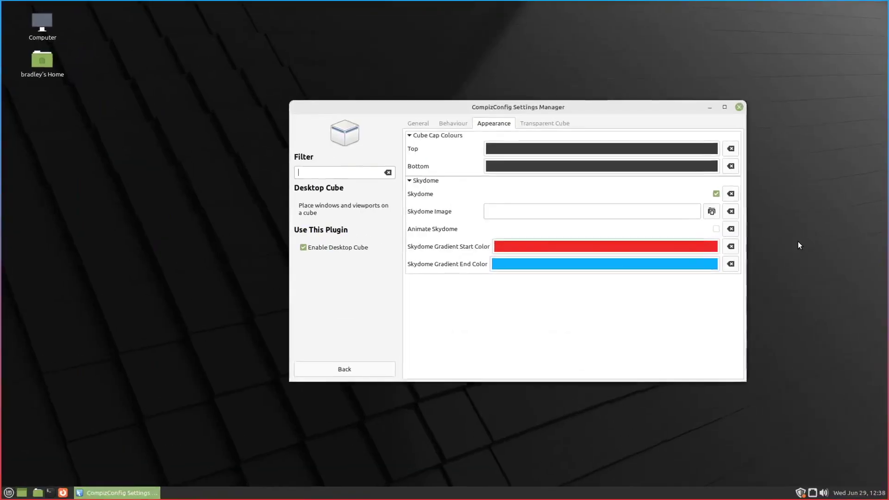
click(732, 246)
click(731, 264)
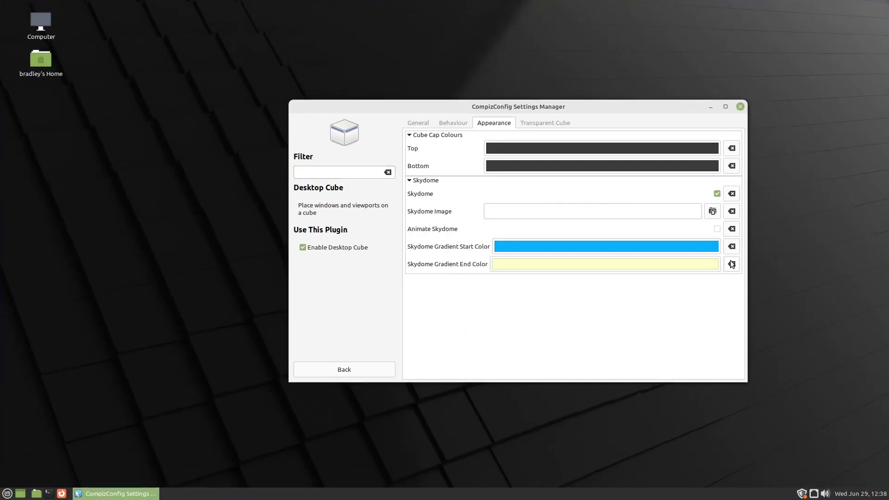
Set both the skydome gradient start and end colours to the saved custom dark grey and rotate the cube to preview them
click(628, 246)
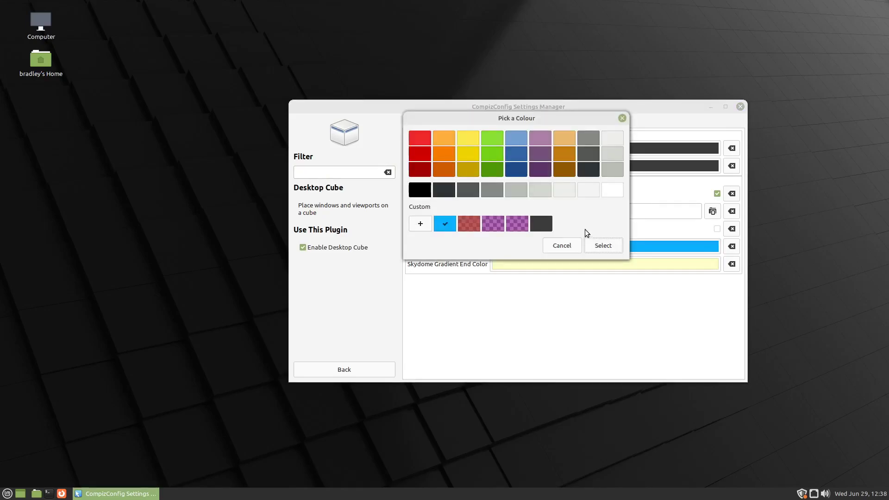
click(537, 223)
click(600, 245)
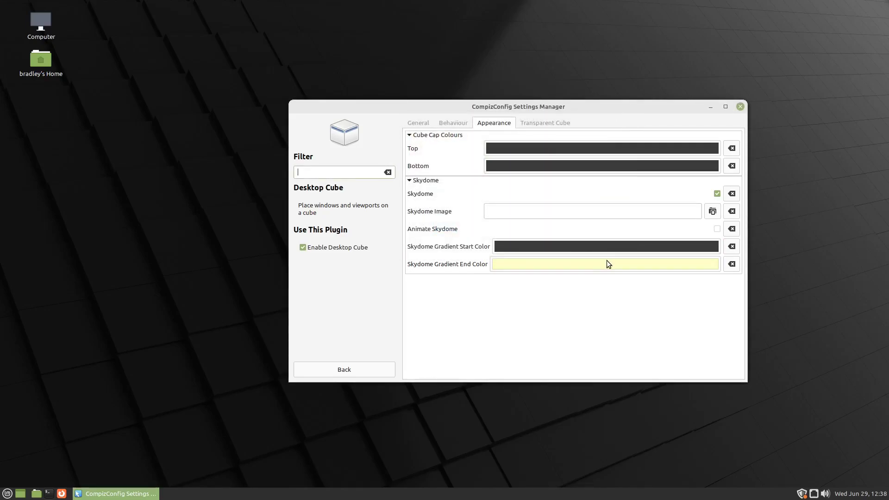
click(607, 261)
click(604, 287)
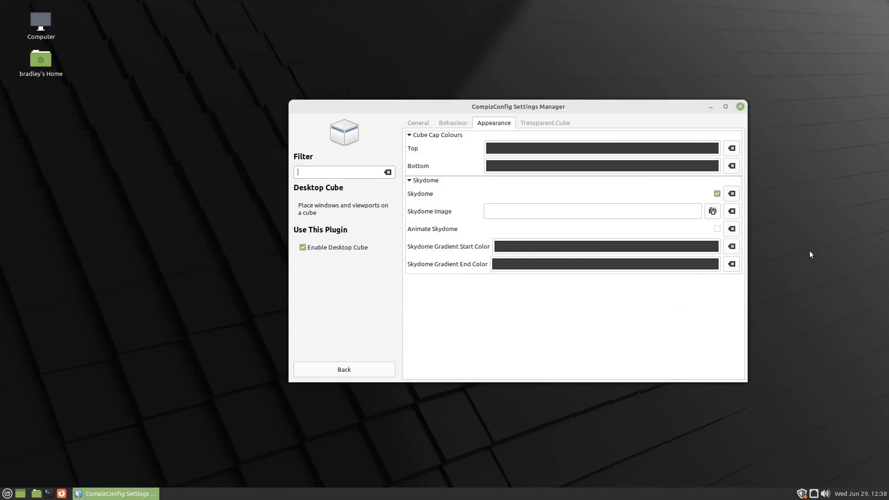
key(ctrl+alt+Right)
Open the Desktop Cube's transparency settings and rotate the cube to an empty workspace
click(694, 246)
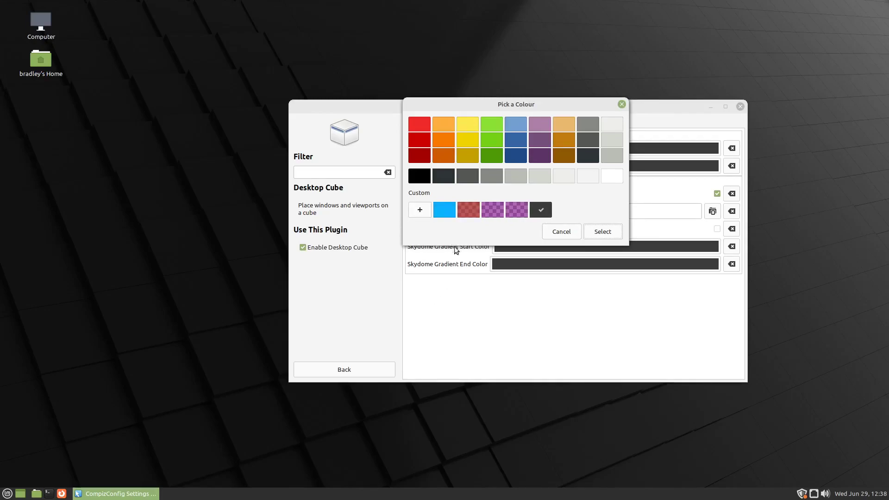
click(561, 231)
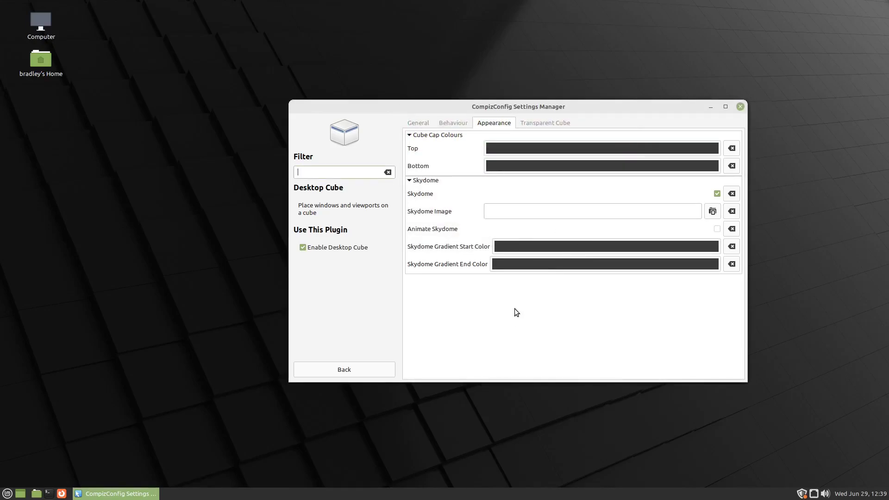
click(536, 124)
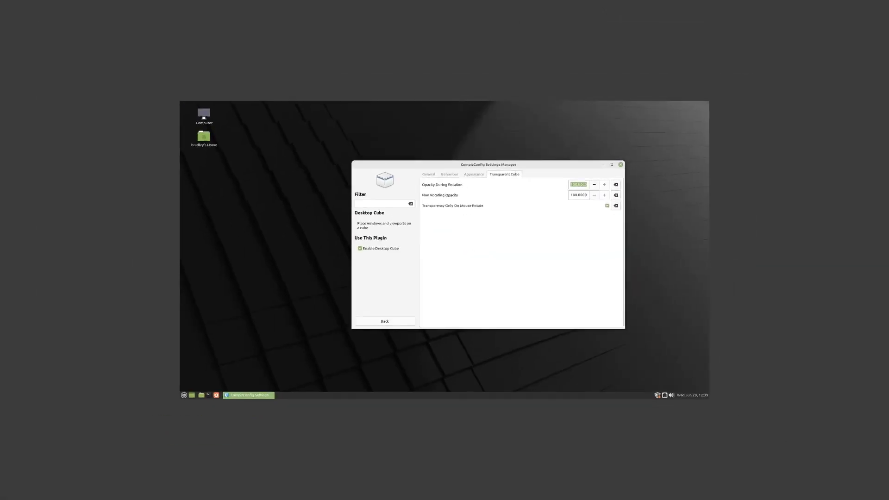
drag(417, 232, 184, 280)
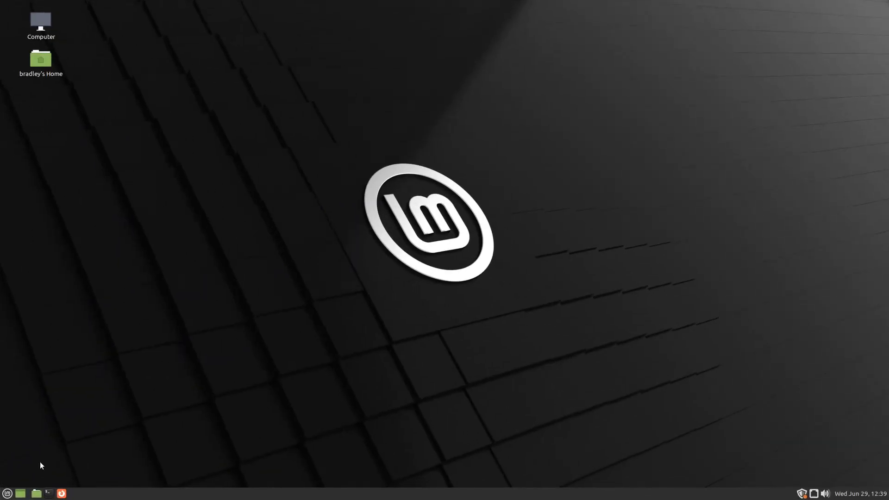
Open a terminal on the empty workspace, reposition its window, and rotate the cube to view it
click(48, 494)
drag(177, 9, 728, 171)
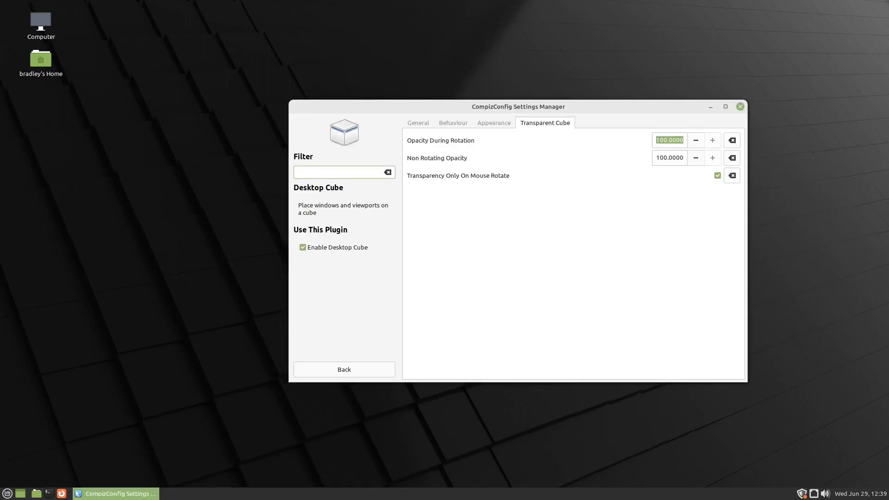
key(ctrl+alt+Right)
mouse_move(774, 241)
mouse_down()
mouse_move(685, 242)
mouse_move(774, 241)
mouse_up()
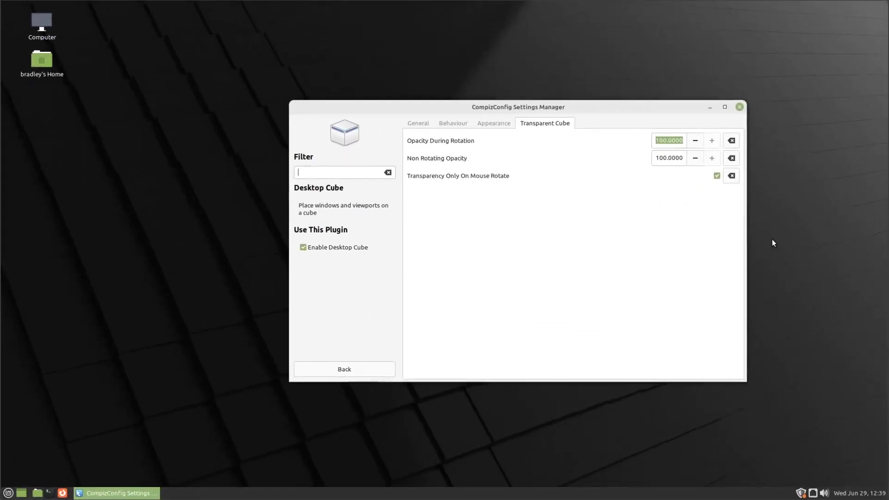
Try an Opacity During Rotation of 50, preview it by rotating the cube, and reset the value to its default
click(664, 140)
drag(664, 141, 647, 135)
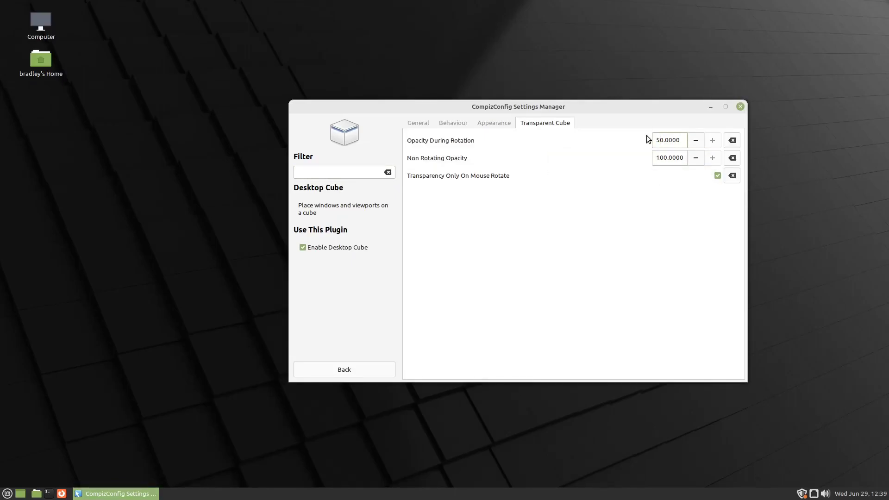
click(797, 170)
mouse_move(805, 160)
mouse_down()
mouse_move(856, 176)
mouse_move(824, 200)
mouse_move(848, 231)
mouse_move(843, 292)
mouse_move(828, 297)
mouse_move(817, 145)
mouse_move(829, 168)
mouse_move(814, 156)
mouse_up()
click(732, 141)
drag(787, 135, 796, 223)
Set both the skydome gradient start and end colours to the greyscale palette's third swatch, a medium-dark grey, and preview them on the cube
click(493, 123)
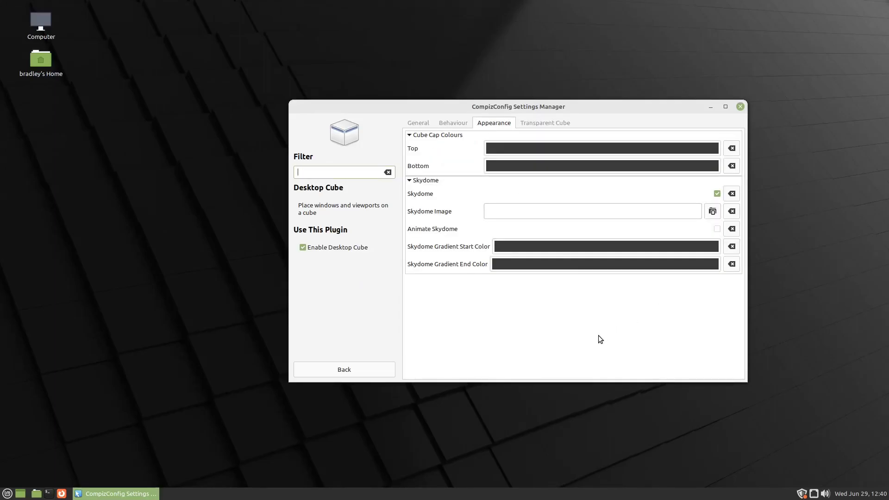
click(615, 247)
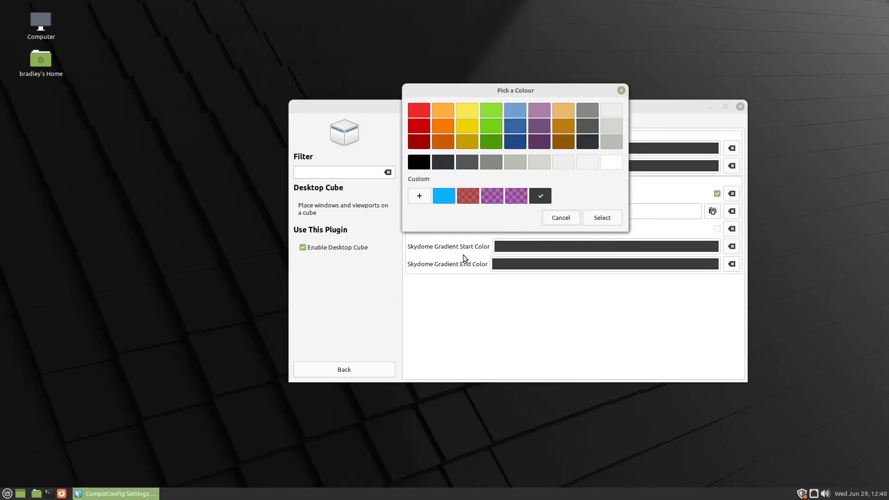
click(467, 162)
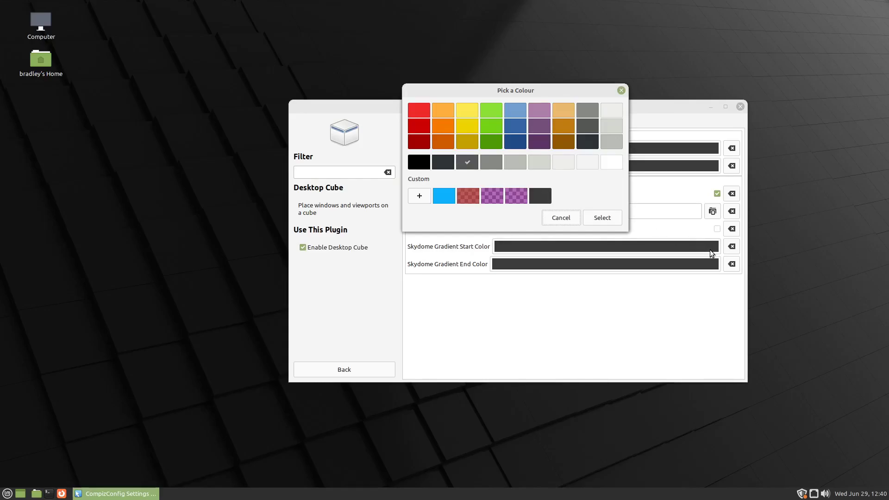
click(611, 220)
drag(826, 195, 817, 323)
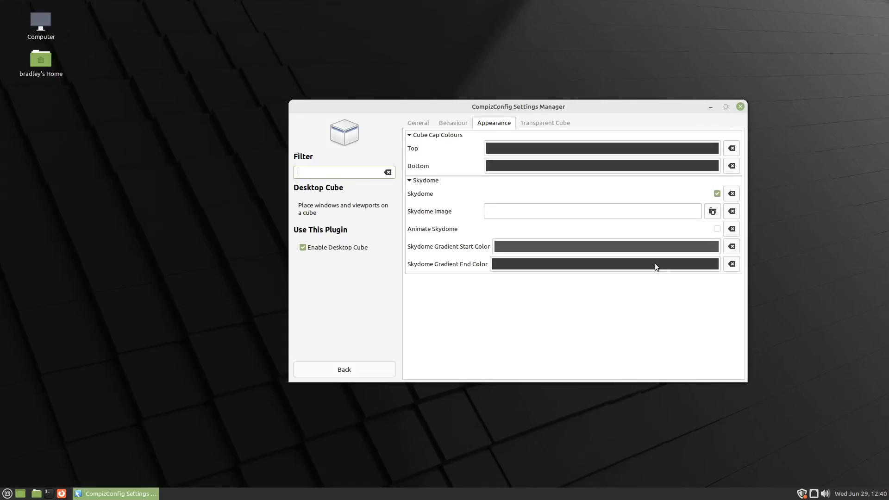
click(655, 263)
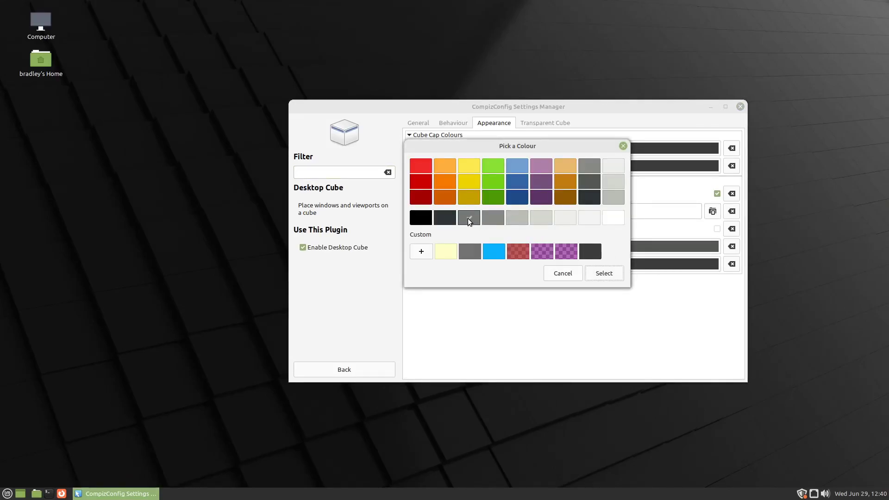
click(604, 273)
mouse_move(802, 235)
mouse_down()
mouse_move(799, 287)
mouse_move(639, 260)
mouse_move(686, 199)
mouse_move(801, 218)
mouse_up()
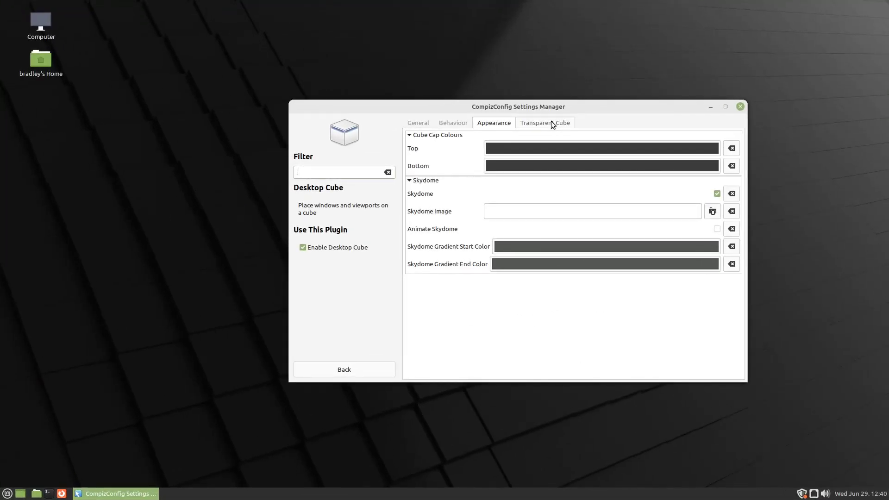
Set the cube's Opacity During Rotation to 50 and rotate the cube to preview the transparency
click(551, 122)
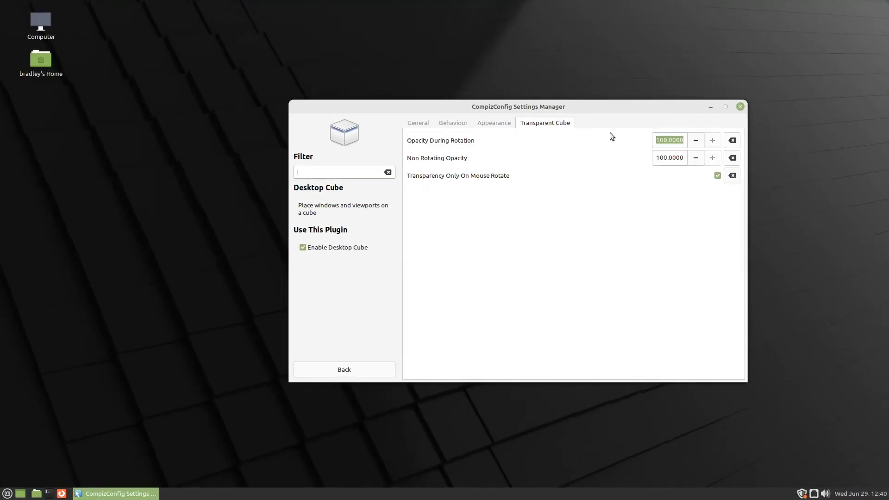
drag(660, 141, 649, 140)
key(Delete)
key(Delete)
text(5)
click(827, 187)
drag(827, 187, 865, 174)
drag(805, 133, 786, 175)
Open the Expo plugin's settings, launch the workspace overview, and move the terminal window from the third workspace to the fourth
click(382, 372)
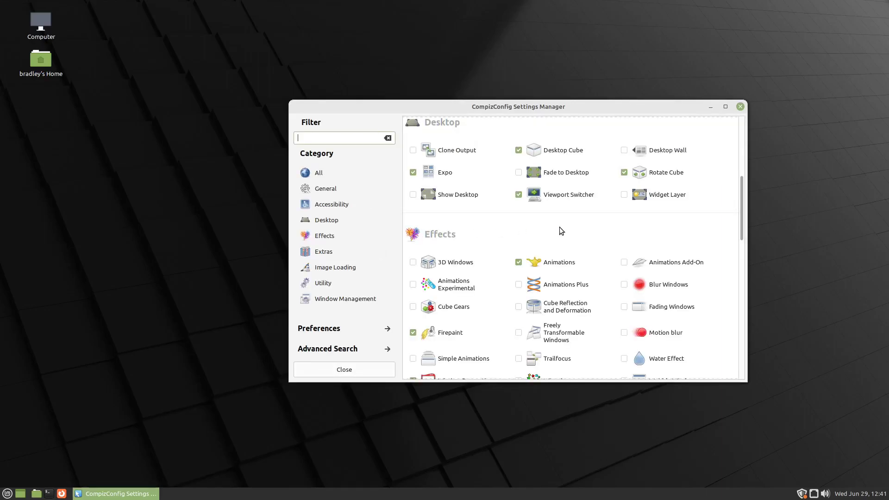
click(466, 171)
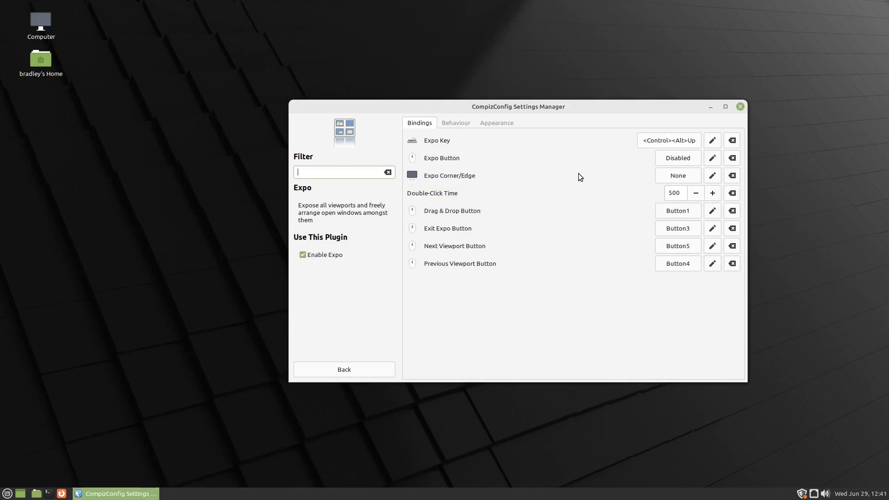
key(ctrl+alt+Up)
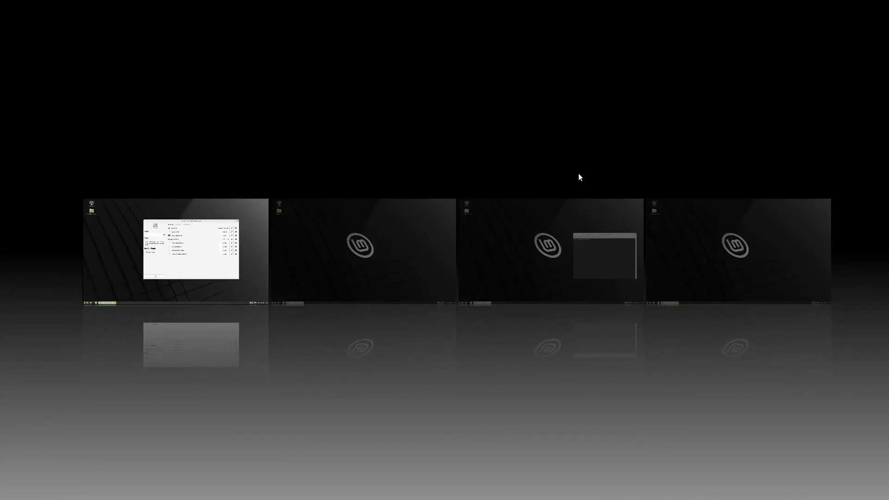
drag(193, 243, 362, 229)
drag(562, 270, 788, 246)
drag(373, 251, 190, 251)
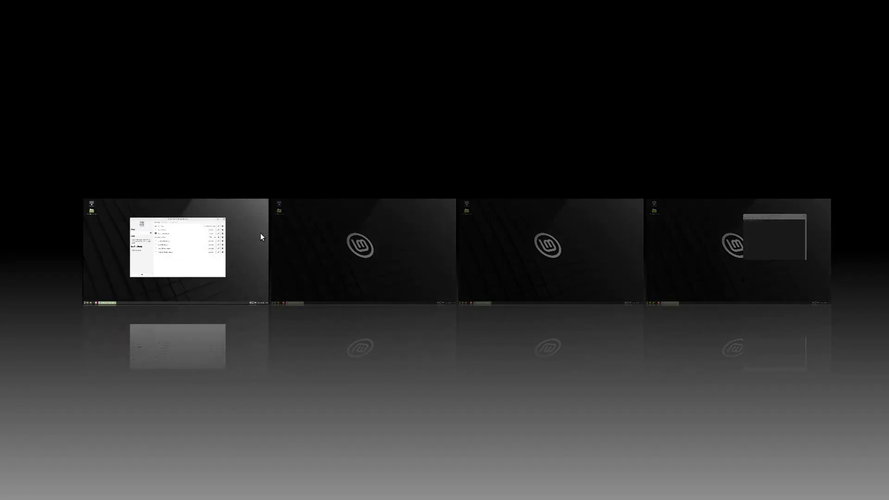
Cycle the Expo selection back and forth through the workspaces and return to the first one
key(Right)
key(Right)
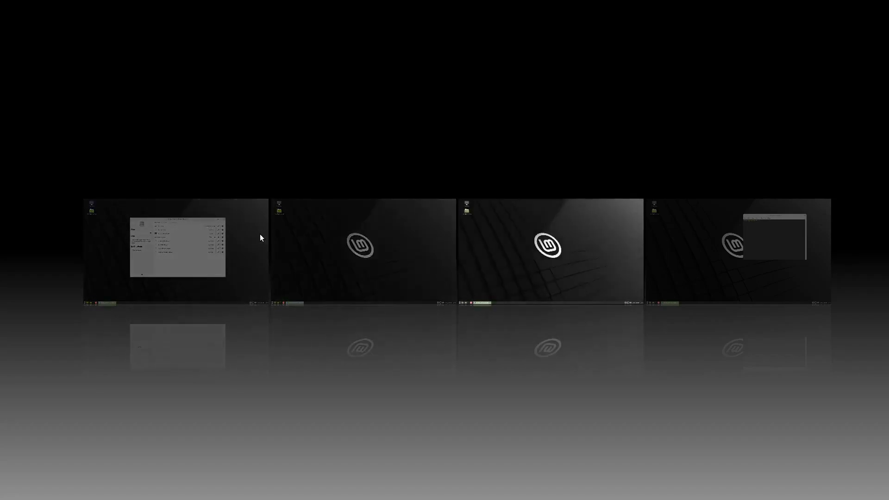
key(Left)
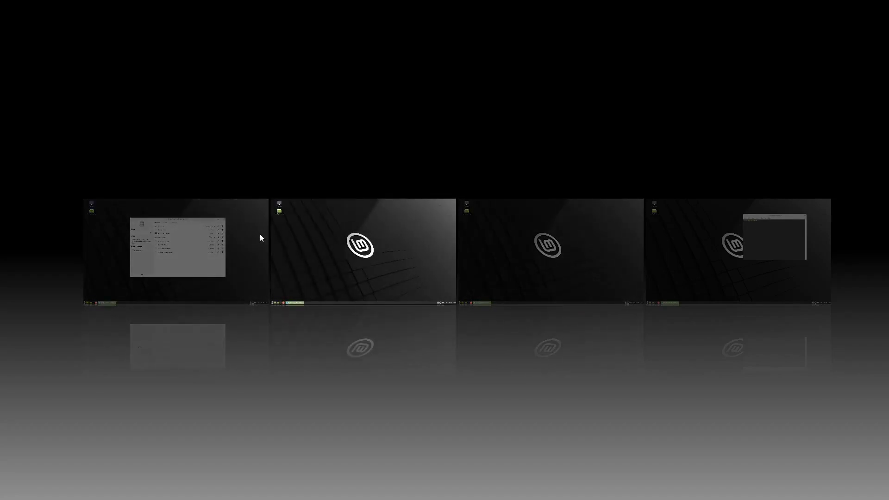
key(Right)
key(Right)
key(Left)
key(Left)
key(Left)
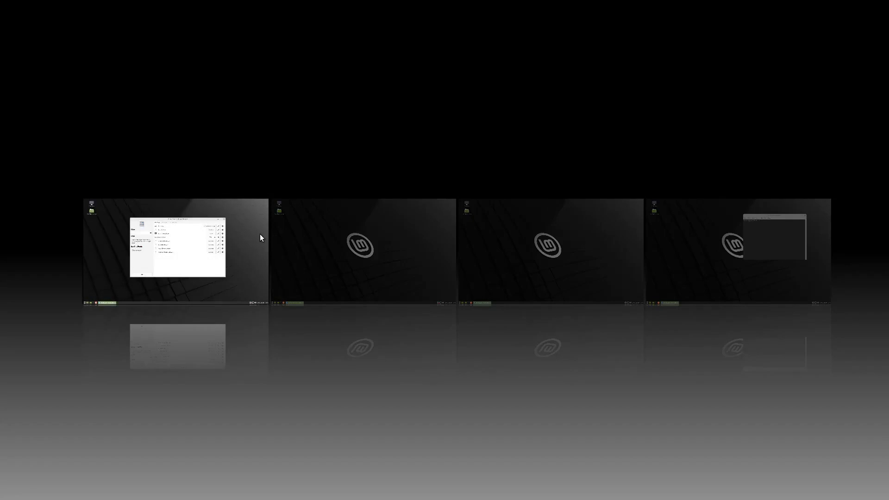
key(Return)
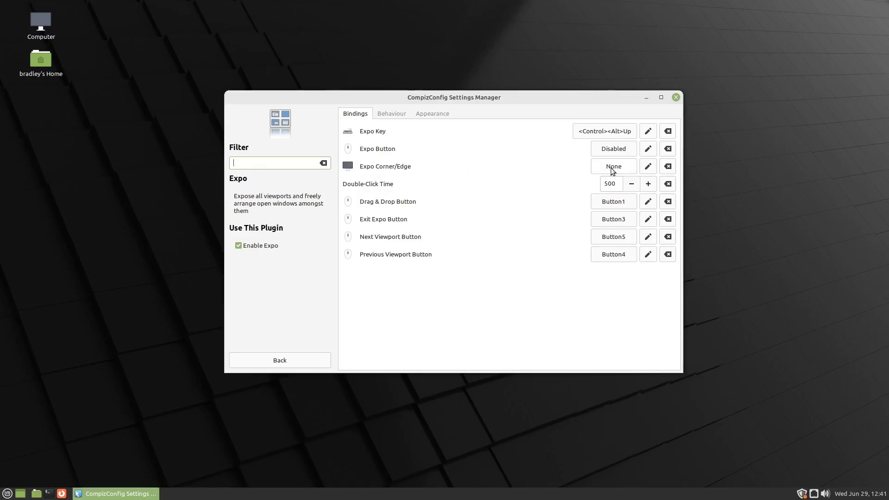
Set the Expo Corner/Edge trigger to BottomRight
click(596, 169)
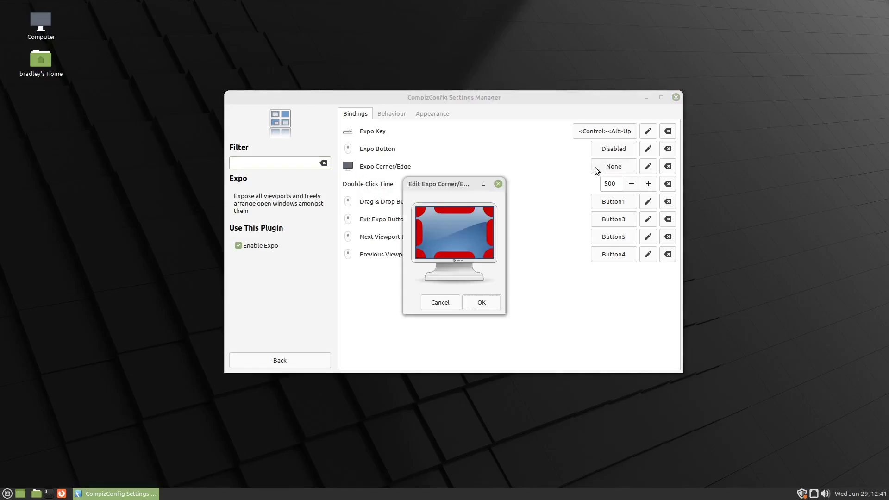
click(488, 255)
click(482, 303)
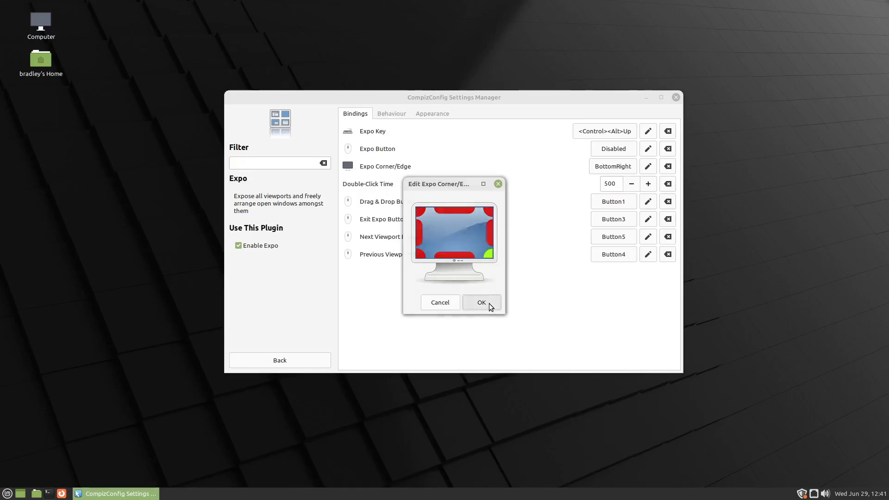
Test the Expo corner trigger by switching to the second workspace and back to the first through the overview
mouse_move(888, 499)
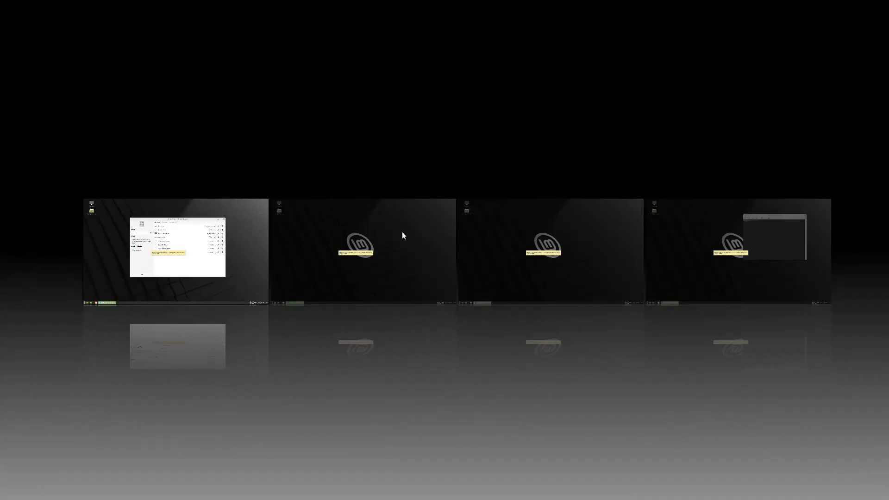
click(402, 232)
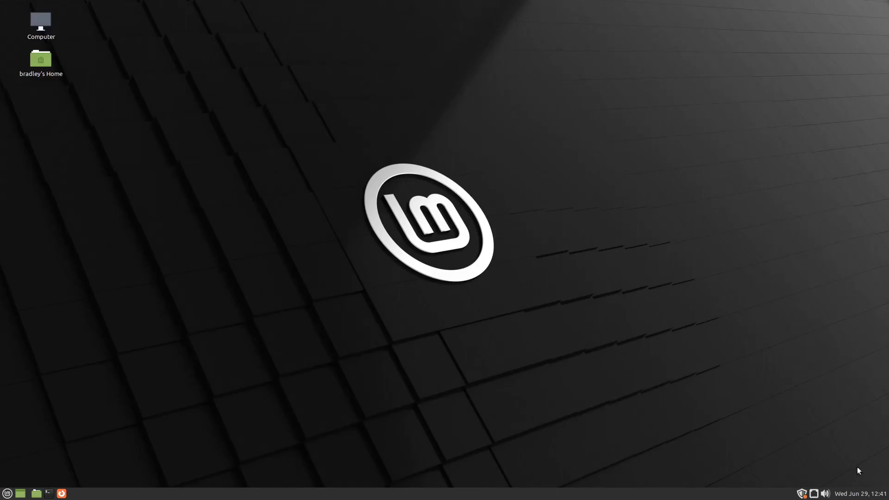
key(ctrl+alt+Up)
click(182, 233)
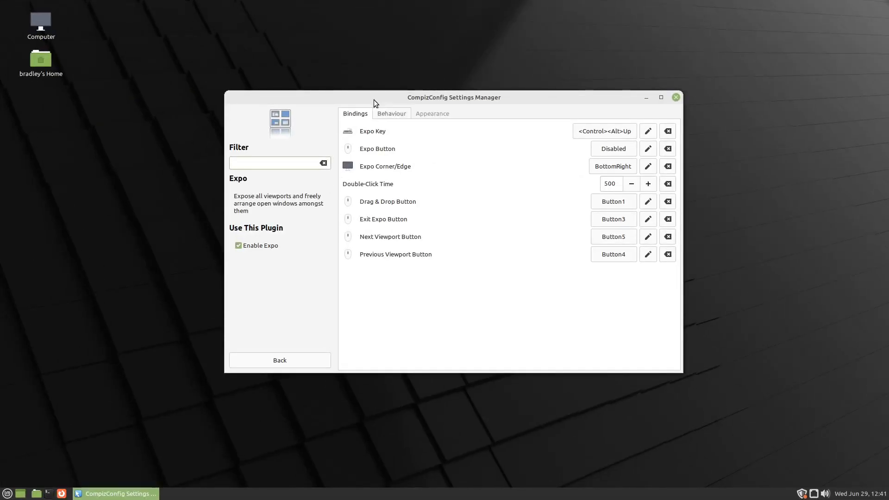
Try an Expo Animation Duration of 1.0 and launch the overview to preview it
click(386, 117)
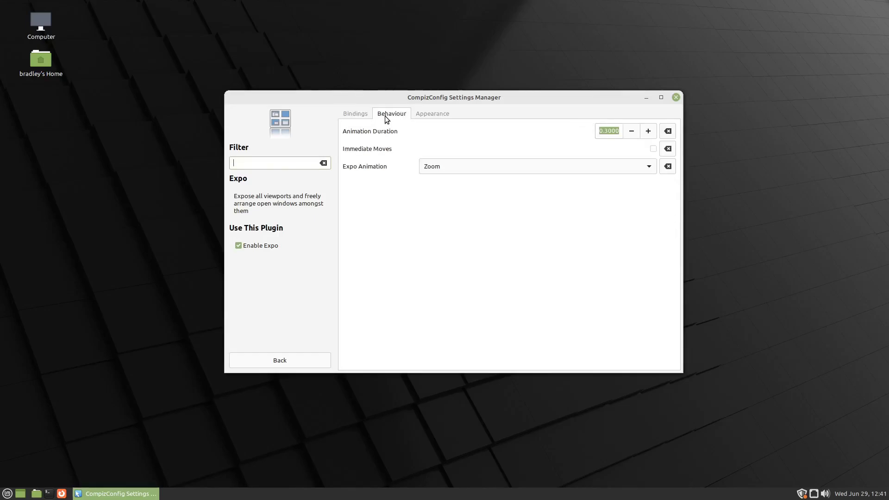
click(648, 131)
click(649, 131)
click(649, 131)
click(648, 131)
click(648, 131)
mouse_move(888, 499)
Try Fade + Zoom and the other Expo animations, return to Zoom, and reset the Animation Duration to its default
scroll(500, 162, down, 1)
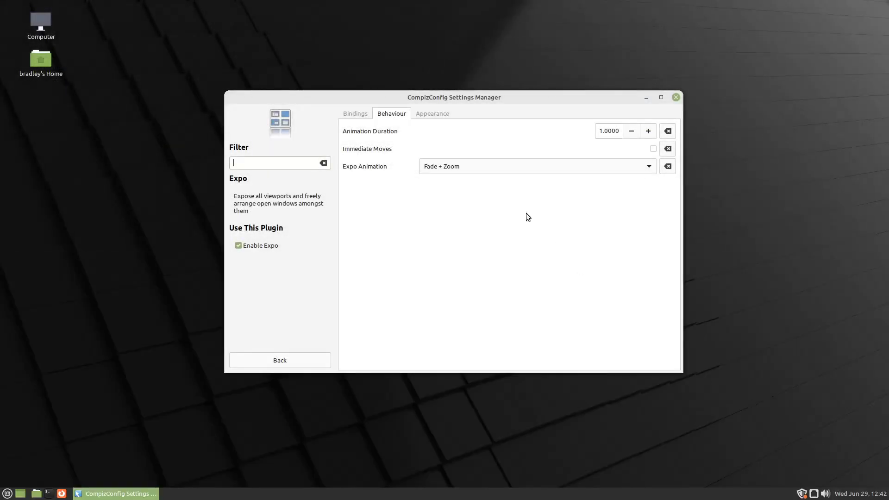
scroll(483, 168, down, 1)
scroll(465, 164, down, 1)
scroll(466, 170, up, 3)
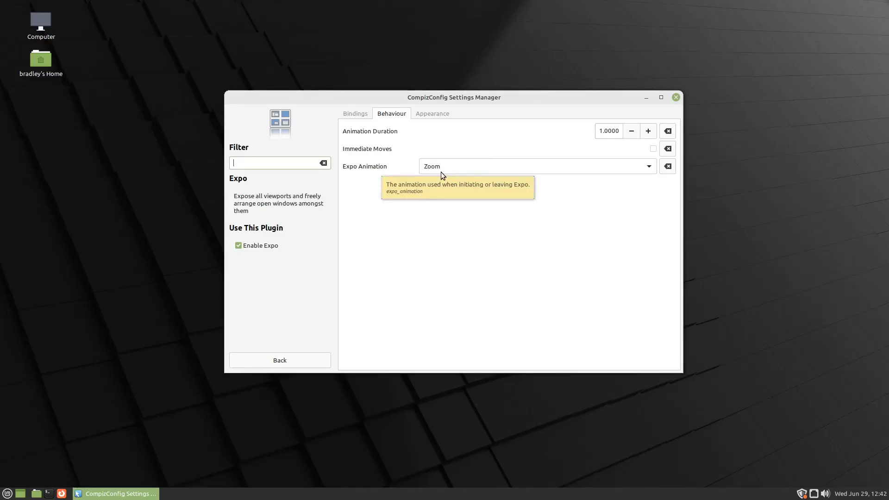
click(668, 131)
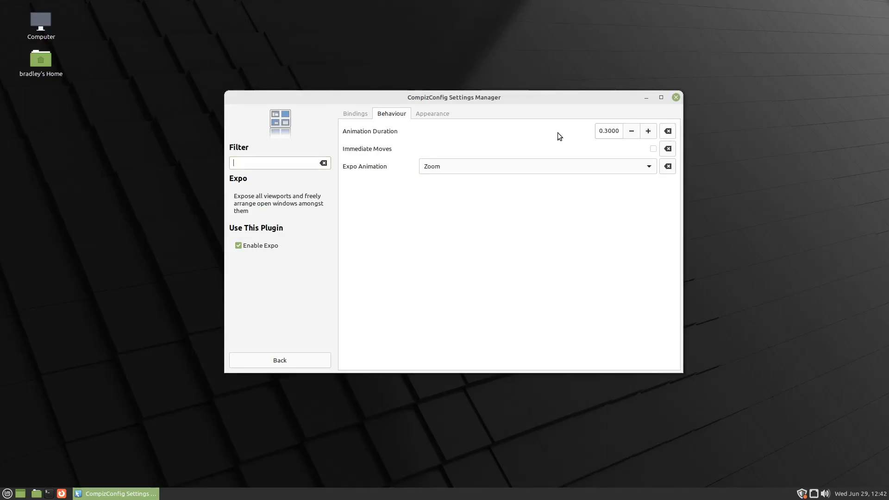
Preview the Expo overview with the Tilt deformation, switch the deformation to the curved option, and preview that
click(430, 116)
scroll(472, 129, down, 1)
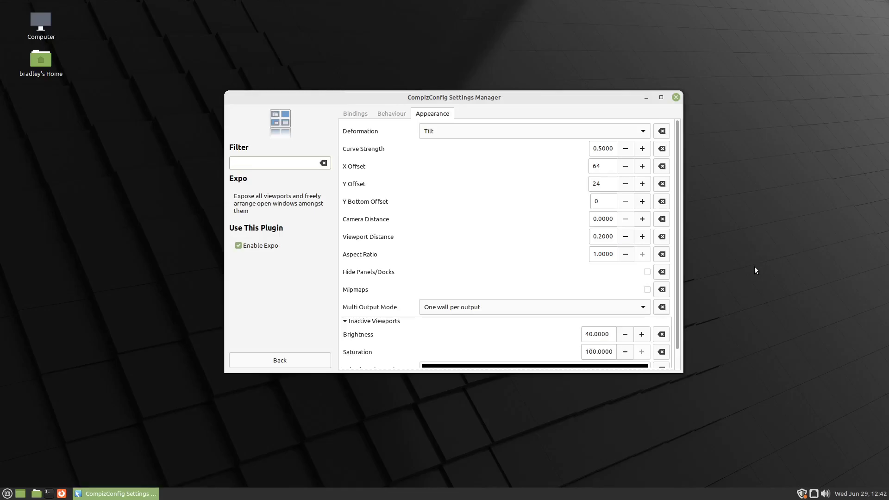
key(super+e)
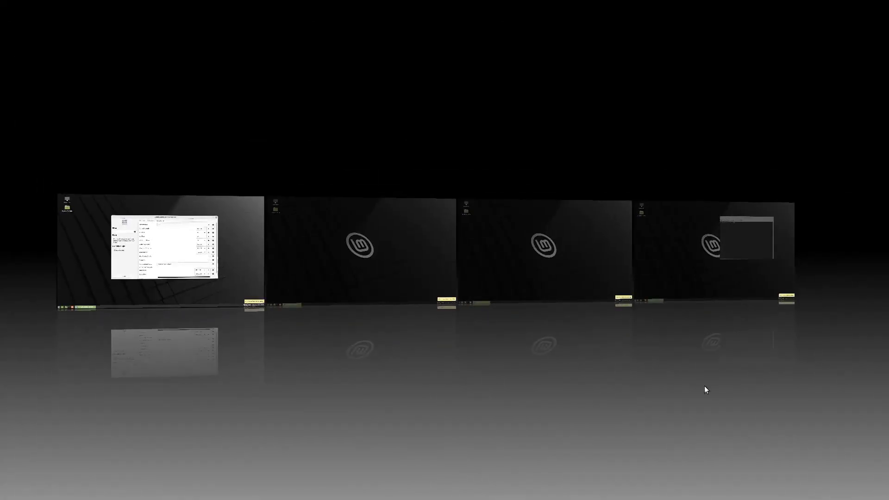
key(super+e)
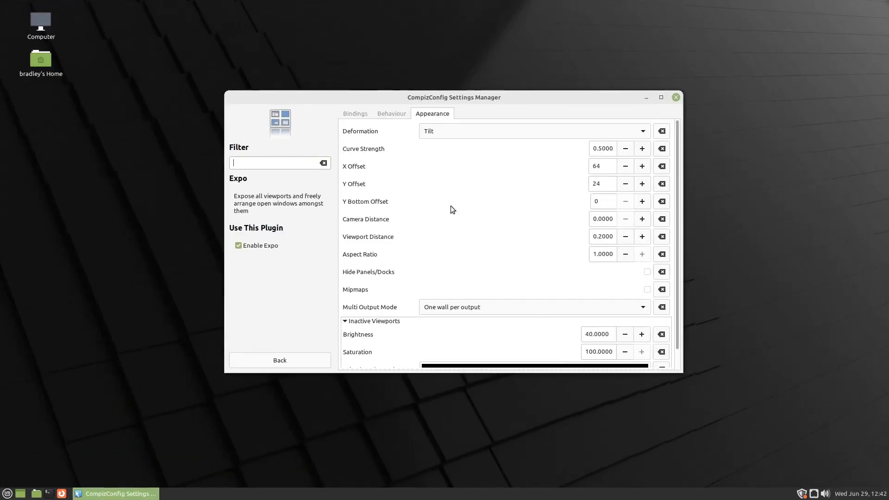
scroll(465, 130, down, 1)
key(super+e)
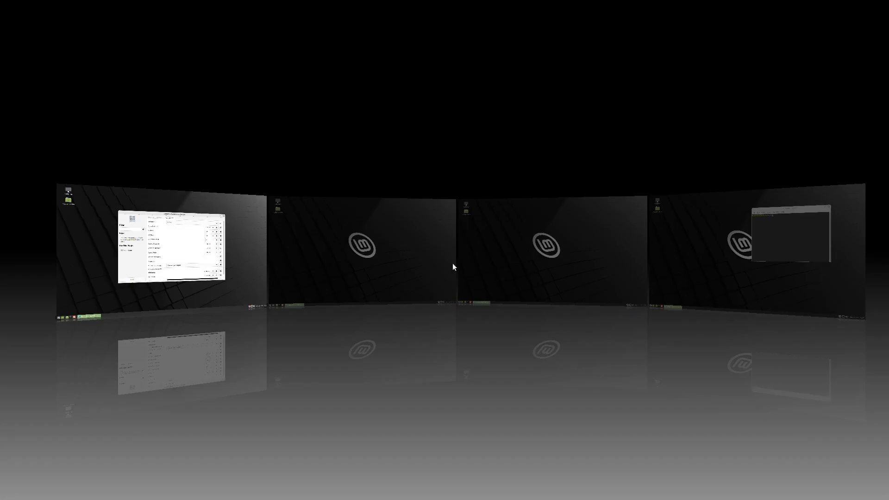
Set the Expo Curve Strength to 0.65 and preview the curved workspace overview
click(190, 246)
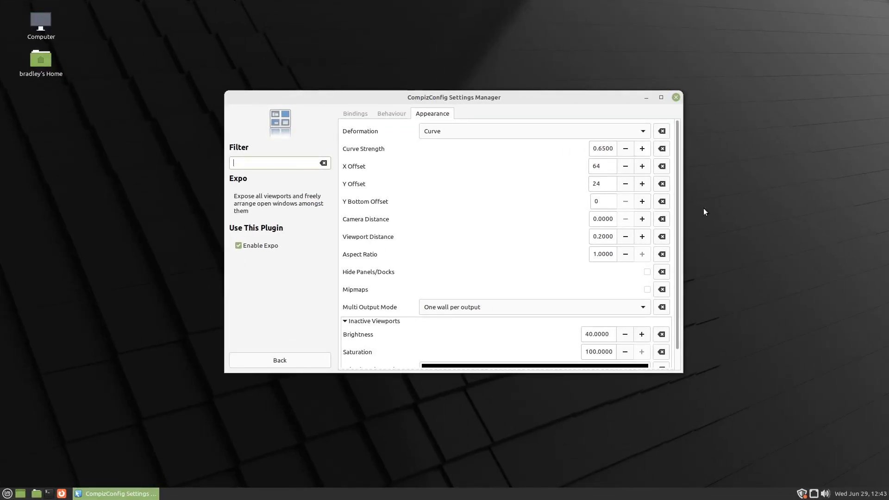
mouse_move(888, 499)
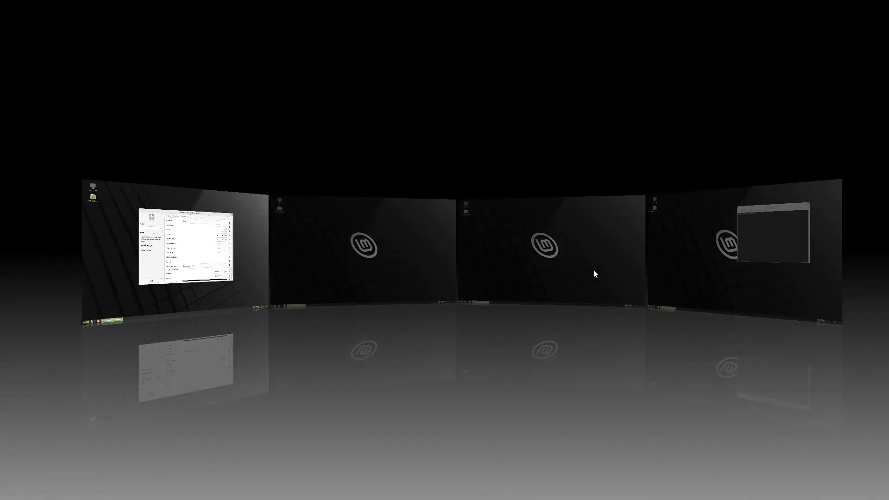
click(193, 251)
Try a Curve Strength of 0.87 in the Expo overview, restore it to 0.65, and preview that again
click(643, 149)
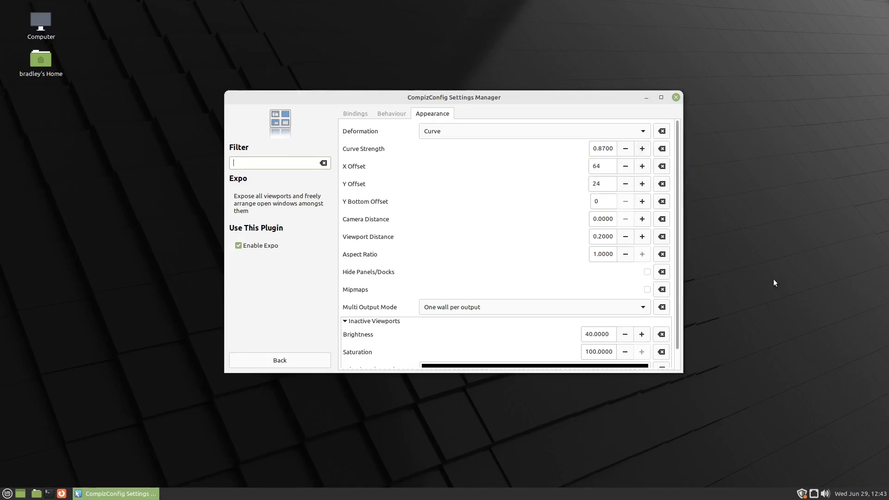
key(super+e)
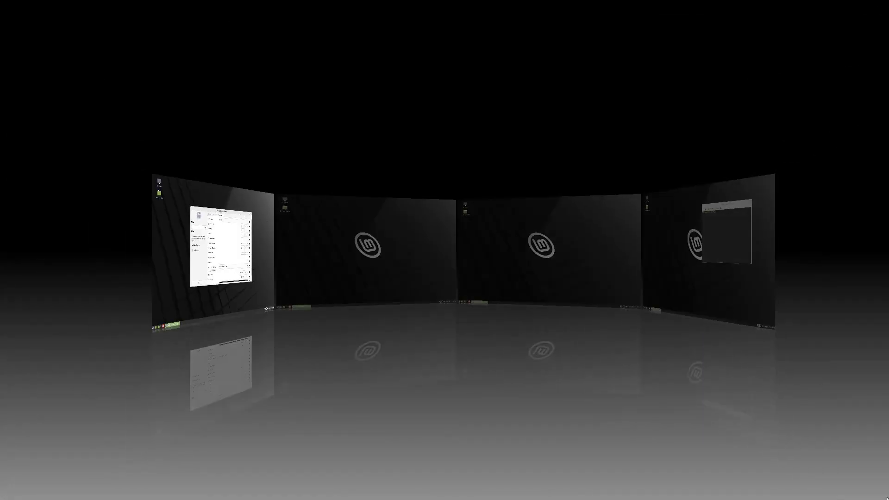
click(232, 242)
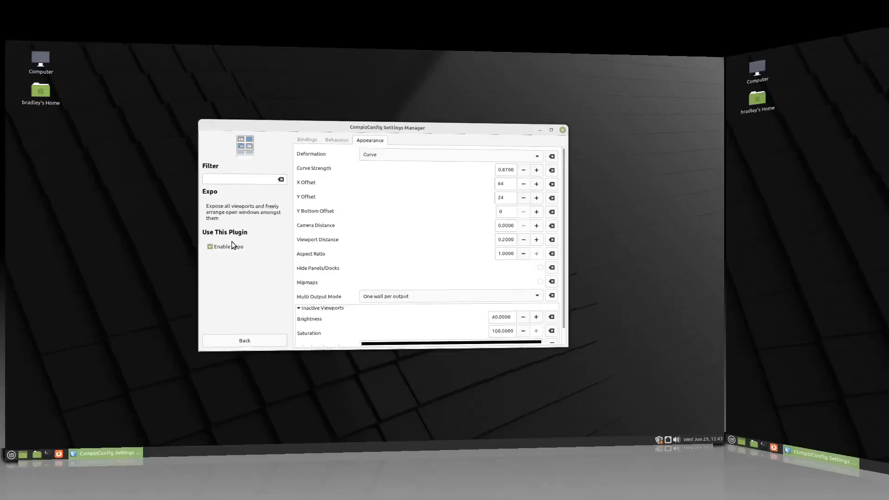
click(626, 149)
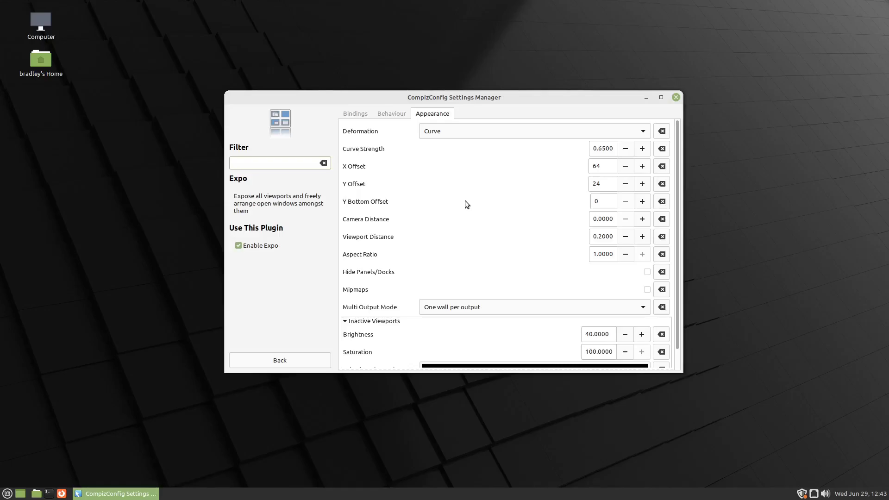
key(super+e)
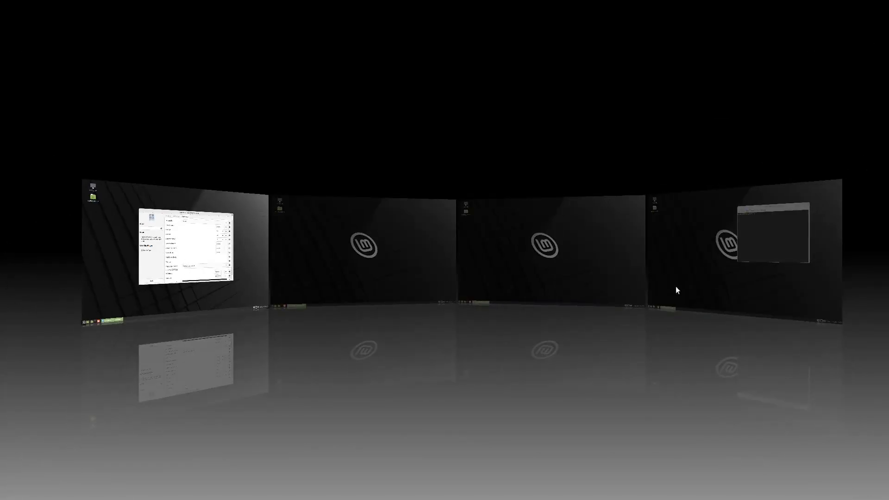
click(199, 255)
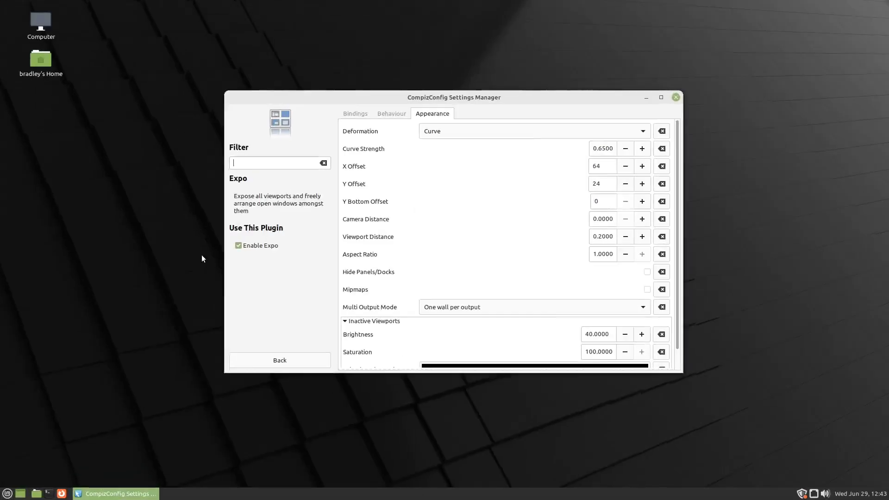
Set the Expo X Offset to 24 and preview the overview
double_click(598, 165)
click(802, 219)
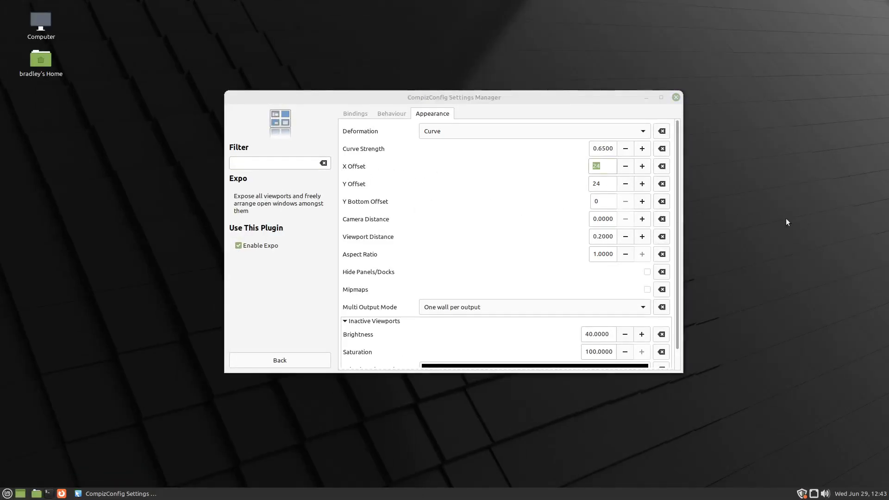
mouse_move(888, 499)
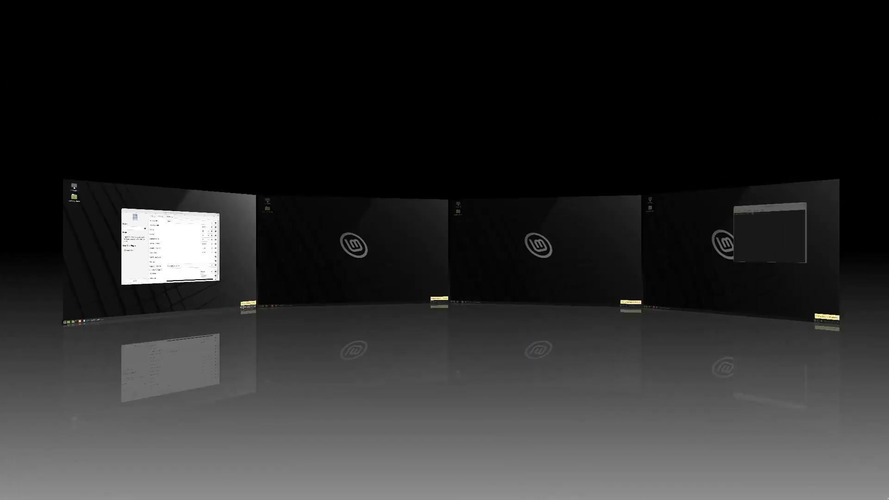
click(241, 242)
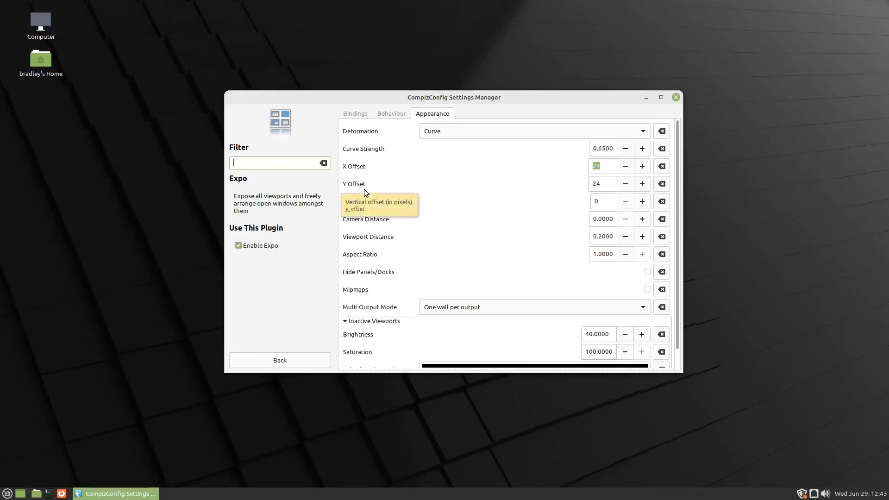
Try a Camera Distance of 0.24 in the overview, restore it to 0, and preview the result
click(642, 219)
click(642, 219)
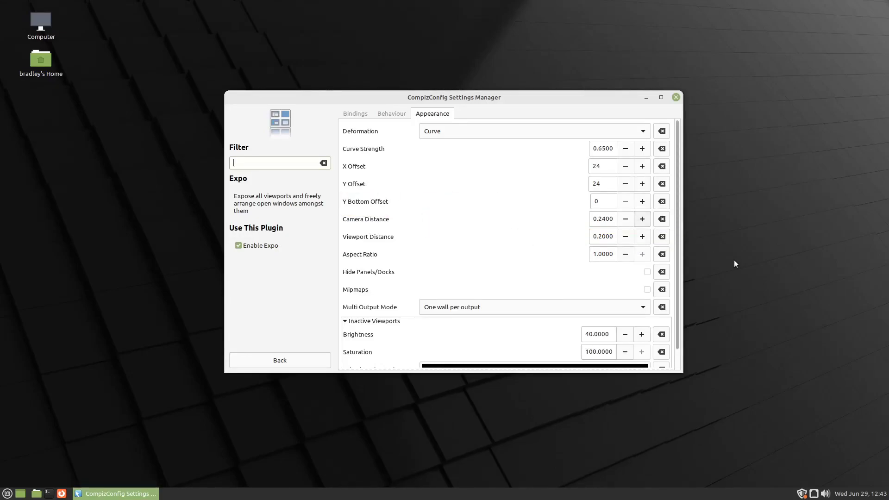
key(super+e)
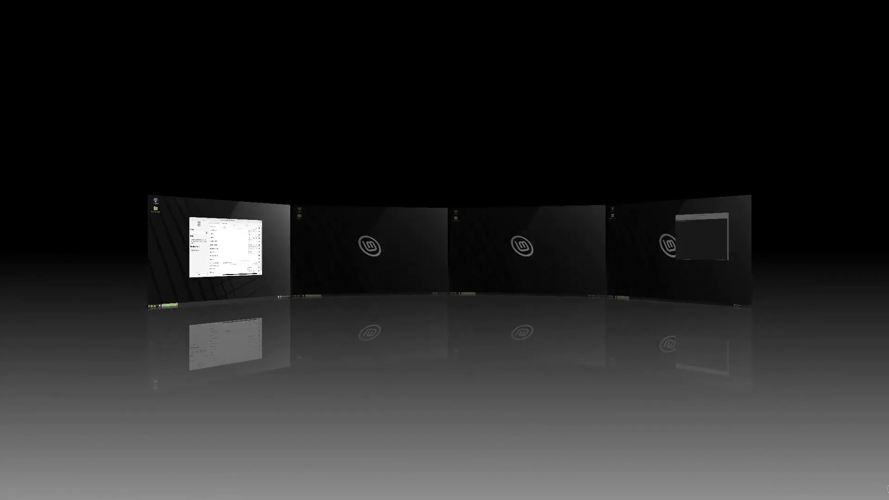
key(super+e)
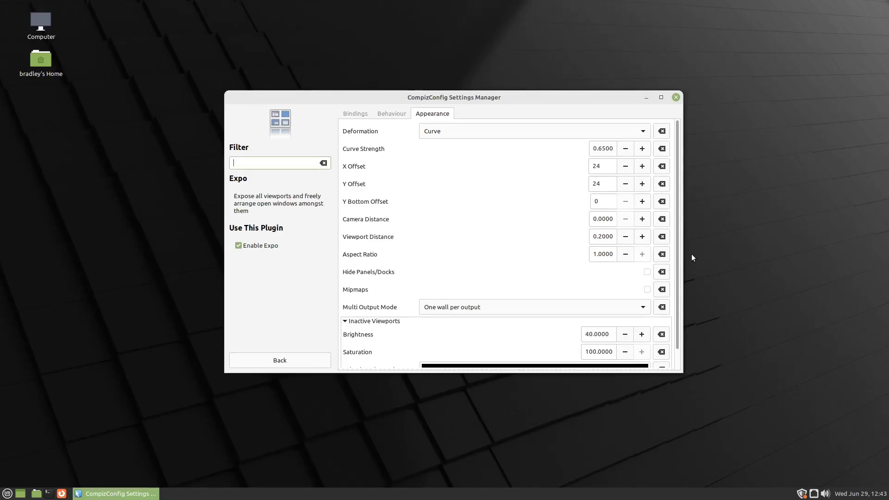
key(super+e)
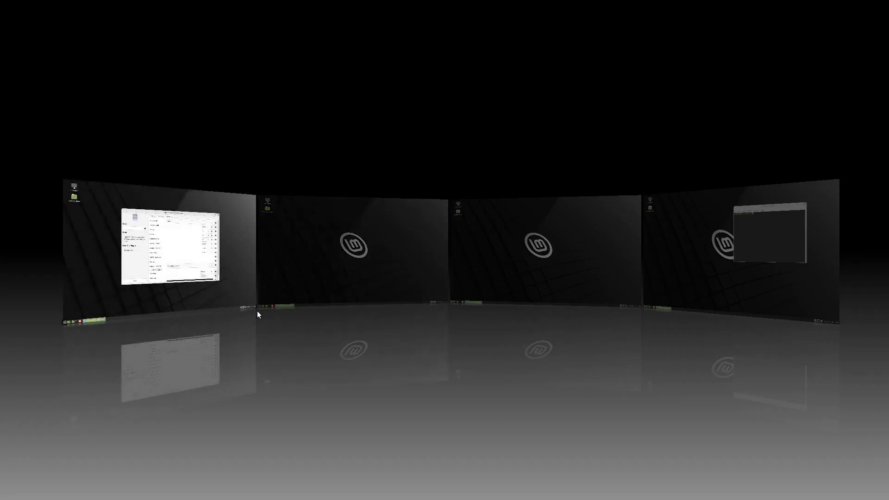
click(191, 243)
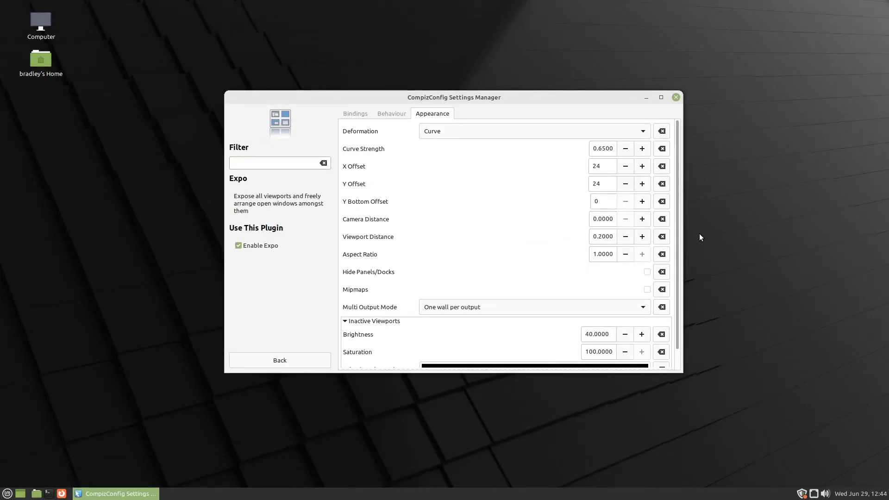
Set the Expo Viewport Distance to 1.0 and preview the spacing between workspaces in the overview
click(643, 237)
click(643, 237)
click(643, 237)
click(643, 237)
click(642, 237)
click(643, 238)
click(643, 237)
click(731, 276)
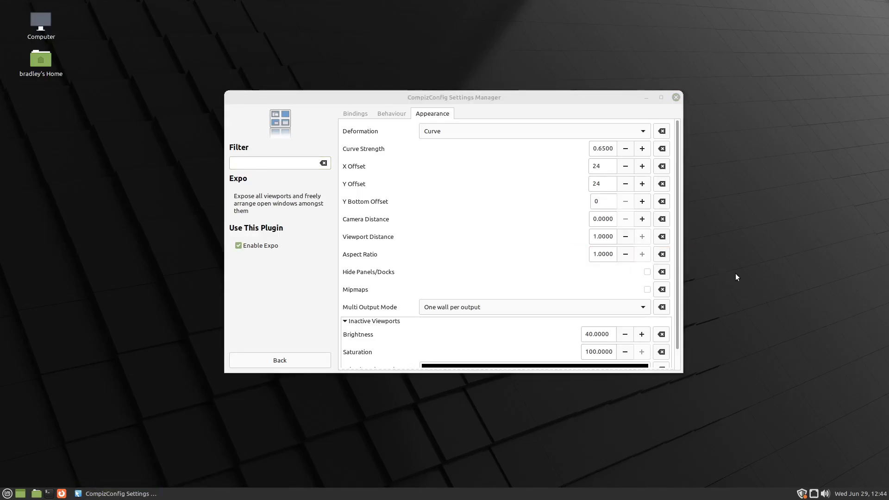
key(super+e)
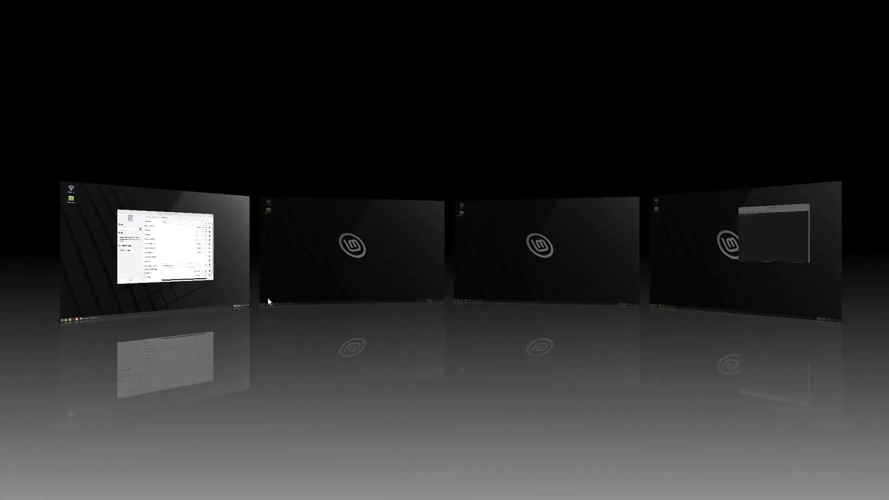
click(168, 235)
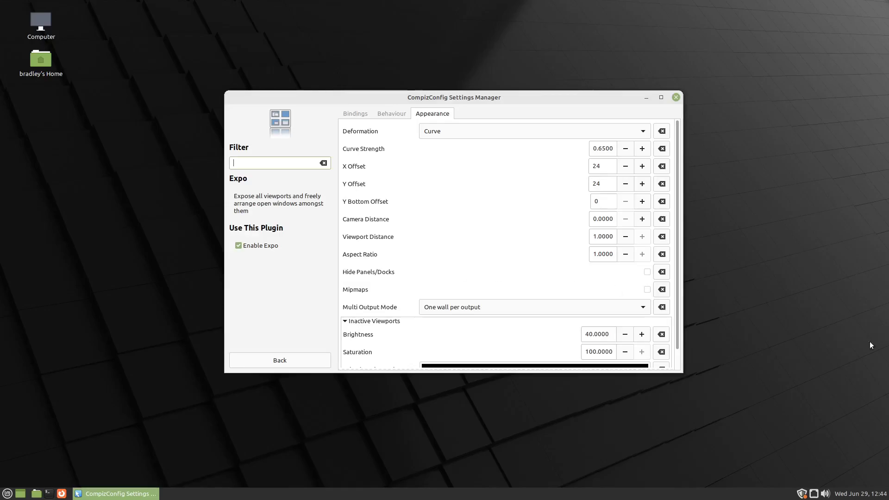
key(super+e)
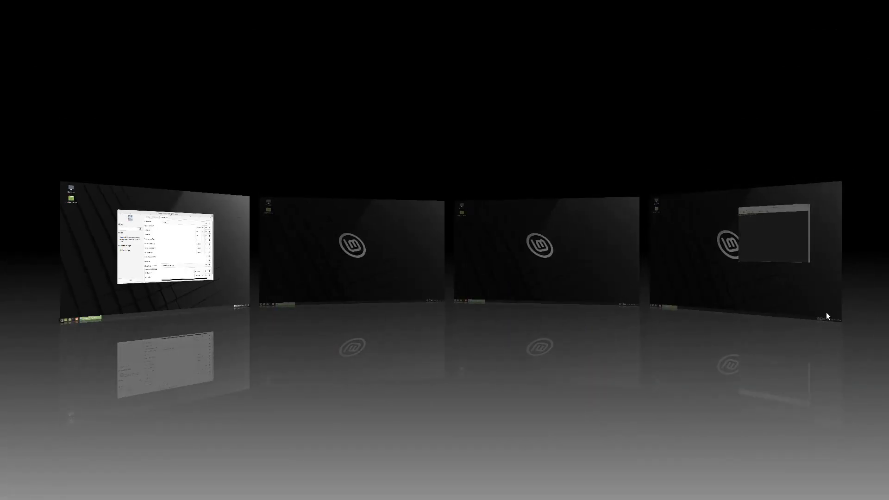
click(177, 259)
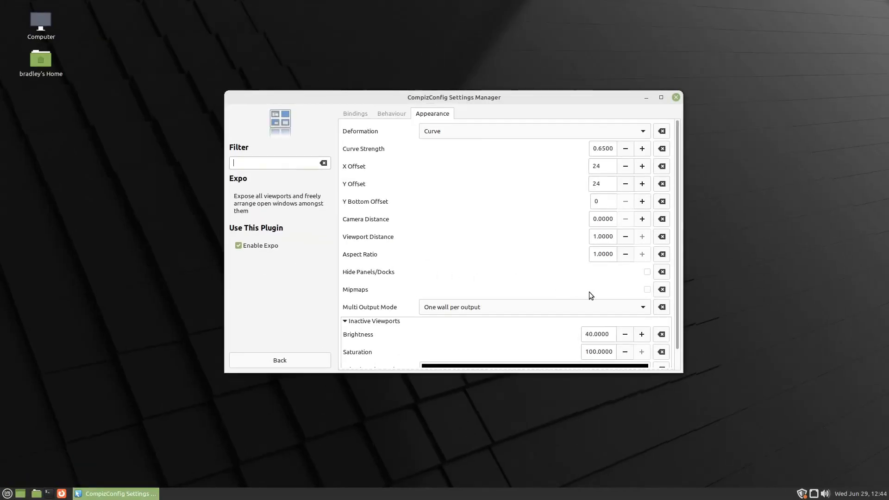
Try Hide Panels/Docks with a preview of the overview, and turn the option off again
click(647, 272)
key(super+e)
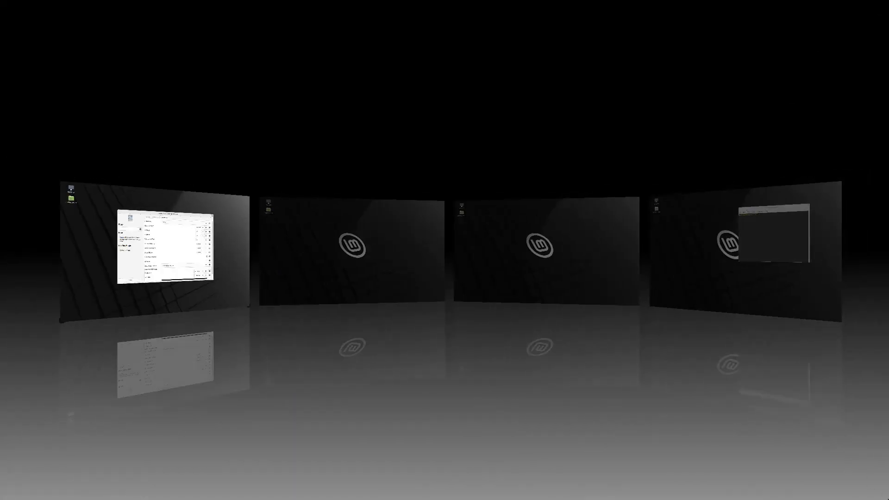
key(super+e)
click(648, 274)
Examine the dimming of inactive workspaces by moving the selection across the overview, and return to the first workspace
scroll(397, 336, down, 2)
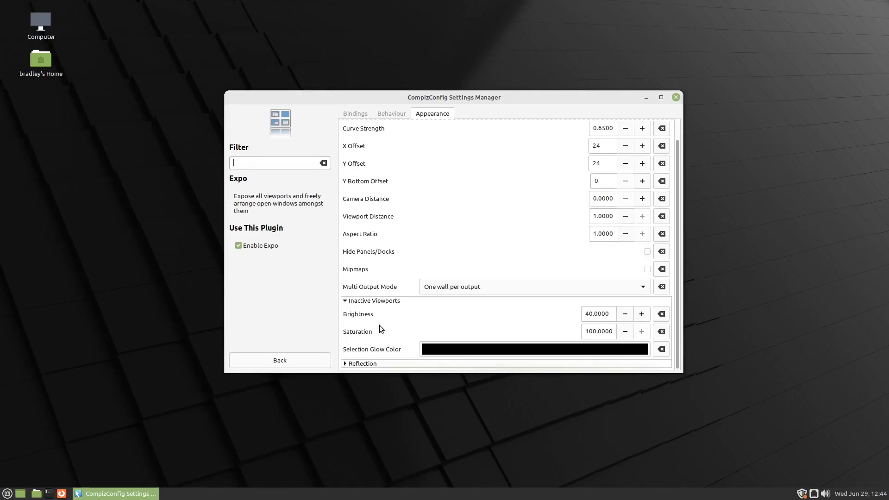
key(super+e)
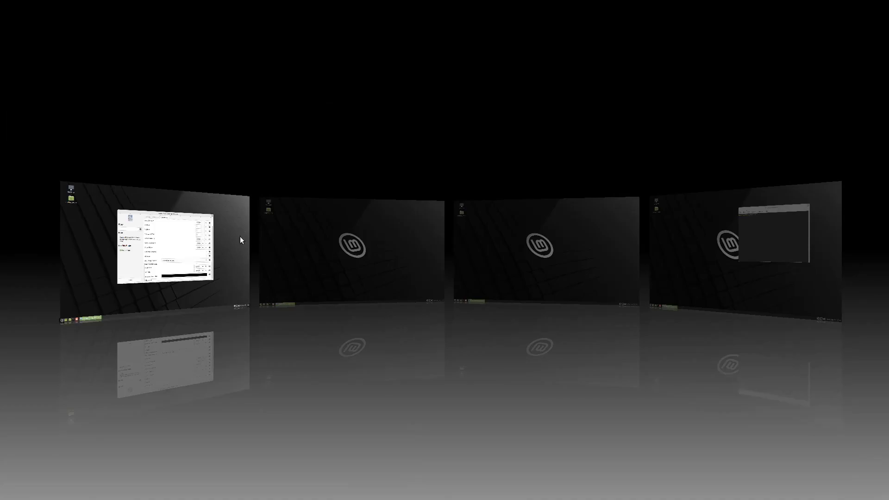
key(Right)
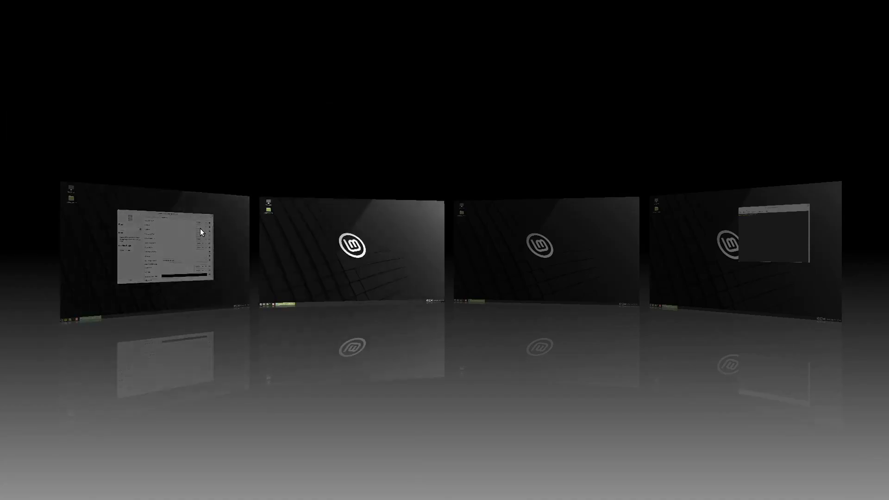
key(Right)
key(Right)
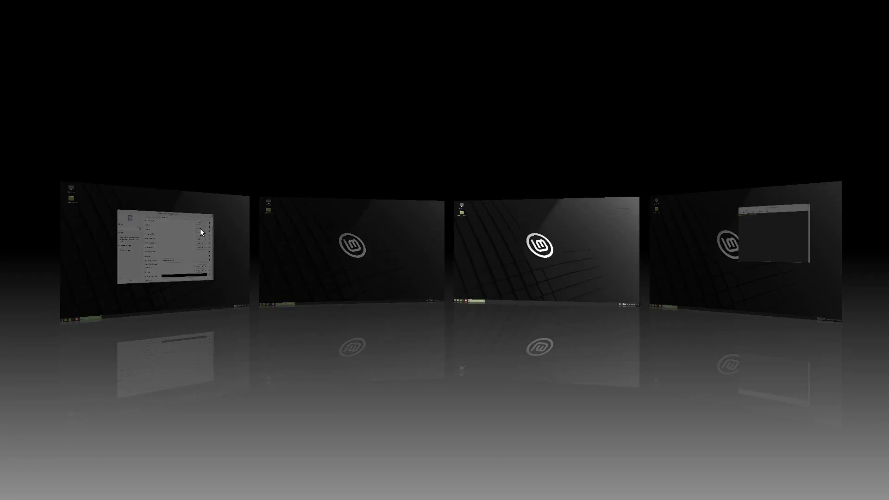
click(156, 231)
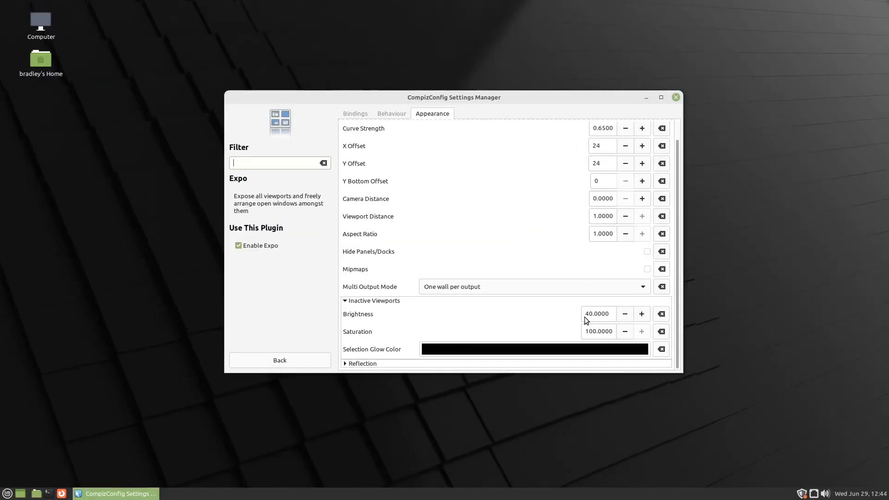
Try an Inactive Viewports Brightness of 80 in the overview, and settle on a Brightness of 60
drag(588, 314, 574, 313)
text(8)
key(super+e)
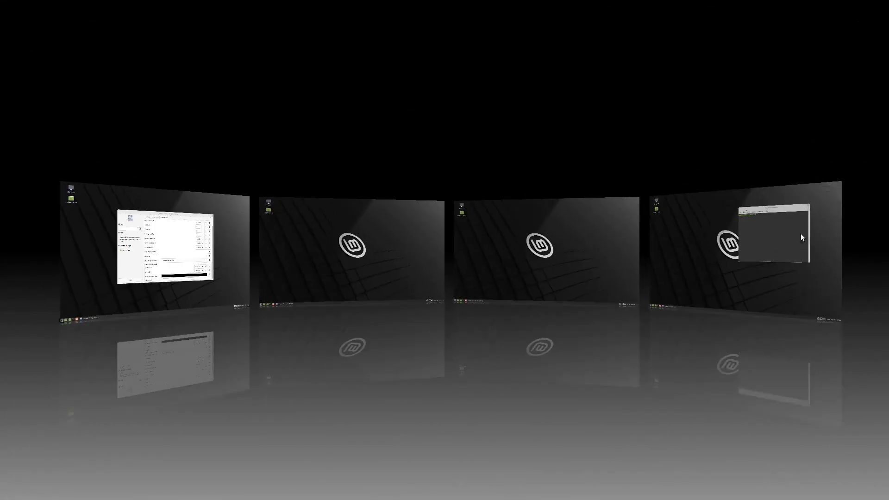
click(229, 247)
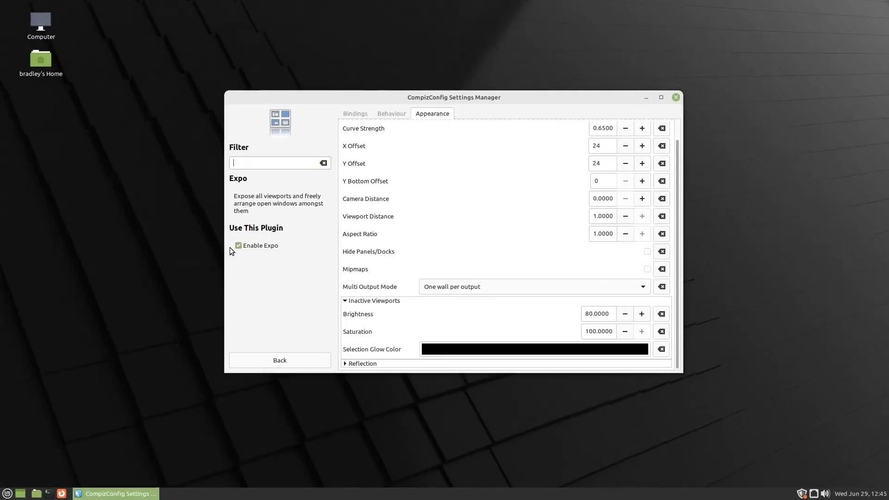
drag(589, 315, 585, 316)
text(6)
Change the Expo Selection Glow Color to bright green
click(480, 349)
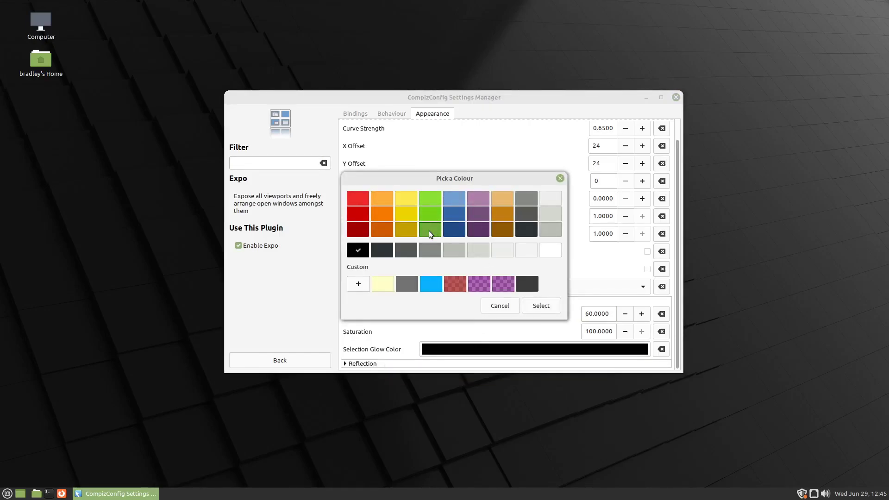
click(432, 201)
click(541, 306)
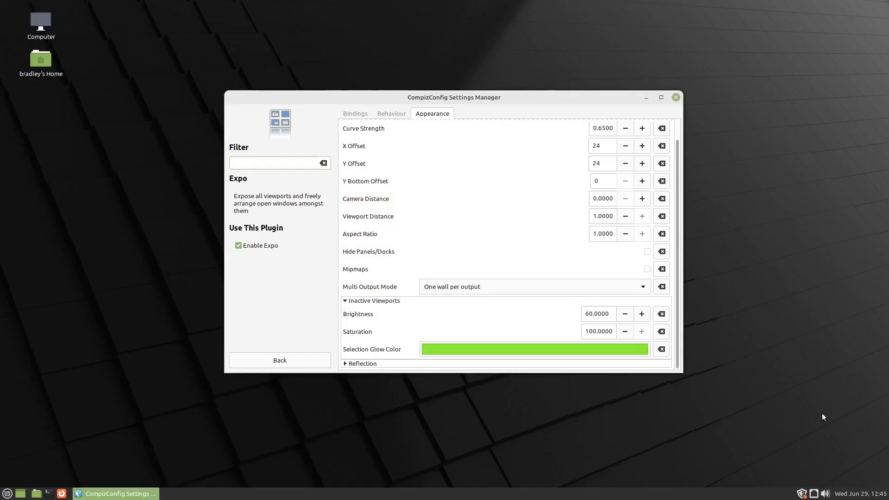
Examine the selection glow in the overview by moving the selection across to the last workspace and back to the first
key(super+e)
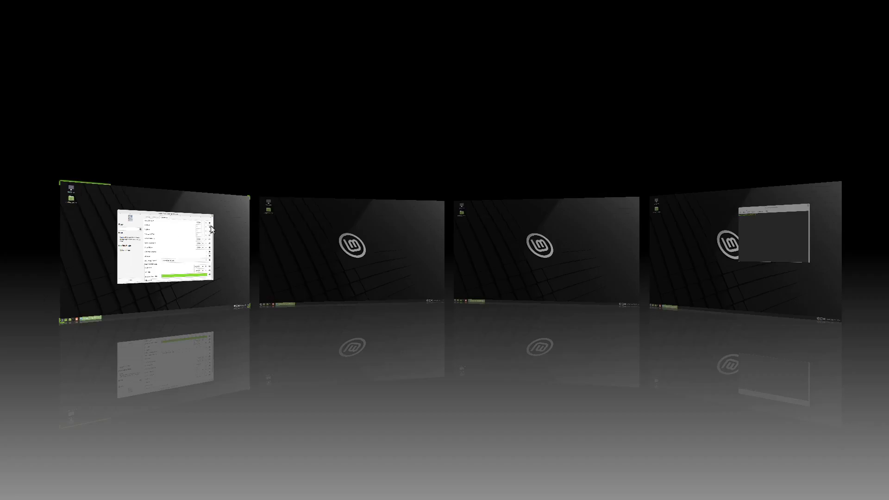
key(Right)
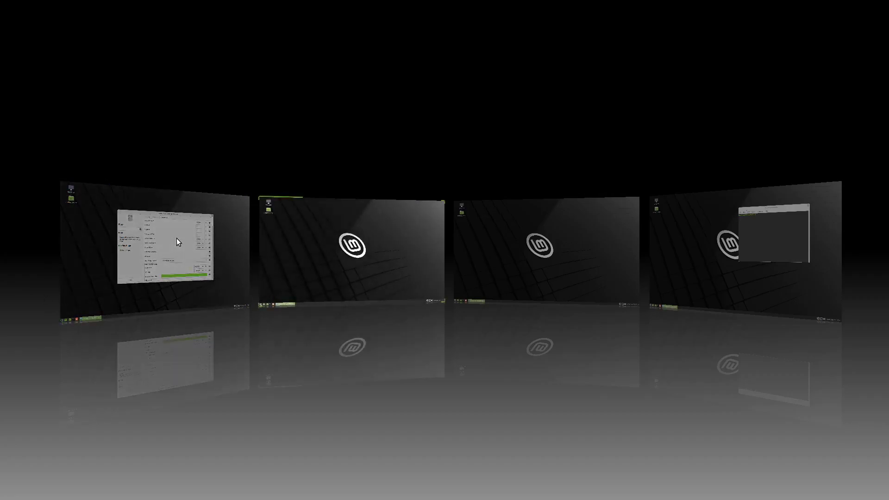
key(Right)
key(Right)
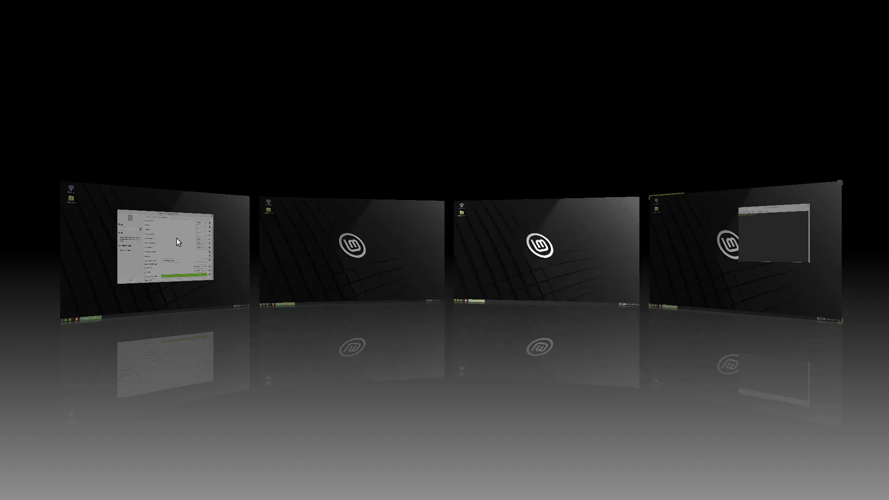
key(Left)
key(Left)
key(Left)
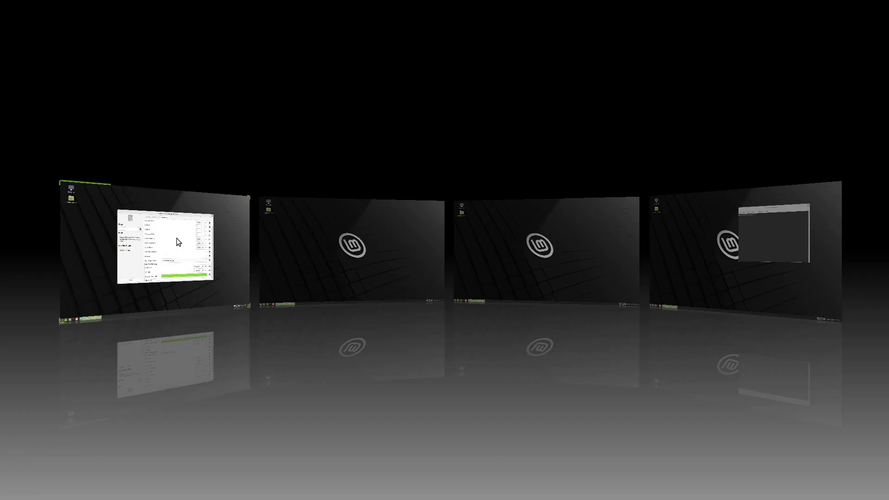
Leave the overview, expand the Expo Reflection settings, and examine the ground reflection in the overview
key(Return)
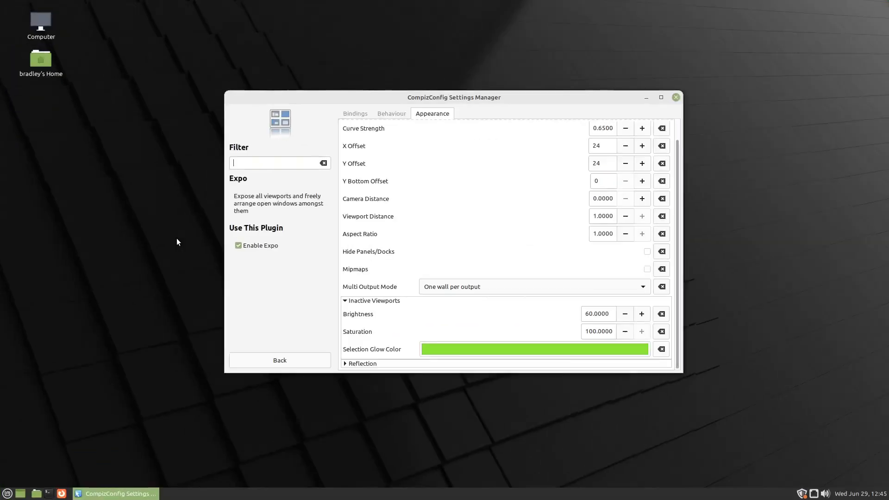
click(345, 364)
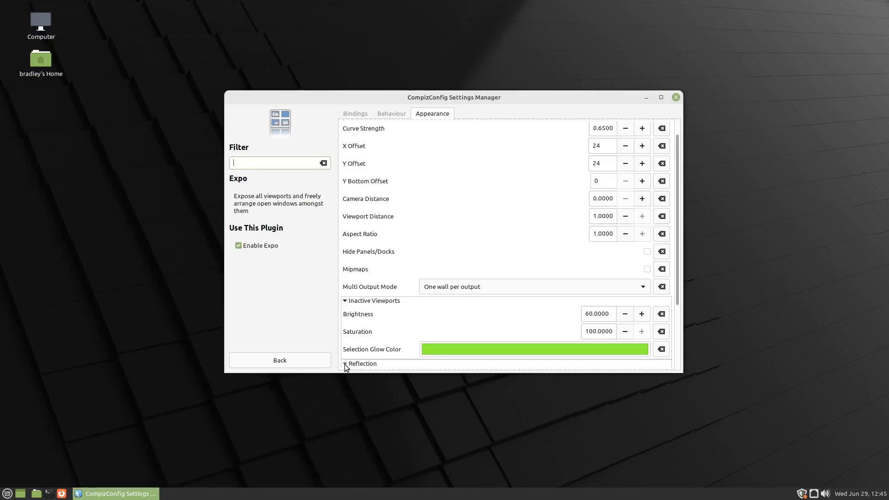
scroll(377, 328, down, 3)
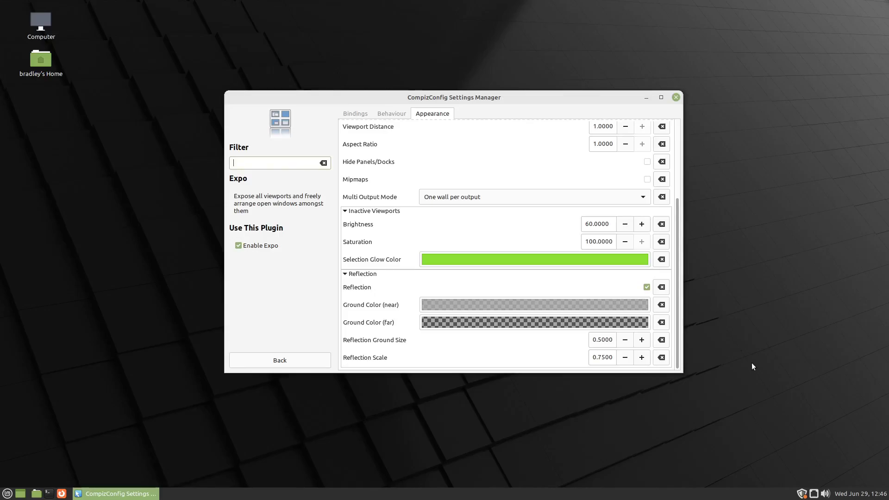
key(super+e)
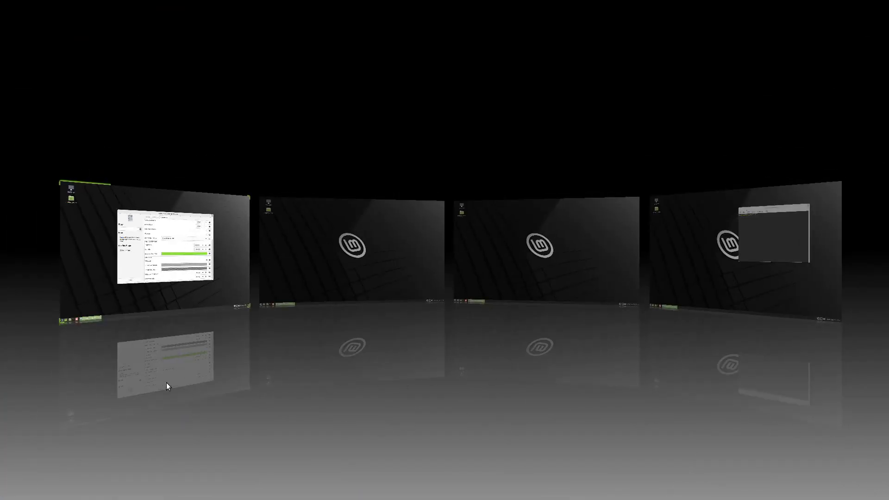
click(182, 238)
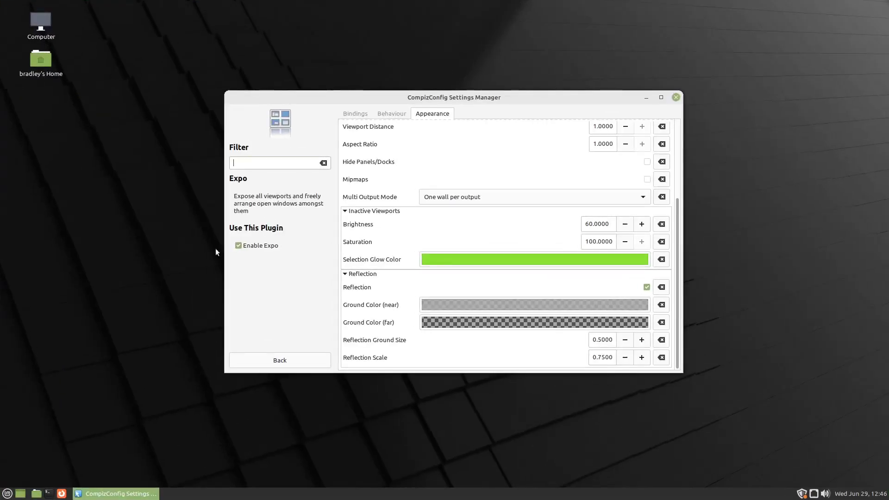
Try the Expo overview with Reflection disabled, and compare it with Reflection enabled again
click(647, 287)
key(super+e)
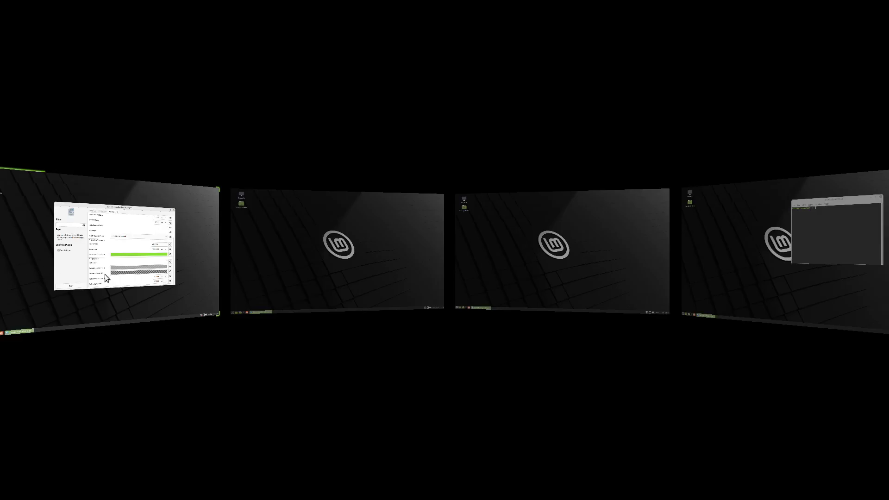
click(117, 262)
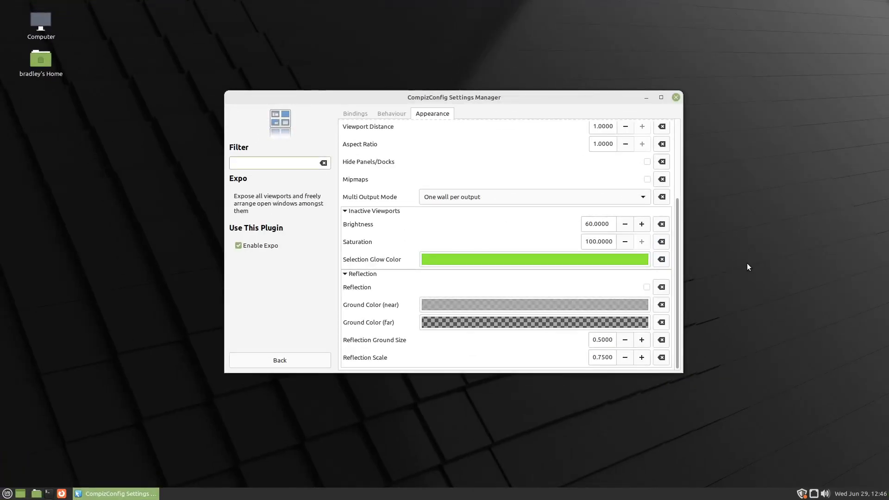
key(super+e)
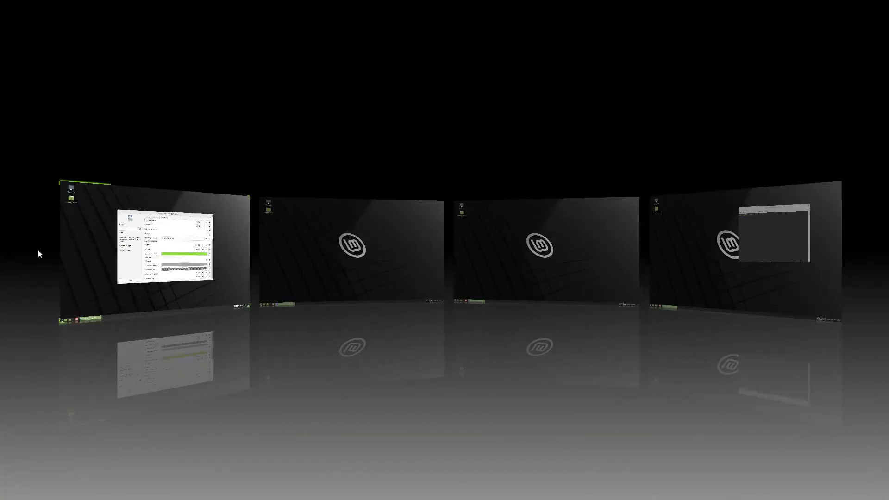
click(80, 258)
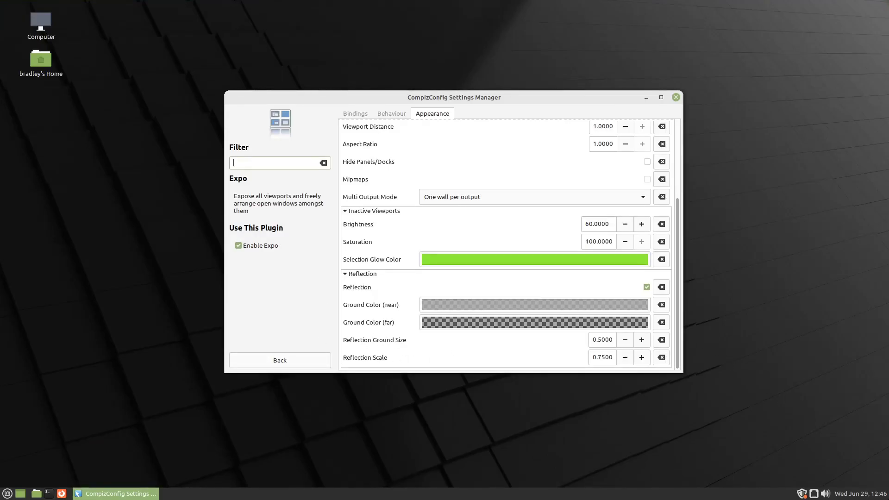
key(super+e)
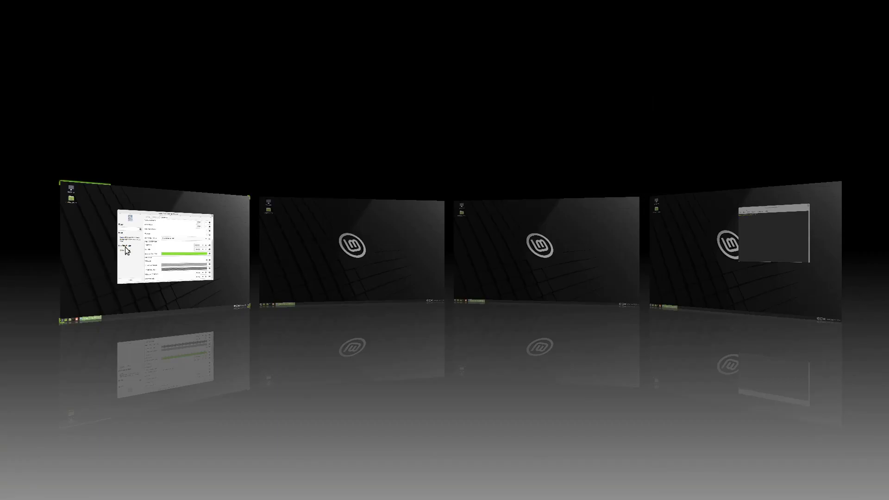
click(176, 223)
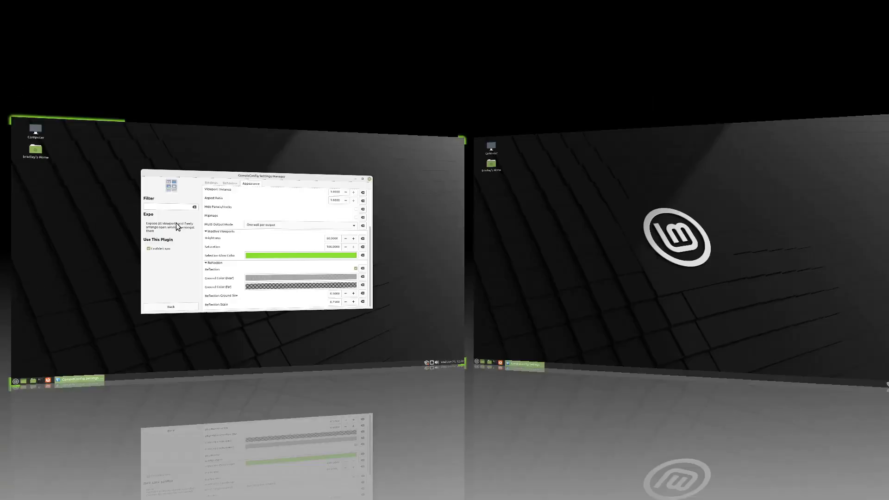
Set the Expo Reflection Ground Size to 1.0 and check it in the overview
click(642, 340)
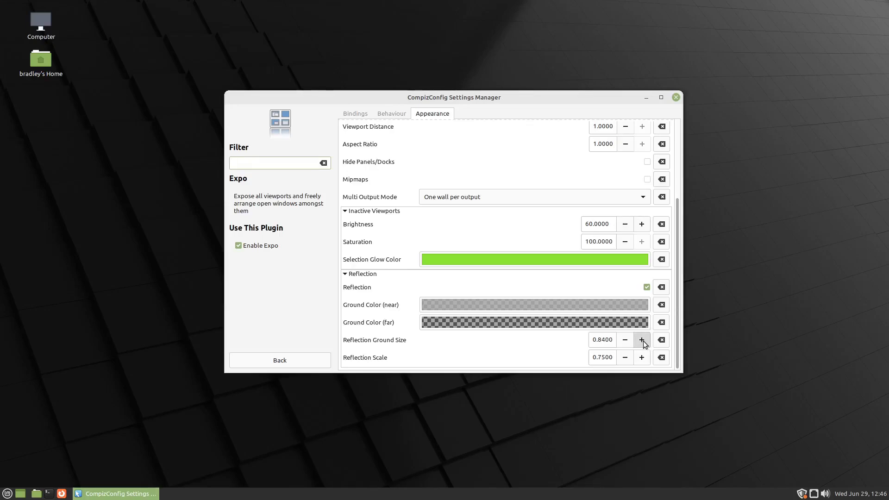
click(737, 206)
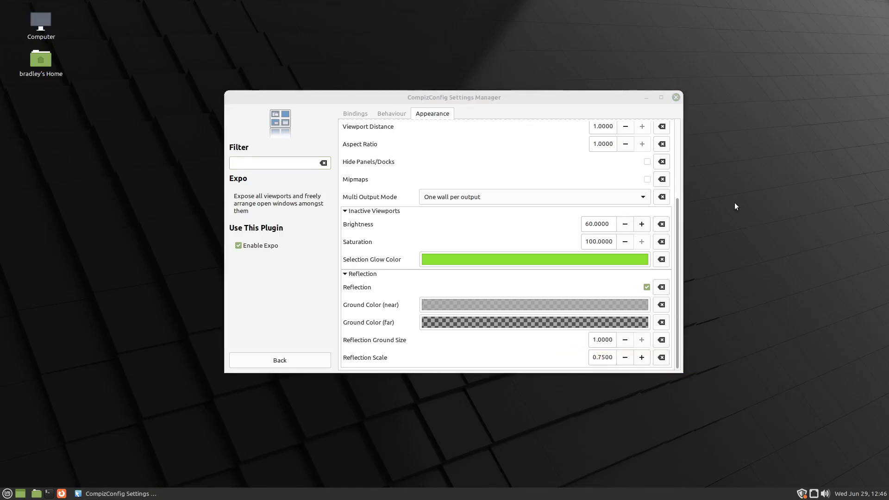
mouse_move(887, 486)
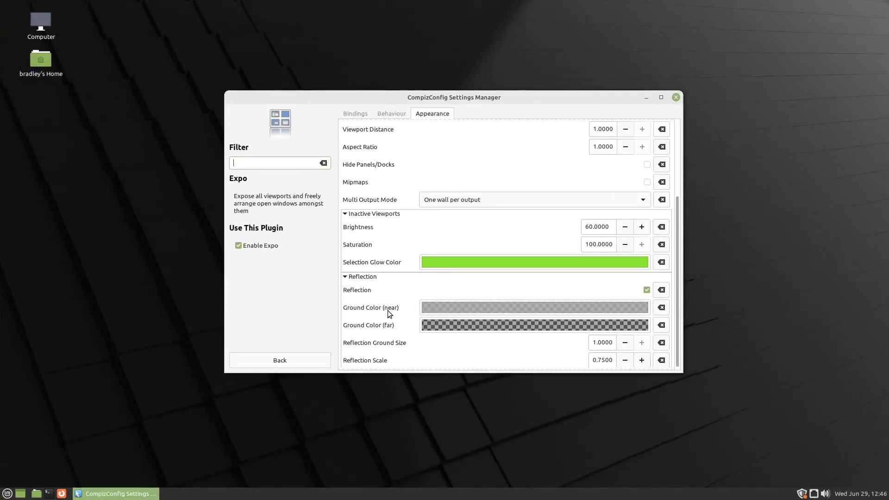
scroll(390, 303, up, 5)
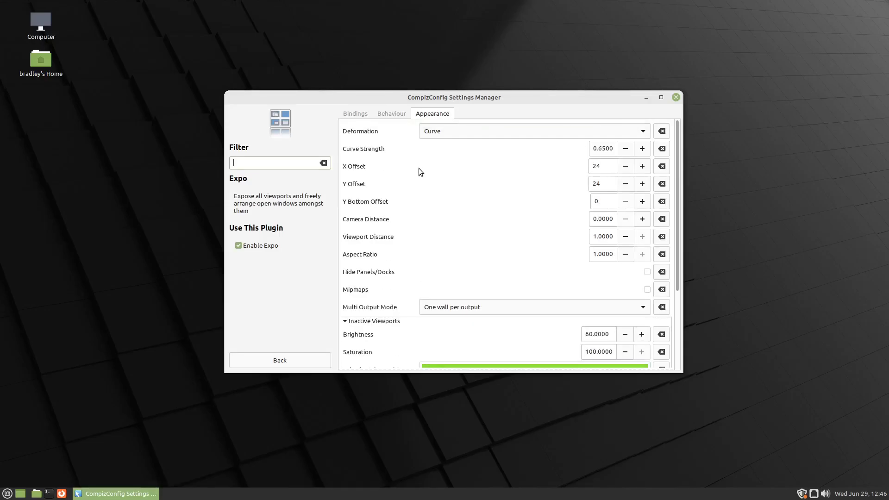
Return to the plugin list, enable 3D Windows under Effects, and rotate the cube to check it
click(295, 361)
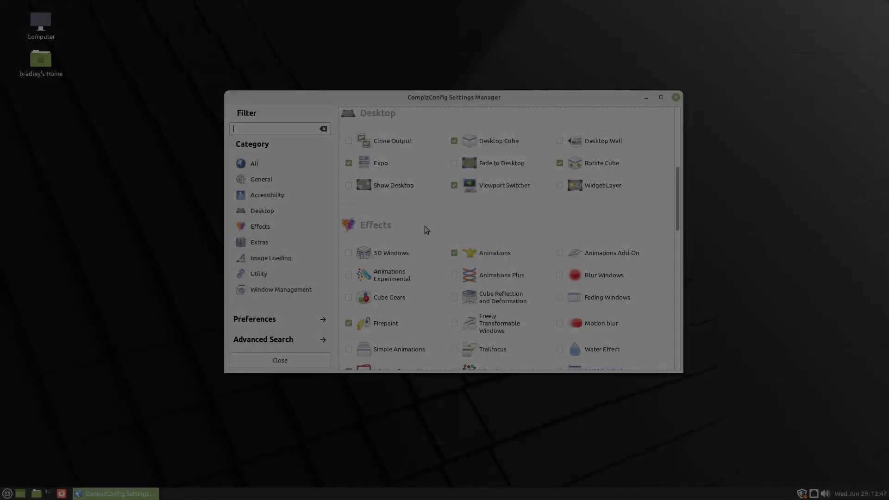
scroll(426, 226, down, 3)
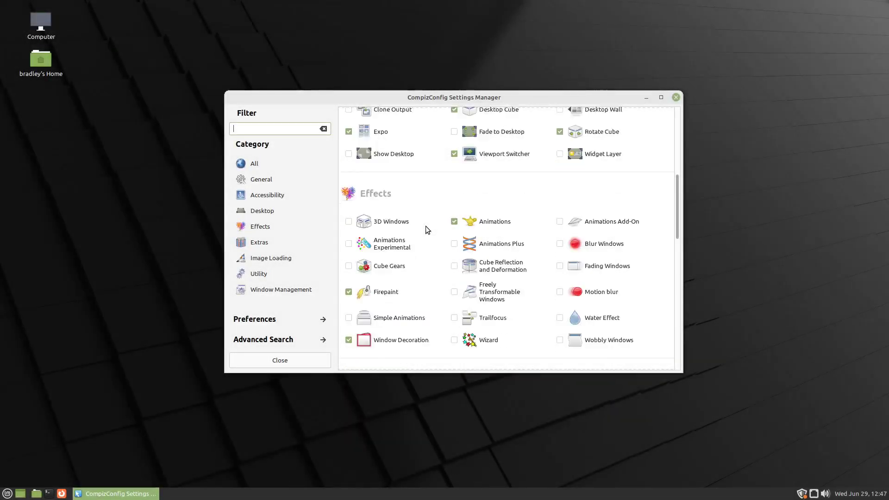
drag(748, 138, 435, 145)
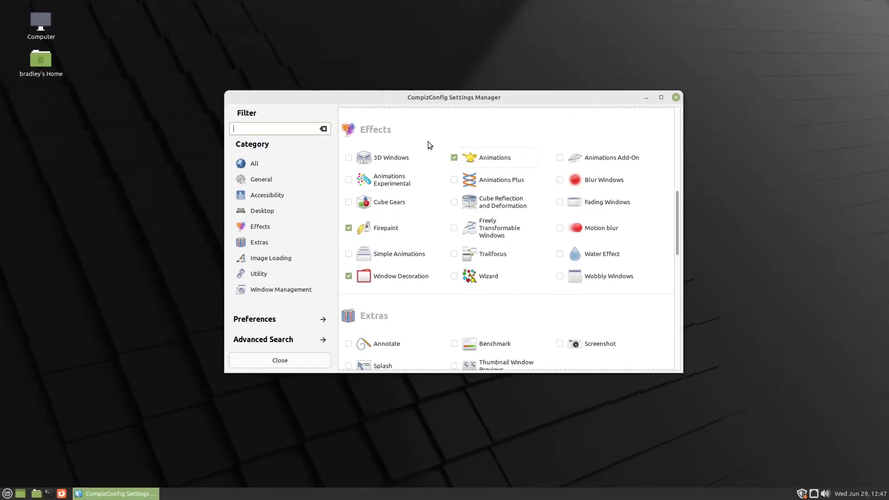
click(349, 157)
mouse_move(603, 181)
mouse_down()
mouse_move(488, 188)
mouse_move(604, 189)
mouse_up()
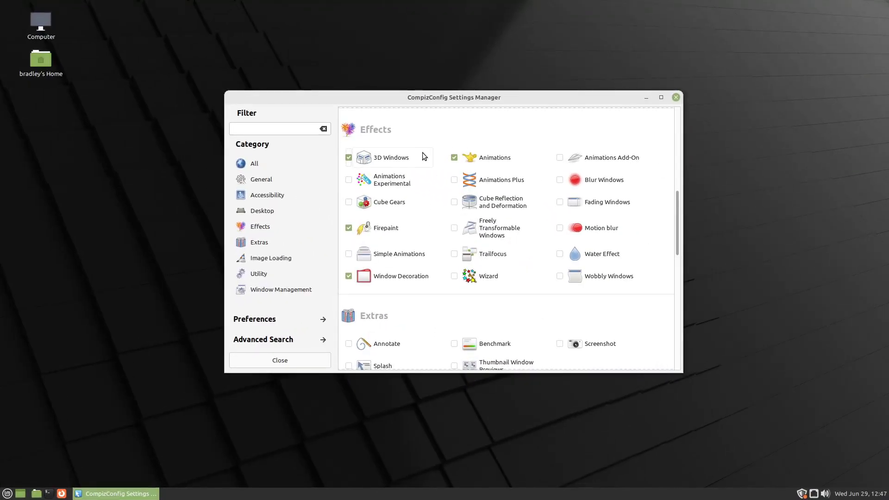
Set the 3D Windows Window Depth to 1.0 and check the thickness by rotating the cube
click(419, 154)
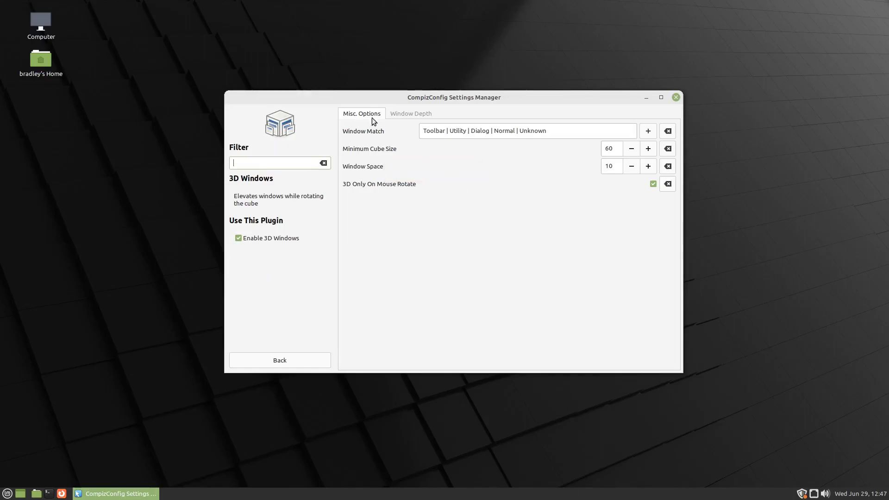
click(409, 114)
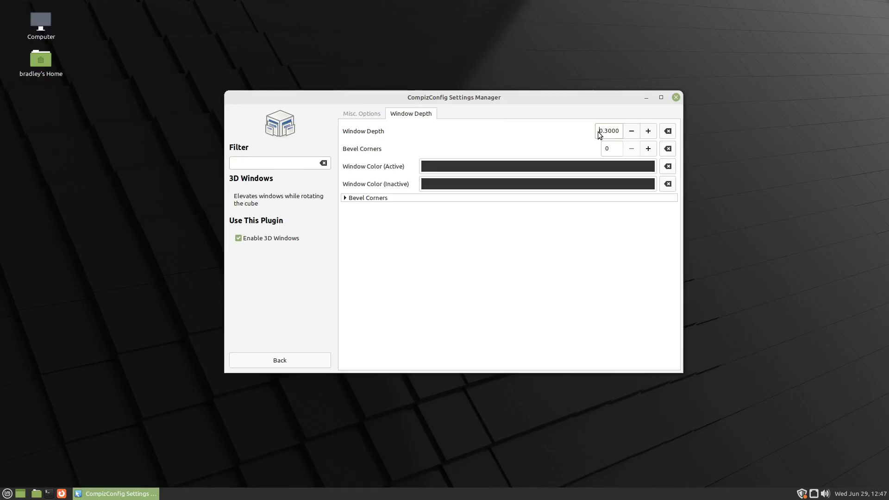
double_click(607, 131)
text(1.)
key(Return)
drag(704, 119, 444, 140)
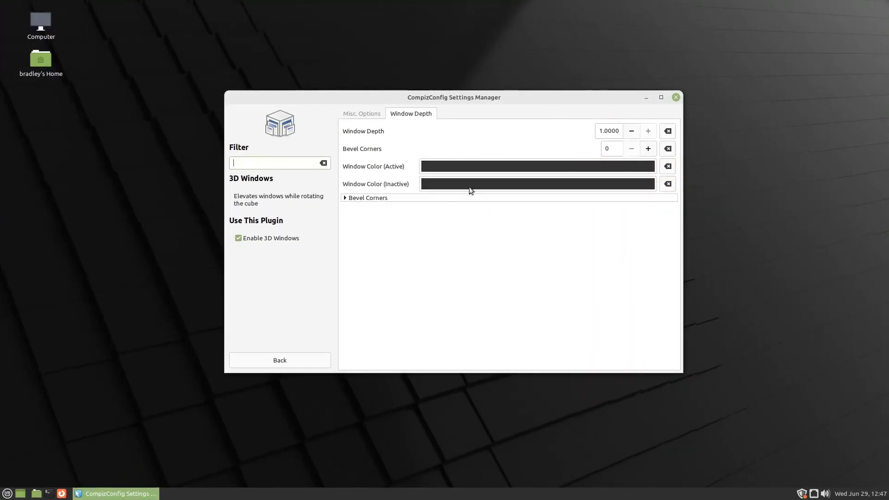
Set the 3D window colours to yellow for active and light blue for inactive, and check them on the cube
click(514, 166)
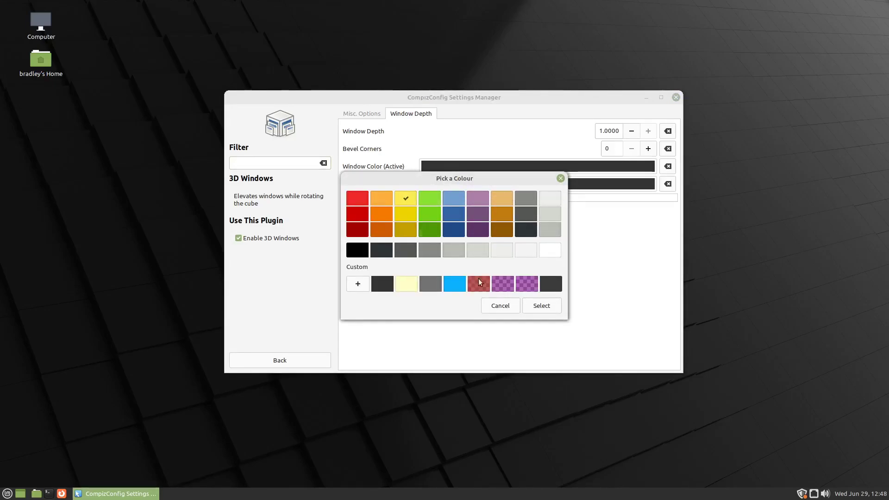
click(542, 307)
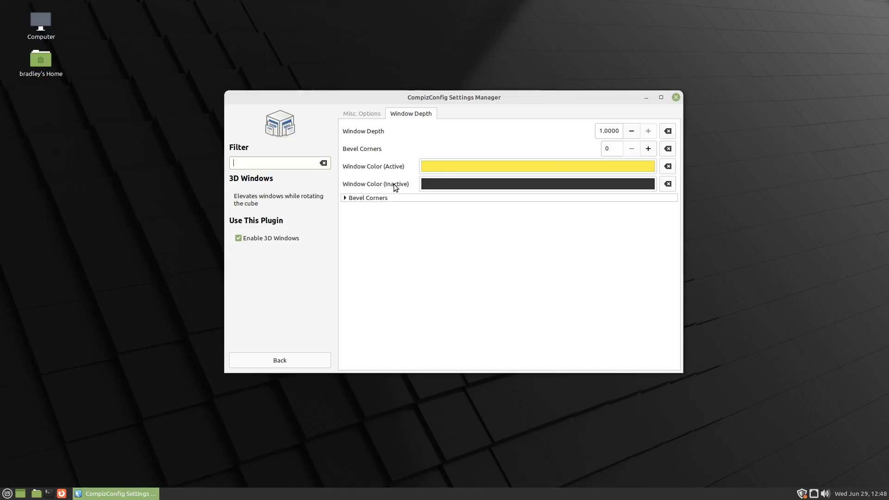
click(465, 184)
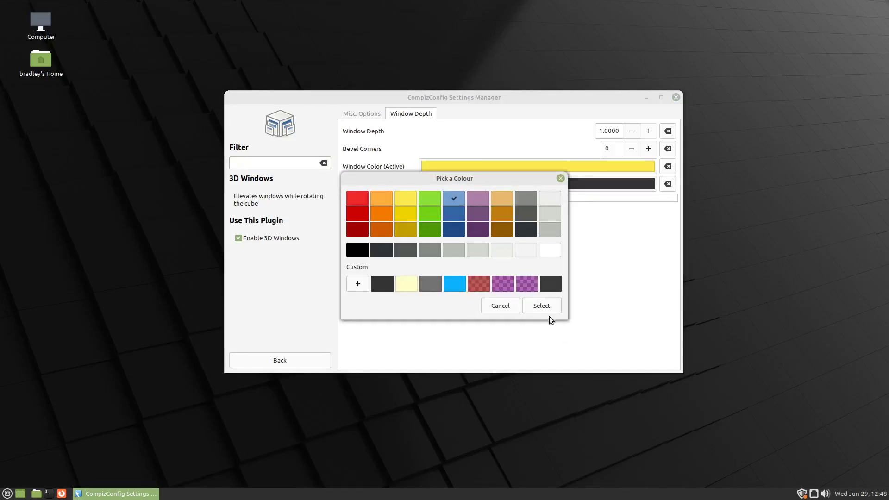
click(541, 306)
drag(733, 212, 640, 402)
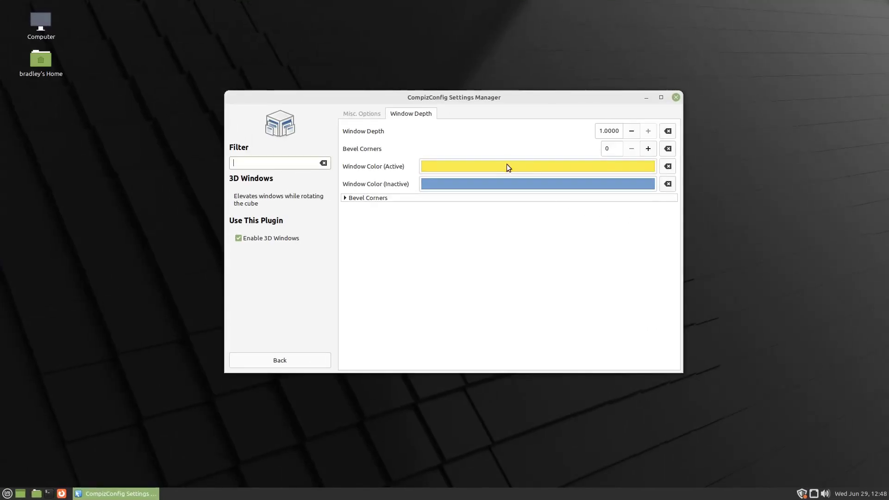
Change the active 3D window colour to a custom semi-transparent olive green and check it on the cube
click(508, 166)
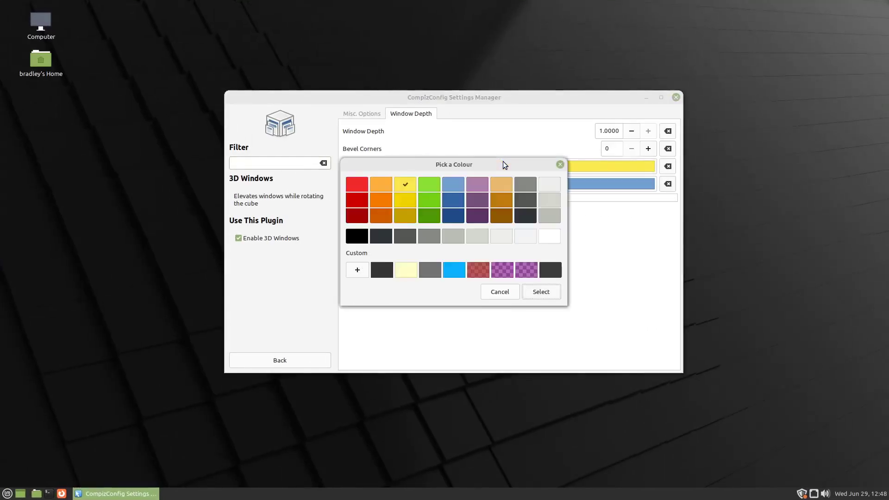
click(357, 270)
drag(363, 202, 363, 227)
drag(479, 248, 496, 229)
drag(510, 348, 431, 346)
click(516, 368)
drag(514, 287, 389, 318)
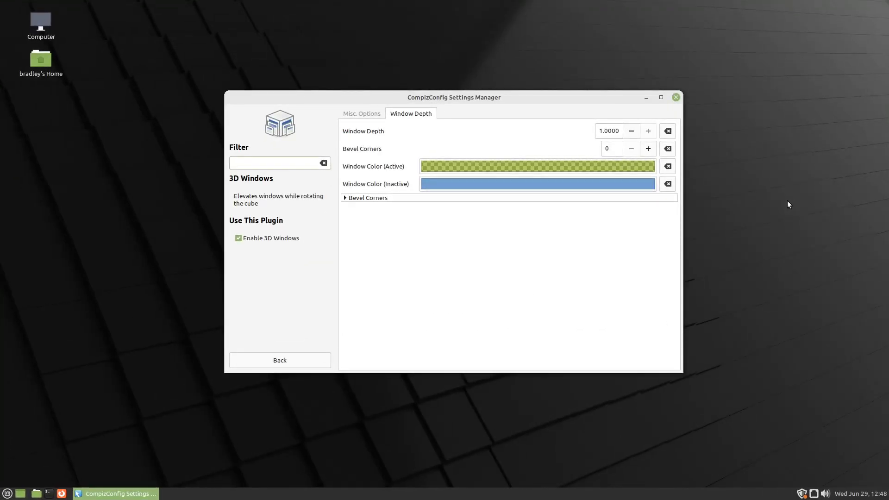
Examine the 3D Windows Bevel Corners and miscellaneous options, and view the window spacing on the rotated cube
click(345, 198)
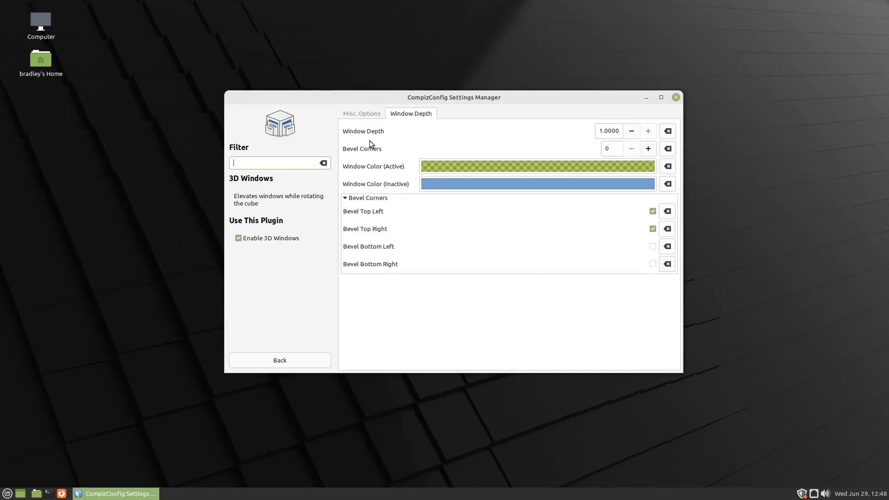
click(358, 114)
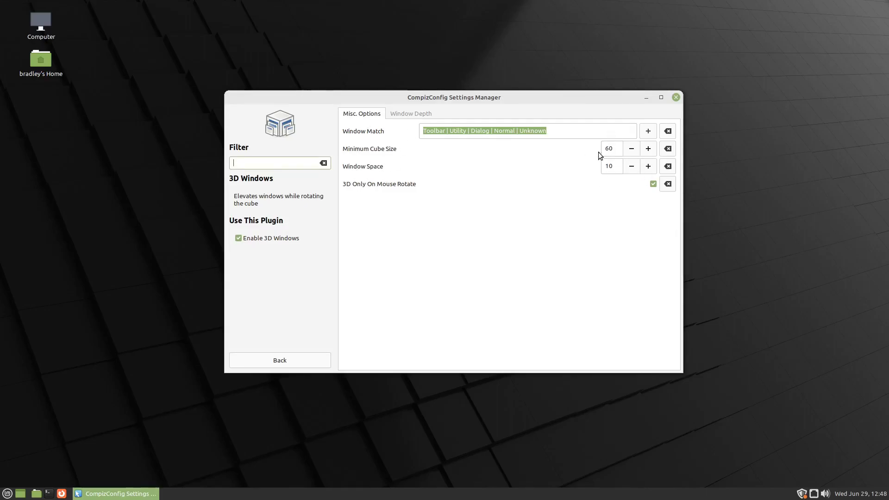
drag(408, 208, 388, 360)
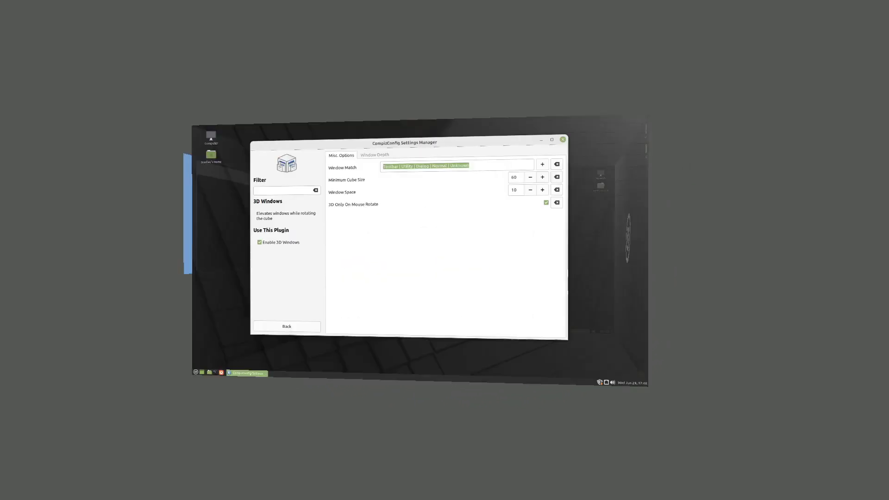
Open the home folder in the file manager, place it behind the settings window, and rotate the cube
click(37, 494)
drag(436, 15, 484, 156)
click(523, 94)
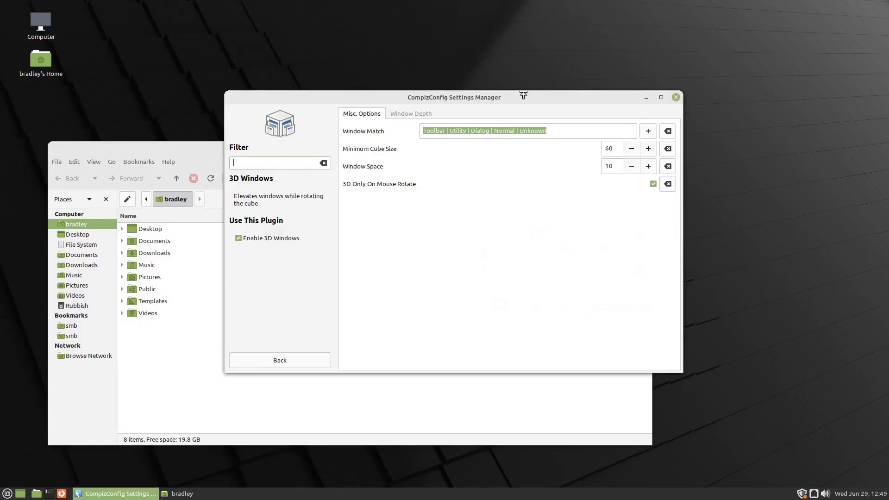
drag(761, 78, 636, 121)
Increase the 3D Windows Window Space to 38 and check the gap between windows by rotating the cube
click(647, 165)
click(648, 166)
click(648, 165)
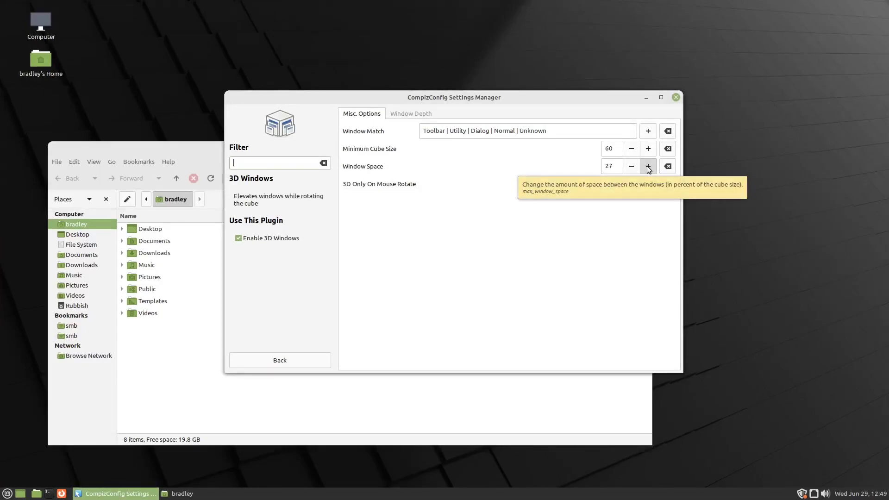
drag(730, 149, 590, 119)
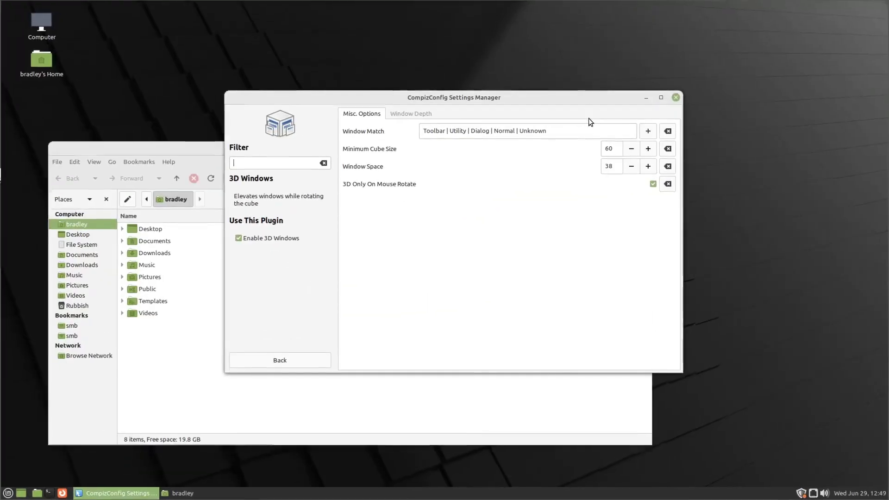
Try a smaller 3D Windows Minimum Cube Size on the rotated cube, and reset it to 60 and Window Space to 10
click(632, 149)
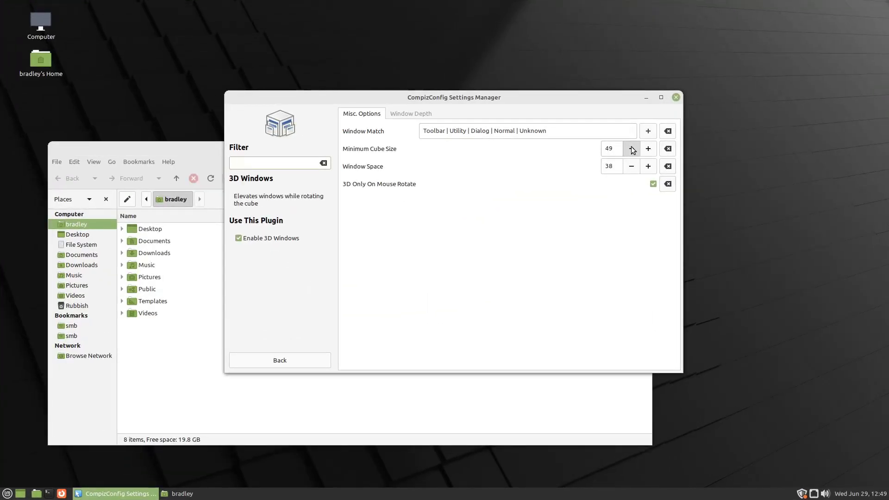
drag(795, 134, 666, 161)
click(667, 149)
click(668, 167)
Minimise the home folder window and return from the 3D Windows settings to the plugin list
click(194, 494)
click(194, 494)
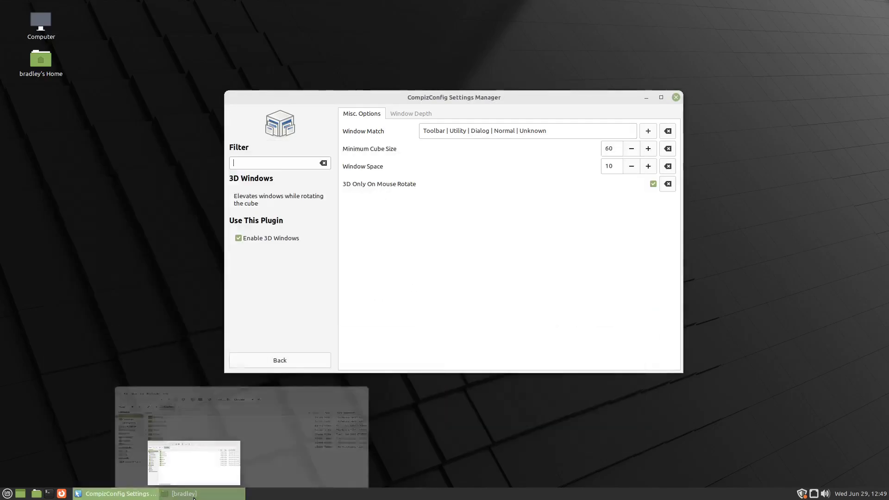
click(285, 359)
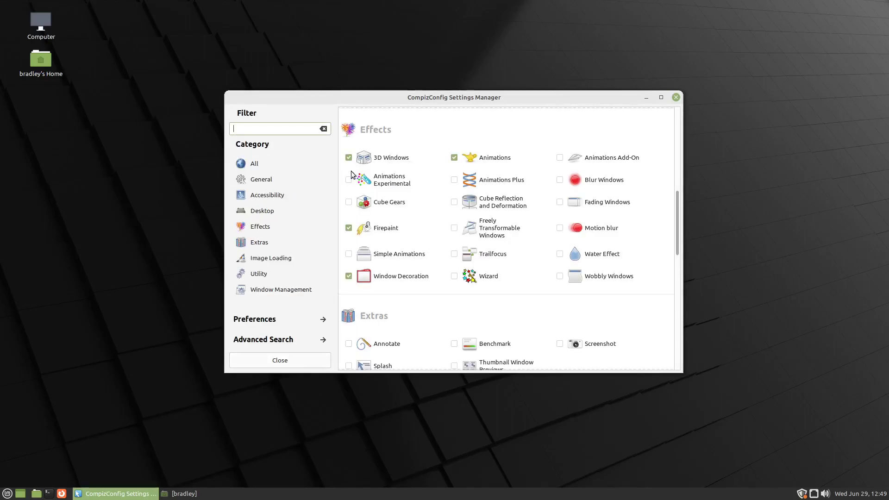
Open the Animations plugin, examine its animation categories through to Effect Settings, and widen the settings window slightly
click(508, 157)
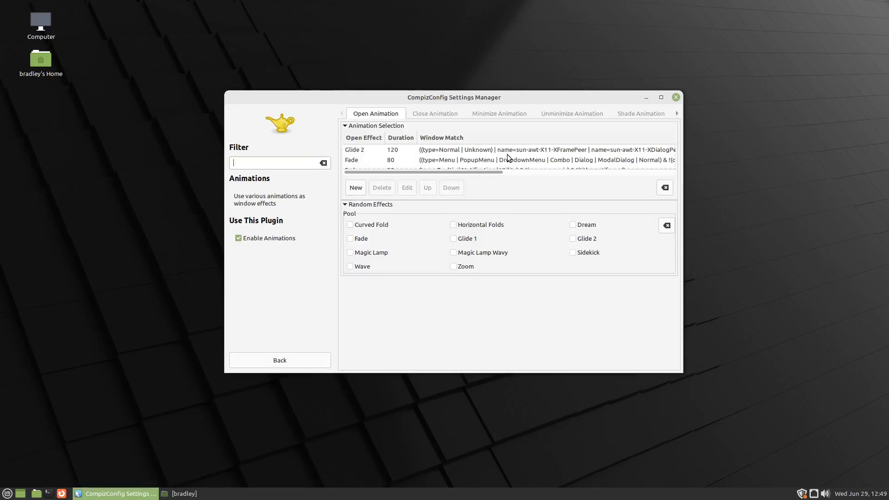
click(677, 113)
click(677, 114)
click(677, 113)
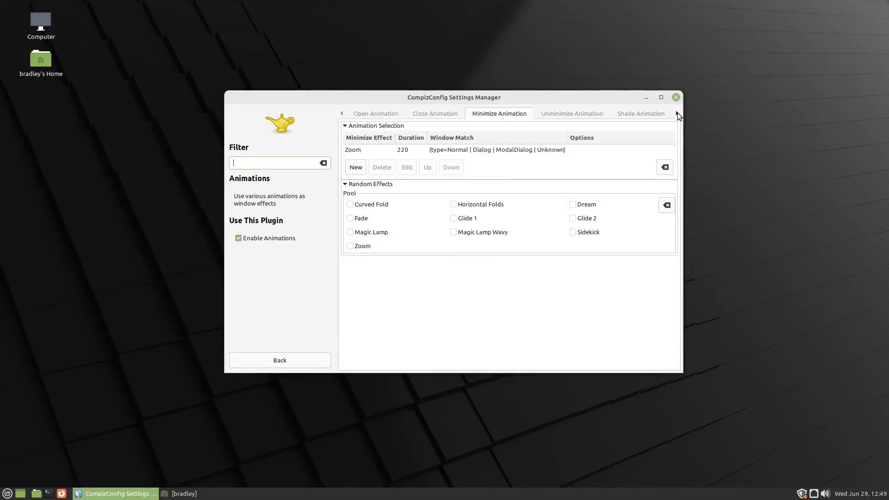
click(677, 114)
click(677, 114)
click(677, 114)
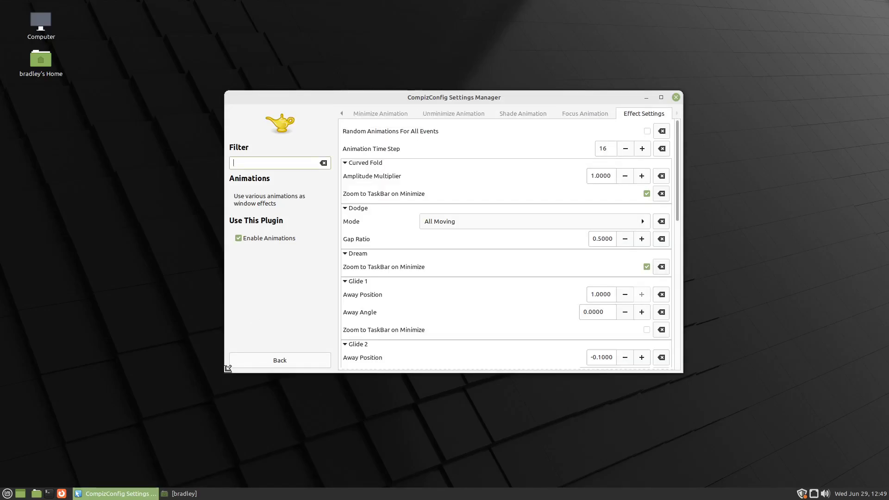
drag(224, 370, 83, 358)
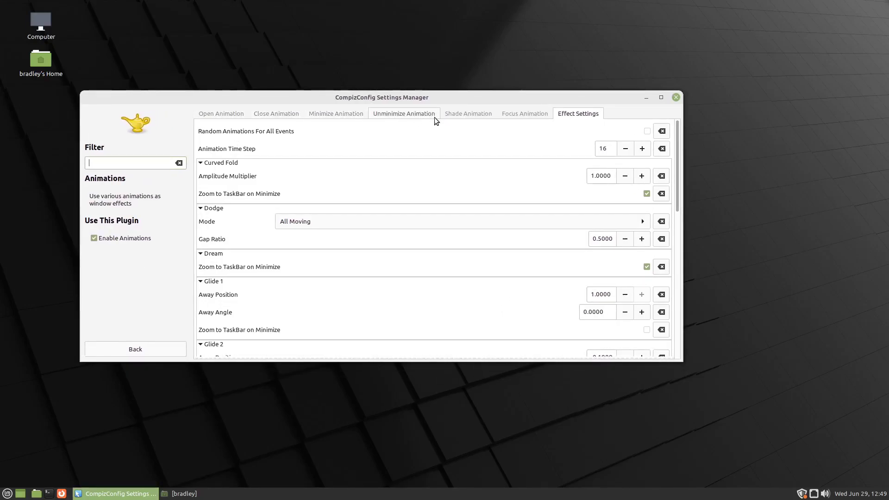
drag(84, 356, 189, 358)
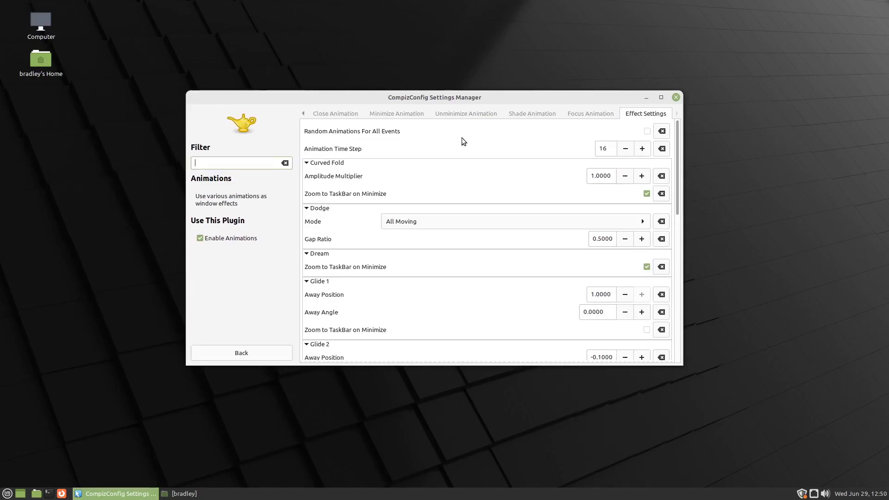
Enable Random Animations For All Events and test it by repeatedly minimising and restoring the settings window
click(647, 132)
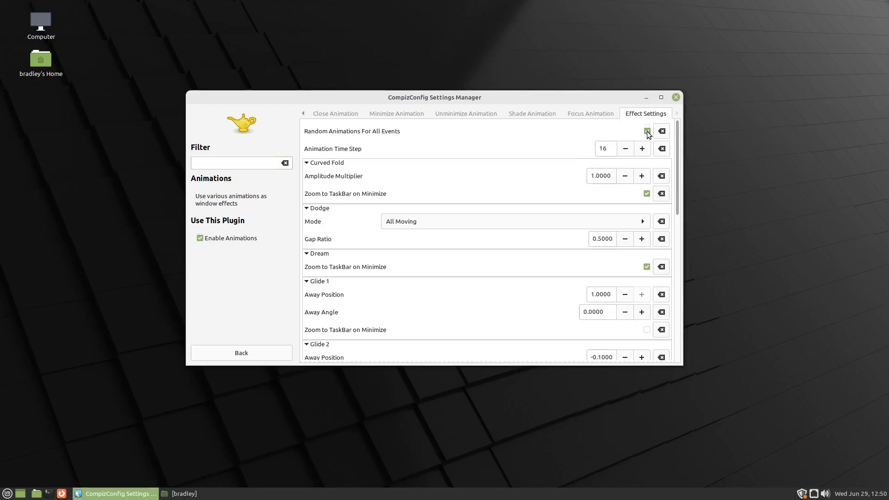
click(119, 498)
click(120, 498)
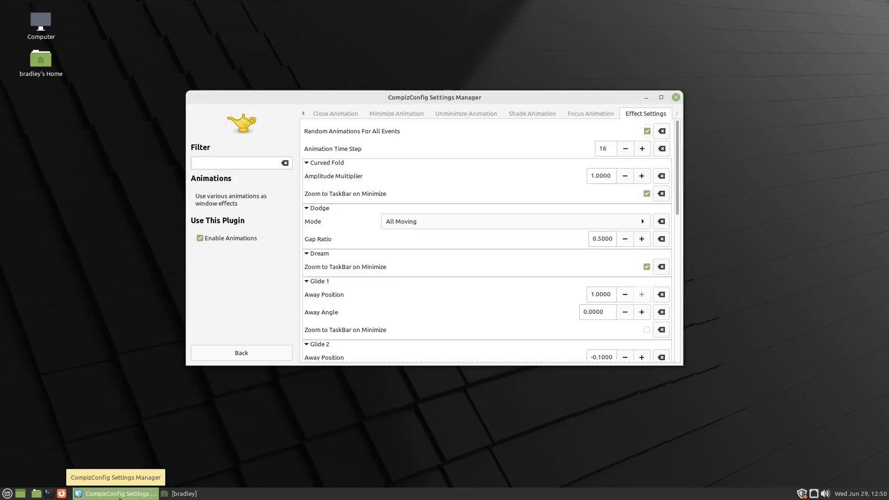
click(119, 499)
mouse_move(120, 499)
click(120, 499)
click(120, 499)
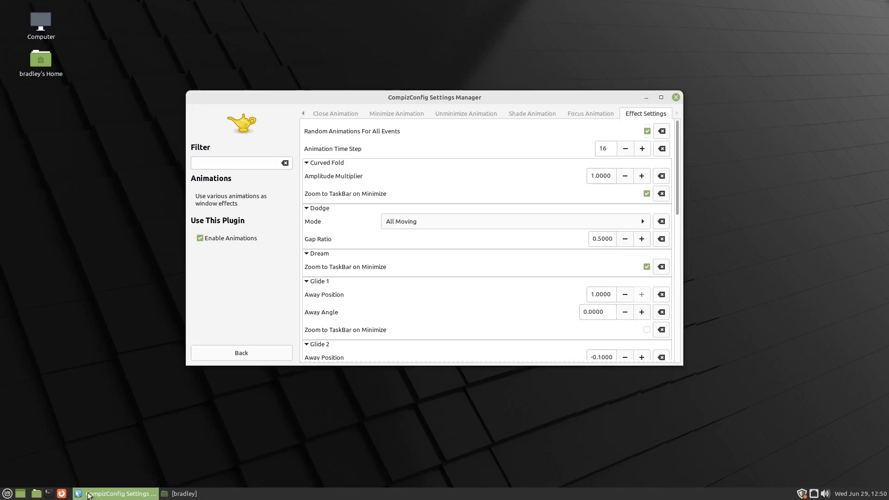
Open the Window List preferences beside the settings window and turn off showing thumbnails on hover
mouse_move(88, 495)
right_click(69, 495)
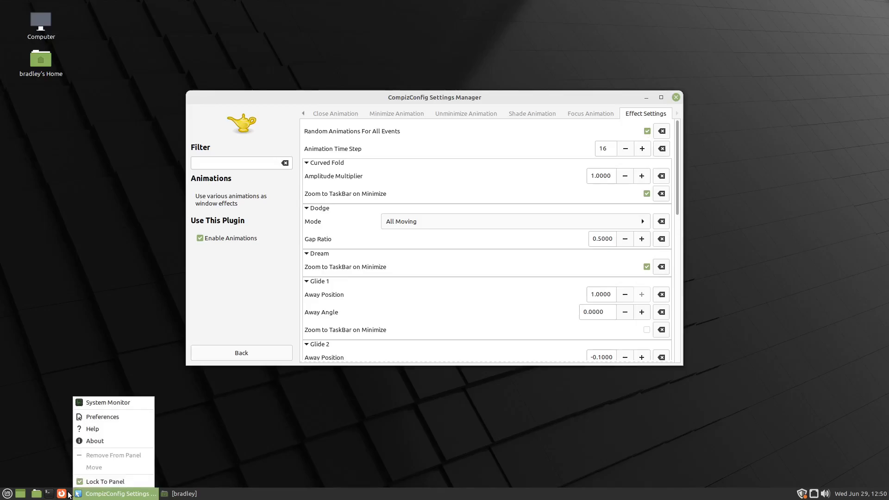
click(121, 419)
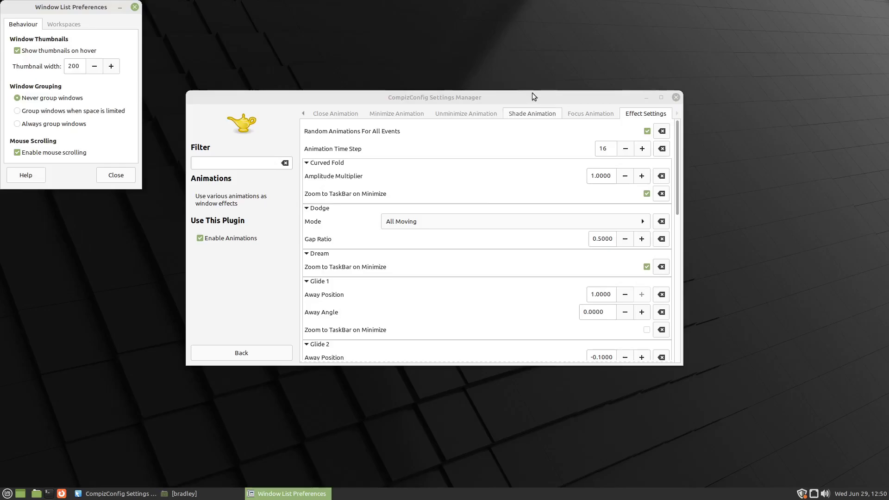
drag(518, 98, 680, 67)
drag(73, 7, 194, 144)
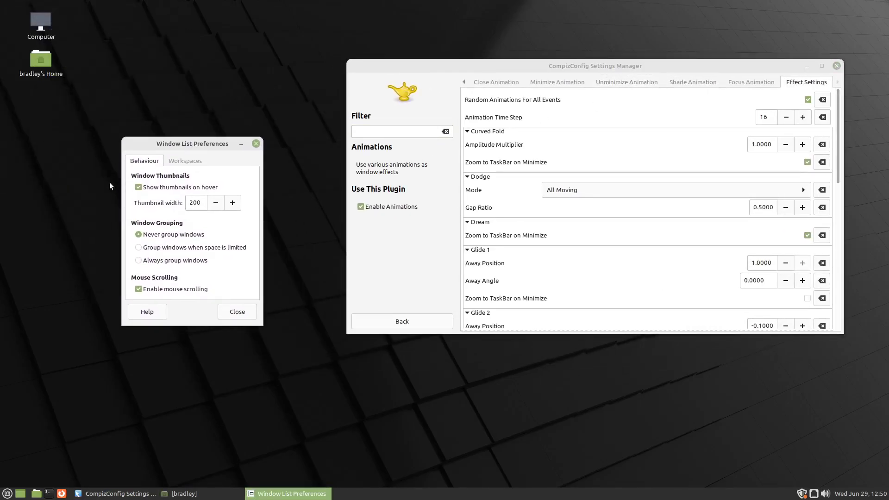
click(155, 188)
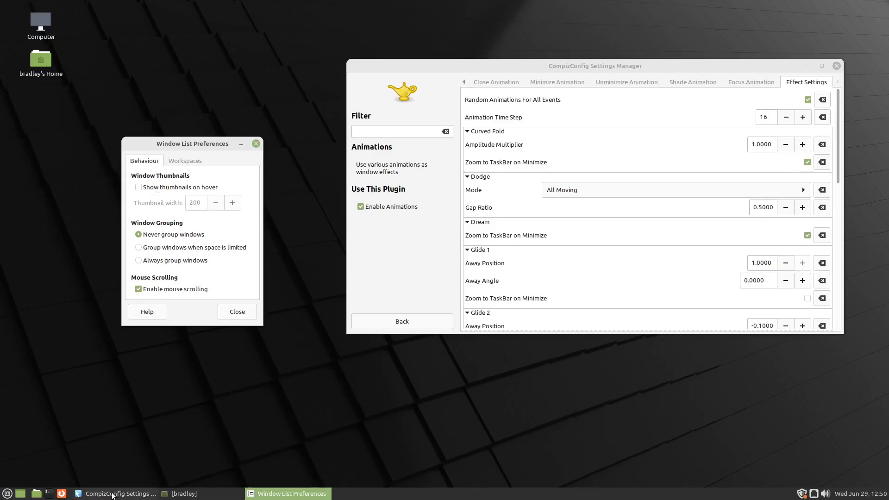
drag(323, 424, 319, 456)
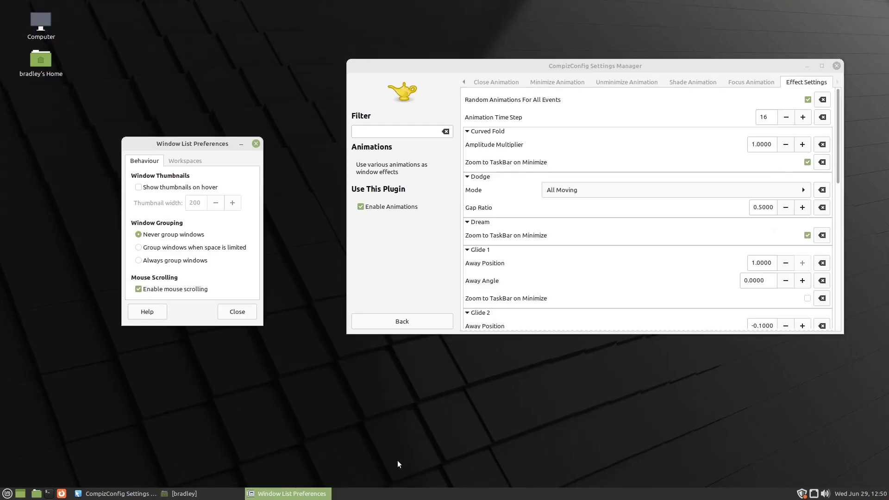
Make the window list show windows from all workspaces, test it by switching to the terminal and back, and close the preferences
click(184, 160)
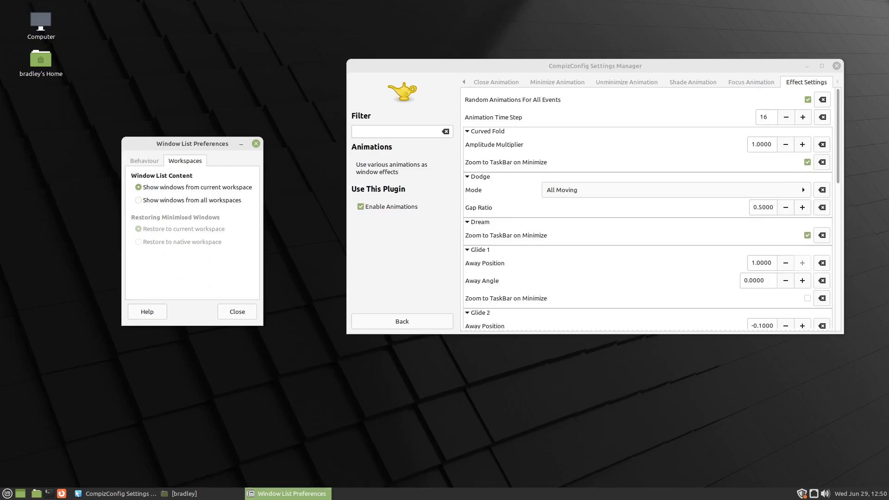
click(230, 201)
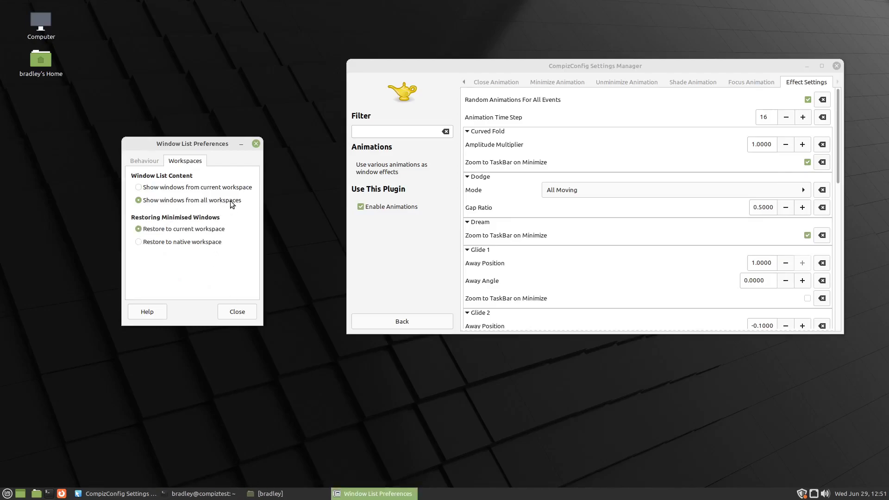
click(192, 494)
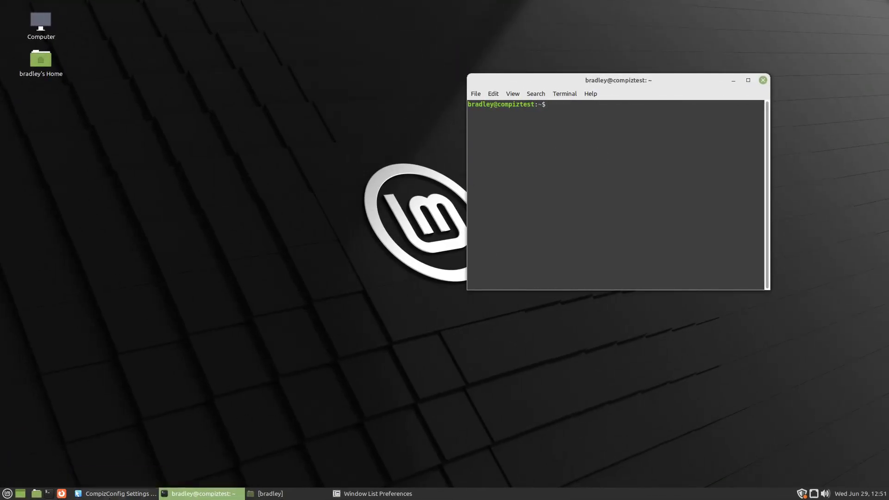
click(110, 493)
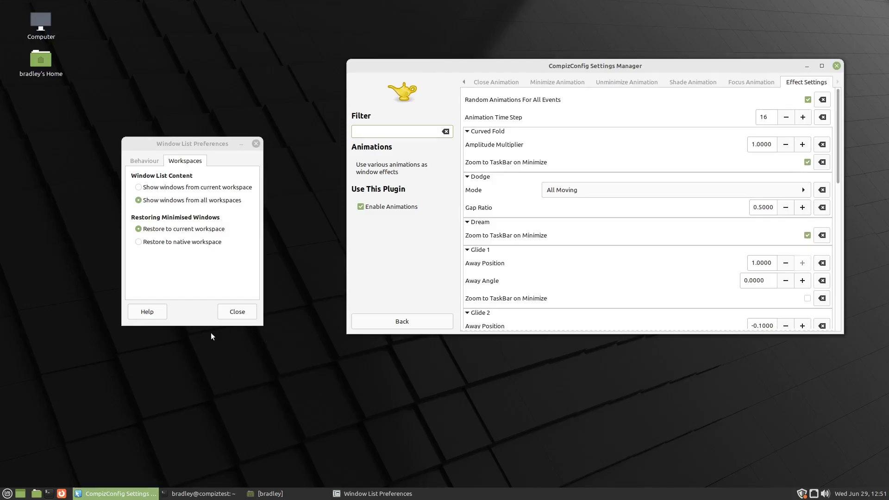
click(237, 315)
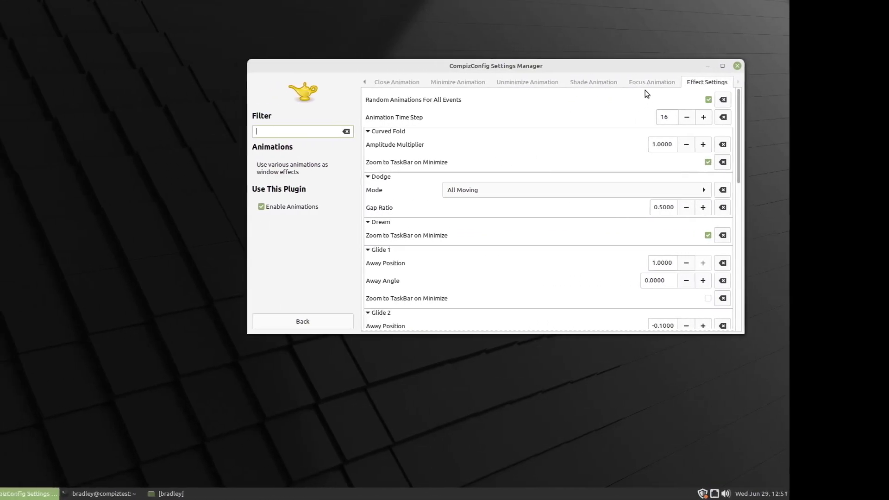
Review the Focus, Close and Open Animation settings of the Animations plugin and return to the plugin list
click(642, 82)
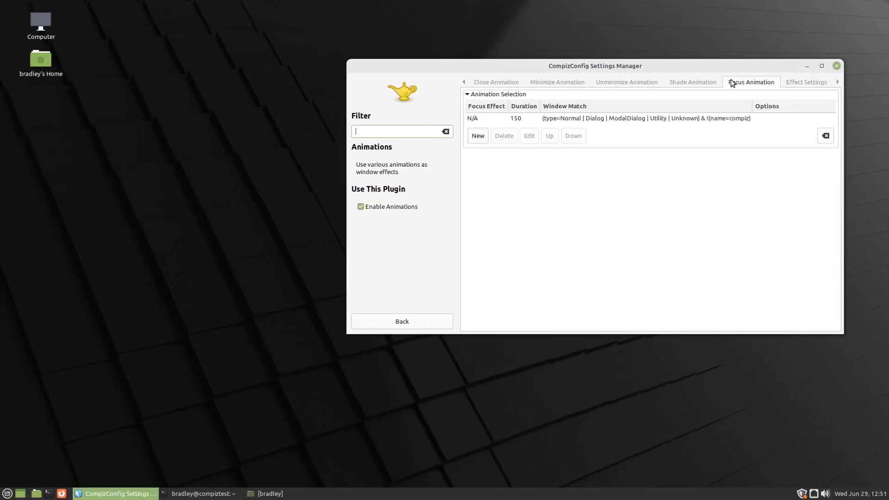
click(370, 82)
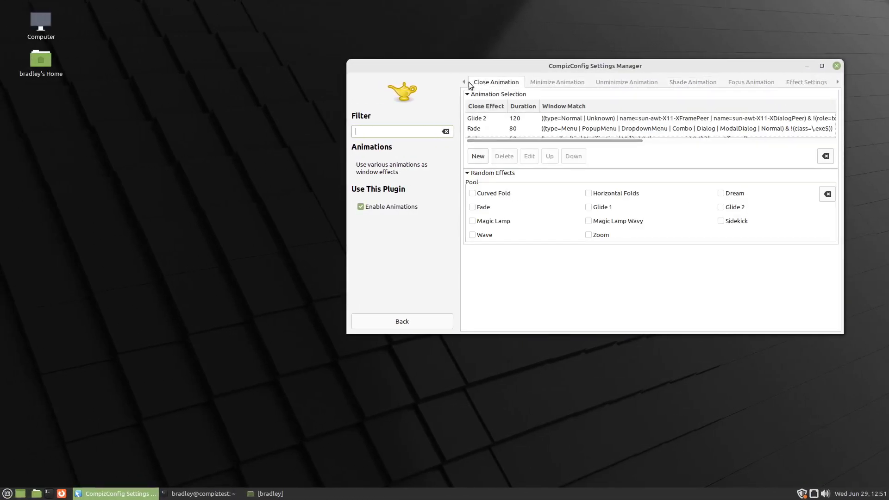
click(464, 82)
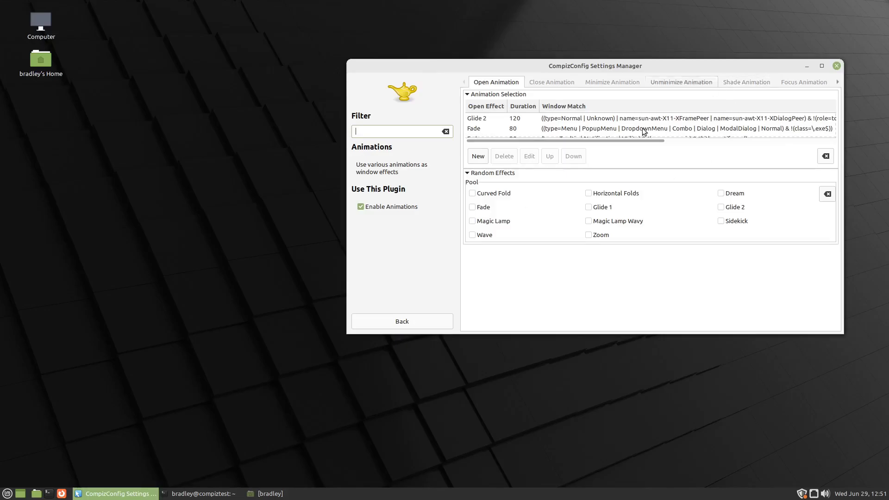
click(418, 321)
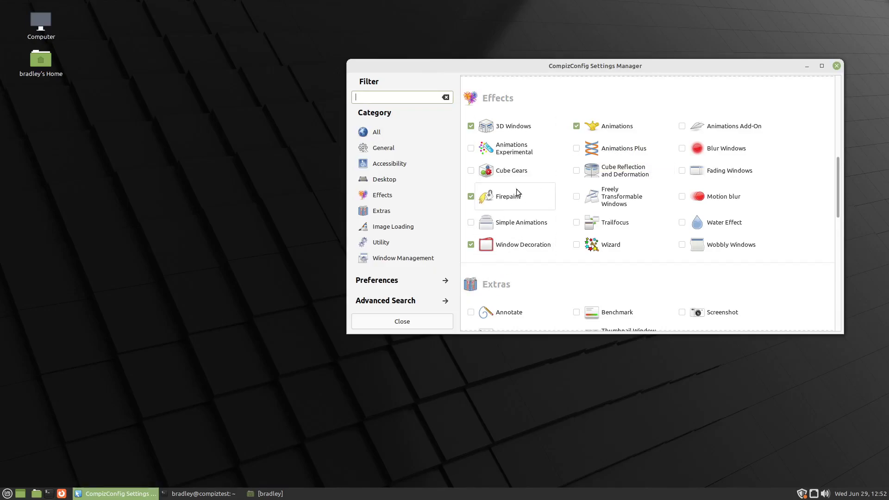
Disable the Firepaint effect and rotate the desktop cube to view its current appearance
click(471, 197)
drag(648, 68, 608, 68)
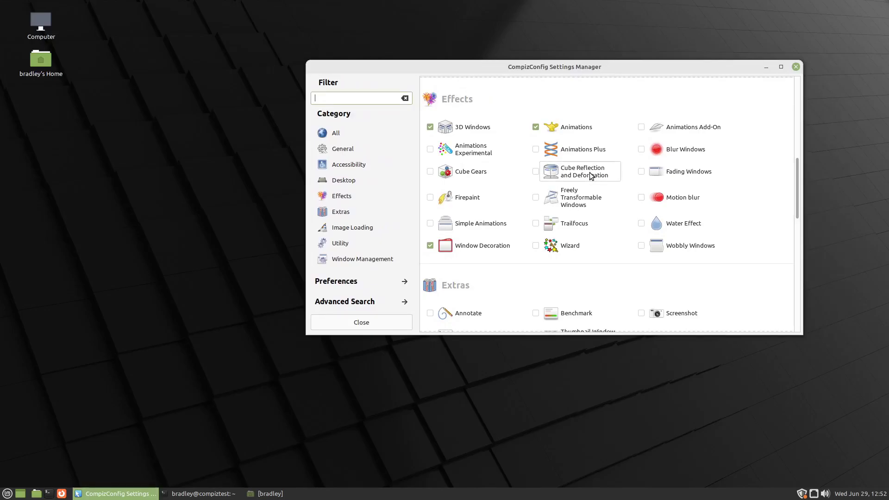
ctrl+alt+click(840, 226)
mouse_move(840, 226)
mouse_down()
mouse_move(681, 227)
mouse_move(861, 227)
mouse_move(690, 226)
mouse_move(823, 227)
mouse_up()
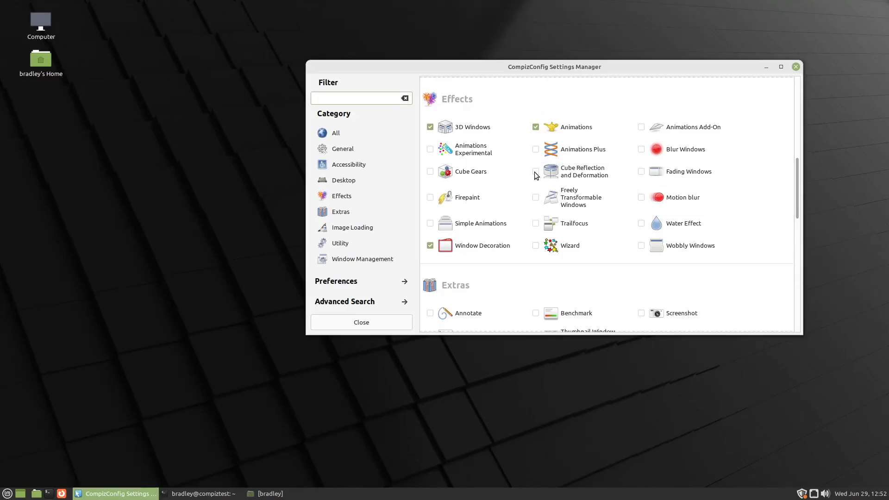
Enable Cube Reflection and Deformation, change the deformation to Sphere, and check the shape by rotating the cube
click(570, 173)
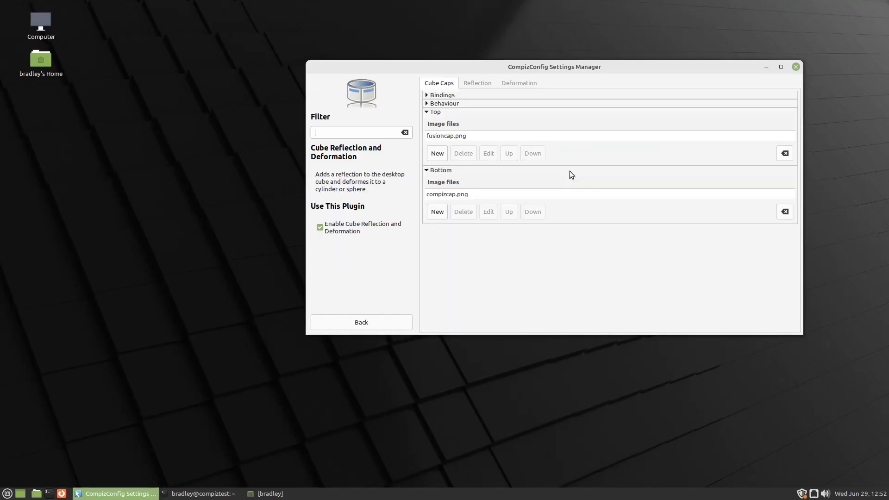
drag(497, 391, 479, 368)
click(518, 82)
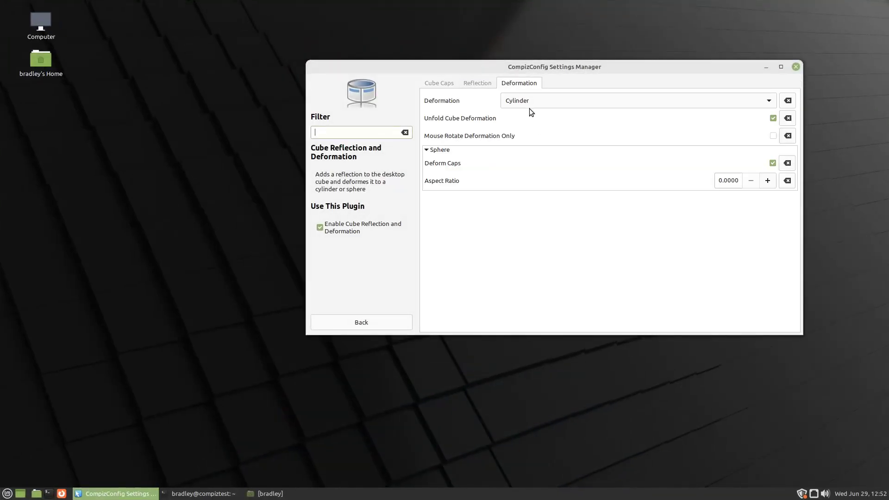
click(544, 100)
click(584, 111)
drag(834, 108, 719, 146)
scroll(627, 105, up, 2)
drag(851, 136, 818, 230)
Set the cube's Reflection Ground Size to 1.0000 and check the reflection by rotating the cube
click(476, 83)
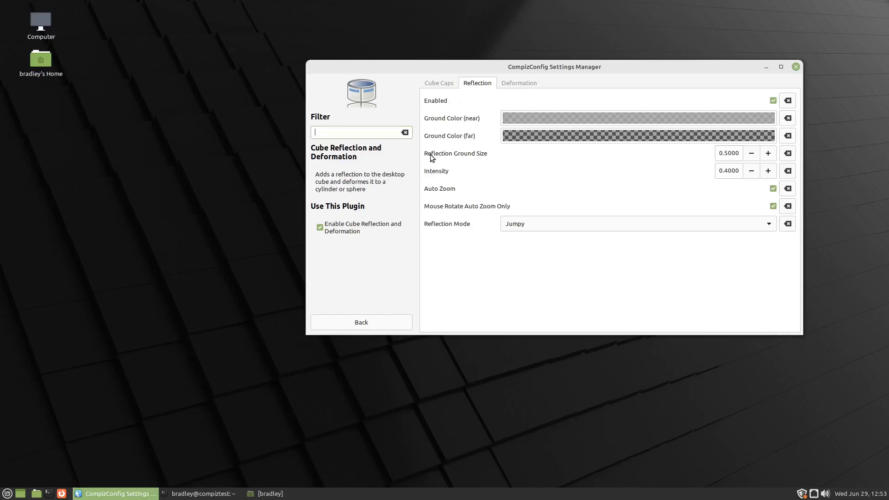
mouse_move(843, 187)
mouse_down()
mouse_move(783, 189)
mouse_move(837, 189)
mouse_up()
click(769, 153)
ctrl+alt+click(815, 199)
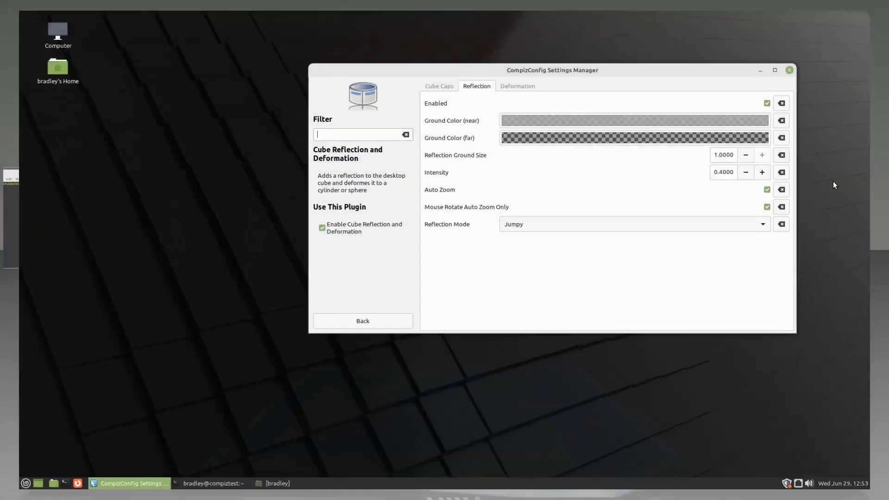
Raise the cube reflection's Intensity to 1.0000 and rotate the cube to view the stronger reflection
click(768, 171)
click(767, 170)
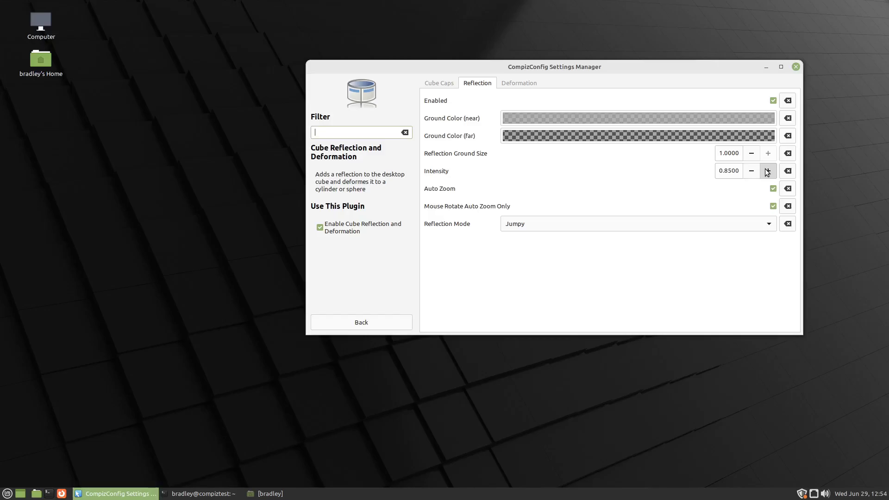
click(767, 171)
ctrl+alt+click(834, 181)
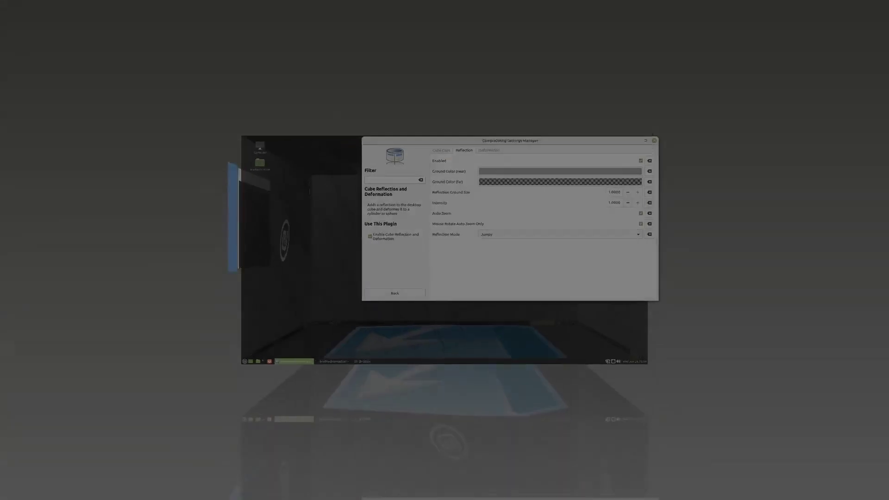
drag(834, 181, 877, 244)
drag(866, 193, 802, 149)
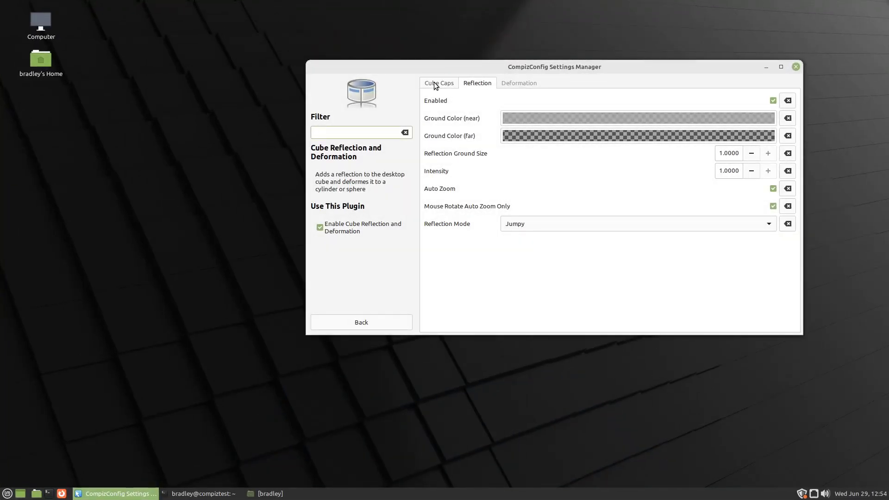
Disable Draw Bottom Face in the Cube Caps behaviour settings and rotate the desktop cube to check its caps
click(435, 85)
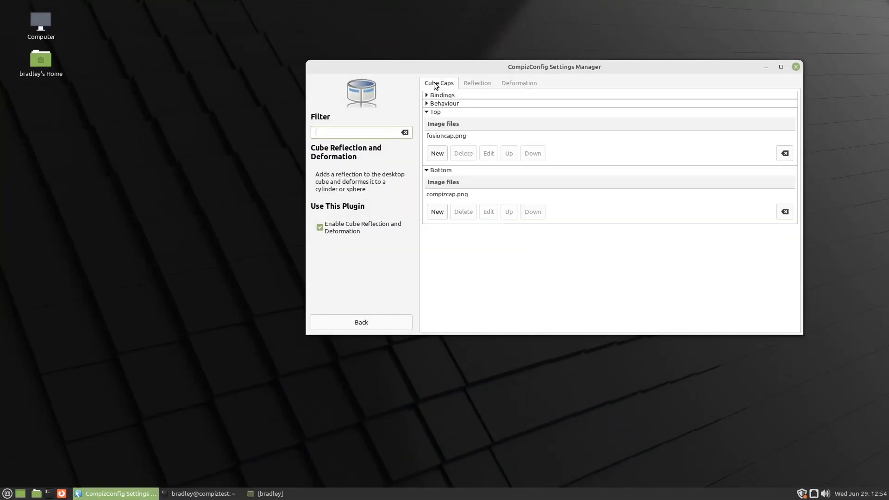
click(453, 136)
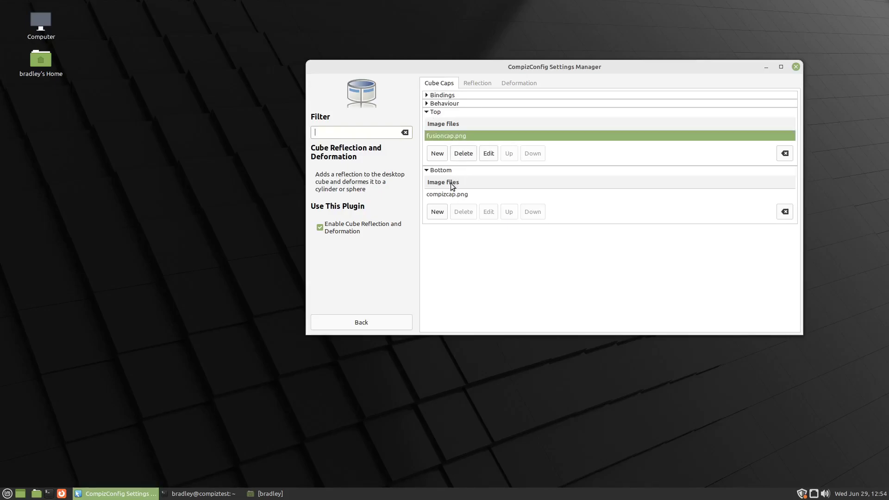
click(444, 195)
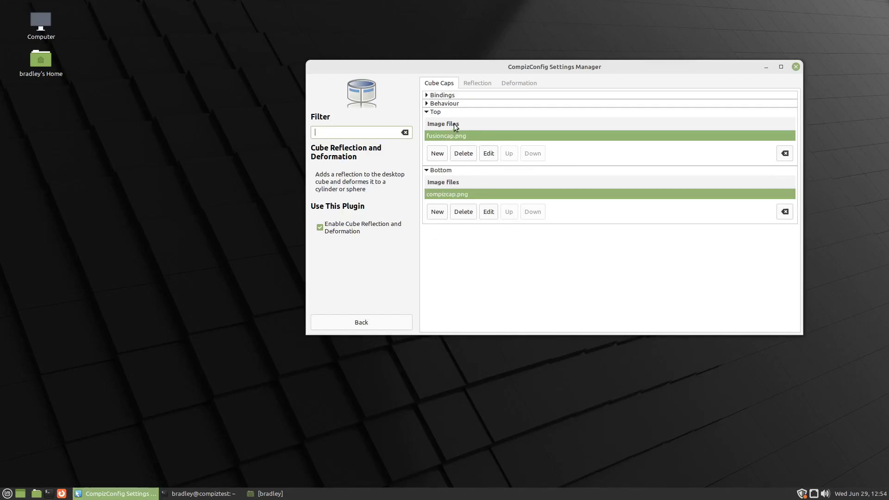
click(427, 104)
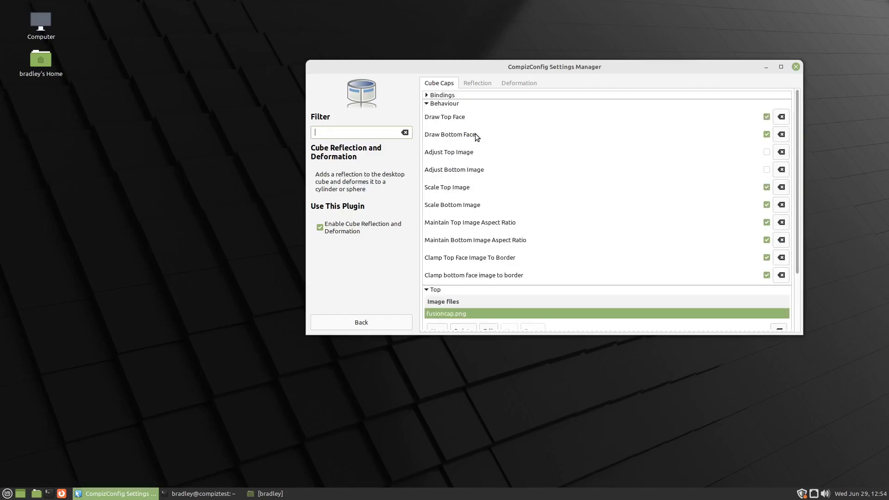
click(768, 135)
ctrl+alt+click(817, 133)
mouse_move(818, 134)
mouse_down()
mouse_move(846, 203)
mouse_move(810, 93)
mouse_move(815, 141)
mouse_up()
Add blur-bokeh-city-night-4k-6k.jpg from the Pictures folder to the image files for the cube's top cap
scroll(616, 185, down, 3)
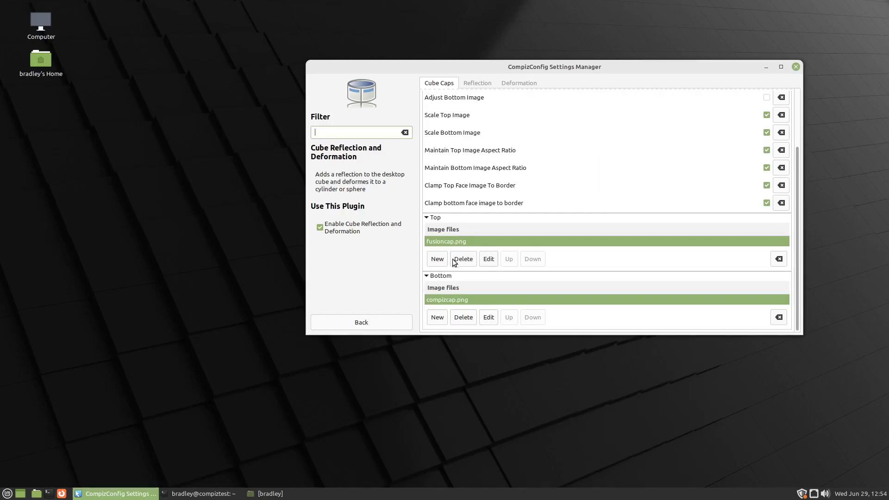
click(436, 261)
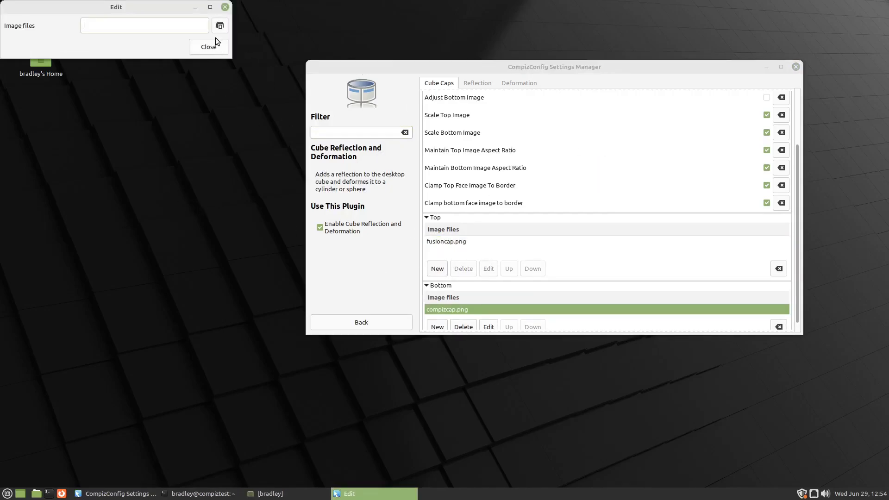
click(220, 25)
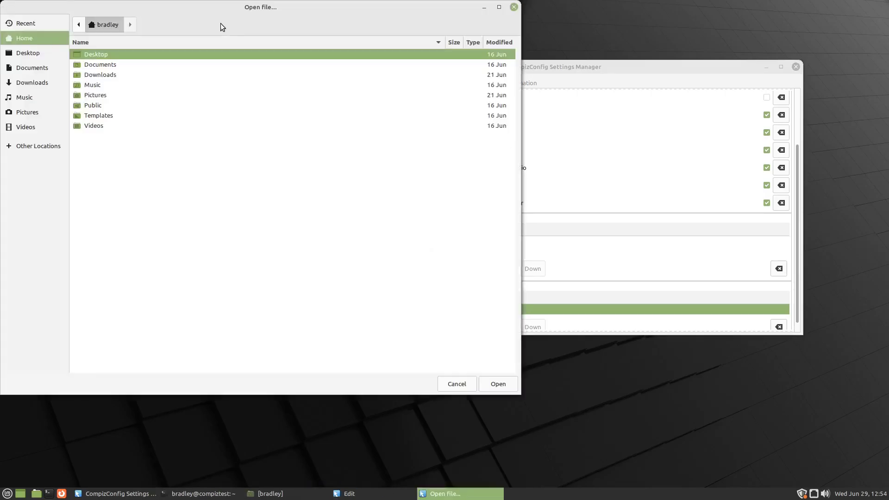
double_click(94, 96)
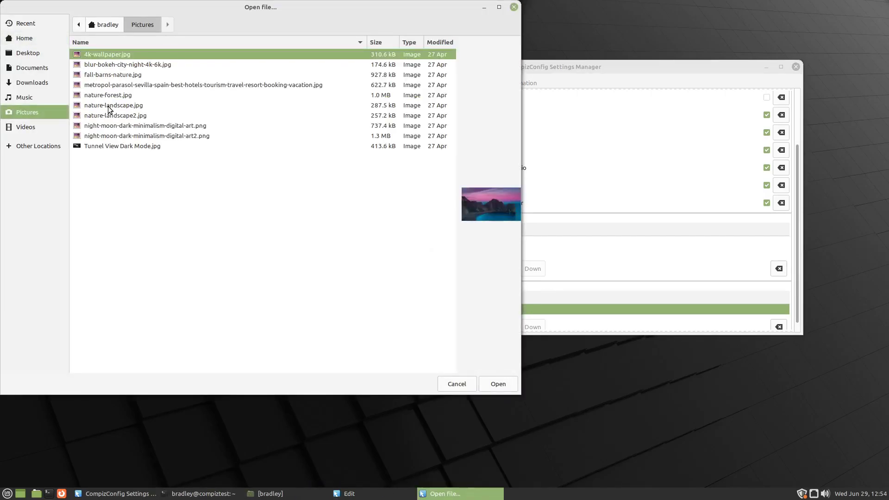
click(108, 106)
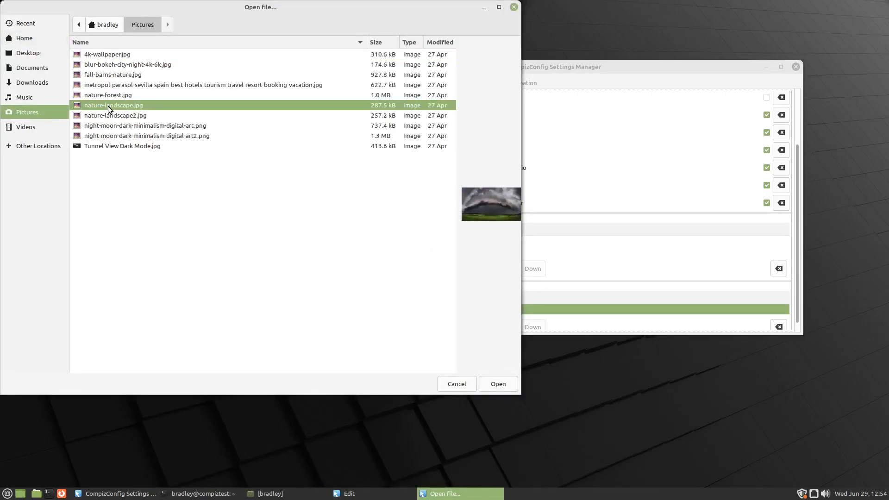
click(116, 72)
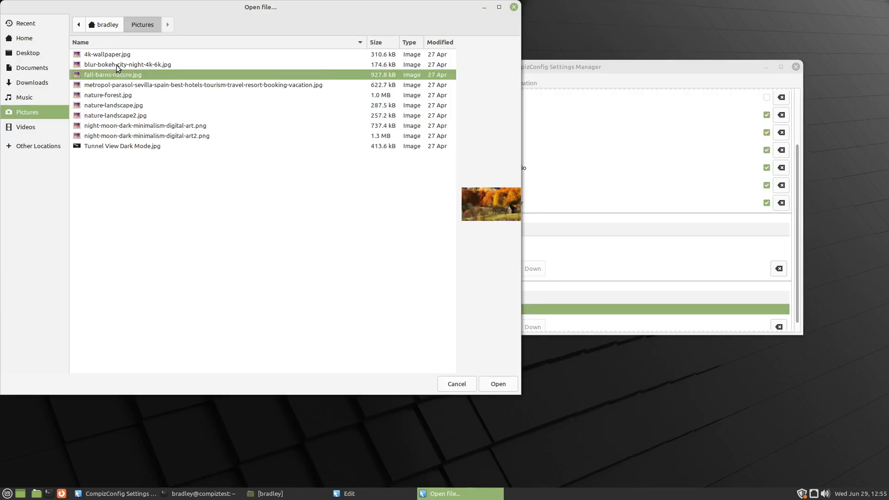
click(116, 66)
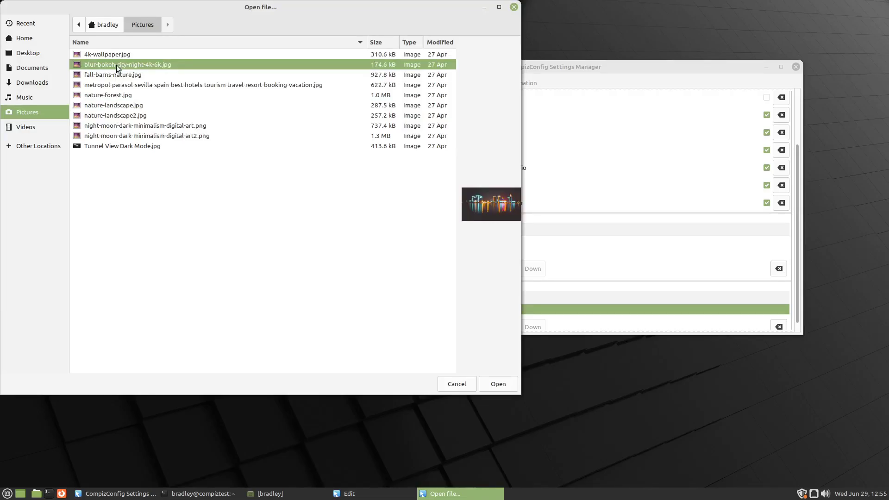
click(499, 389)
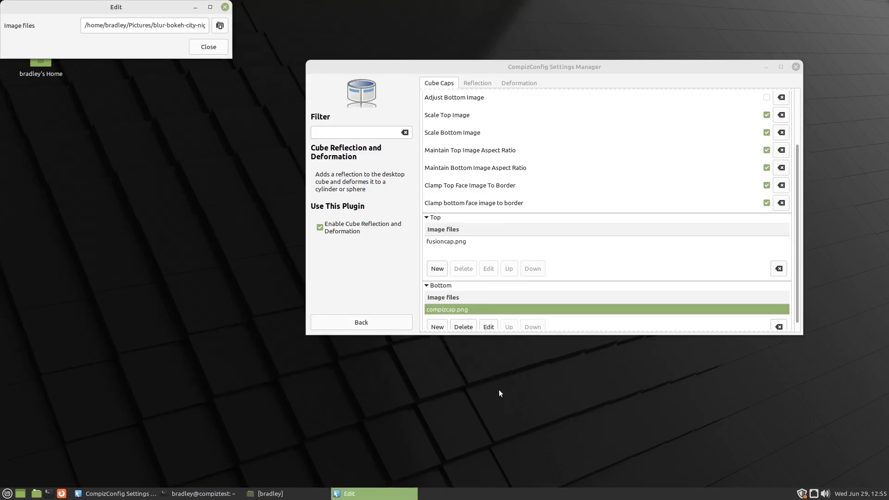
click(208, 47)
Move the blur-bokeh-city-night-4k-6k.jpg entry above fusioncap.png in the top cap images and rotate the cube to view it
click(580, 255)
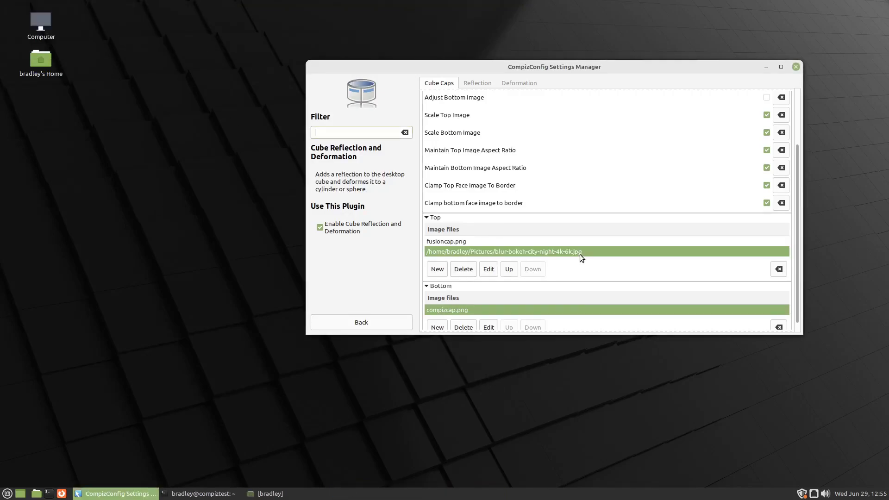
click(509, 269)
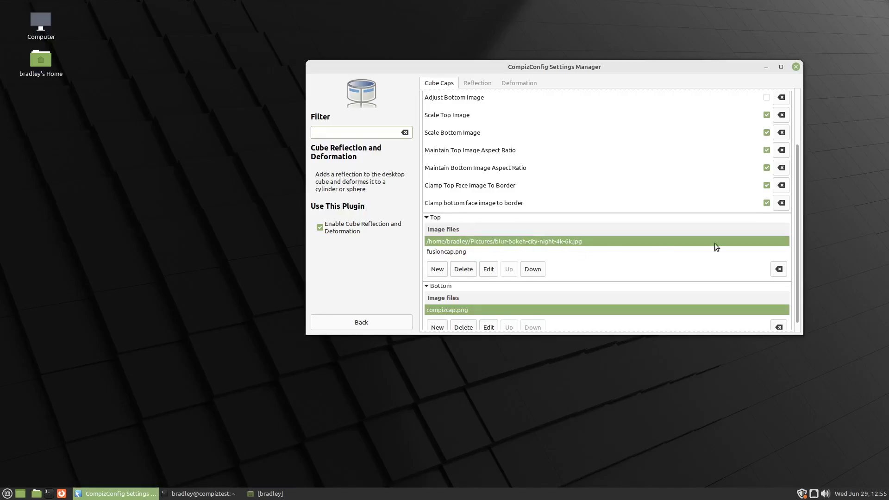
drag(824, 63, 836, 167)
scroll(667, 154, up, 3)
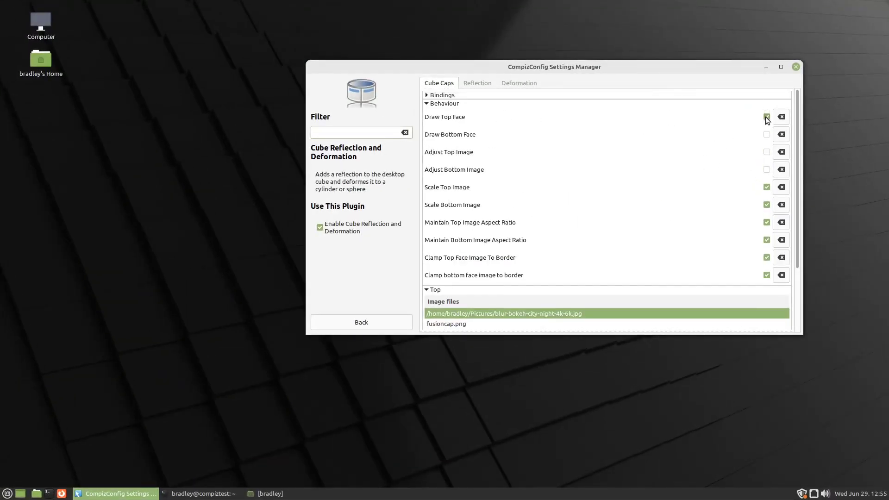
drag(820, 107, 819, 183)
Disable Draw Top Face for the cube caps and rotate the cube to check its top
click(767, 118)
mouse_move(830, 129)
mouse_down()
mouse_move(834, 199)
mouse_move(831, 188)
mouse_up()
drag(683, 190, 661, 144)
scroll(627, 155, down, 3)
scroll(627, 154, up, 3)
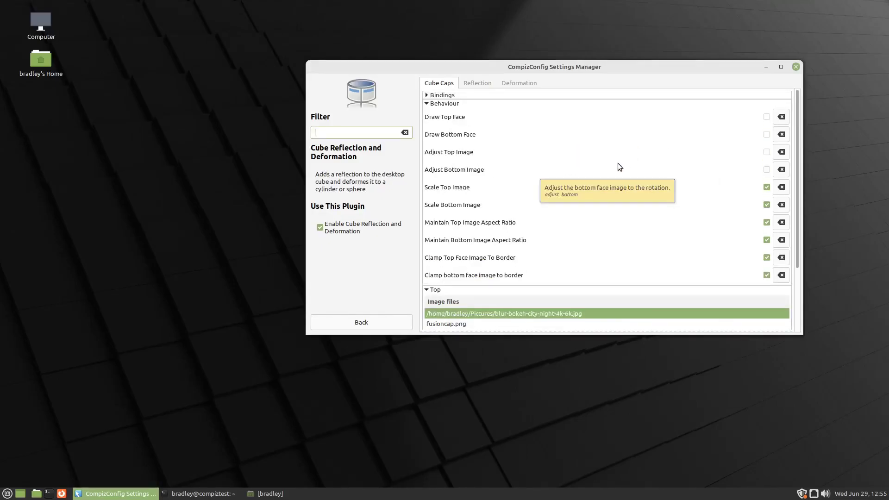
Enable the Wobbly Windows effect, disabling Snapping Windows to resolve the conflict, and close the settings manager
click(391, 322)
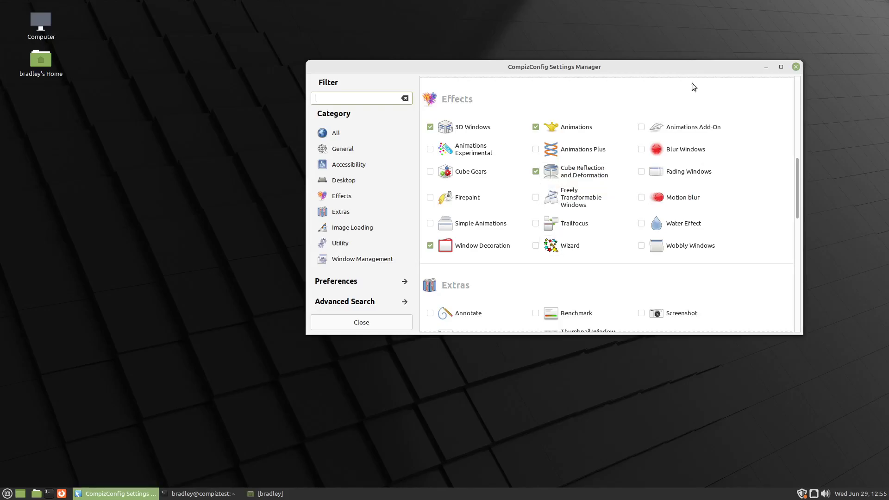
click(641, 245)
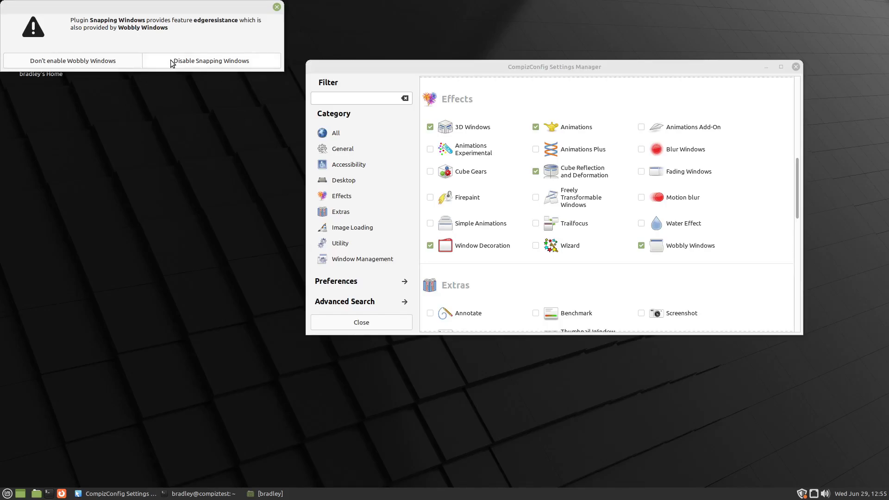
click(259, 61)
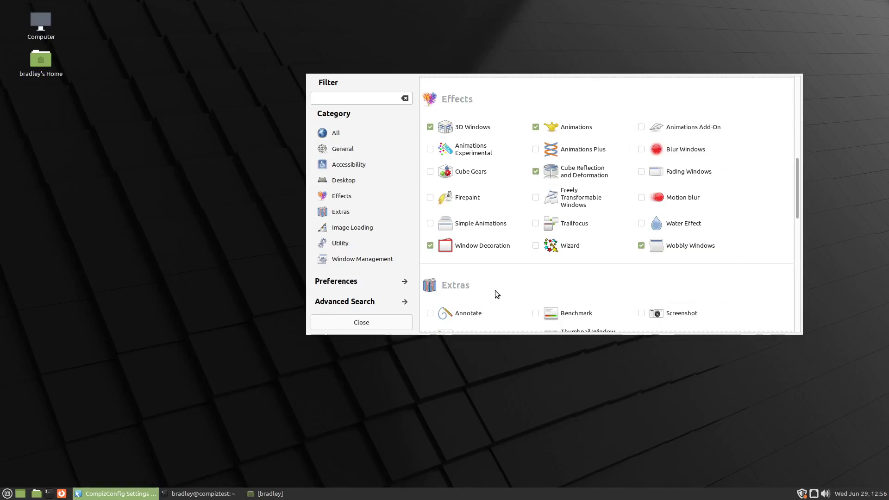
click(377, 323)
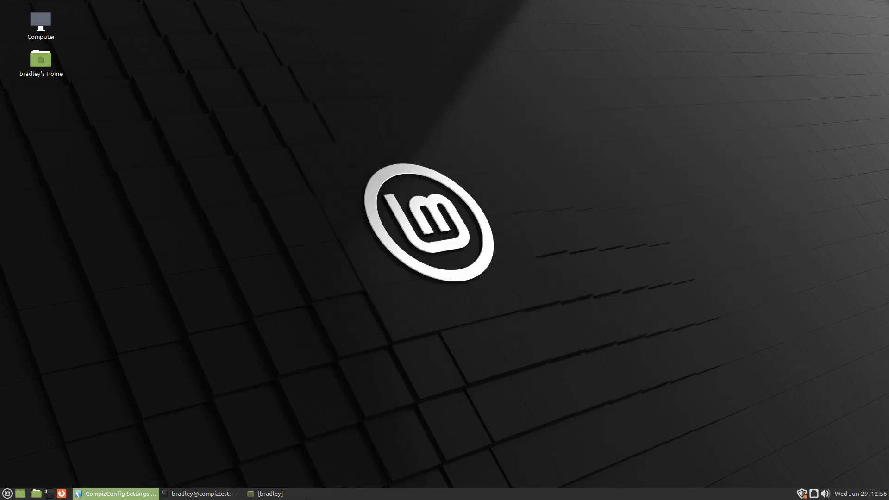
Restart the computer
click(288, 497)
click(288, 497)
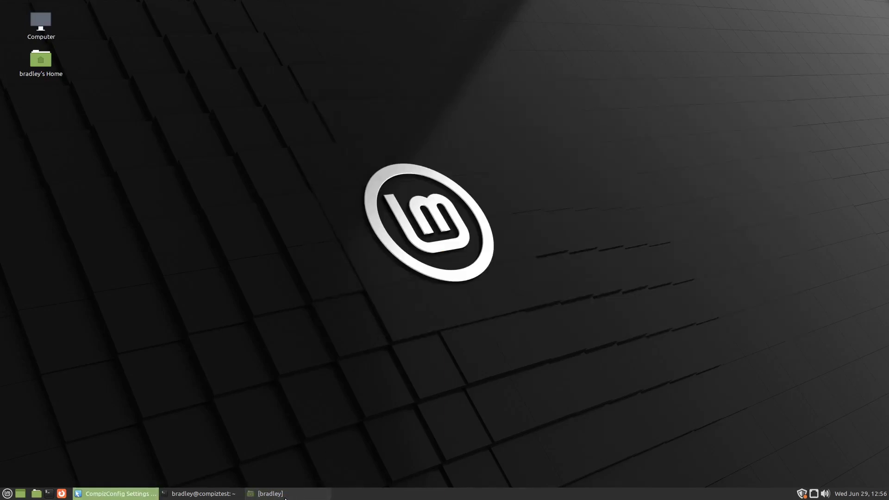
click(7, 493)
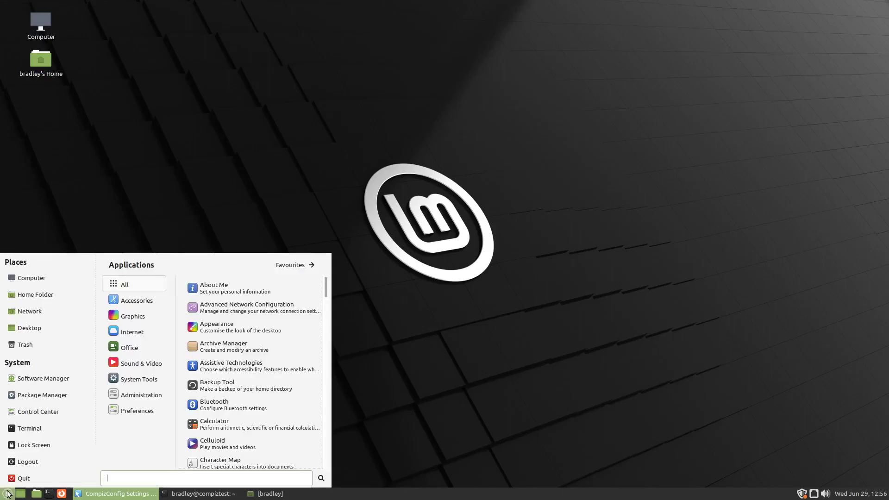
click(29, 479)
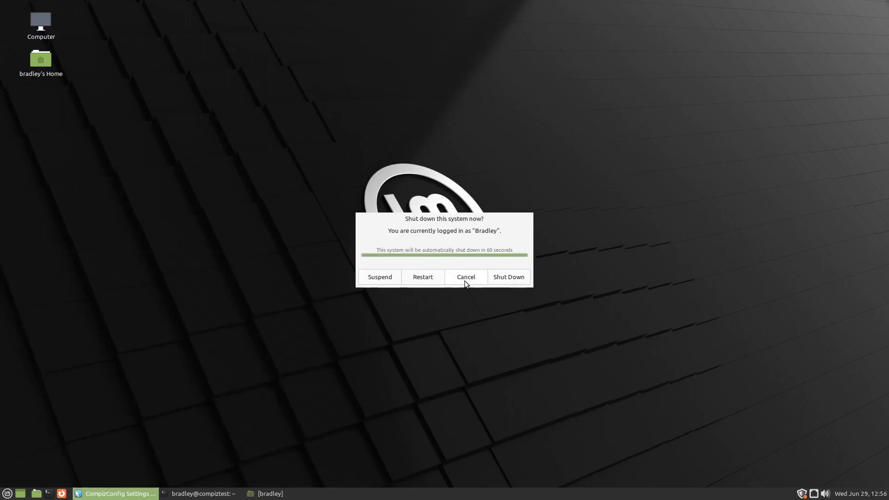
click(423, 277)
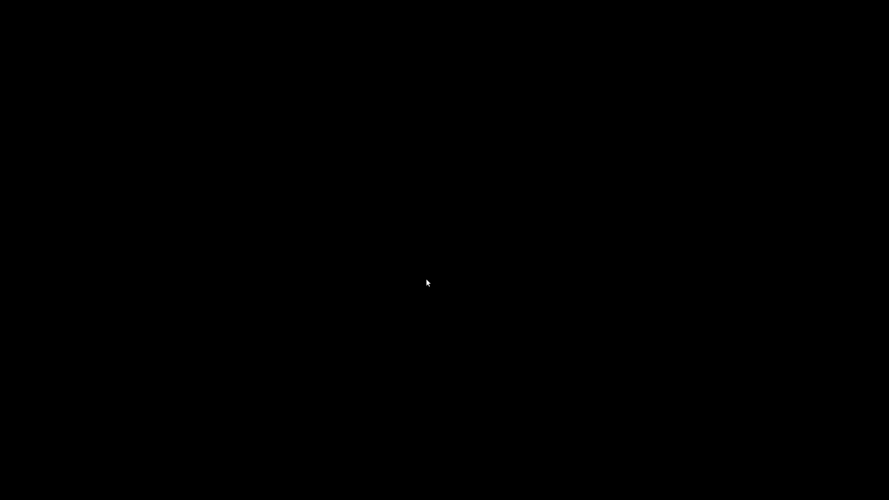
Enter the account password on the login screen and log in to the desktop
text(••)
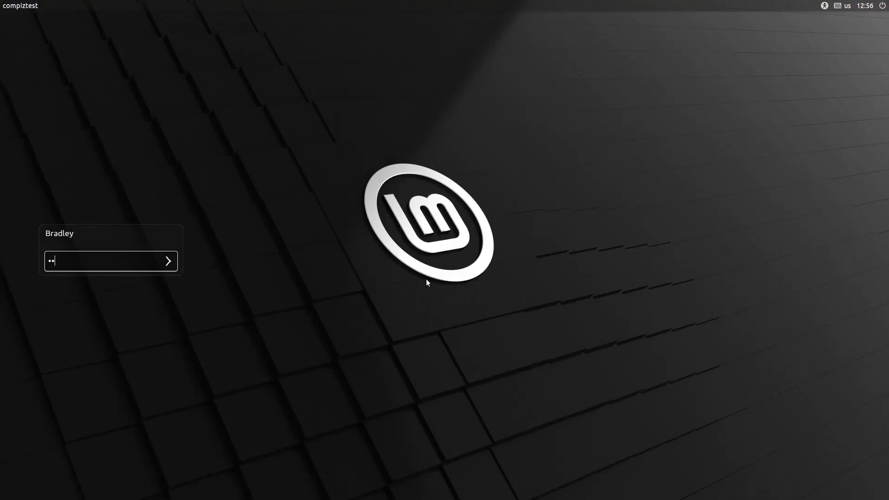
text(•••••)
key(Return)
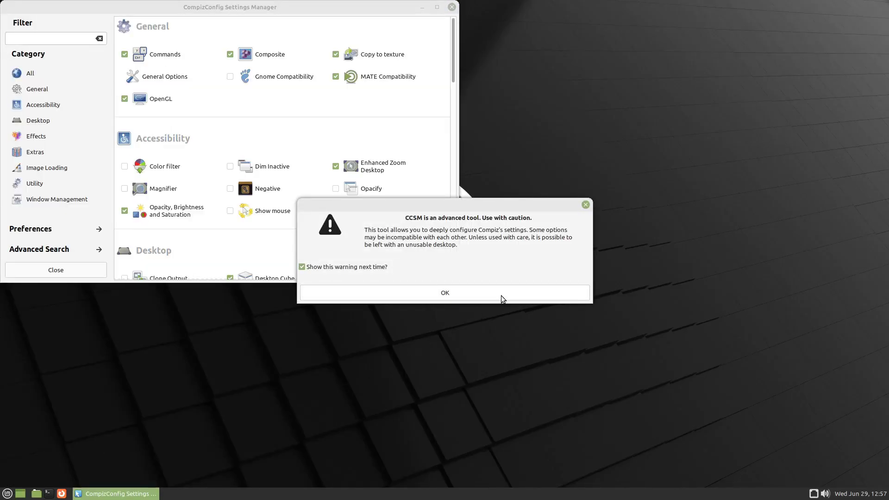
Dismiss the advanced-tool caution and move the CompizConfig Settings Manager window towards the middle of the desktop
click(482, 292)
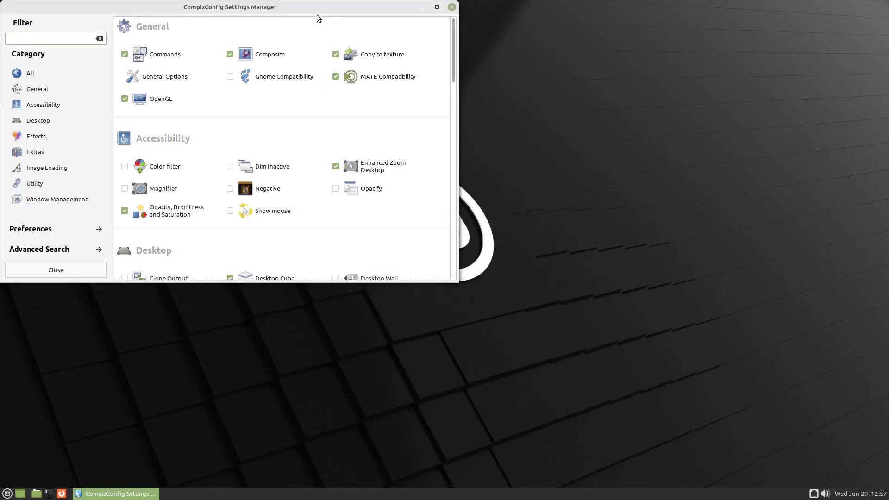
drag(318, 15, 649, 96)
Rotate the desktop cube and browse the four workspaces in the overview, returning to the one with the settings window
drag(818, 111, 796, 190)
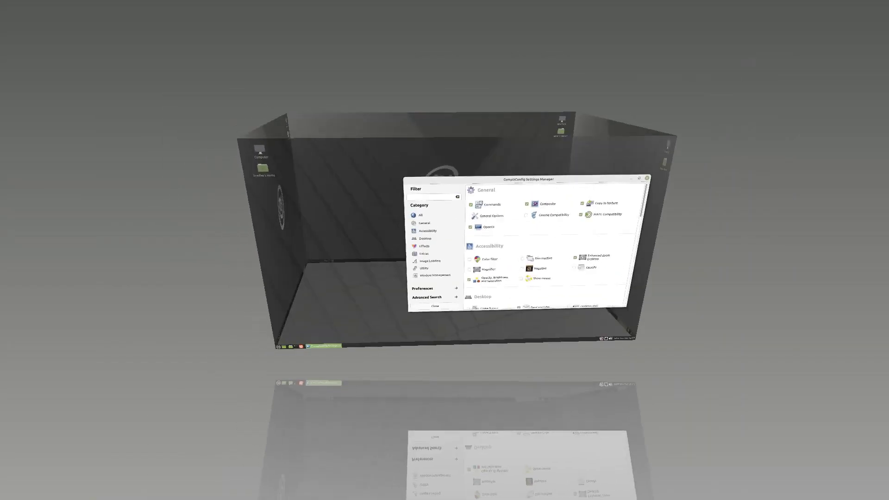
mouse_move(888, 499)
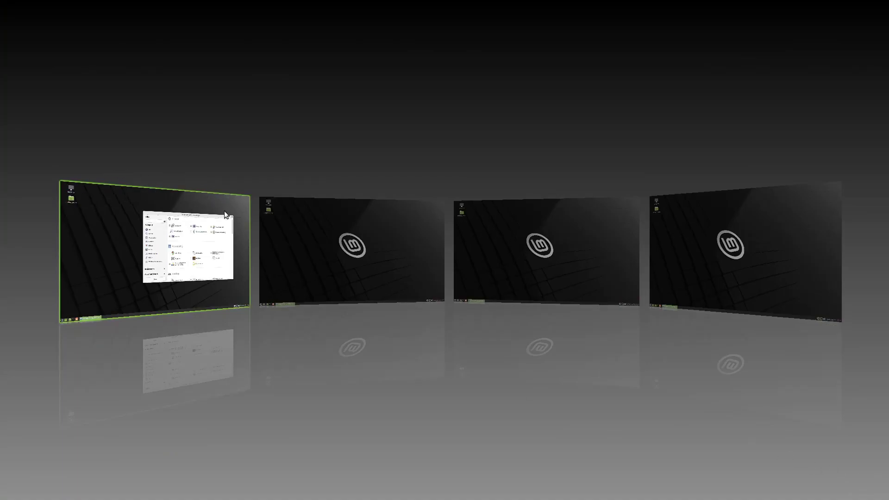
key(Right)
key(Right)
key(Right)
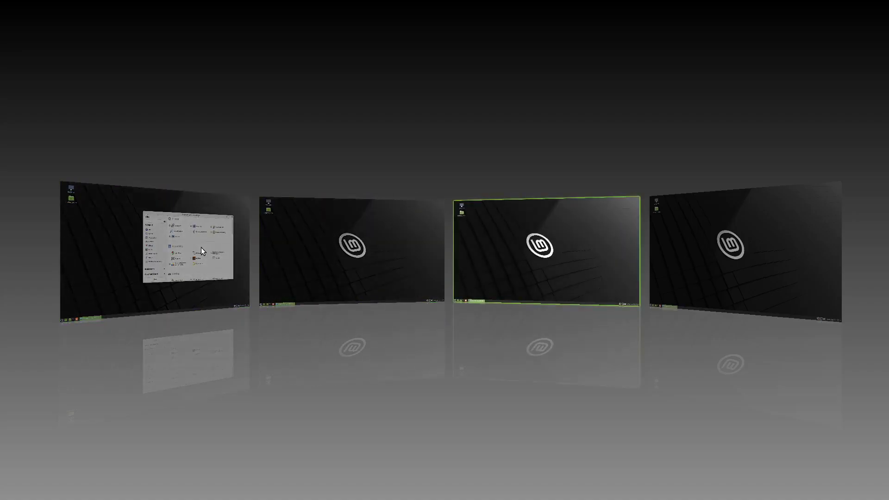
key(Left)
key(Left)
key(Left)
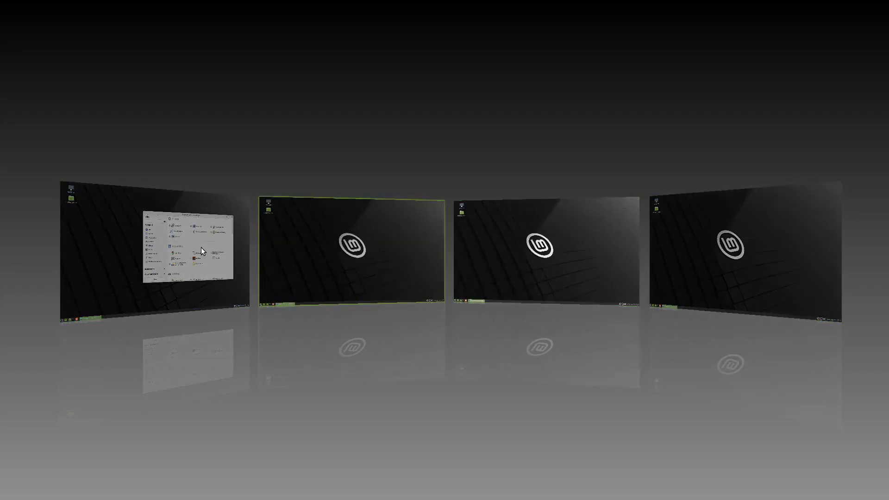
key(Return)
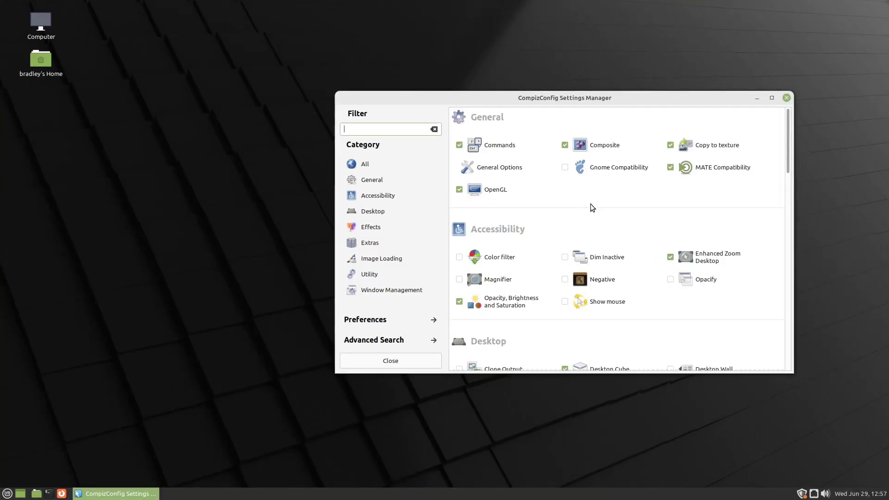
Open the Wobbly Windows settings from the Effects category and move the window around to test the wobble
scroll(652, 236, down, 10)
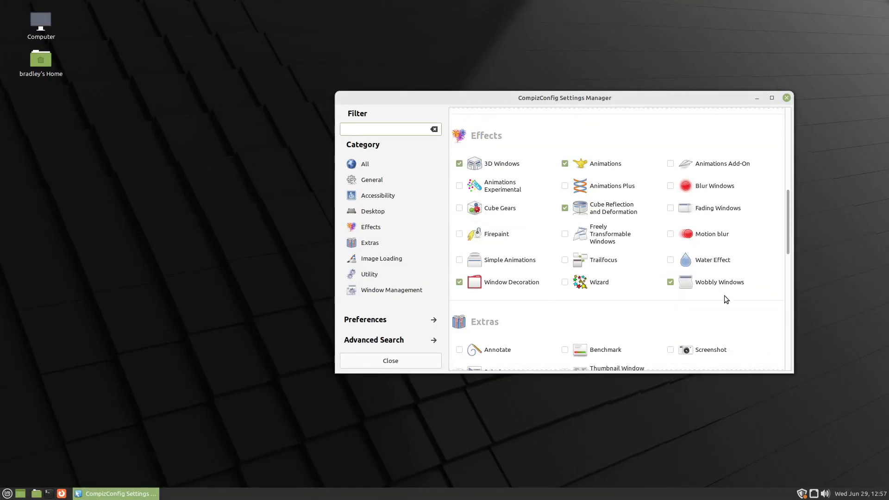
click(731, 283)
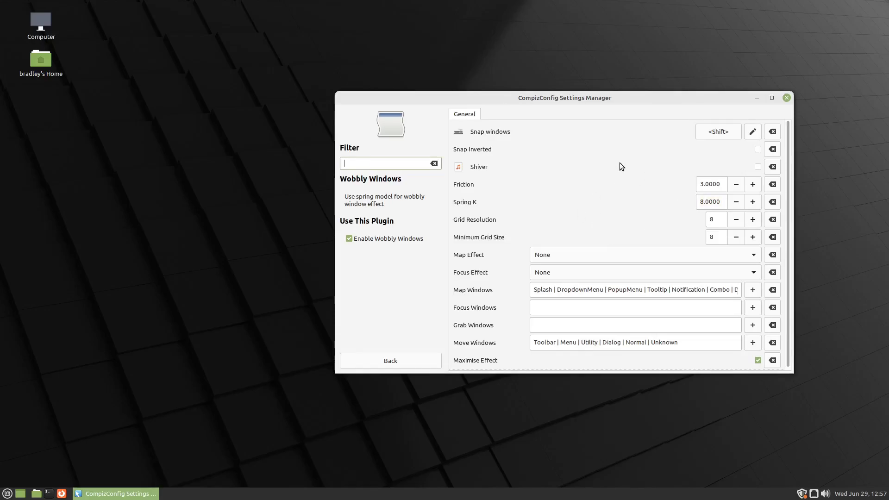
mouse_move(647, 104)
mouse_down()
mouse_move(413, 44)
mouse_move(509, 28)
mouse_move(672, 102)
mouse_move(500, 74)
mouse_move(631, 111)
mouse_move(648, 106)
mouse_up()
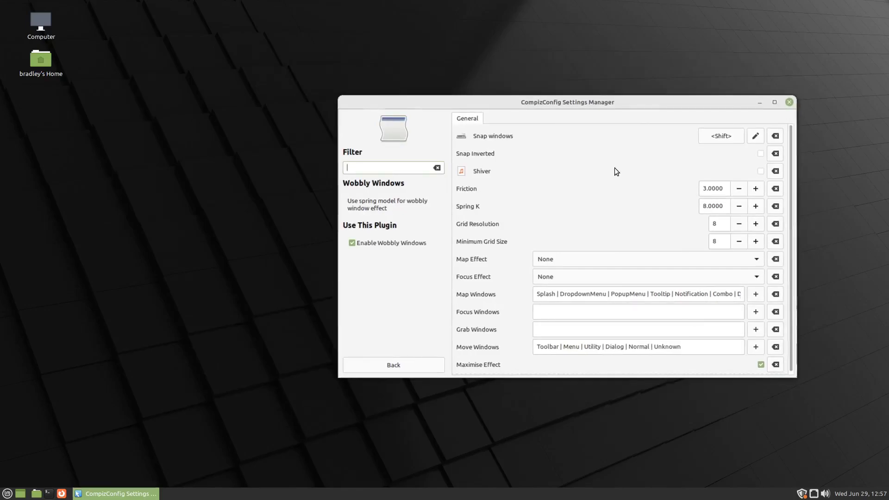
Lower the Wobbly Windows Friction to 0.3 and move the window around to test it
click(738, 191)
click(738, 190)
click(738, 191)
click(738, 191)
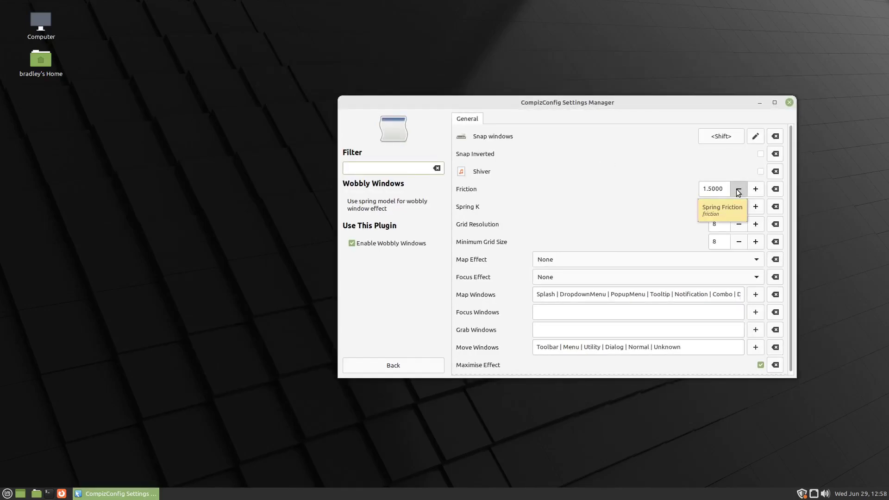
click(739, 190)
click(738, 191)
click(738, 191)
click(739, 190)
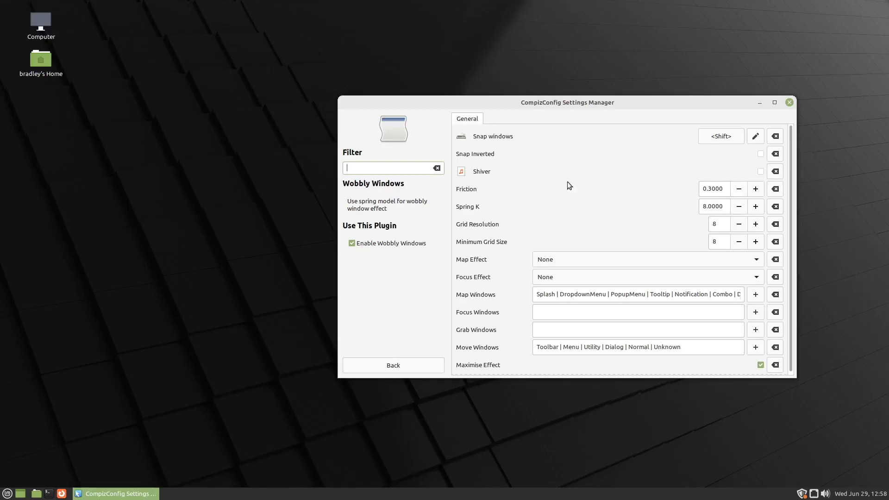
drag(666, 107, 612, 106)
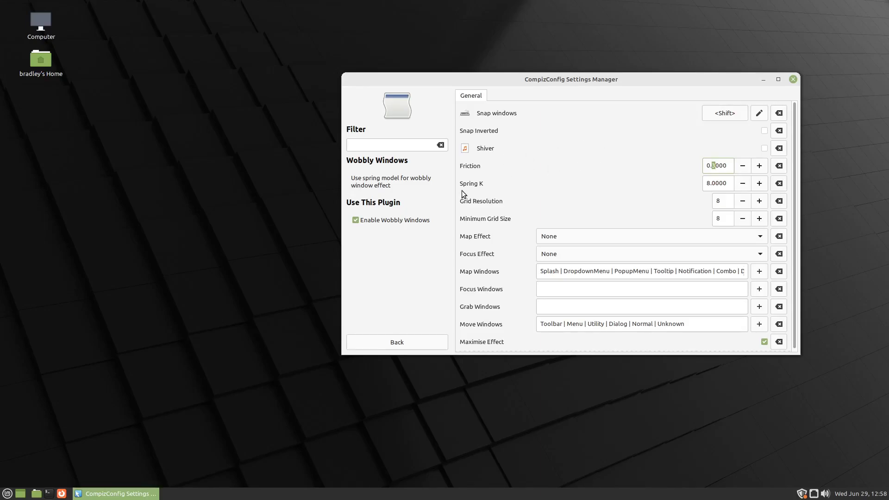
Lower the Wobbly Windows Spring K to 0.3 and move the window around to test it
click(744, 185)
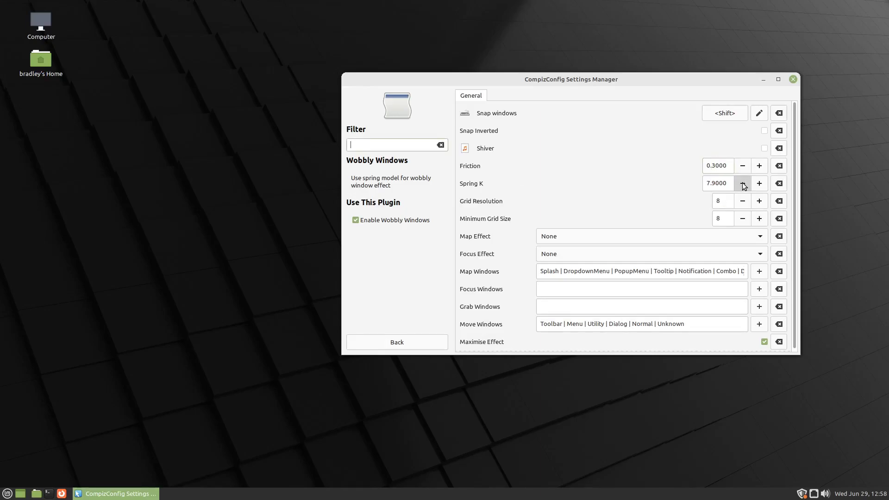
drag(743, 184, 743, 184)
click(760, 185)
click(760, 184)
drag(618, 85, 573, 125)
drag(583, 109, 583, 108)
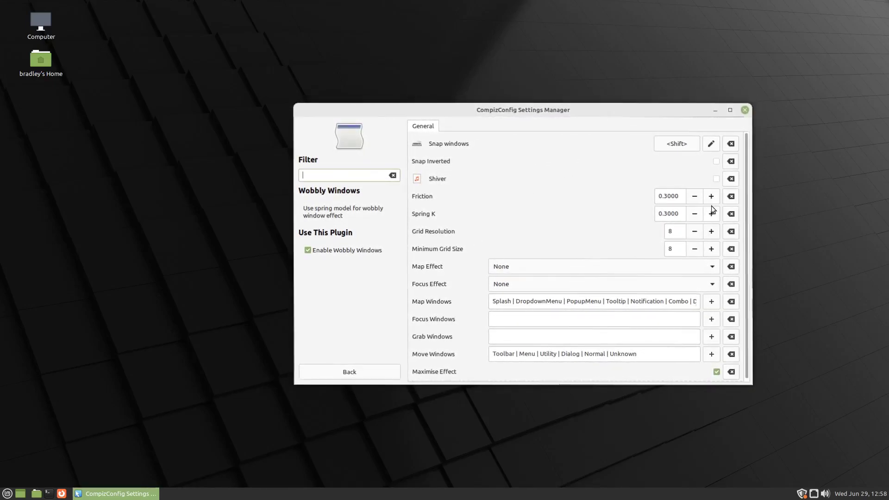
Reset Friction and Spring K of Wobbly Windows to their default values
click(731, 197)
click(731, 214)
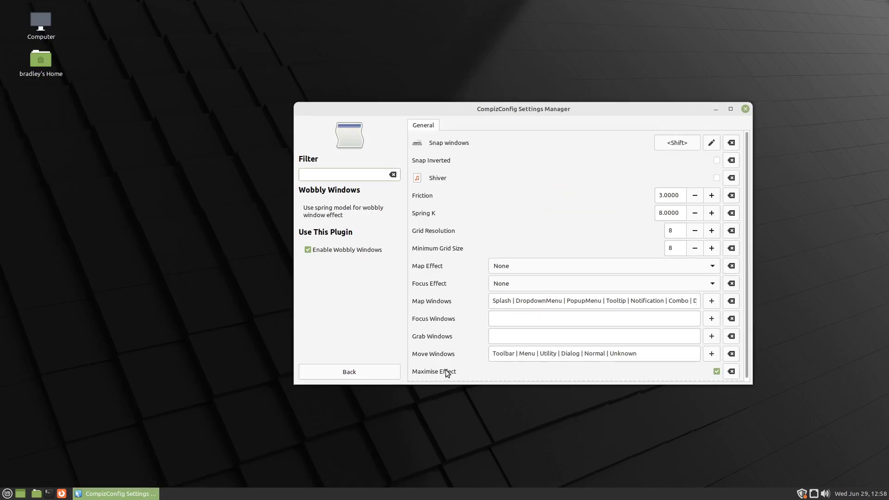
Compare maximising and restoring the settings window with the Maximise Effect option on and off
click(731, 110)
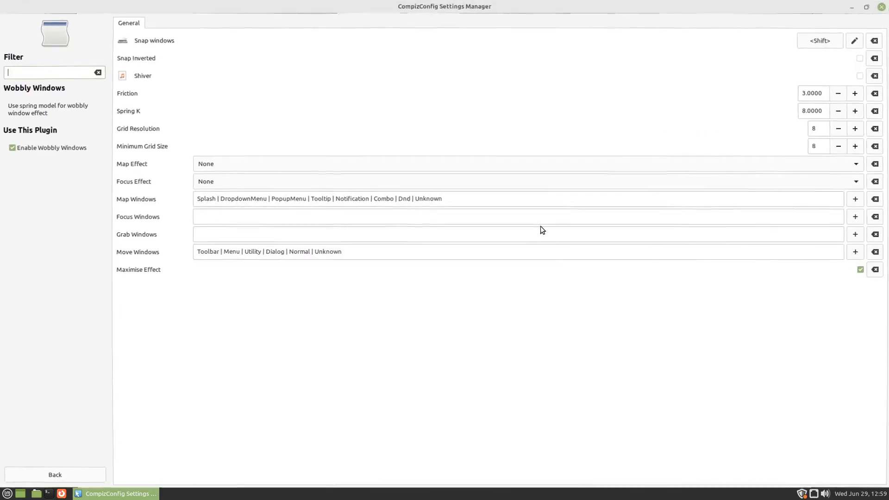
click(866, 8)
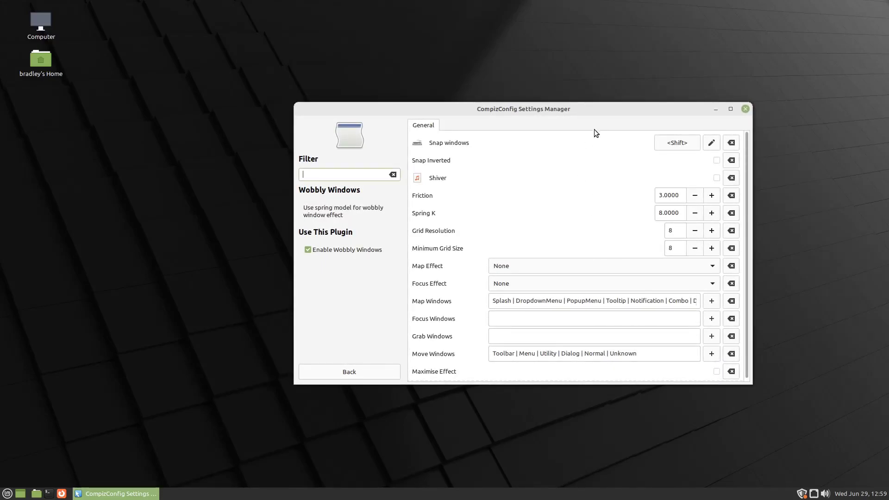
double_click(591, 111)
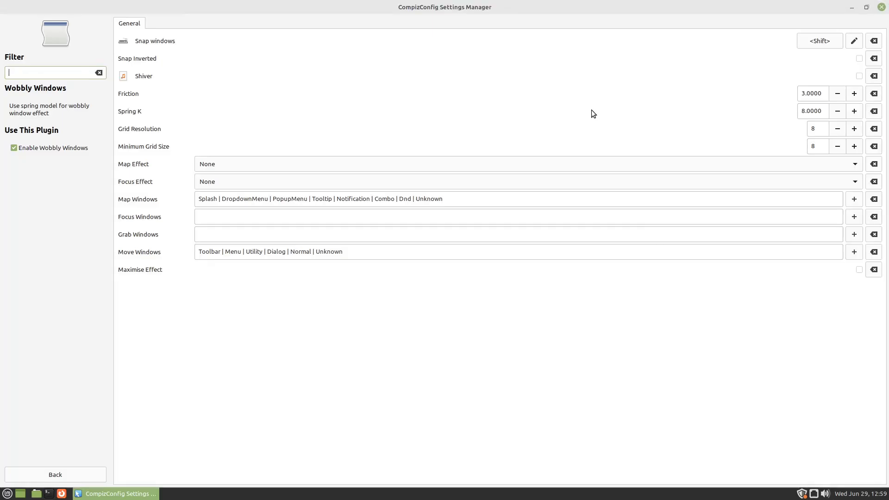
double_click(621, 7)
click(716, 371)
Disable the Wobbly Windows plugin and return to the plugin overview
click(308, 250)
click(387, 373)
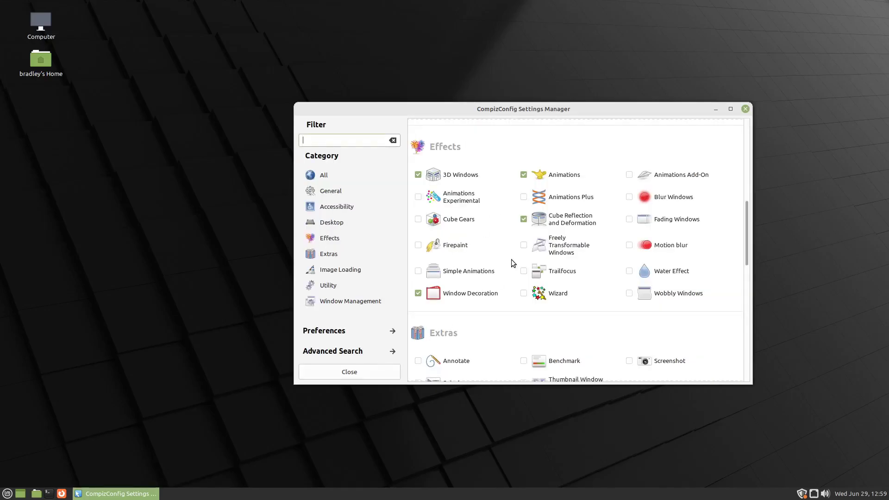
Enable Thumbnail Window Previews in the Extras category and check the preview on the settings window's taskbar entry
scroll(726, 268, down, 2)
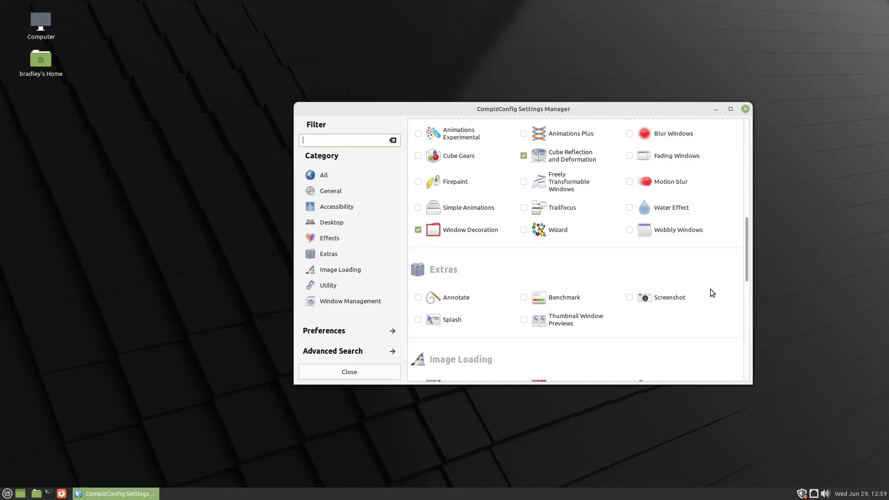
scroll(722, 282, down, 2)
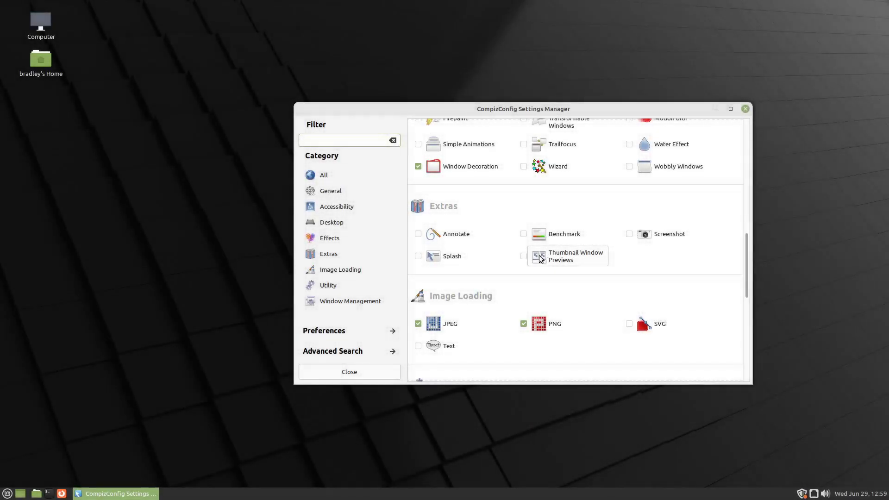
click(523, 257)
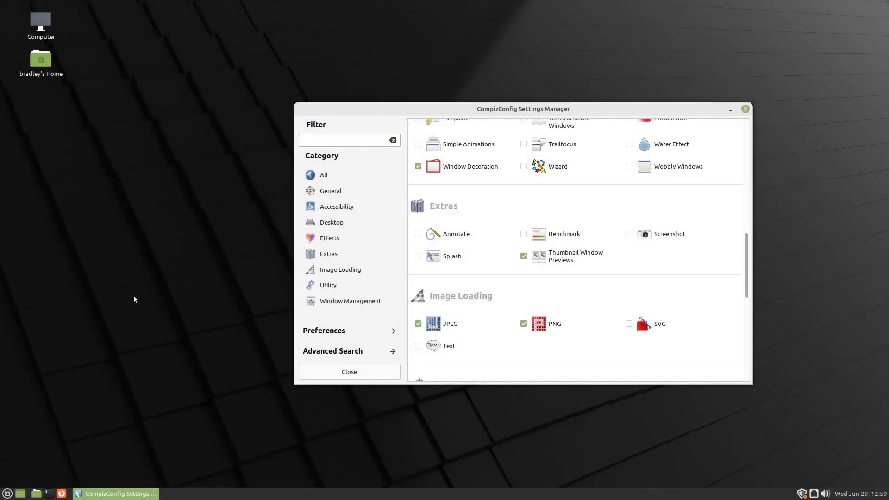
mouse_move(116, 492)
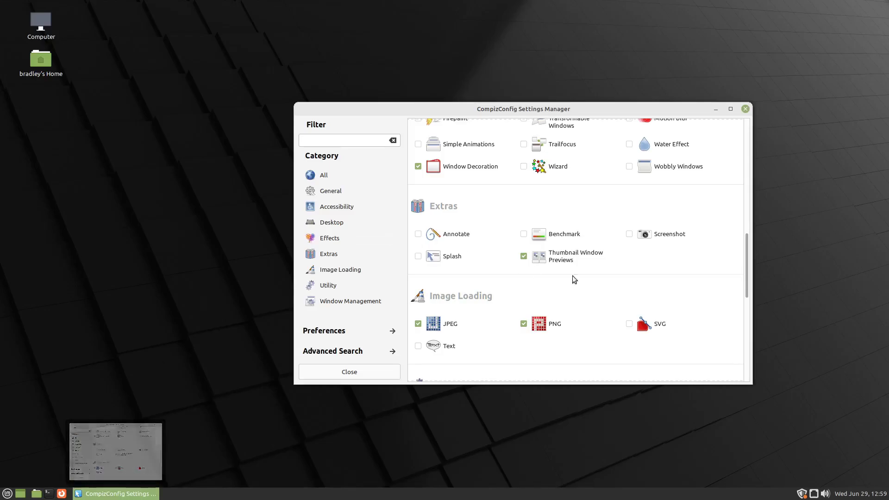
View the Thumbnail Window Previews settings, disable the plugin there and return to the plugin overview
click(577, 257)
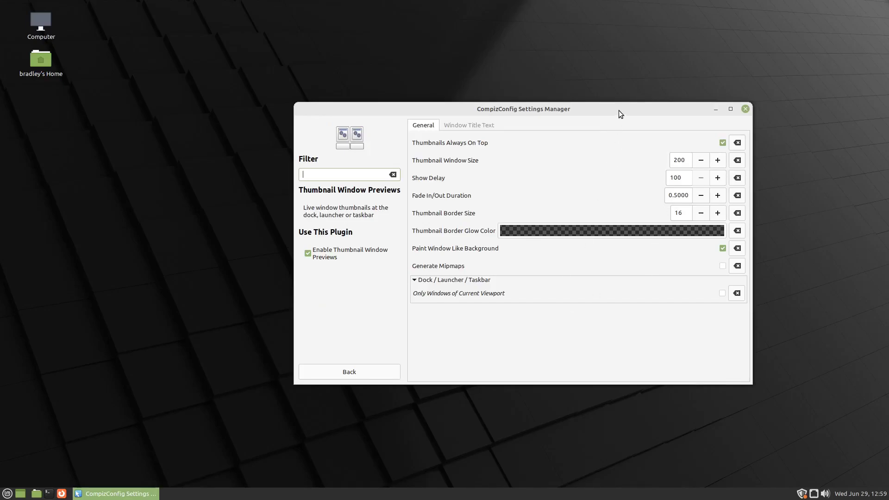
click(308, 253)
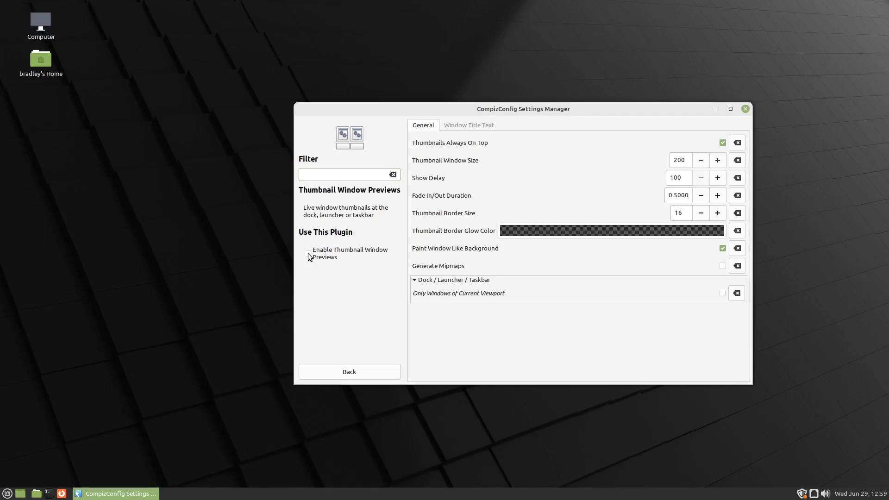
click(374, 372)
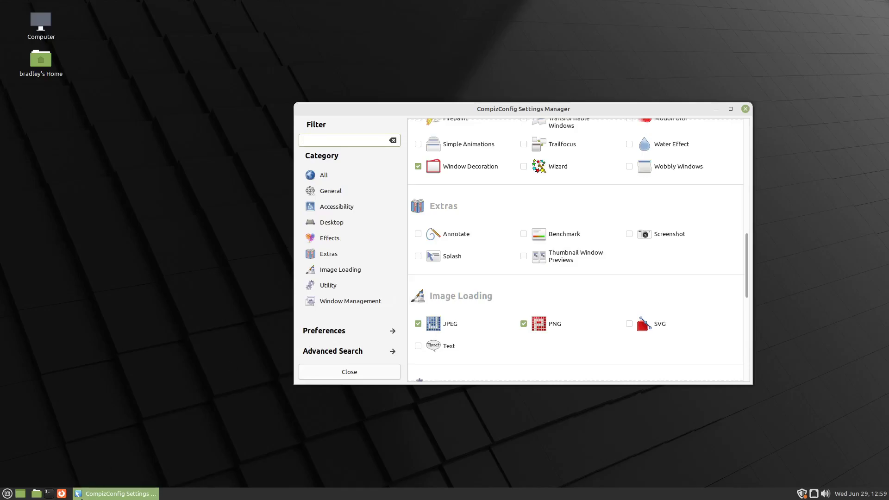
Enable Thumbnail Window Previews again and test it by minimising the settings window and a newly opened home folder window
click(522, 256)
click(112, 494)
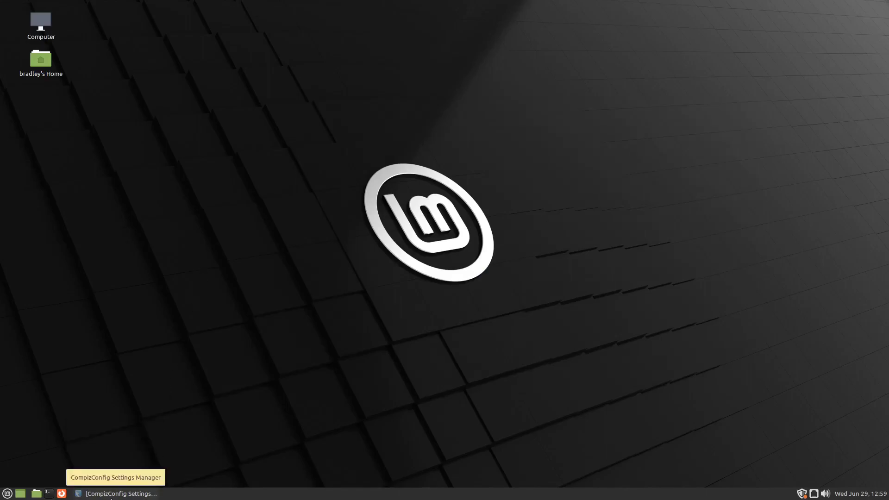
click(37, 493)
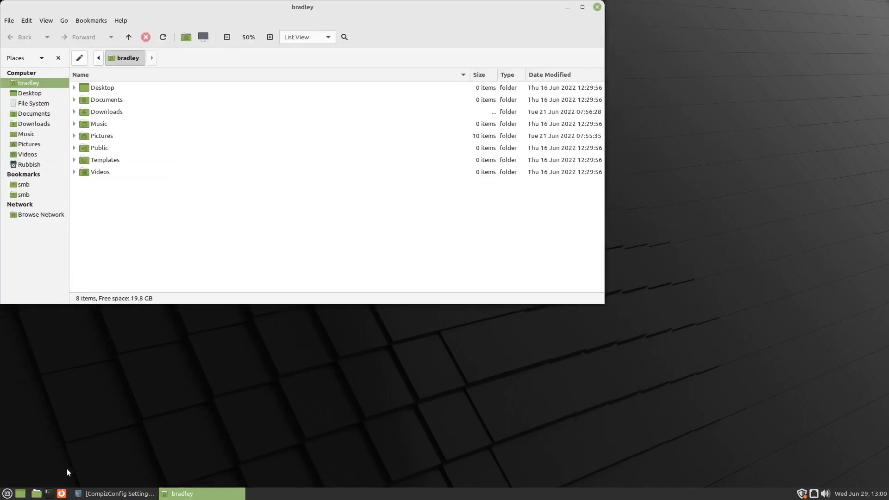
click(194, 495)
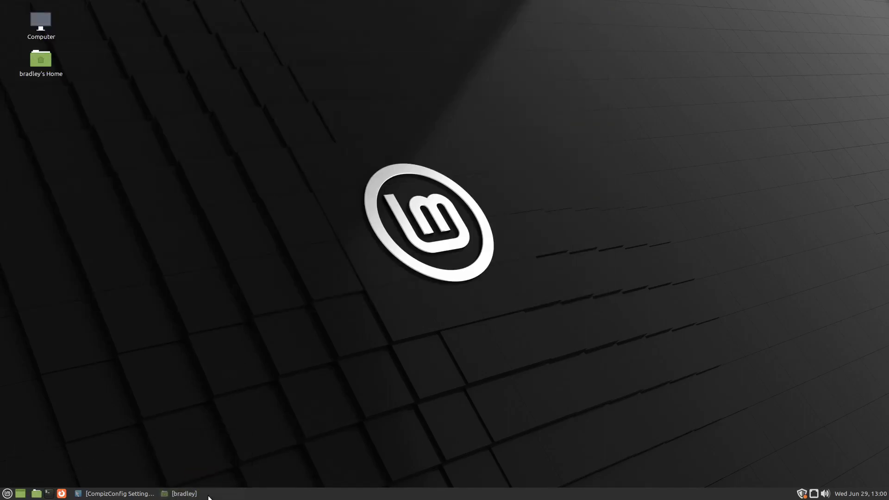
Close the minimised home folder window, restore the settings window and disable Thumbnail Window Previews in the Extras category
middle_click(200, 498)
click(118, 499)
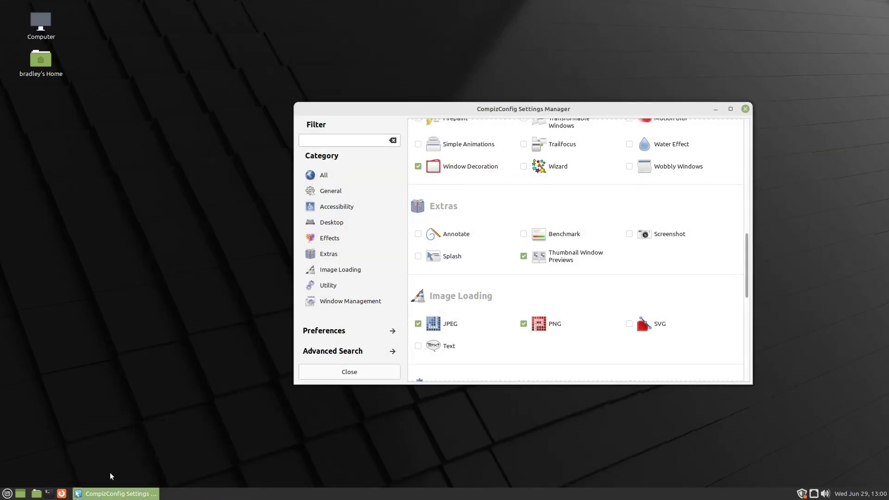
click(523, 256)
Open the Wallpaper plugin's settings from the Utility category and enable the plugin
scroll(717, 206, down, 3)
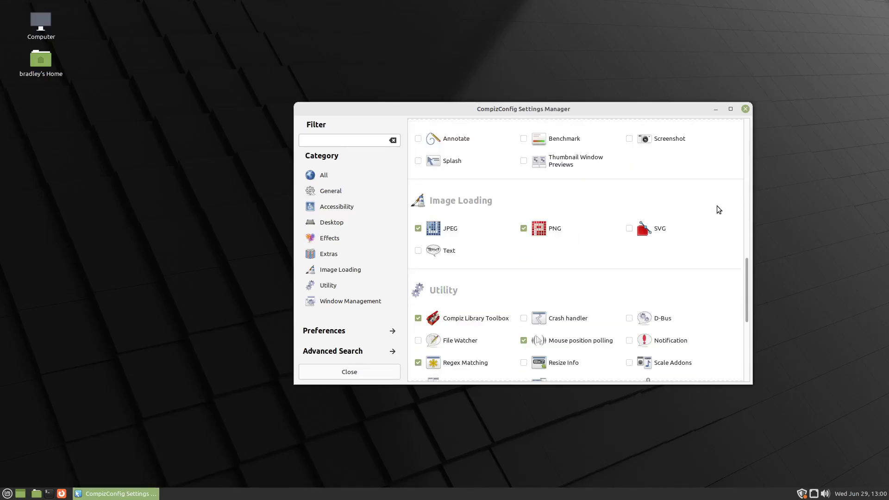
scroll(717, 210, down, 1)
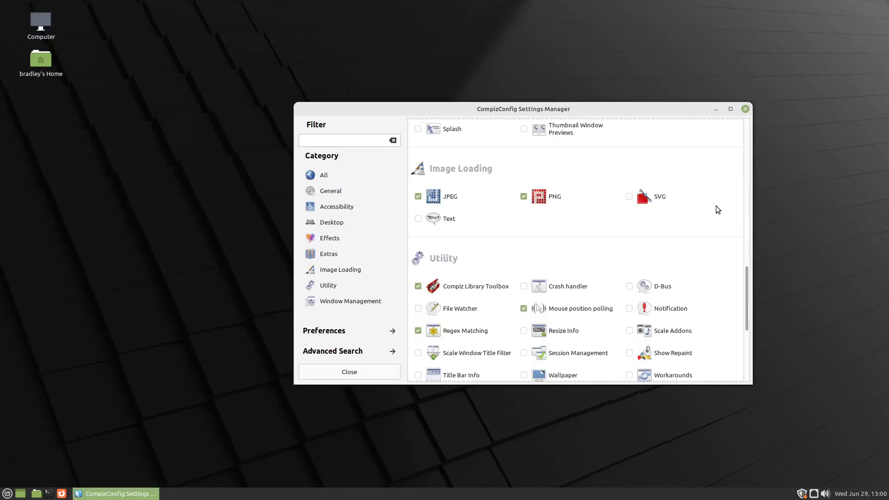
scroll(725, 190, down, 4)
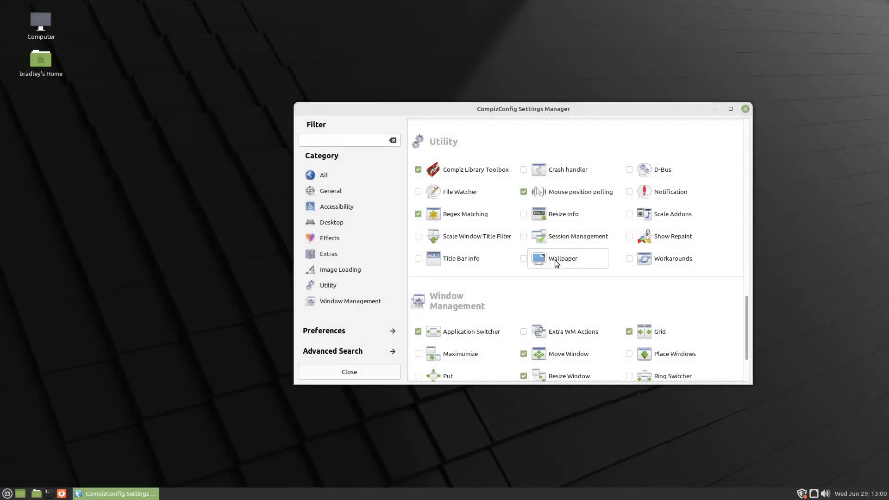
click(557, 262)
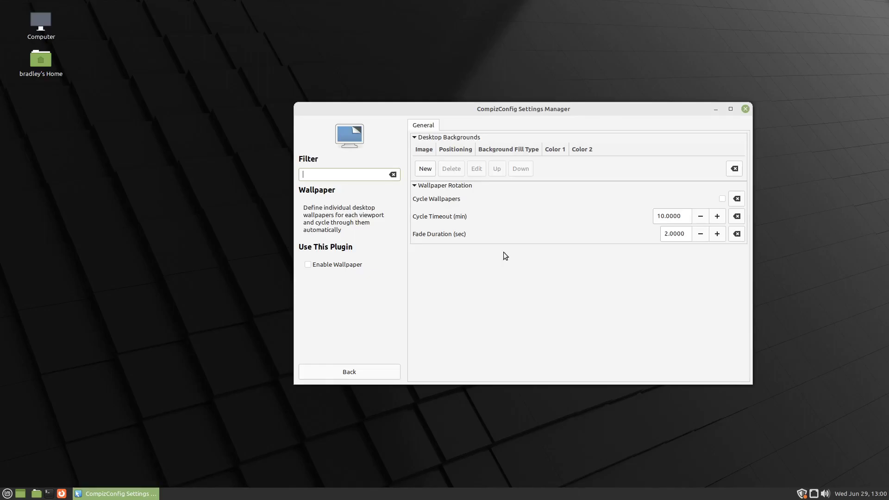
click(315, 264)
Add 4k-wallpaper.jpg from the Pictures folder as a new desktop background
click(426, 169)
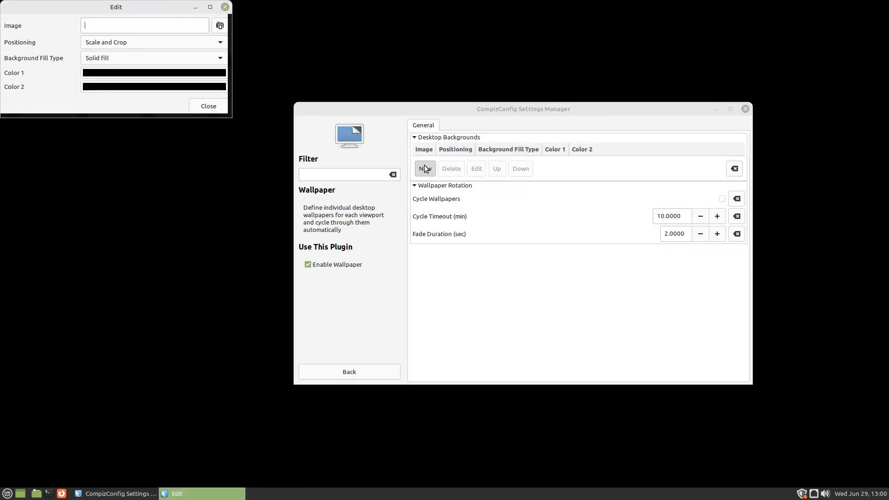
click(220, 26)
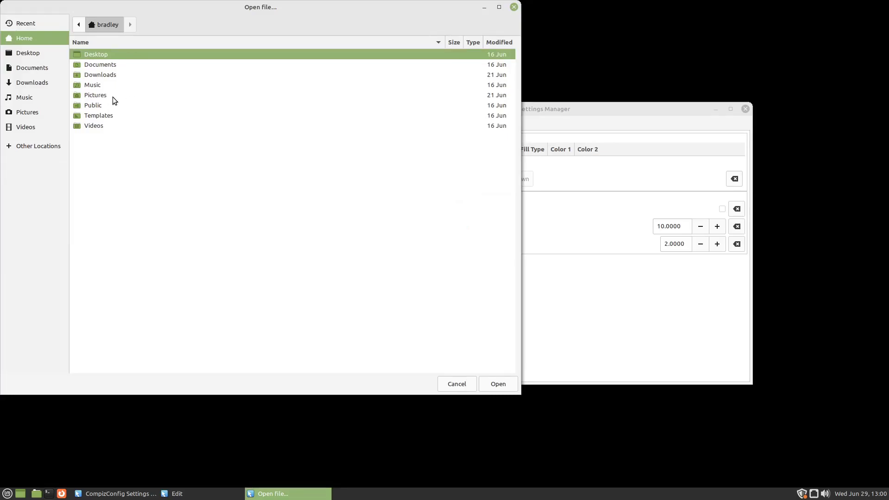
double_click(113, 96)
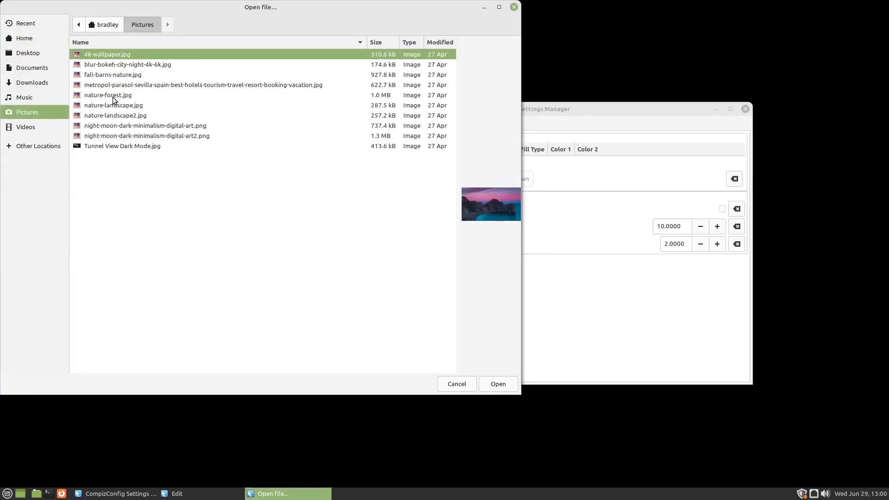
double_click(140, 54)
click(208, 106)
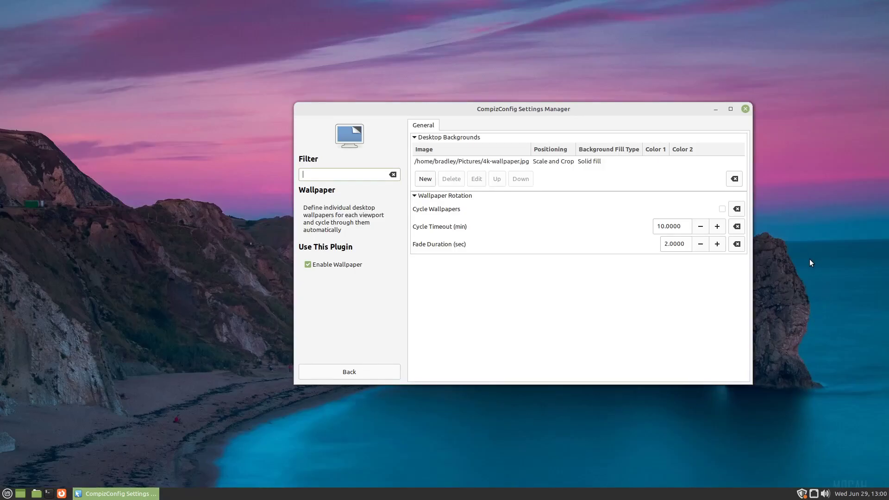
Rotate the desktop cube and view the workspace overview to check the new wallpaper
key(ctrl+alt+Right)
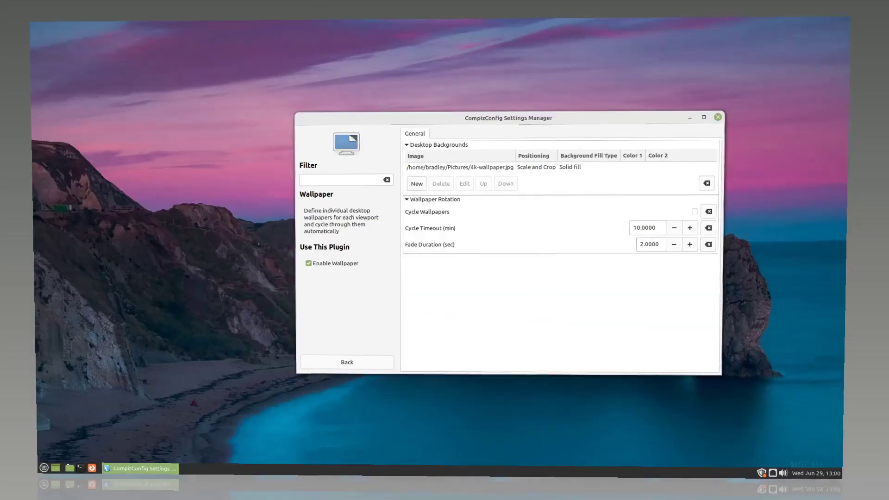
key(super+e)
key(super+e)
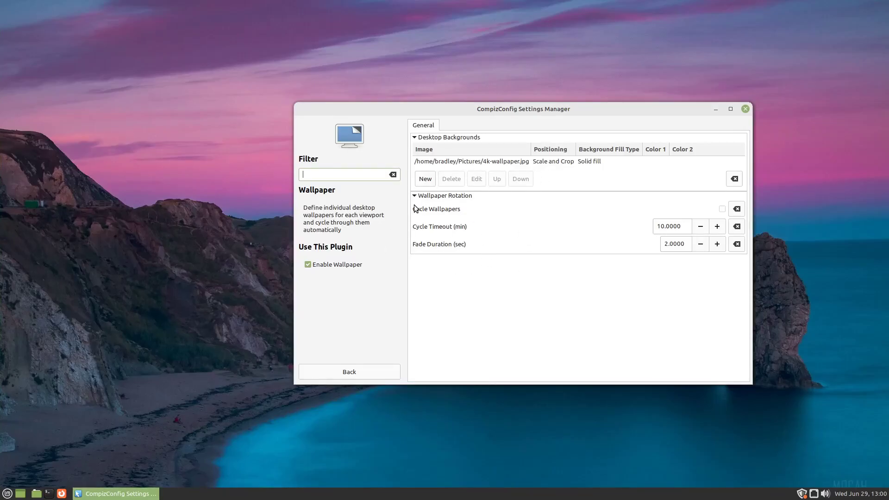
Add blur-bokeh-city-night-4k-6k.jpg and fall-barns-nature.jpg from the Pictures folder to the desktop backgrounds
click(425, 179)
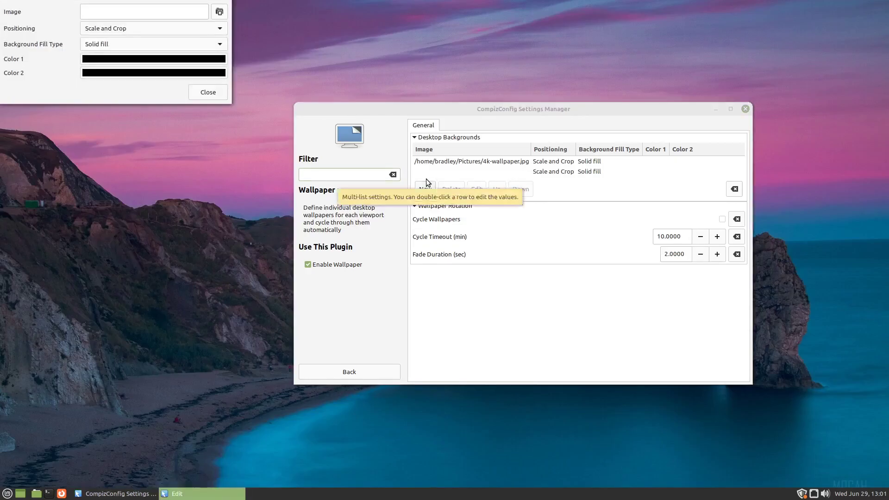
click(216, 13)
double_click(185, 65)
click(206, 91)
click(425, 188)
click(219, 11)
double_click(170, 91)
click(208, 92)
Add metropol-parasol-sevilla-spain-best-hotels-tourism-travel-resort-booking-vacation.jpg and nature-forest.jpg to the desktop backgrounds
click(425, 199)
click(219, 12)
double_click(195, 109)
click(213, 95)
click(425, 209)
click(219, 12)
double_click(135, 111)
click(206, 93)
Add nature-landscape.jpg and nature-landscape2.jpg from the Pictures folder to the desktop backgrounds
click(425, 219)
click(219, 12)
double_click(166, 123)
click(202, 95)
click(425, 229)
click(219, 12)
double_click(125, 116)
click(207, 93)
Add night-moon-dark-minimalism-digital-art.png and Tunnel View Dark Mode.jpg from the Pictures folder to the desktop backgrounds
click(425, 240)
click(220, 12)
double_click(156, 125)
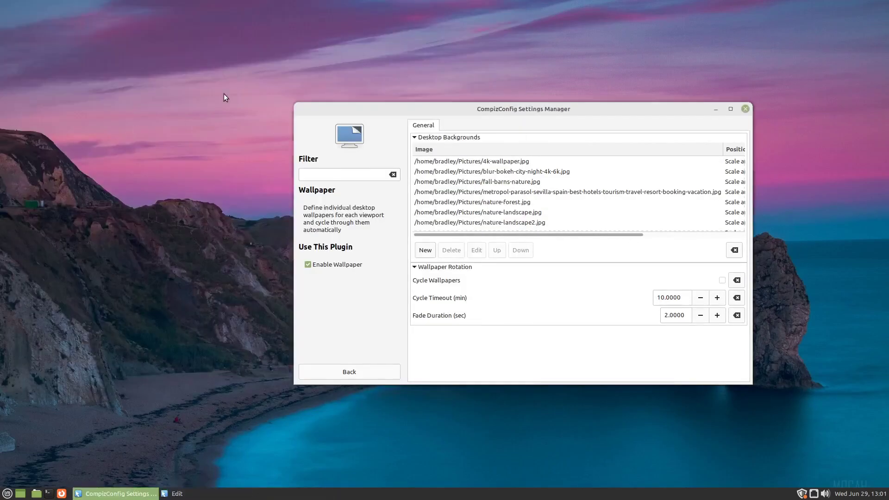
click(207, 93)
click(425, 250)
click(220, 12)
double_click(139, 146)
click(214, 93)
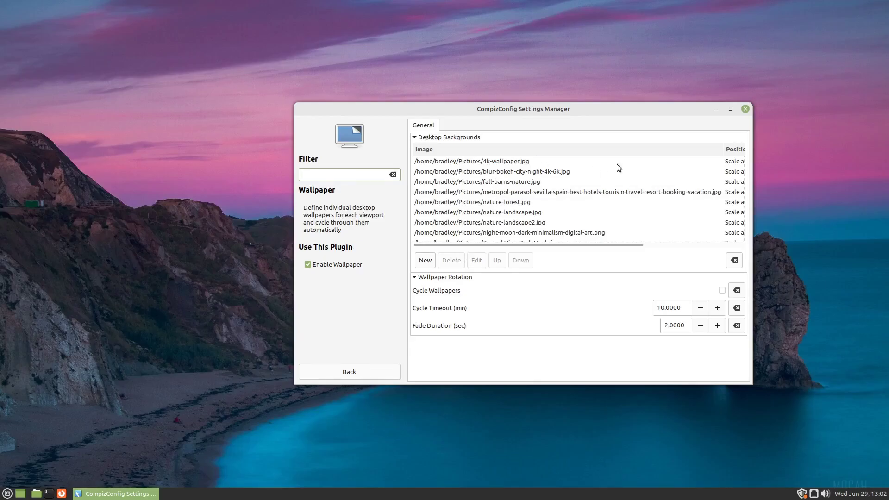
Show all workspaces in the overview, shift the settings window slightly within the first workspace and return to that workspace
mouse_move(888, 499)
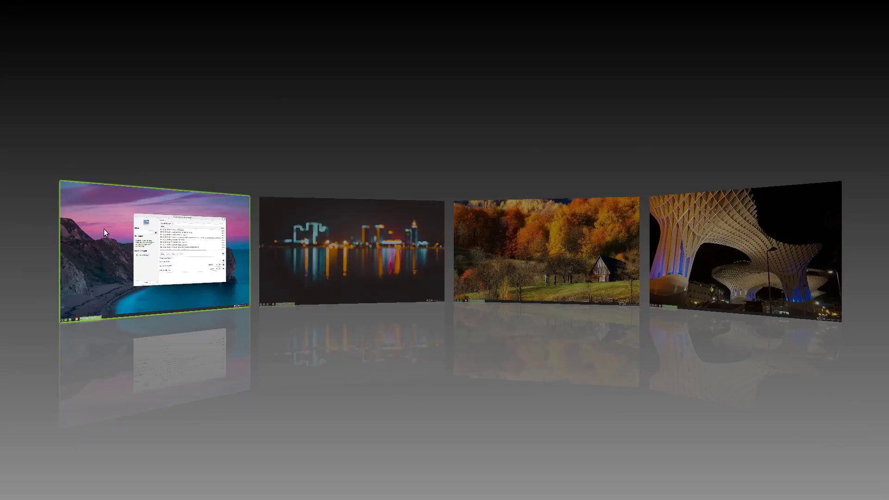
drag(196, 234, 183, 249)
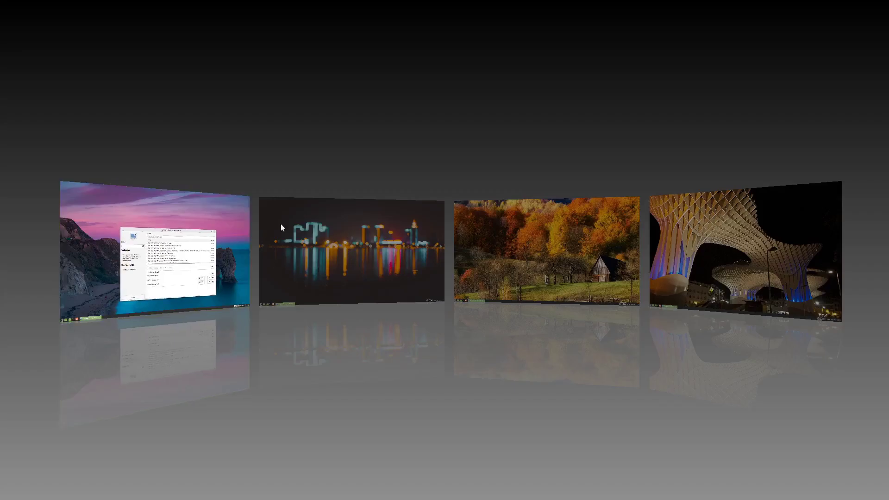
click(157, 249)
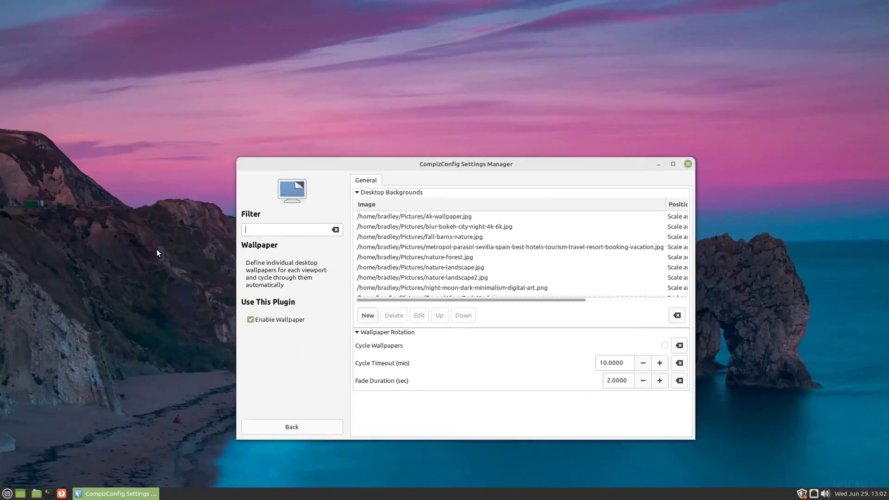
Move 4k-wallpaper.jpg one place down in the desktop backgrounds list and check the wallpaper order in the workspace overview
click(440, 217)
click(440, 229)
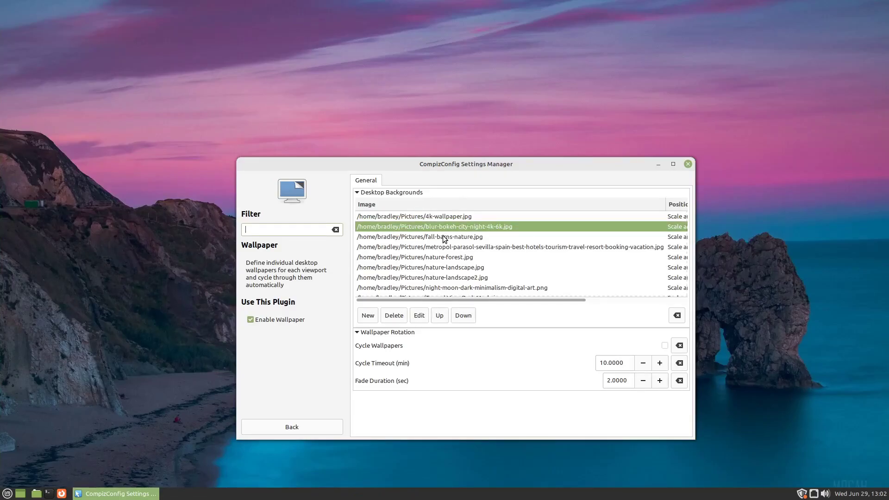
click(443, 237)
click(445, 244)
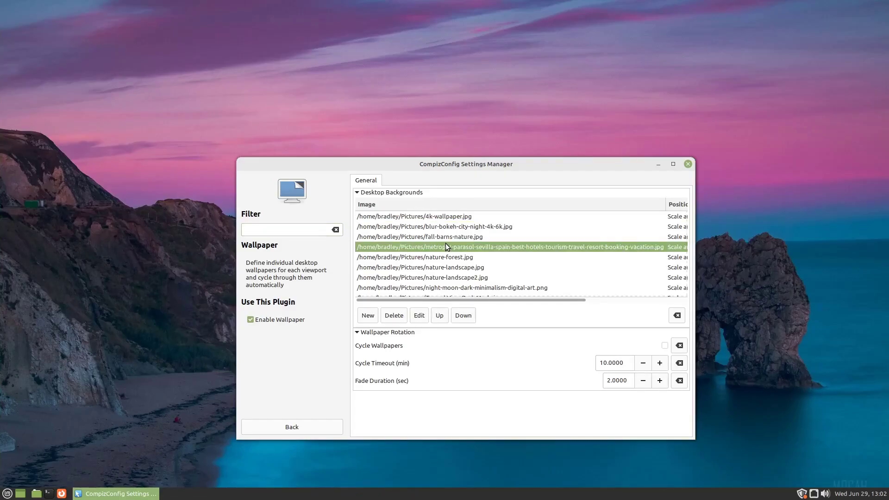
click(454, 218)
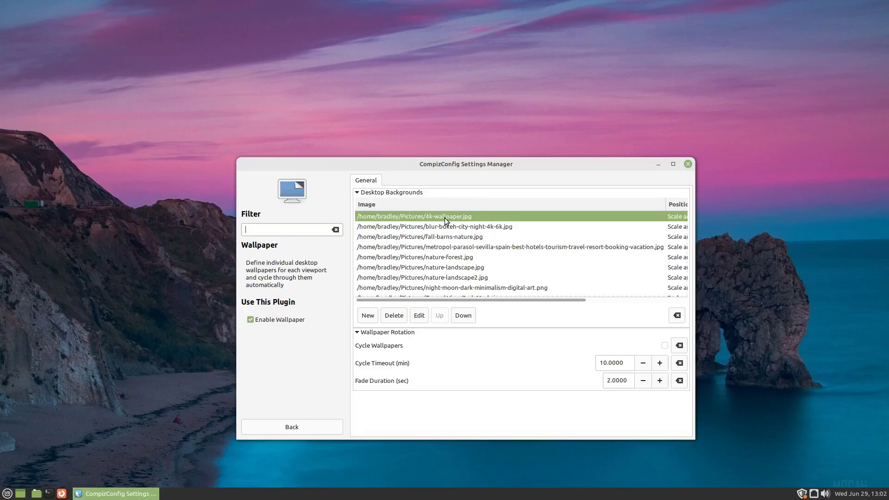
click(463, 317)
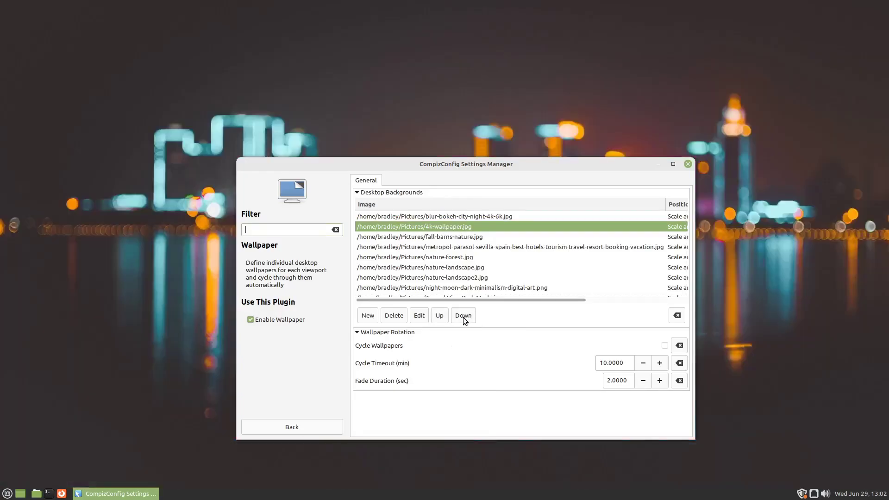
key(super+e)
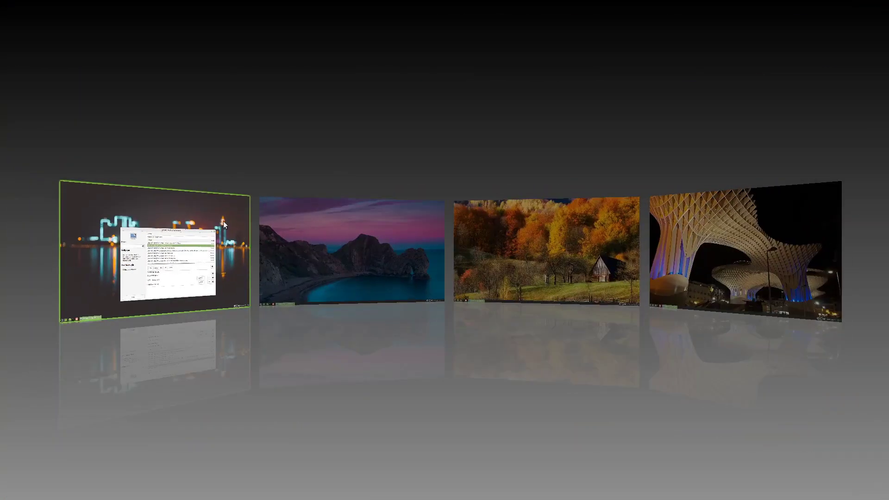
click(179, 247)
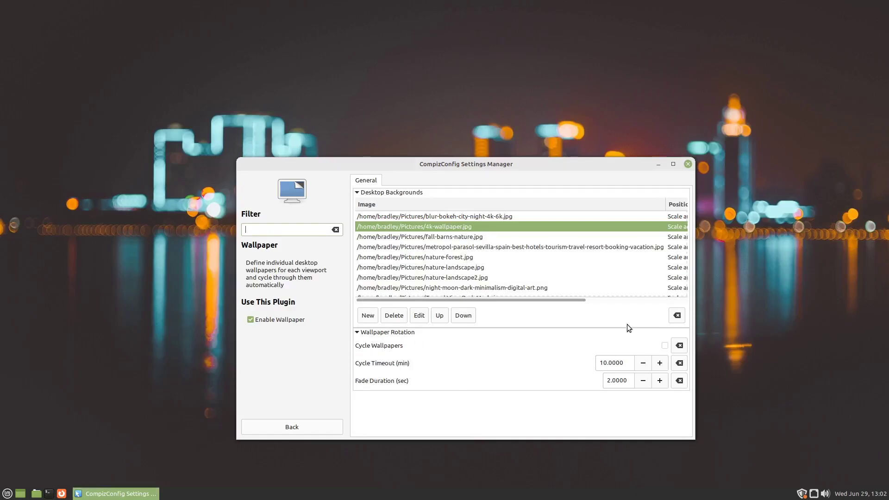
Set the wallpaper cycle timeout to 0.15 minutes, turn on Cycle Wallpapers and check the rotation in the workspace overview
drag(611, 364, 570, 363)
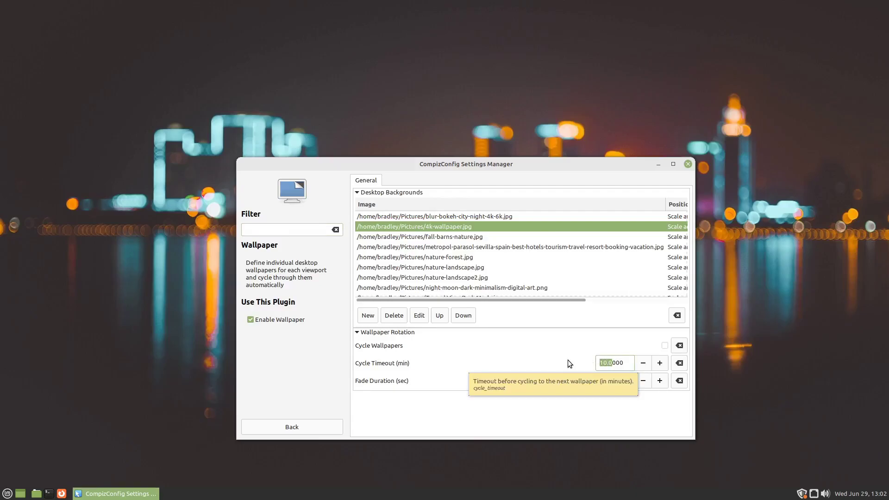
text(0.15)
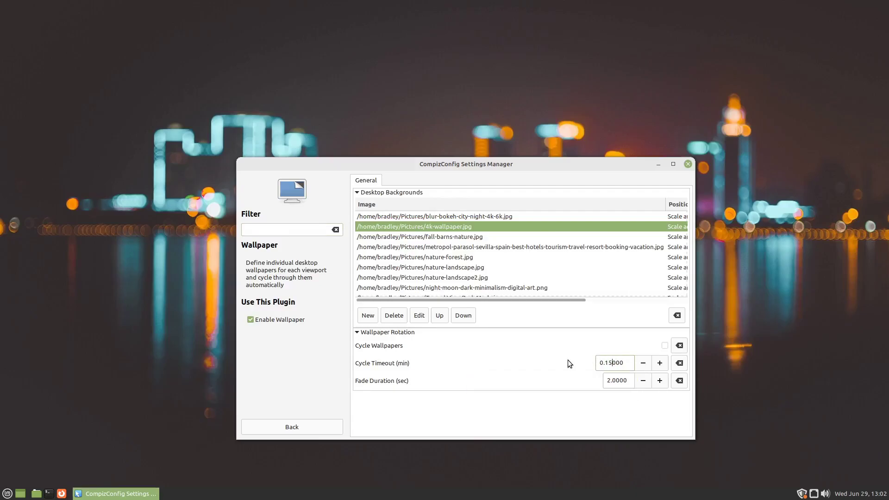
click(665, 347)
key(super+e)
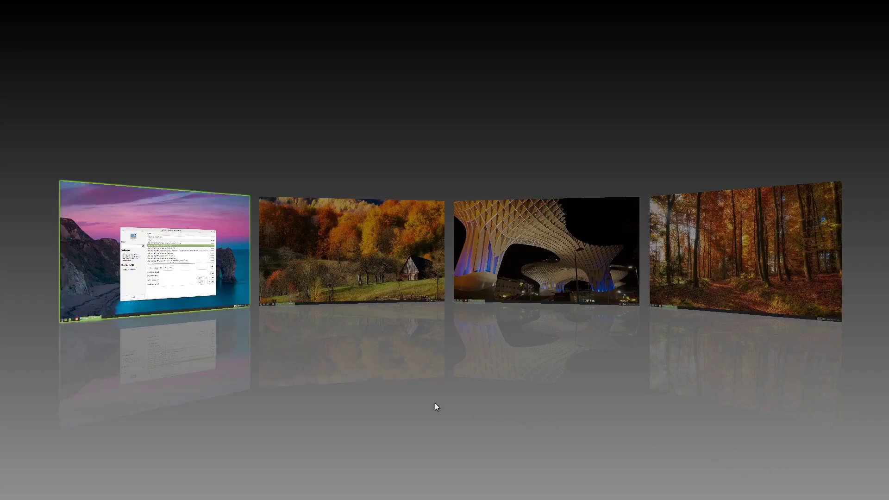
click(185, 258)
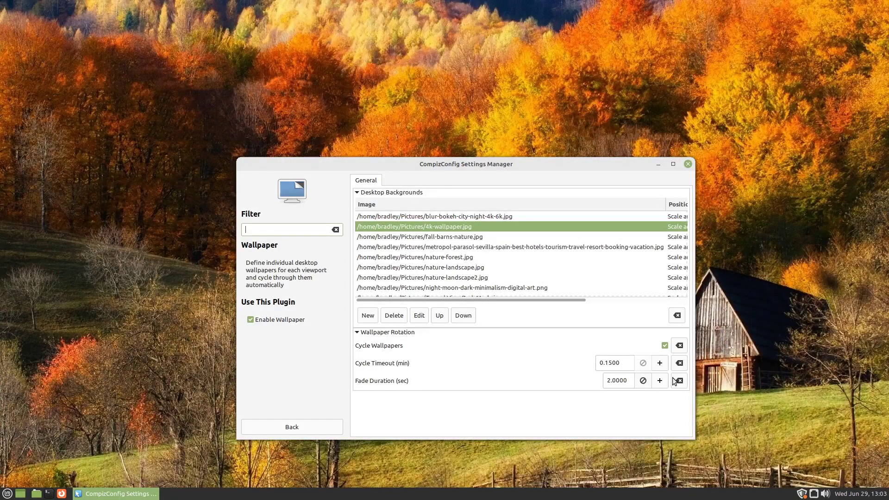
Reset the cycle timeout to its default, turn off Cycle Wallpapers, disable the Wallpaper plugin and return to the plugin overview
click(679, 364)
drag(590, 168, 618, 123)
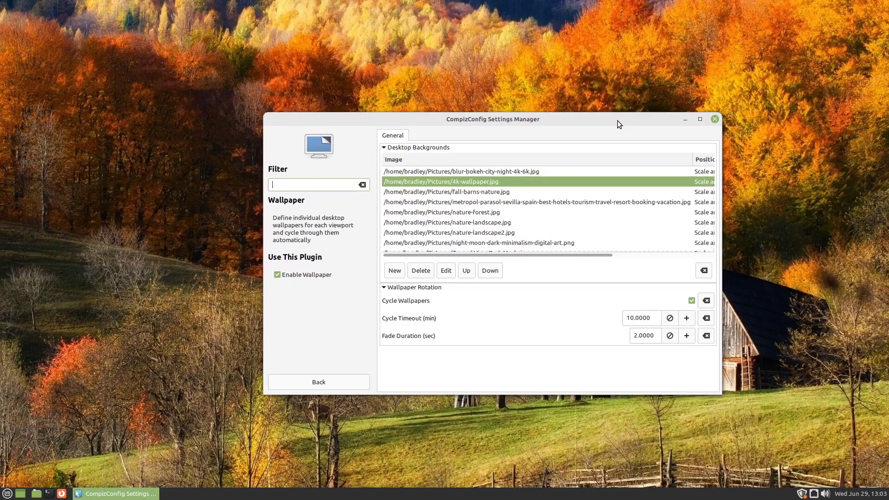
click(692, 301)
click(278, 275)
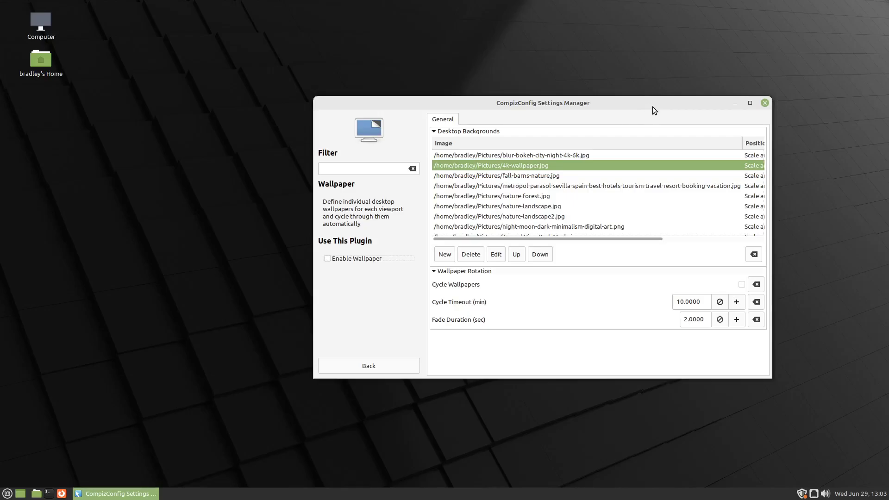
click(388, 364)
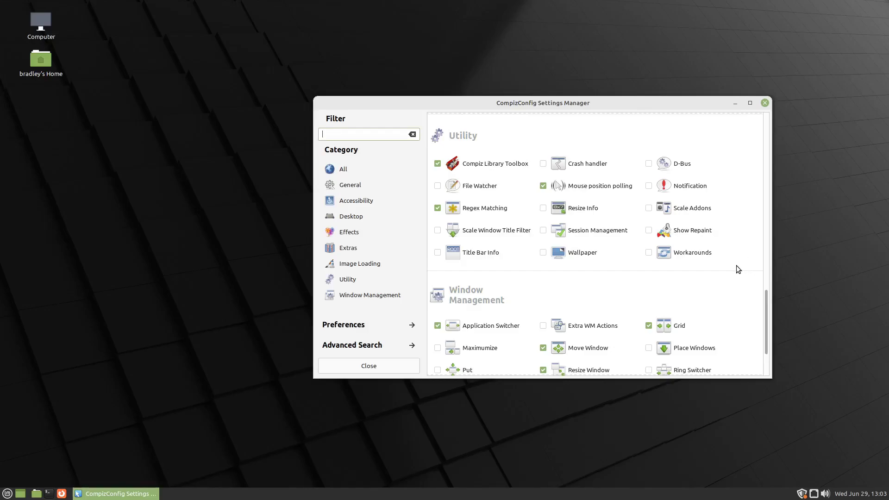
Look through the Window Management and Effects plugins, and view all workspaces in the overview before returning to the first one
scroll(741, 270, down, 3)
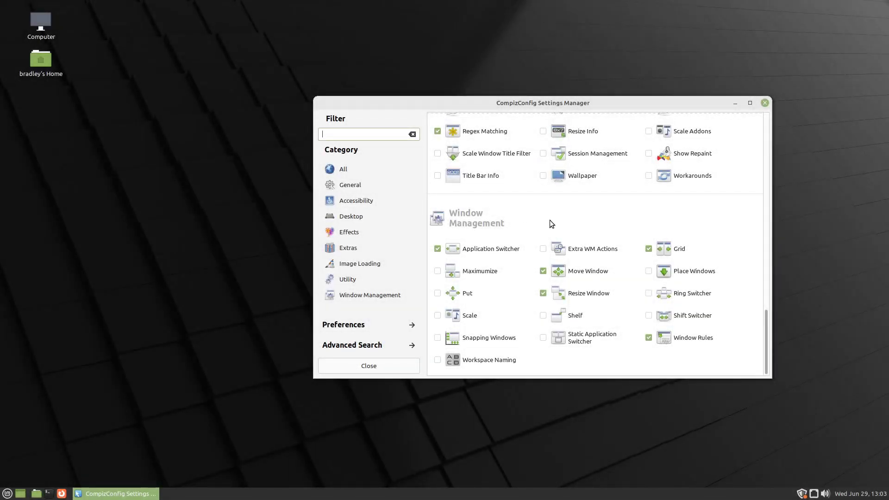
scroll(550, 221, up, 10)
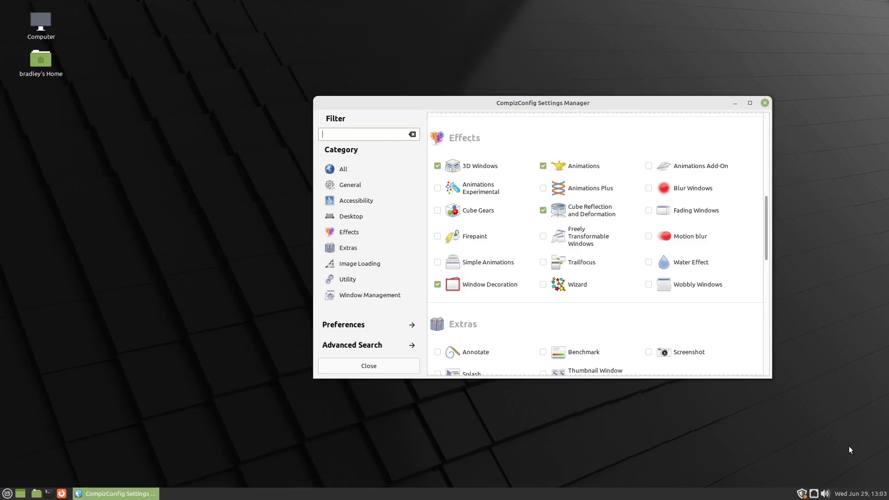
mouse_move(888, 499)
mouse_move(0, 0)
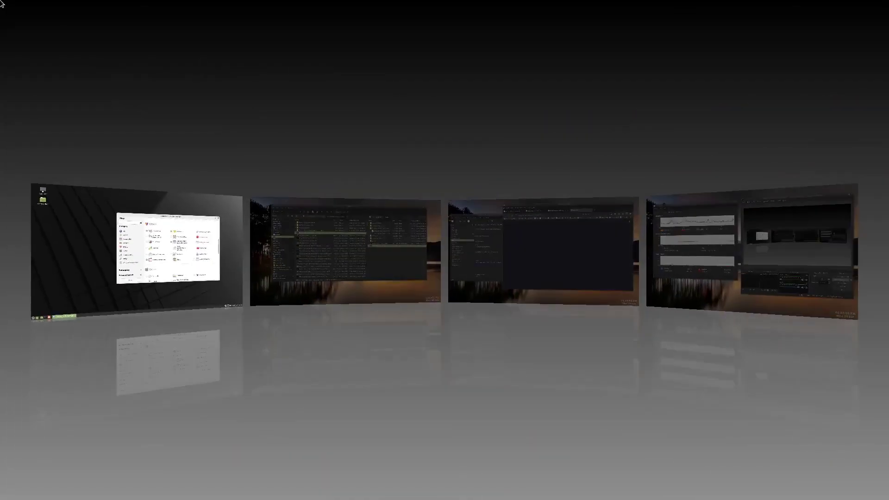
mouse_move(98, 240)
mouse_down()
mouse_move(402, 279)
mouse_move(632, 263)
mouse_move(115, 249)
mouse_move(101, 235)
mouse_up()
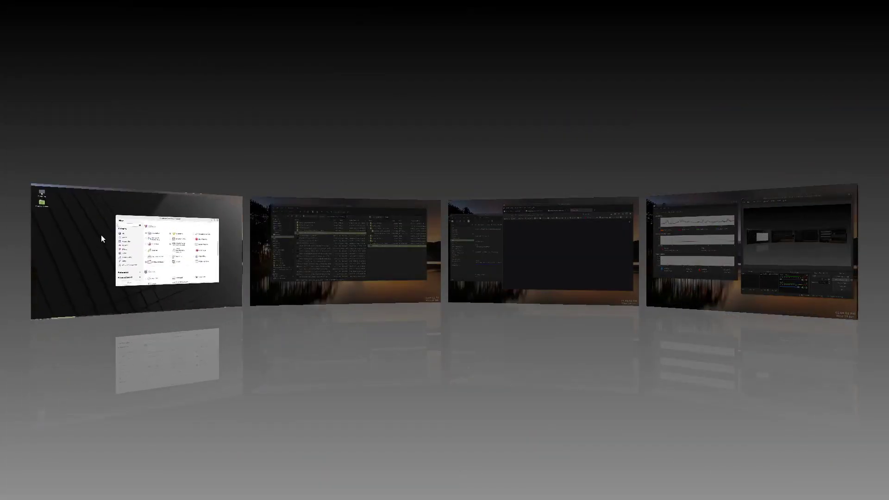
click(101, 234)
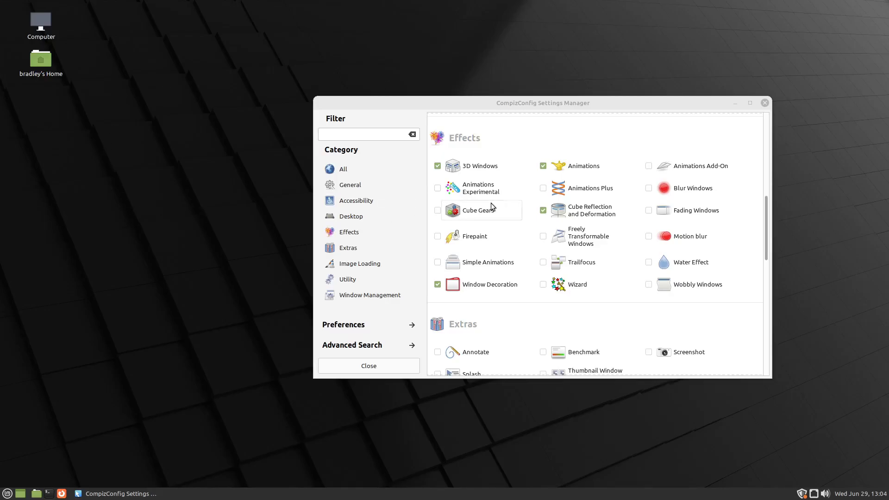
Disable the Expo desktop plugin and enable the Scale plugin under Window Management
scroll(505, 202, up, 5)
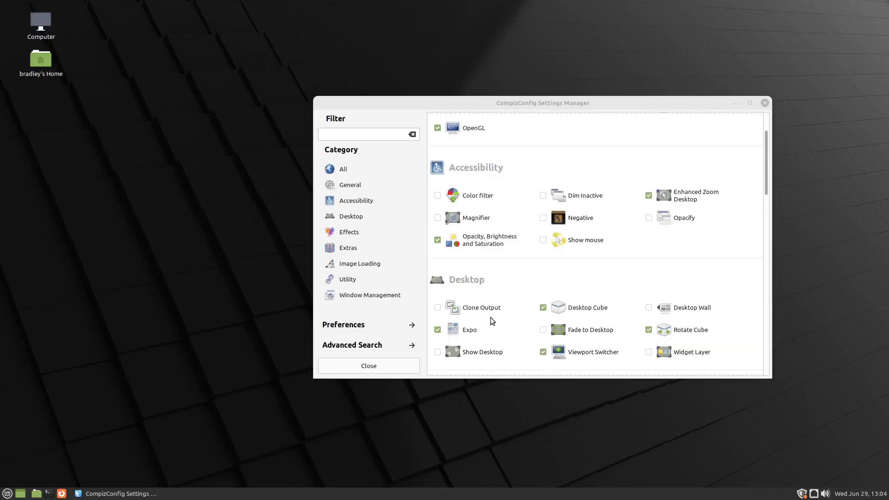
click(438, 330)
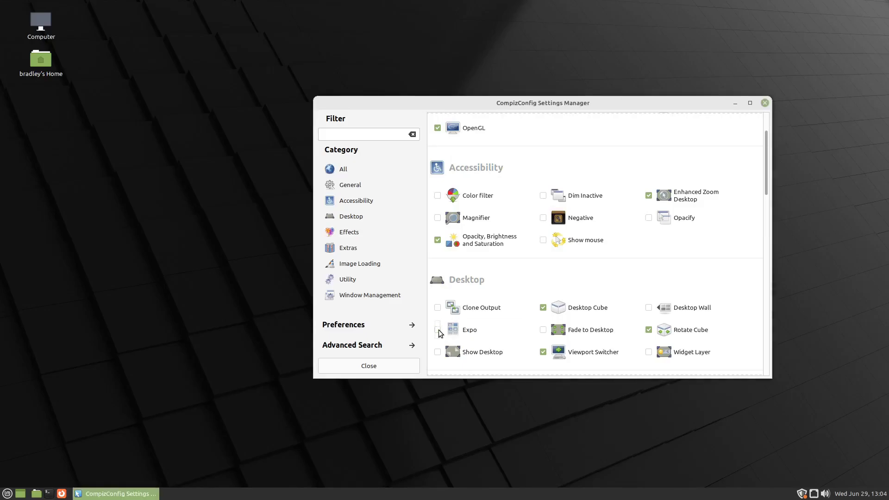
drag(766, 173, 756, 392)
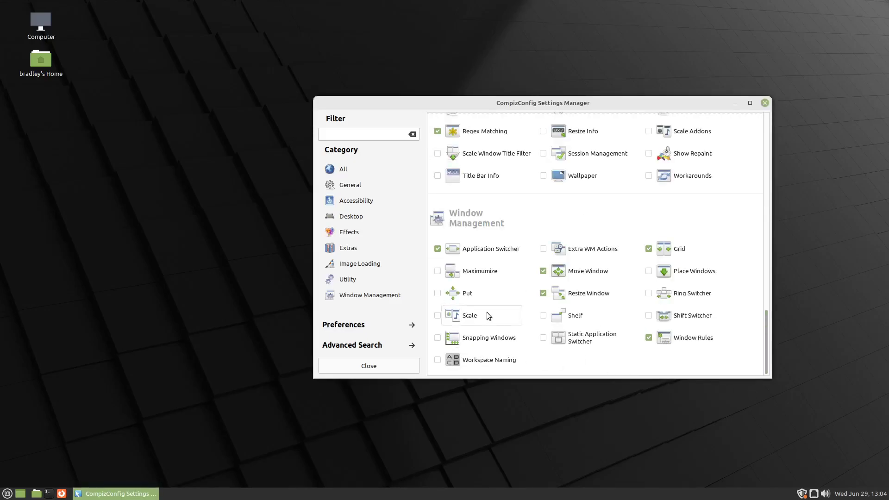
click(438, 316)
Switch to an empty workspace, open a terminal there and move its window to the right half of the desktop
key(ctrl+alt+Left)
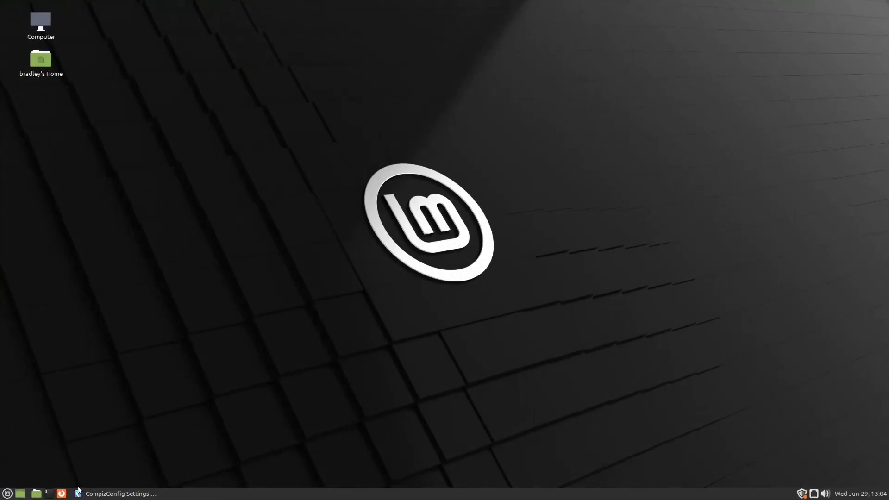
click(48, 493)
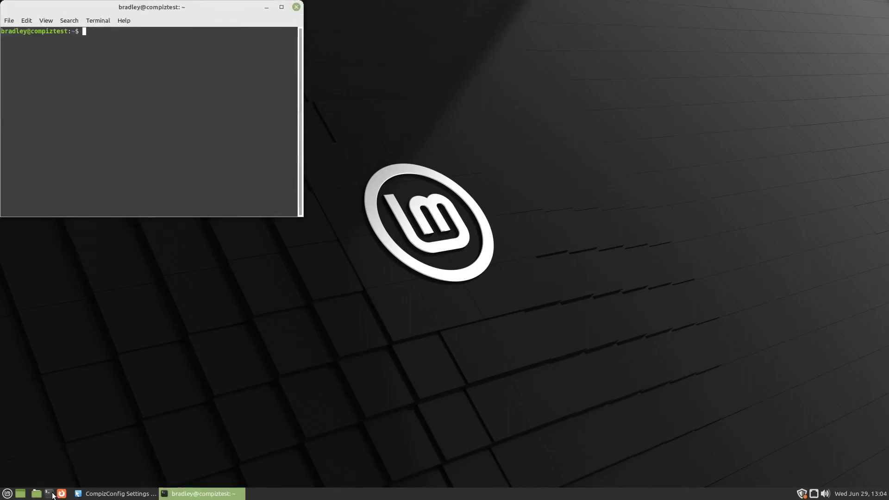
drag(163, 10, 706, 126)
Open the file manager on another empty workspace, move it to the upper-right corner of the desktop and make the window smaller
key(ctrl+alt+Left)
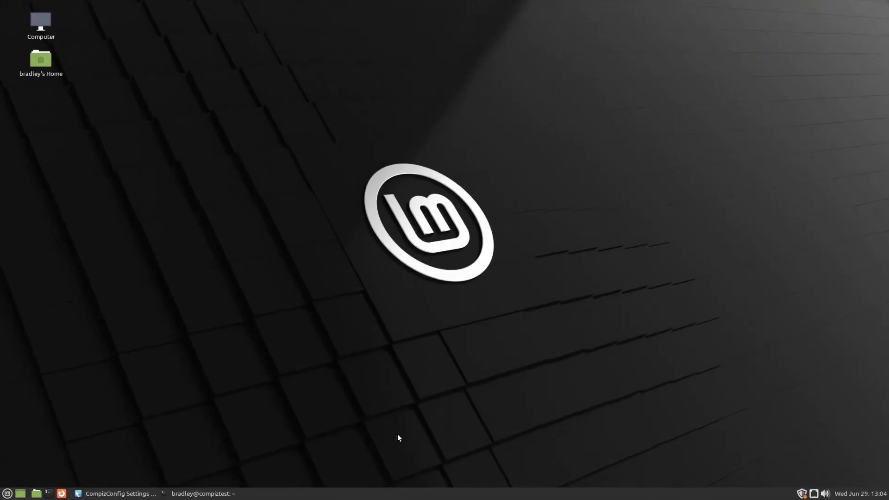
click(37, 493)
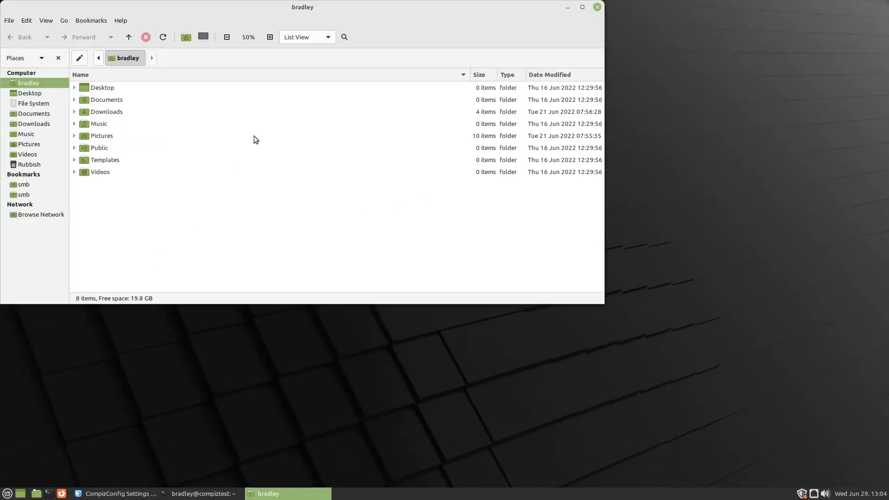
drag(326, 8, 502, 86)
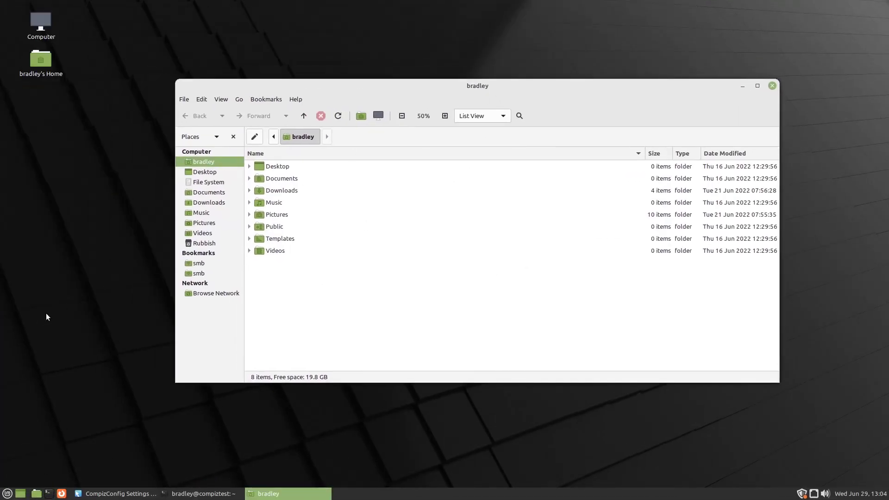
drag(609, 87, 715, 17)
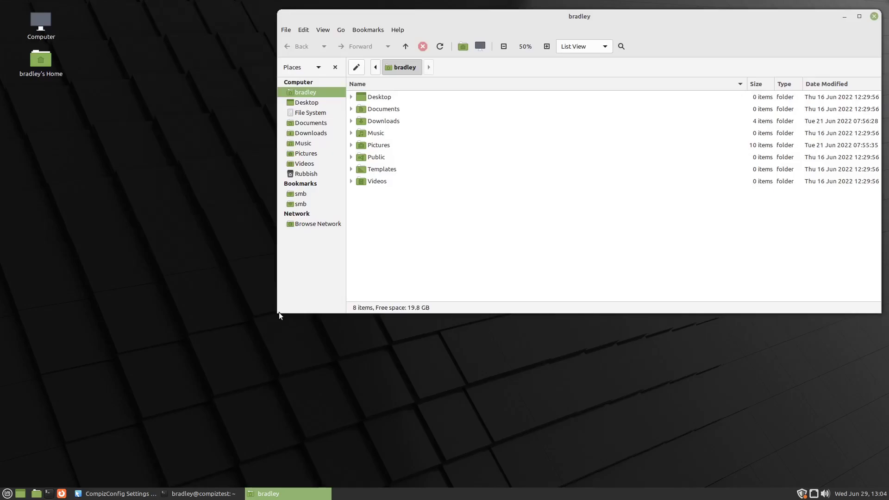
drag(282, 309, 518, 277)
Open the Calculator on a further empty workspace and place its window in the lower-left part of the desktop
key(ctrl+alt+Right)
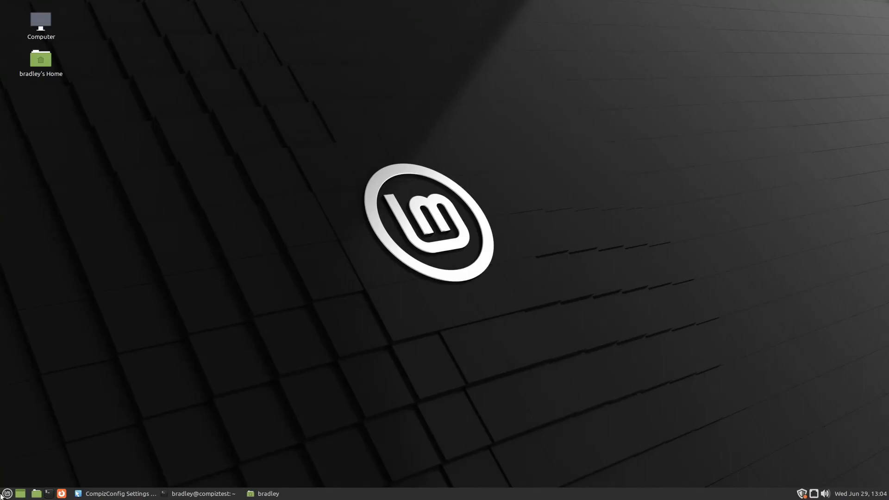
click(2, 495)
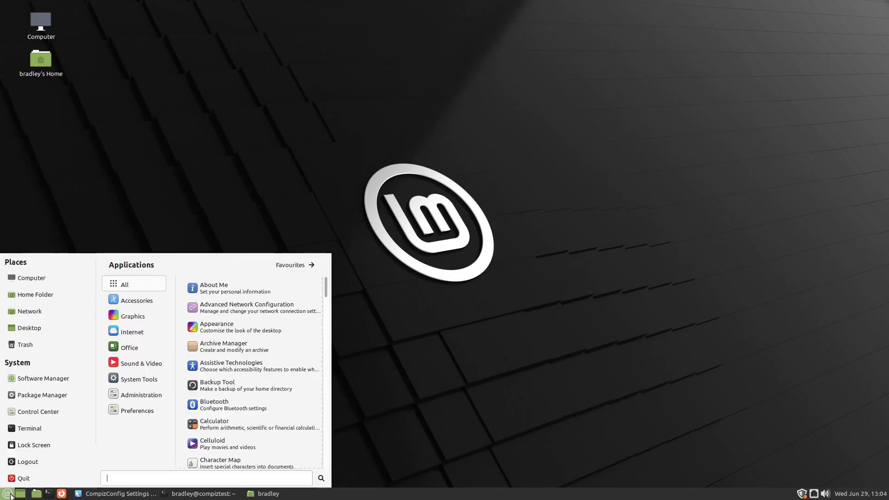
click(258, 423)
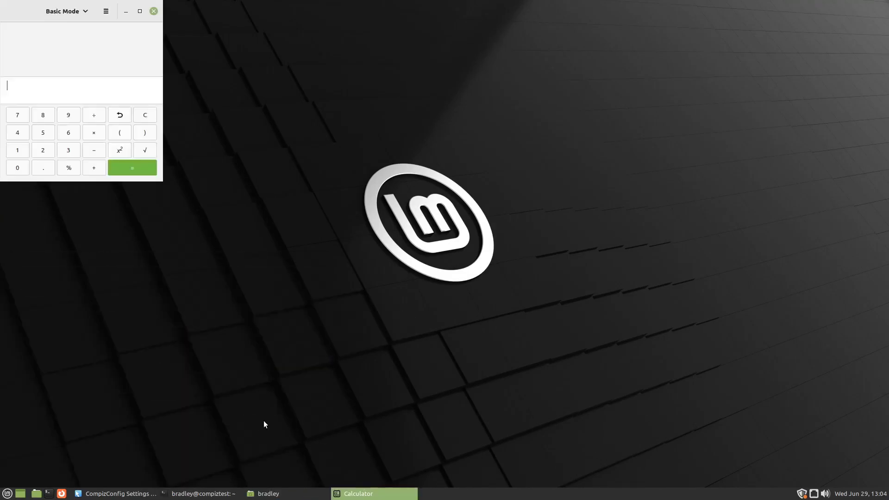
drag(30, 6, 138, 259)
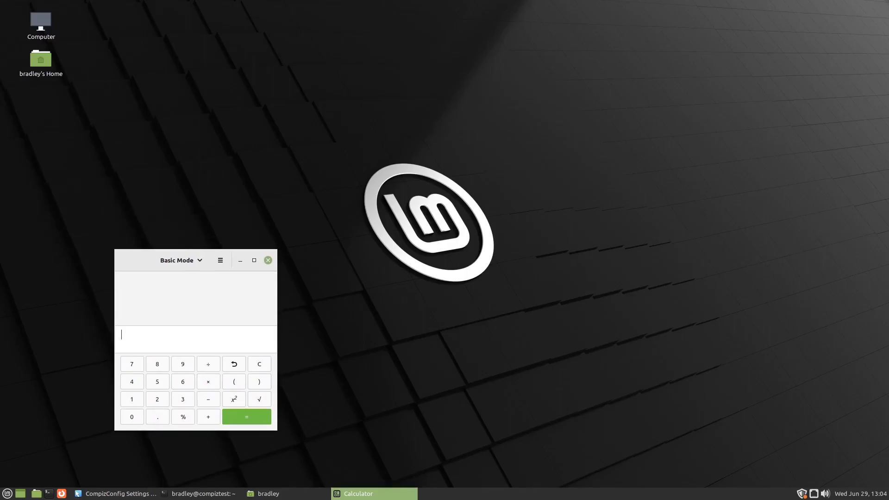
Go back to the settings manager's workspace, try to open the Scale plugin's settings and close CompizConfig Settings Manager
key(ctrl+alt+Left)
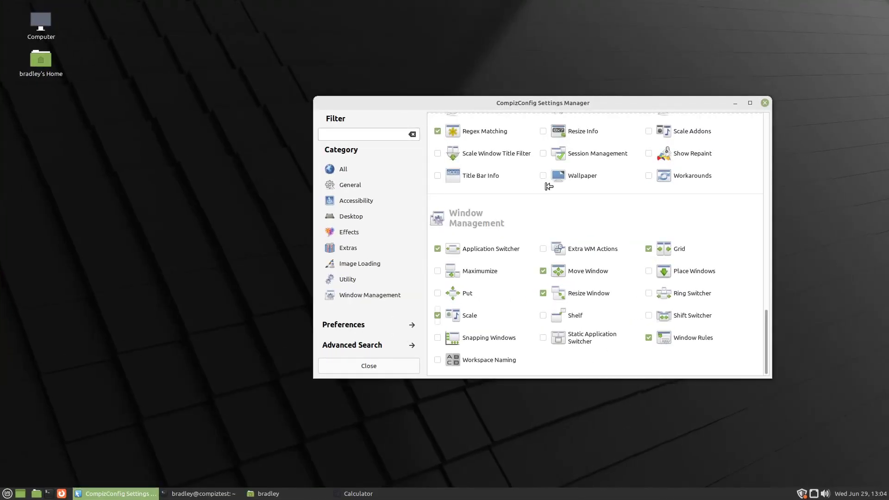
click(482, 315)
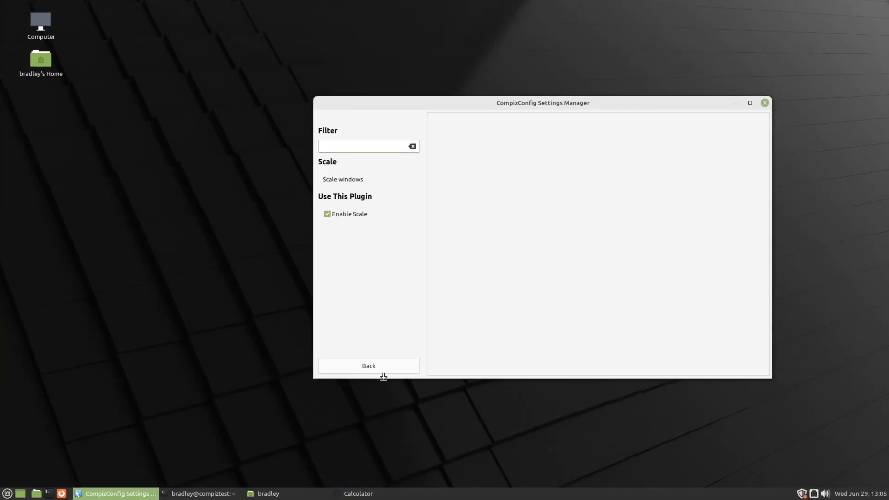
click(399, 365)
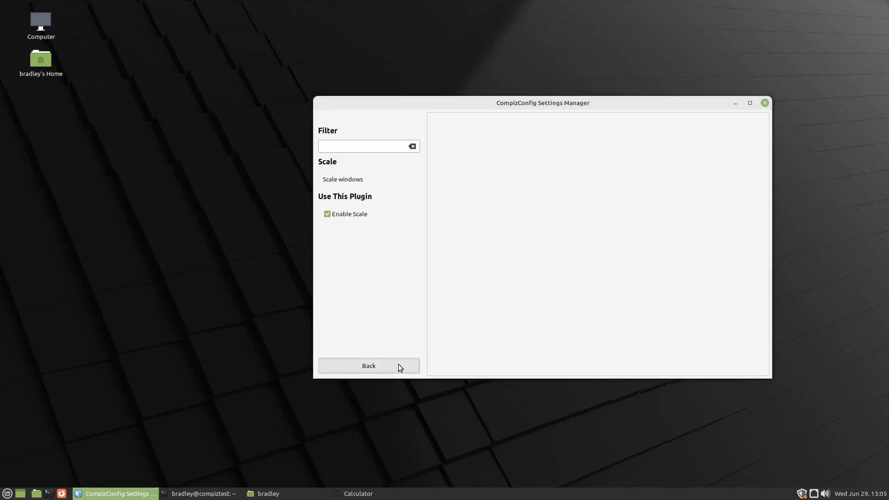
click(400, 364)
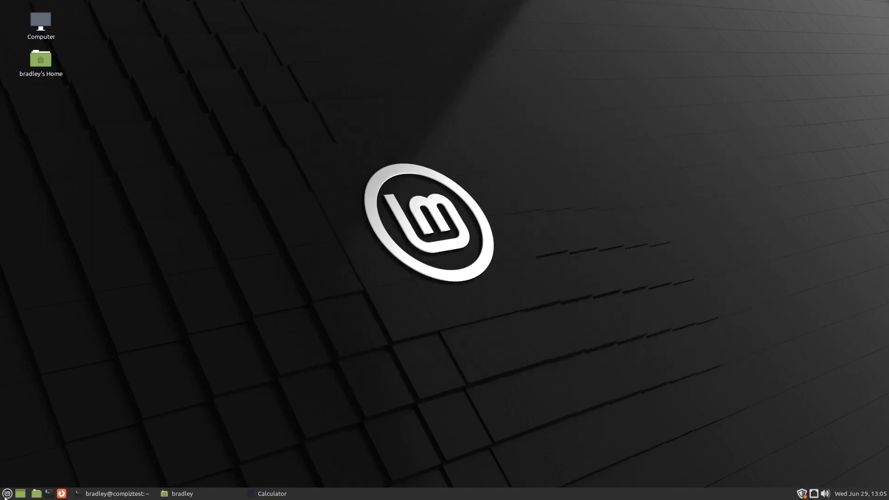
Relaunch CompizConfig Settings Manager, accept the caution notice and open the Scale plugin's settings
click(7, 494)
text(compiz)
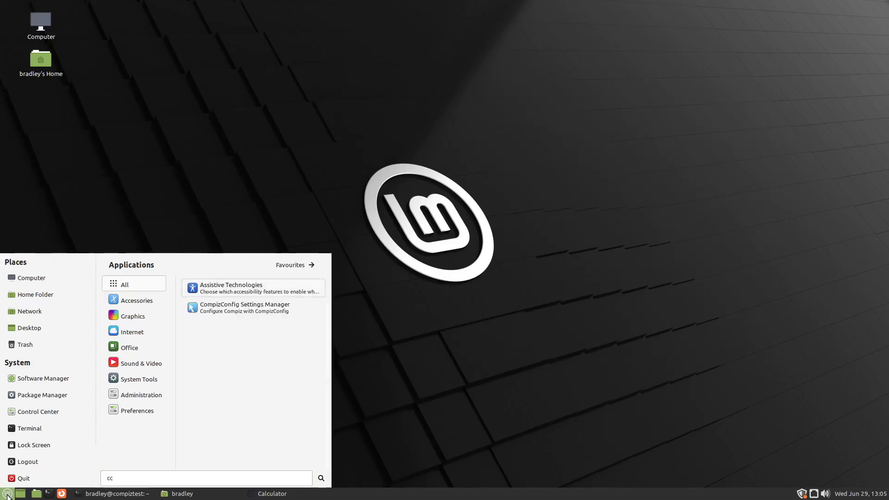
key(Return)
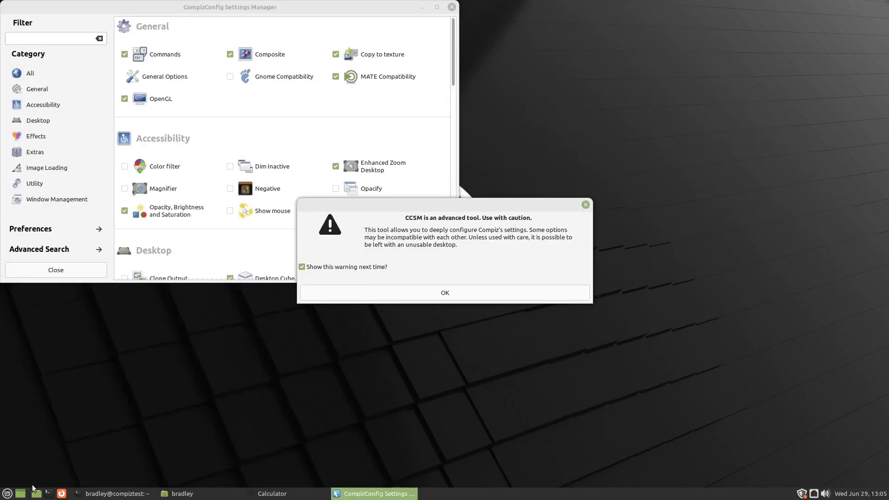
click(540, 293)
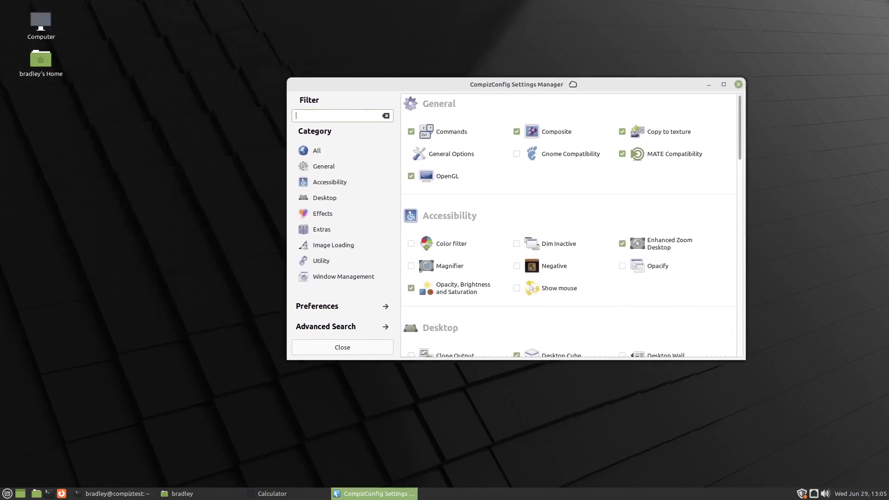
drag(741, 132, 727, 369)
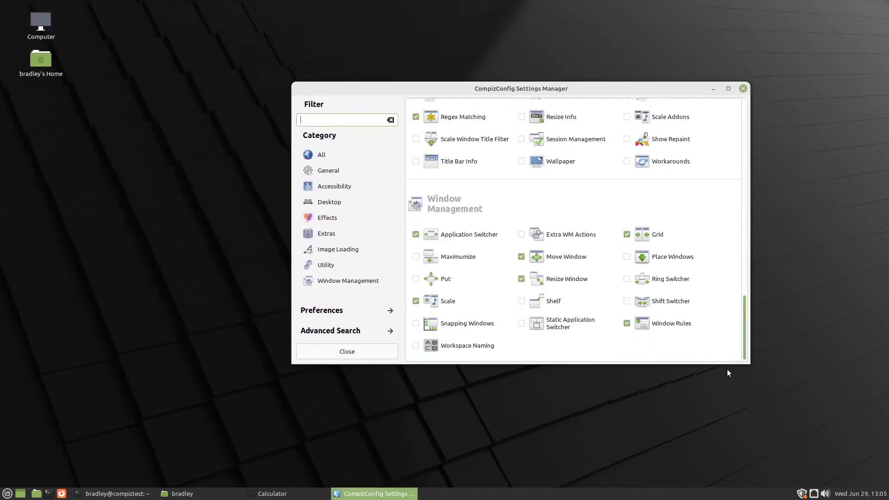
click(483, 303)
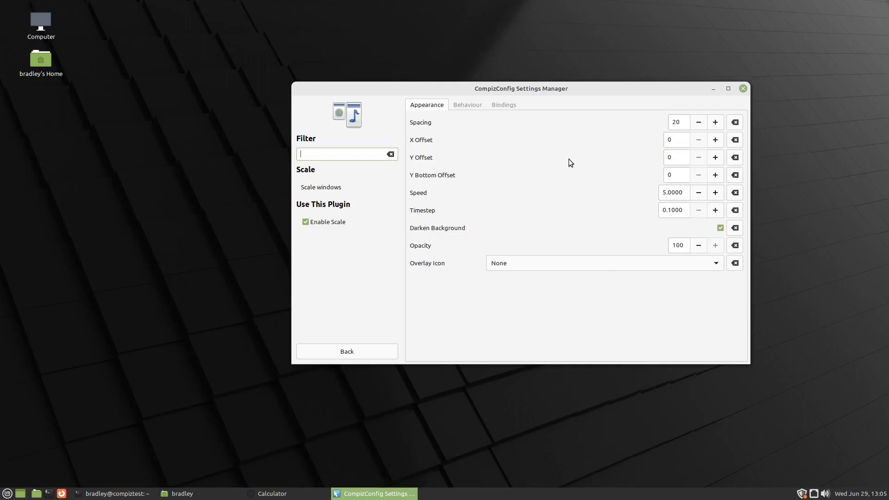
Bind Initiate Window Picker For All Windows to the BottomRight screen corner
click(500, 106)
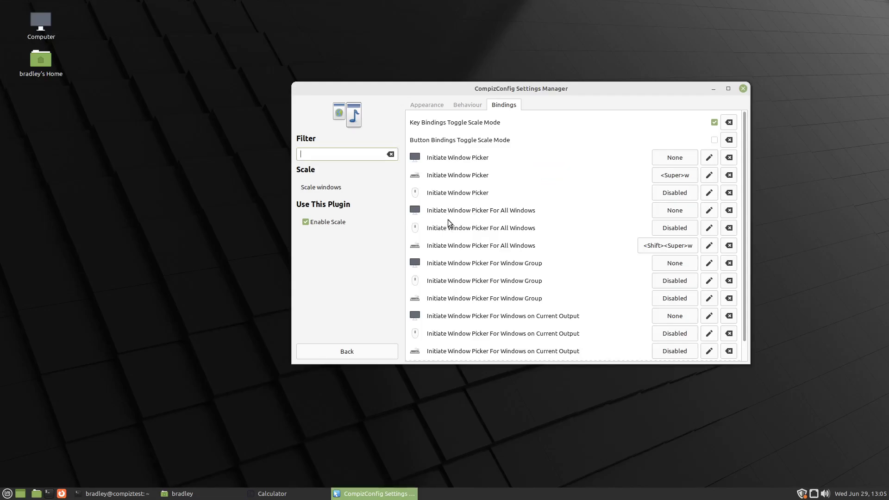
click(665, 211)
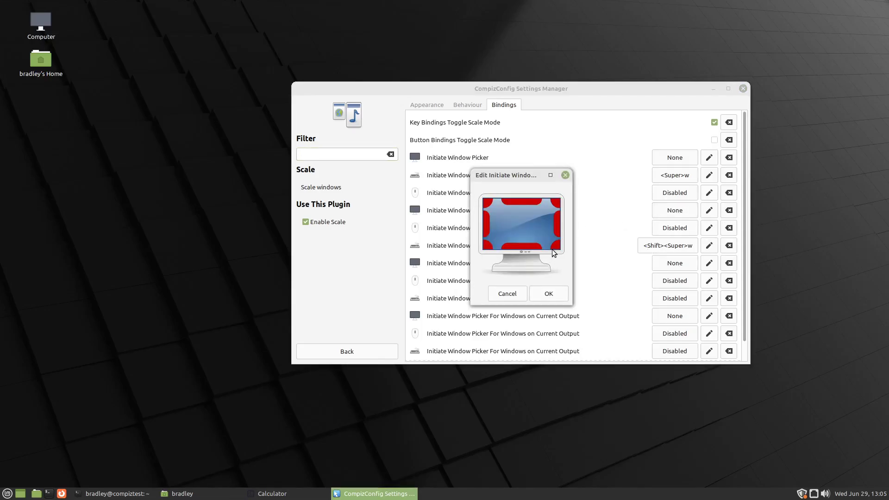
click(558, 295)
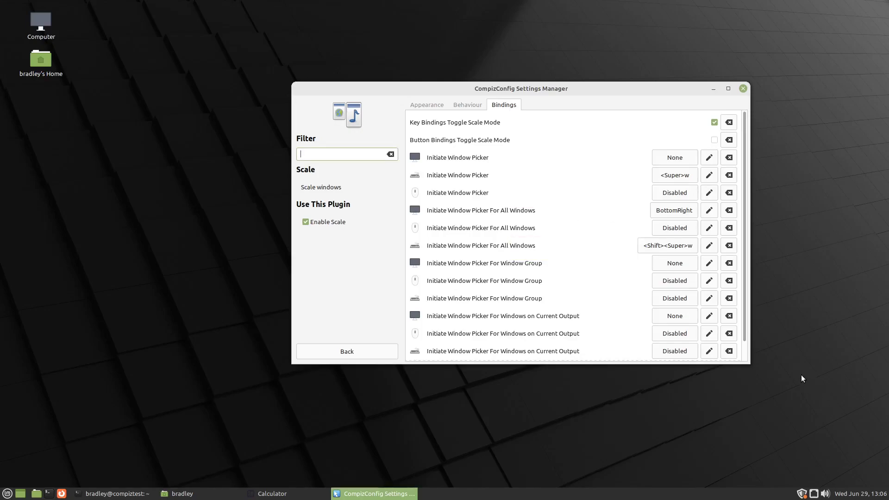
Pick the terminal with the corner-triggered window picker, minimise it, and show and dismiss the picker again
mouse_move(888, 499)
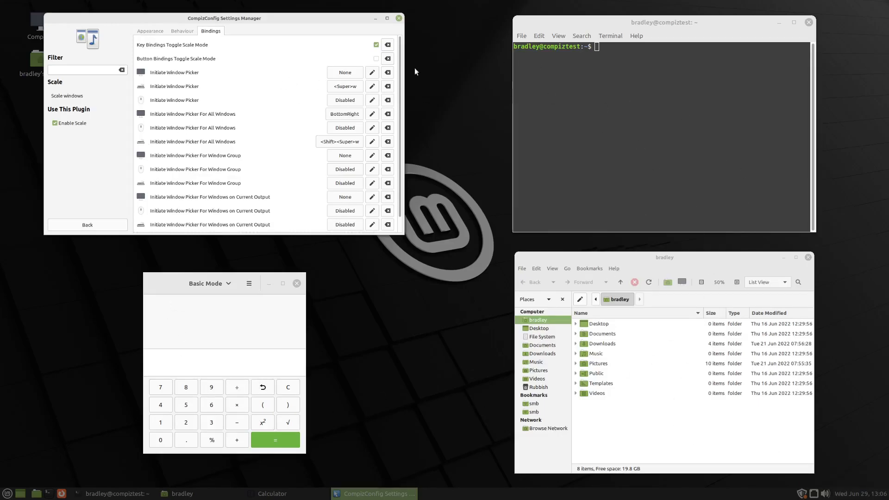
click(651, 111)
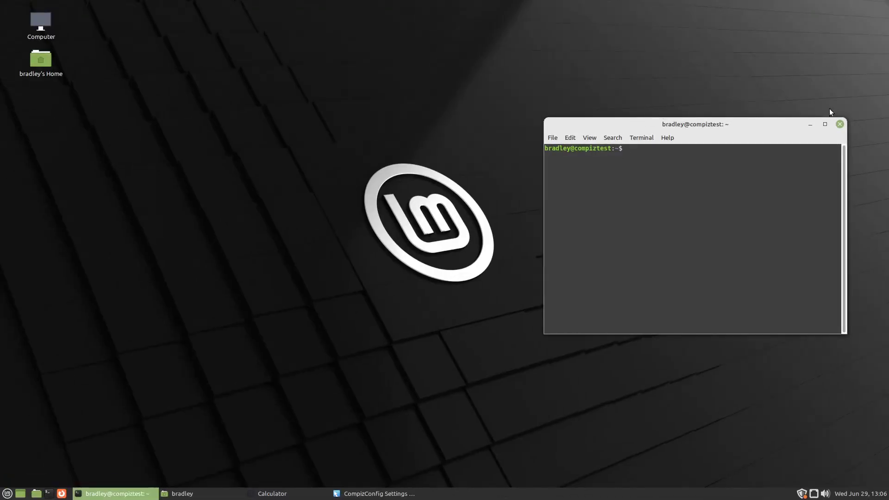
click(810, 125)
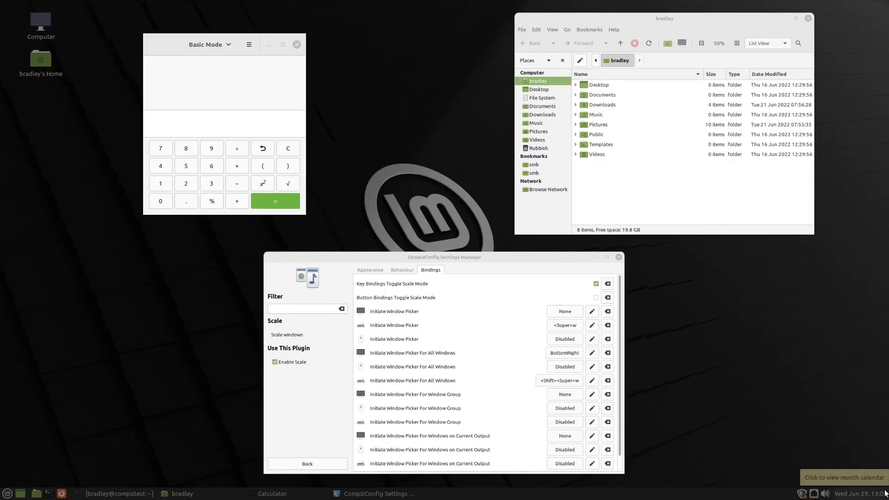
click(875, 474)
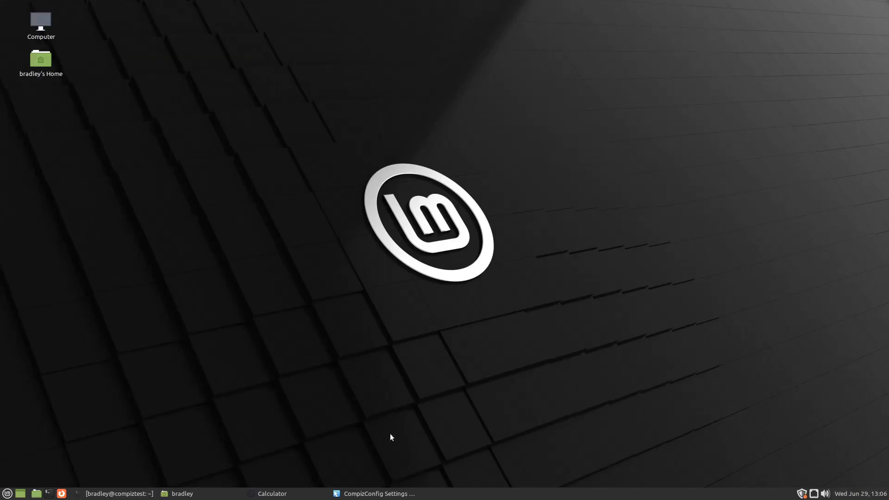
Bring up the settings manager, switch to the file manager window and minimise it
click(376, 494)
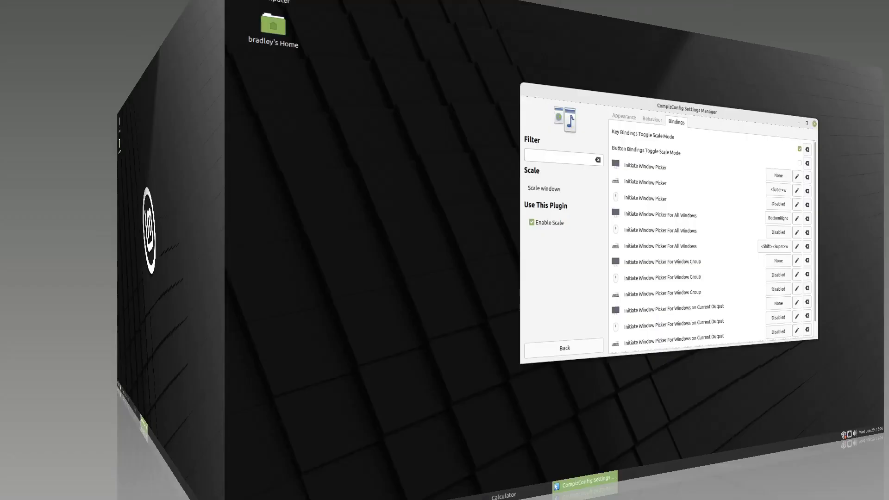
click(204, 493)
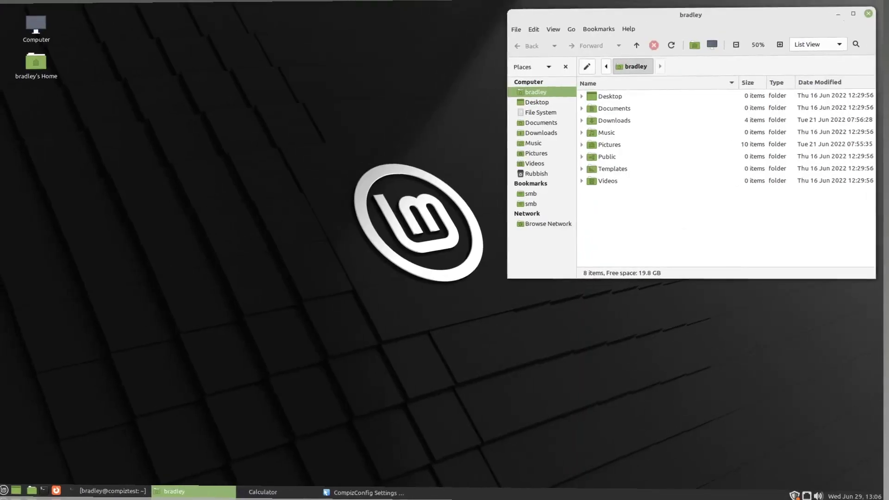
click(211, 494)
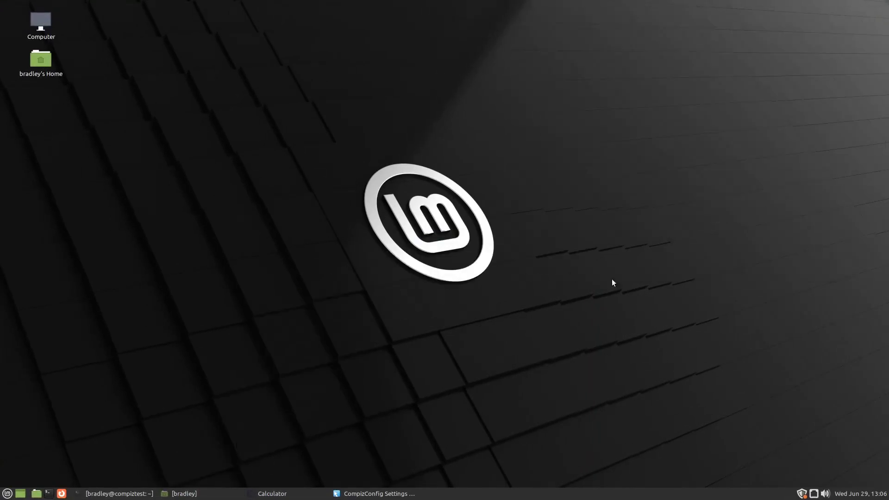
Choose CompizConfig Settings Manager in the corner-triggered window picker and restore the minimised file manager
mouse_move(888, 499)
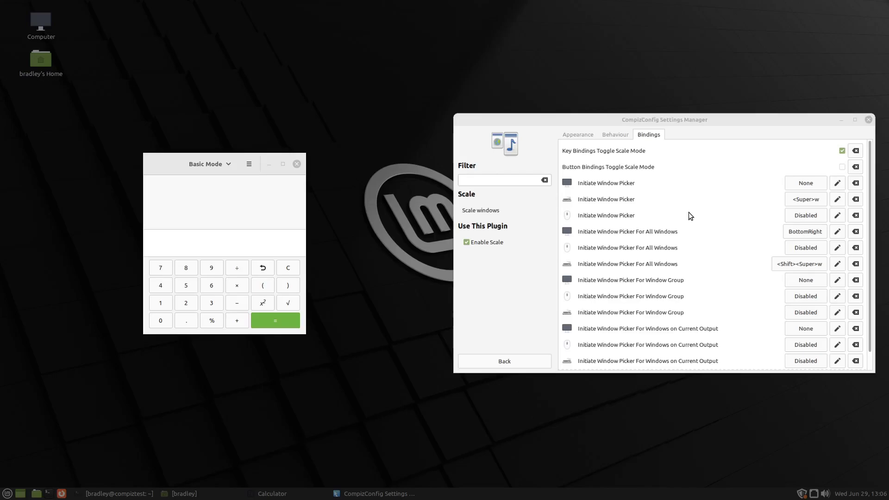
click(692, 186)
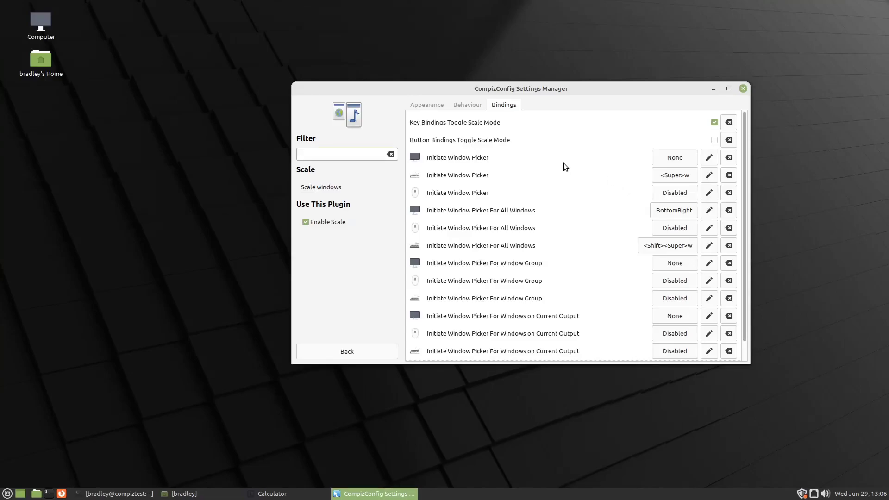
click(176, 494)
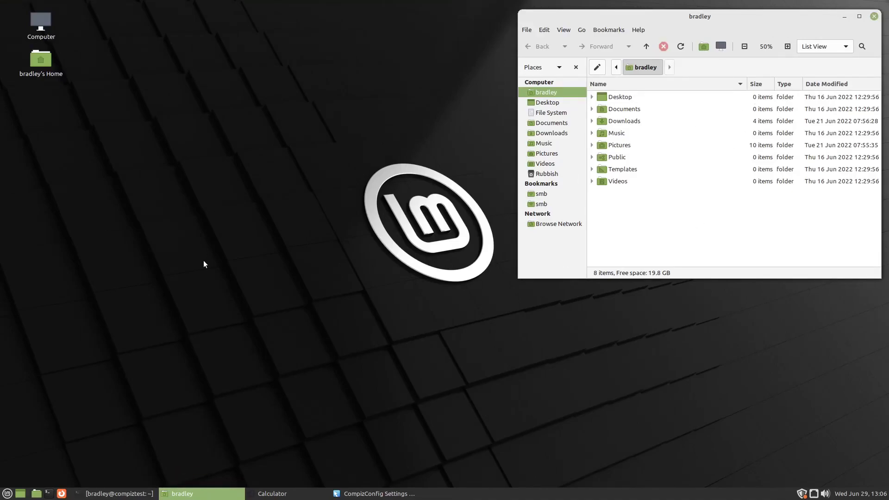
Restore the minimised terminal, and use the corner-triggered window picker to switch to Calculator and the file manager
click(111, 493)
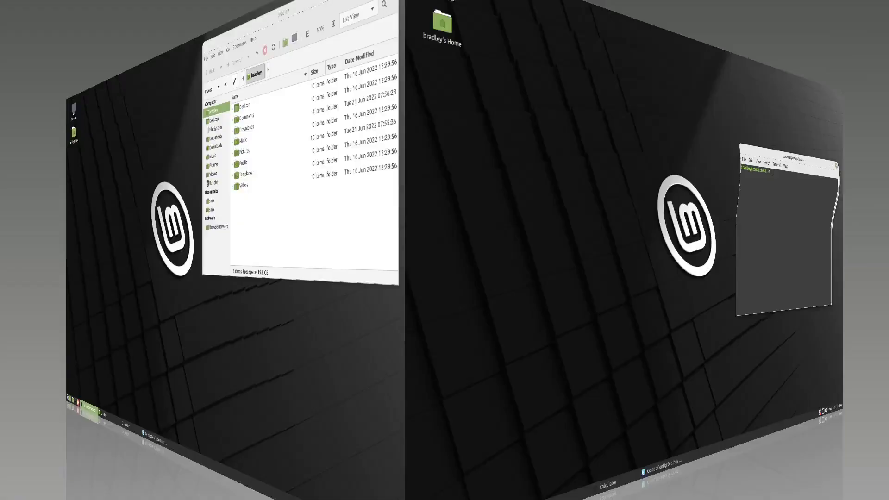
mouse_move(888, 499)
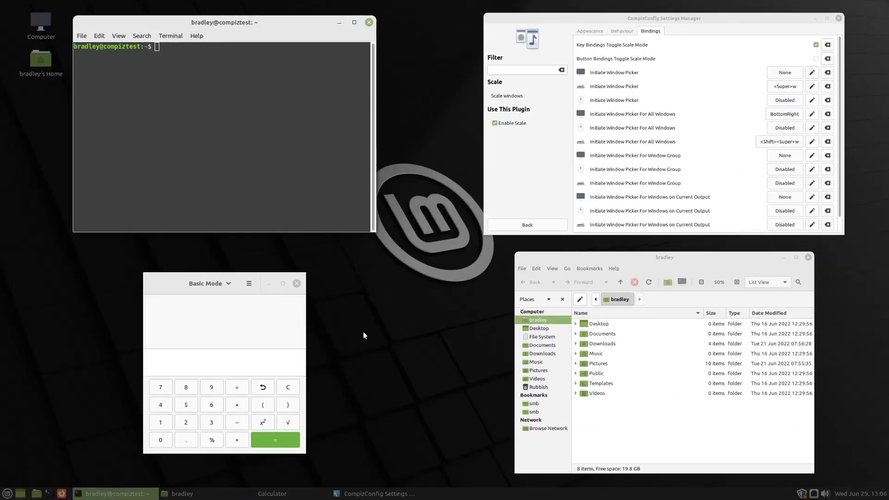
click(225, 324)
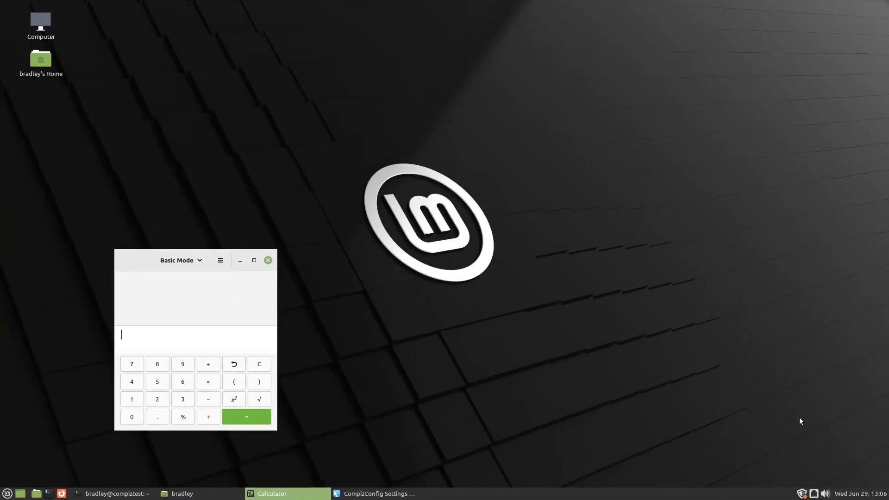
mouse_move(888, 499)
click(647, 378)
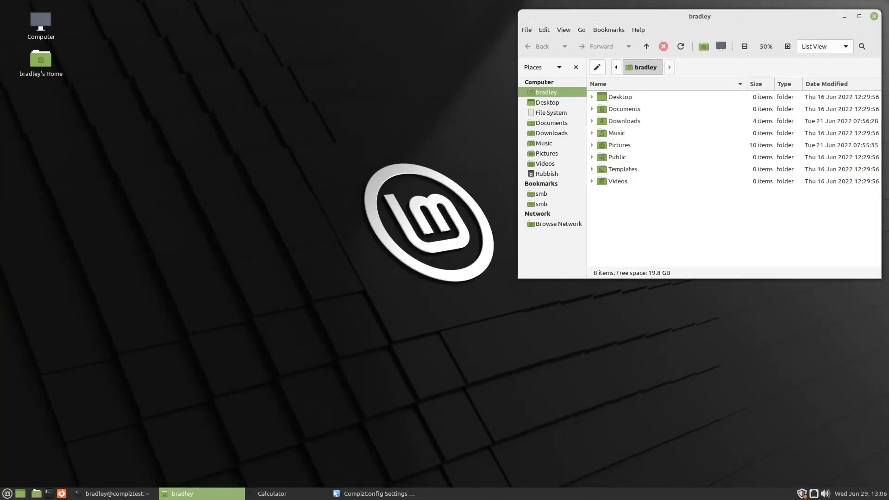
Pick CompizConfig Settings Manager in the corner-triggered window picker and disable the Scale plugin
mouse_move(888, 499)
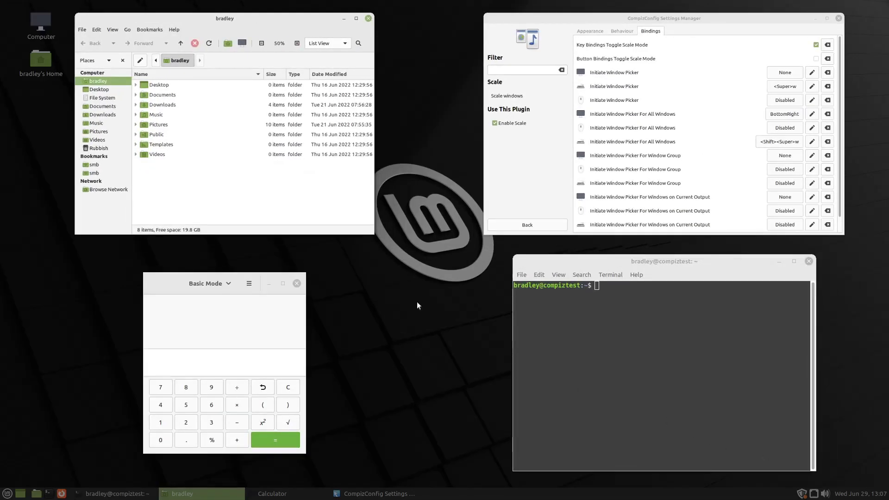
click(665, 83)
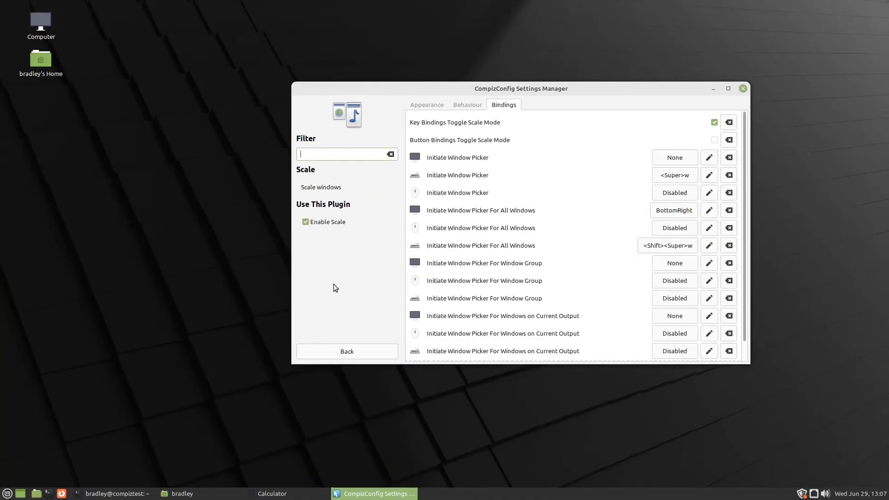
click(365, 353)
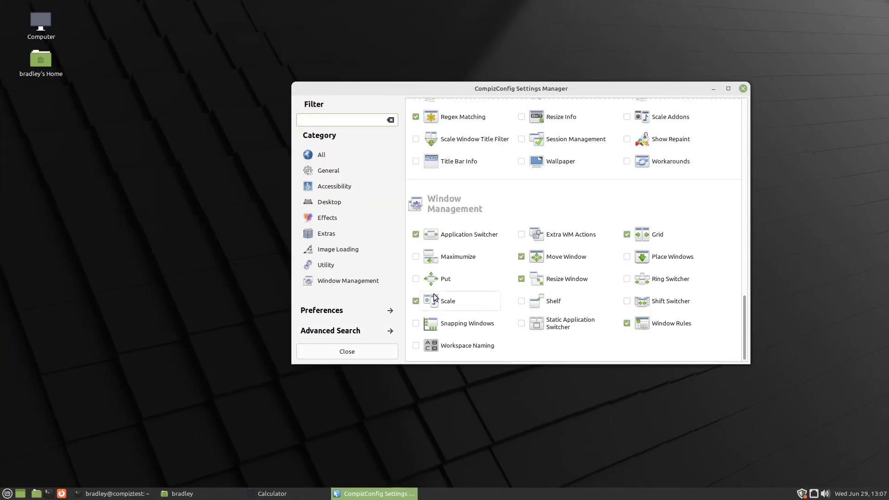
click(415, 301)
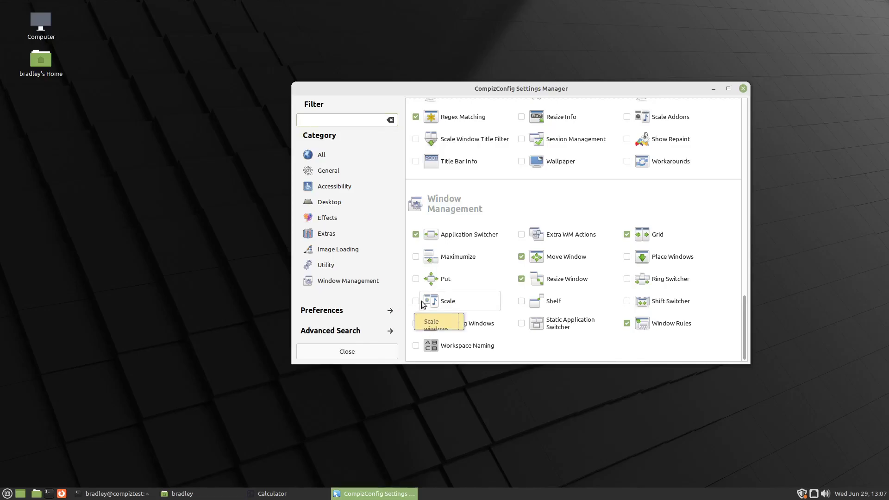
Rename viewport 1 as Video in the Workspace Naming plugin's settings
click(452, 342)
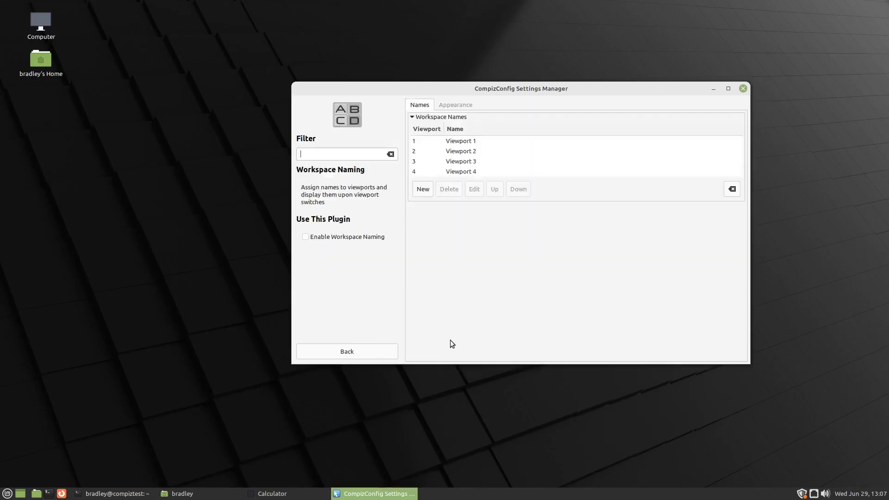
double_click(443, 142)
key(Tab)
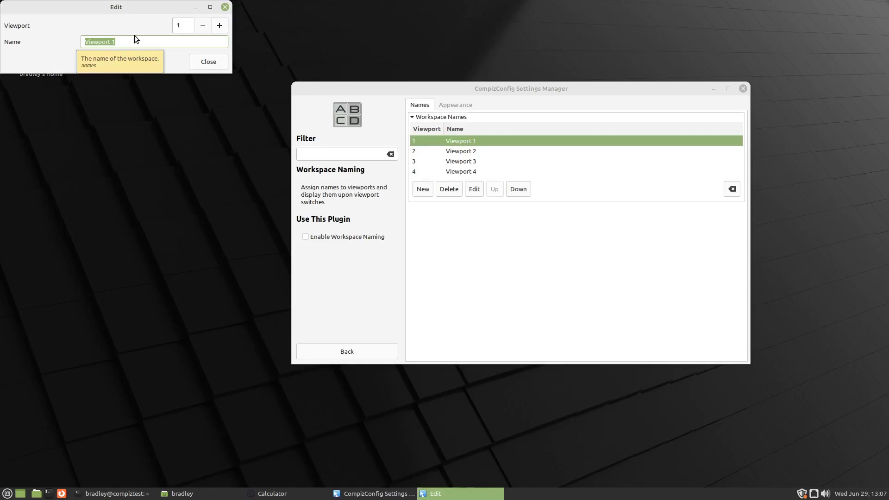
text(Video)
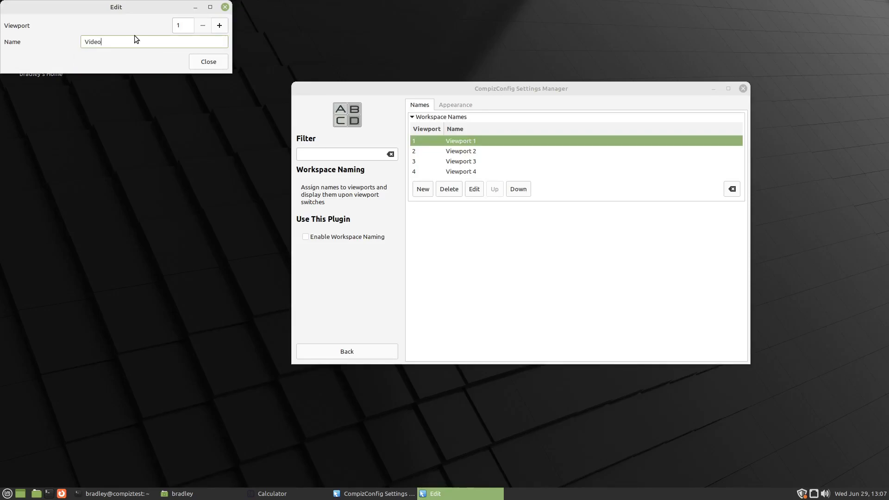
click(209, 62)
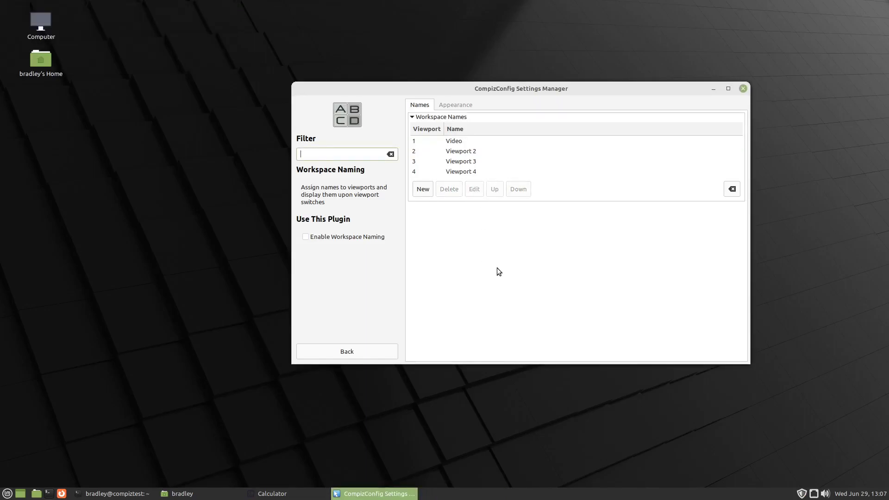
Enable Workspace Naming along with the required Text plugin, and test it by switching to the second workspace and back
click(327, 240)
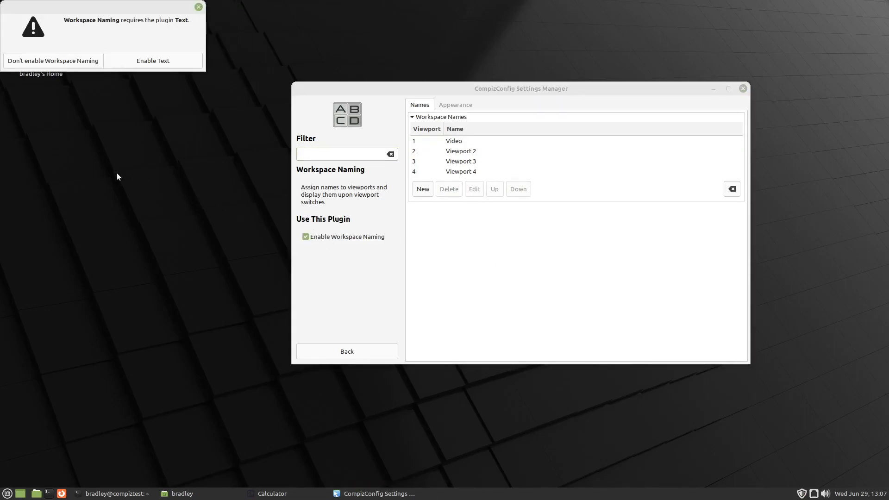
click(176, 62)
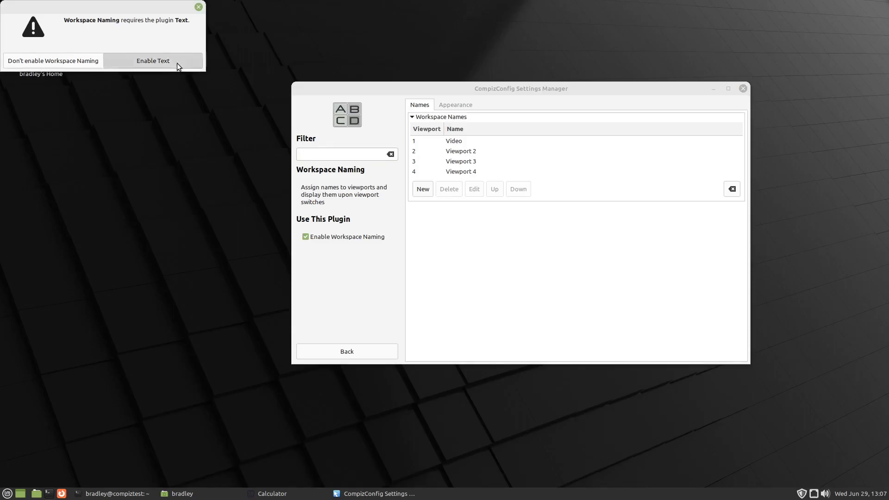
key(ctrl+alt+Right)
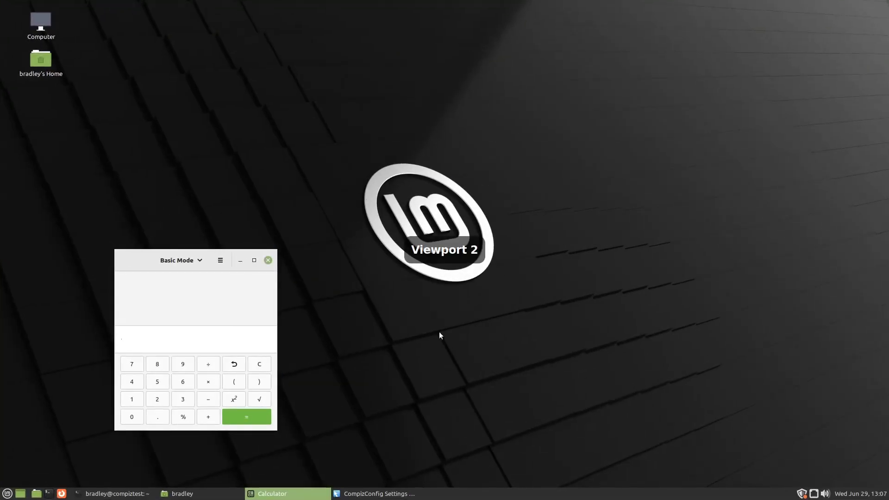
key(ctrl+alt+Left)
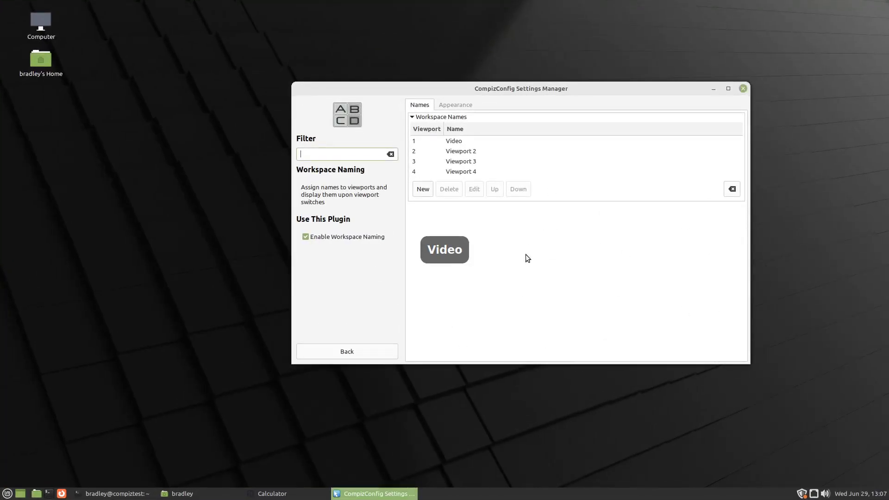
View the appearance settings of Workspace Naming, disable the plugin and return to the plugin list
click(453, 101)
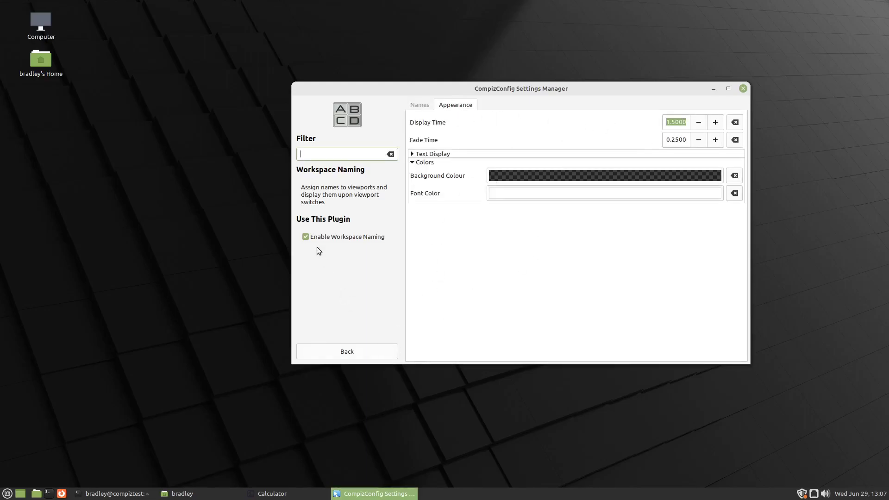
click(305, 237)
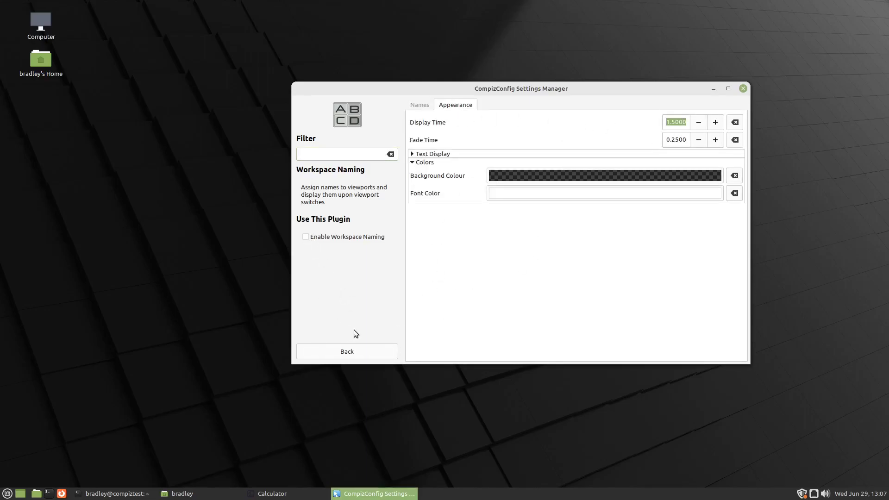
click(371, 356)
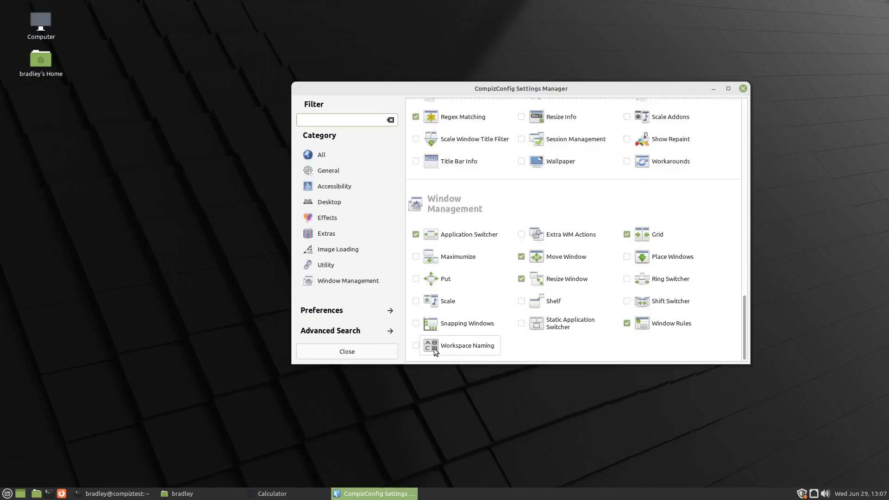
drag(817, 222, 551, 261)
drag(242, 129, 474, 217)
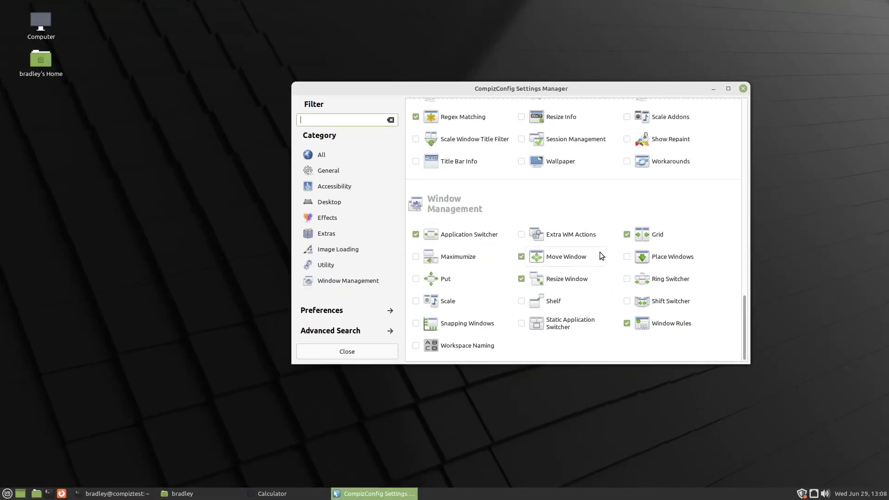
Turn the Move Window plugin off and back on, and reposition and slightly enlarge the settings window
click(522, 258)
click(522, 257)
drag(592, 85, 575, 87)
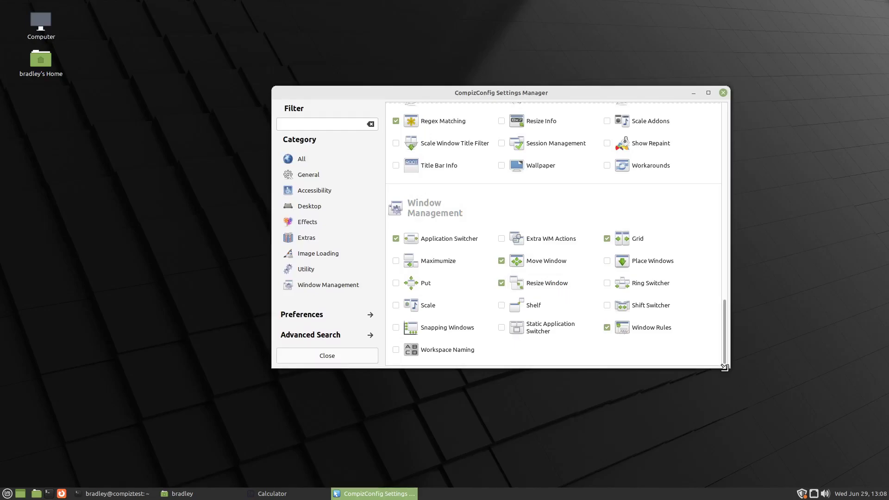
mouse_move(724, 368)
mouse_down()
mouse_move(746, 377)
mouse_move(739, 374)
mouse_up()
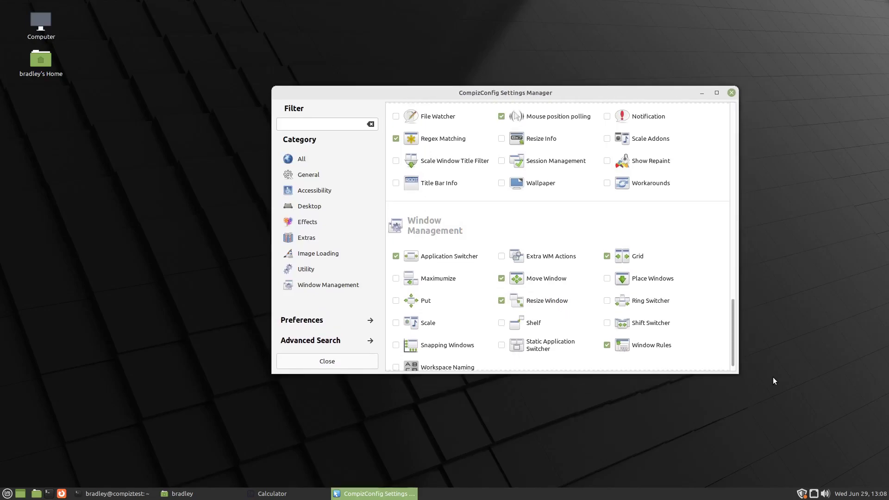
Set the Place Windows plugin's placement mode to Centred, and open and close a new terminal to test it
click(650, 278)
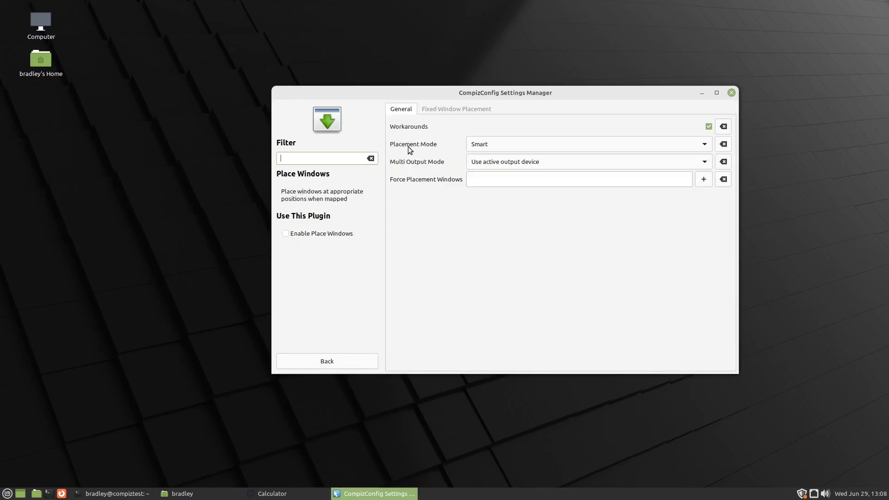
click(529, 147)
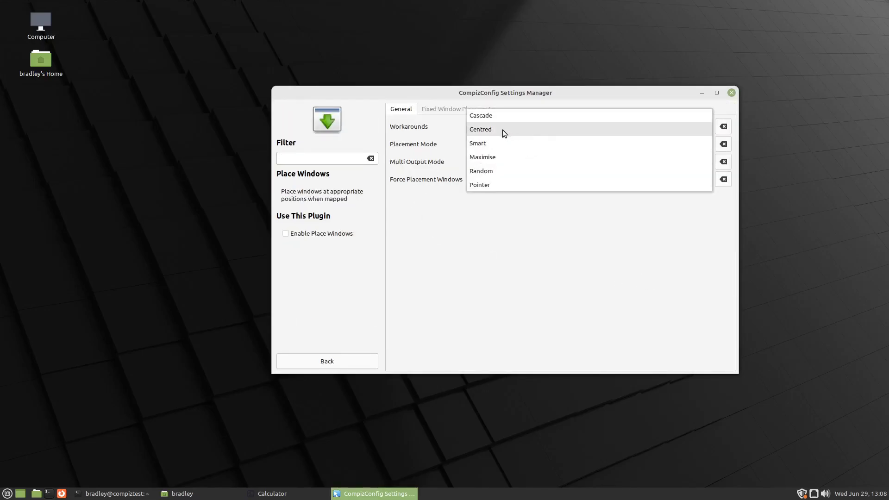
click(501, 133)
click(48, 493)
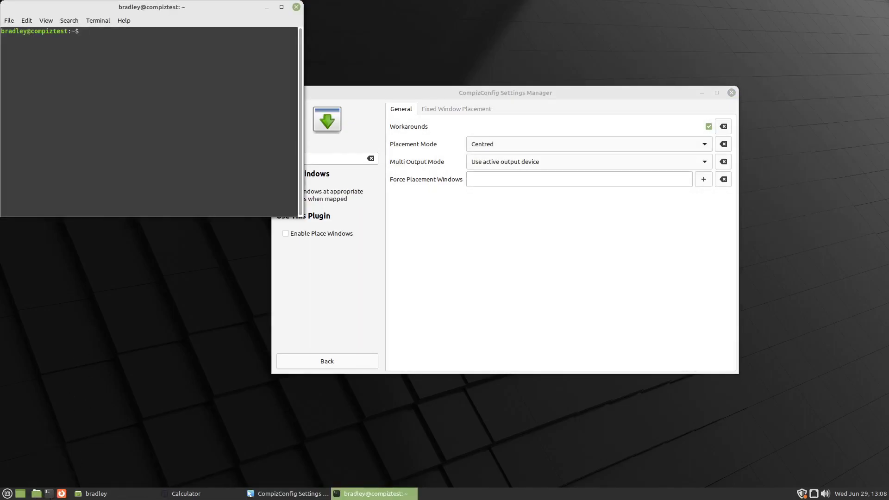
middle_click(388, 496)
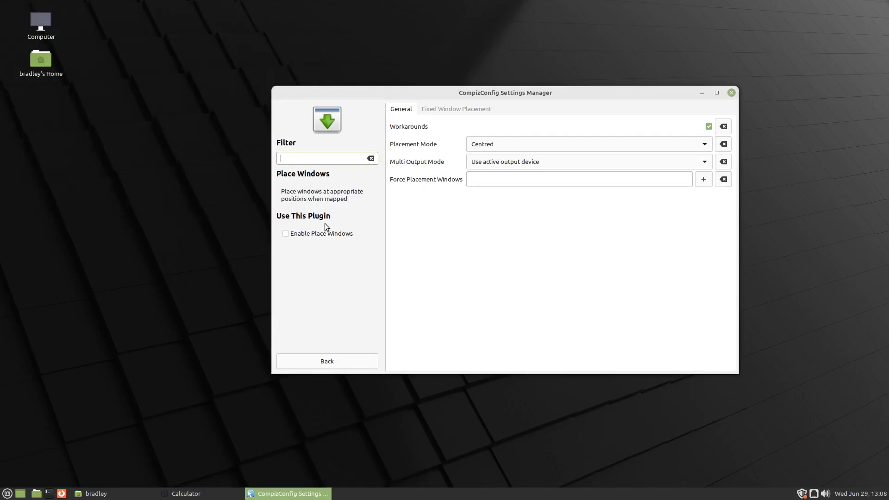
Enable Place Windows, test it with a new terminal, close that terminal and return to the plugin list
click(325, 236)
click(48, 494)
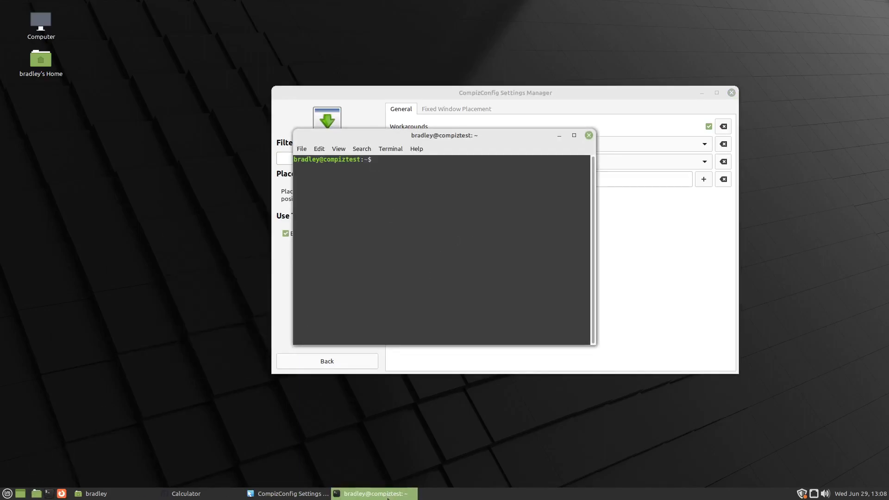
middle_click(391, 495)
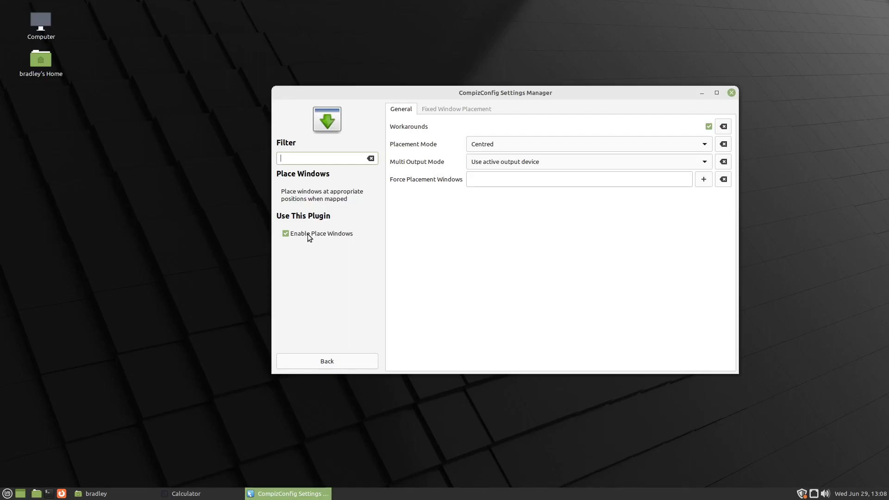
click(349, 362)
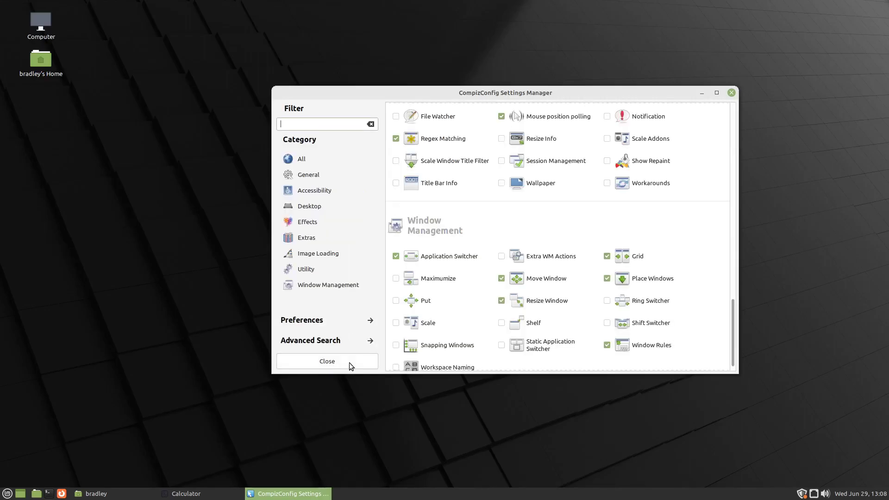
Enable the Ring Switcher plugin, and cycle forwards and backwards through the open windows with it to select the file manager
click(663, 305)
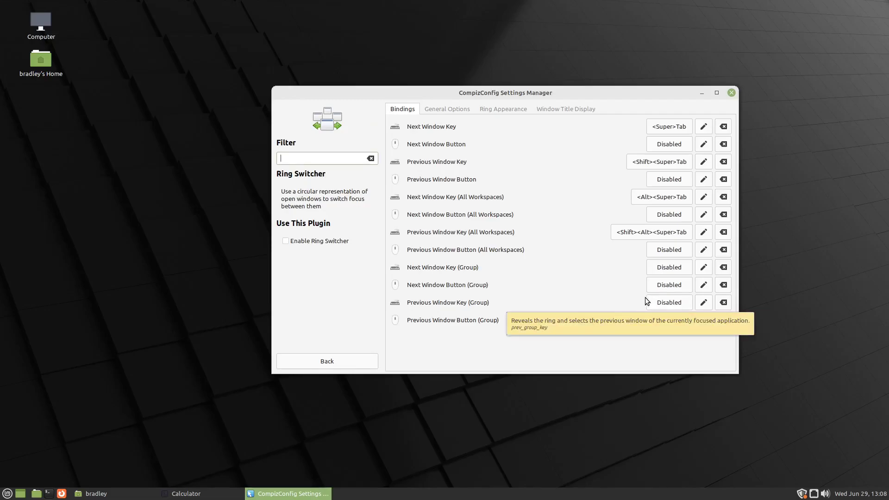
click(299, 244)
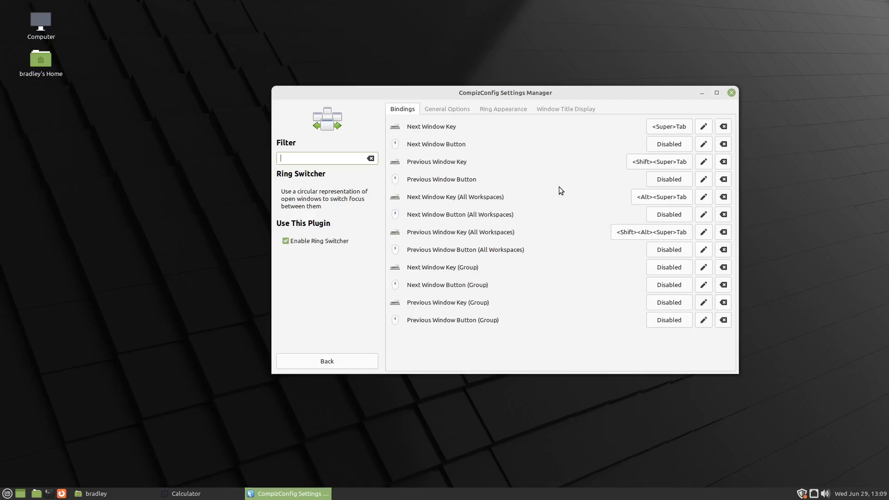
key(super+Tab)
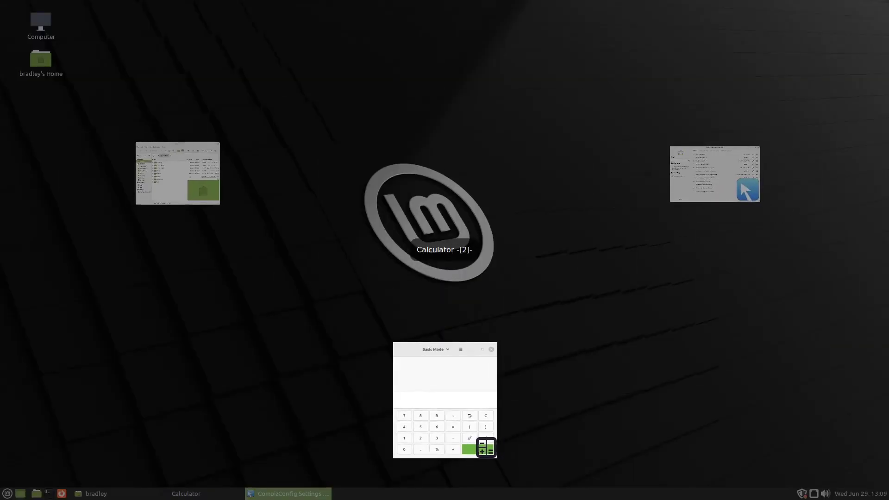
key(super+Tab)
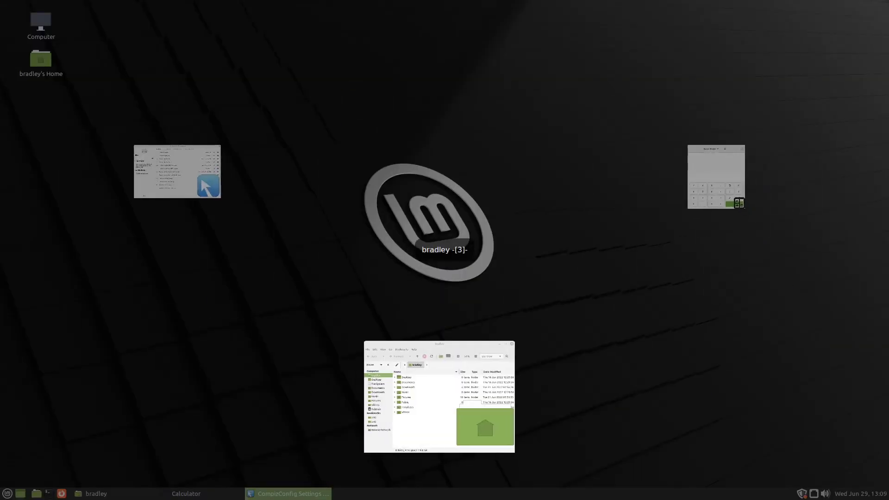
key(super+Tab)
key(super+Tab)
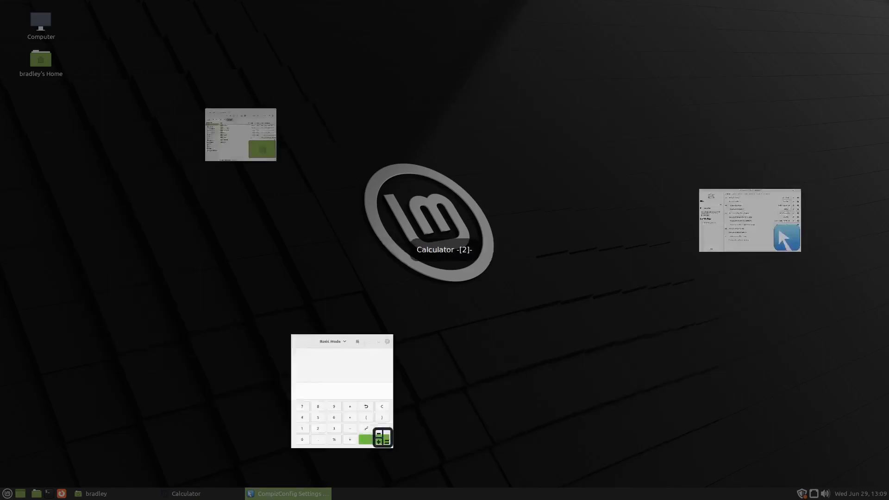
key(super+shift+Tab)
key(super+shift+Tab)
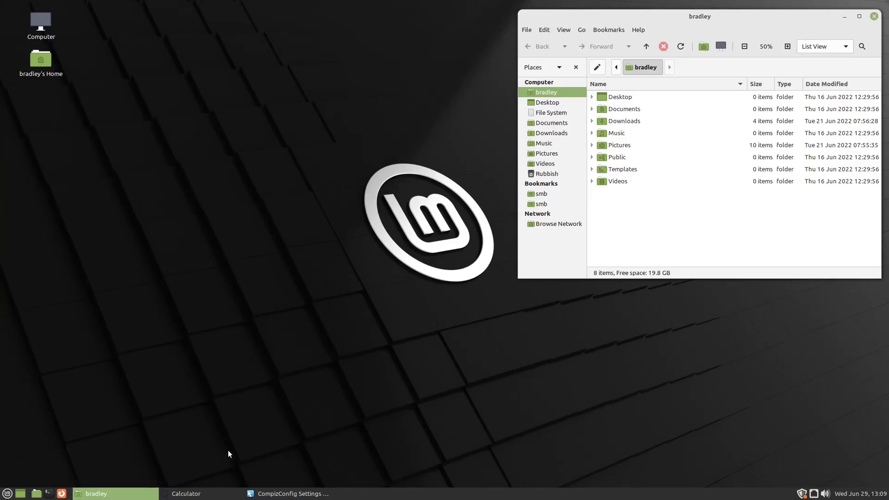
Switch to the settings manager with Ring Switcher, and bring up the calculator, file manager and settings manager windows one after another
key(super+Tab)
key(super+Tab)
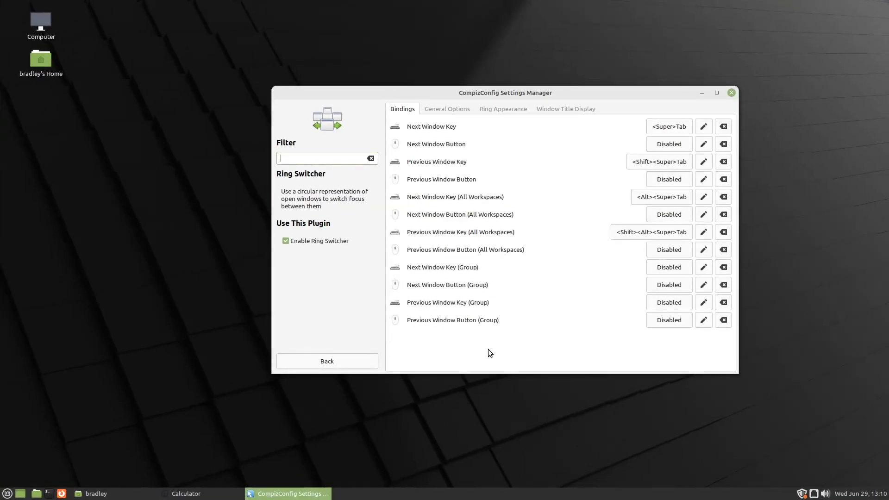
ctrl+alt+drag(207, 415, 343, 410)
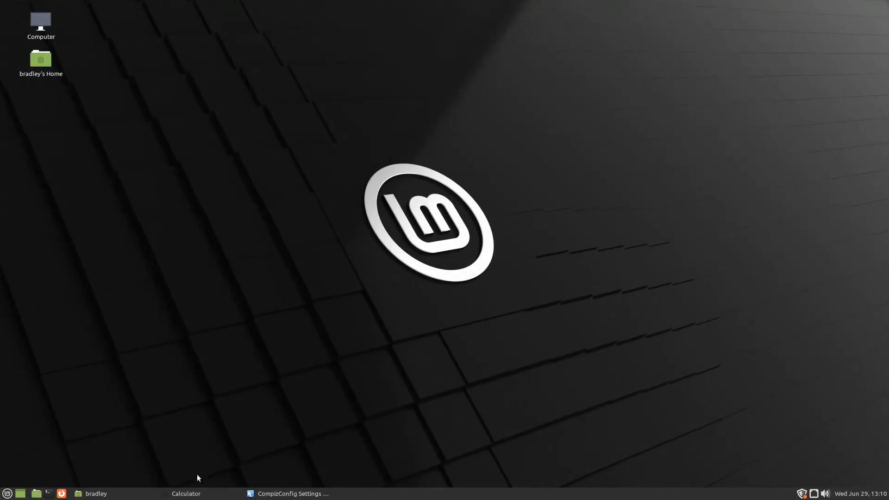
click(199, 498)
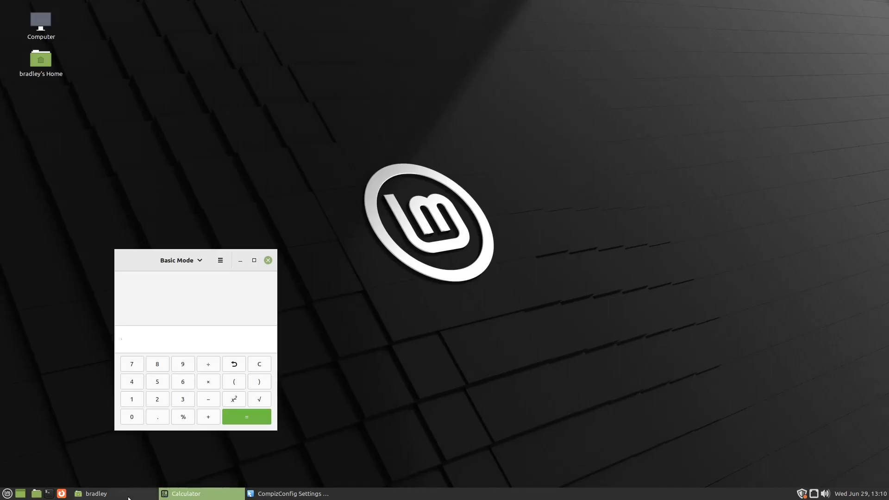
click(133, 498)
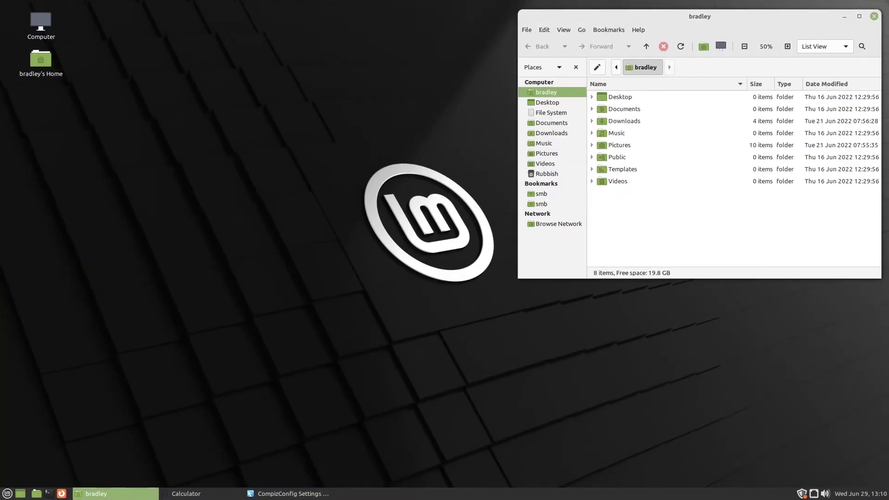
click(270, 498)
drag(138, 374, 315, 373)
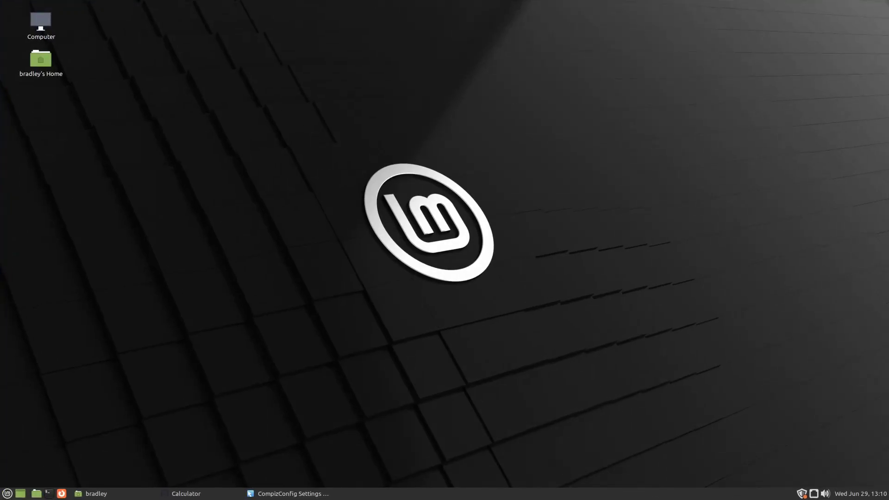
Open the About Me and Backup Tool windows, and move the About window away so the two no longer overlap
click(7, 494)
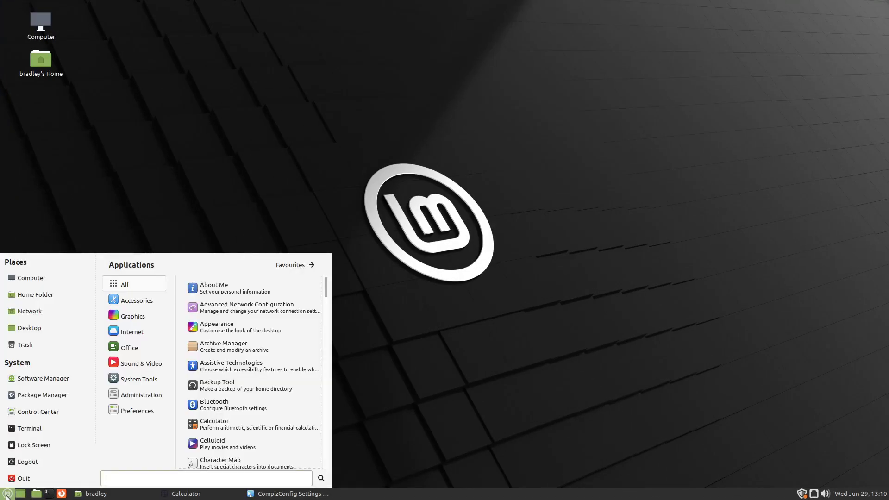
click(257, 292)
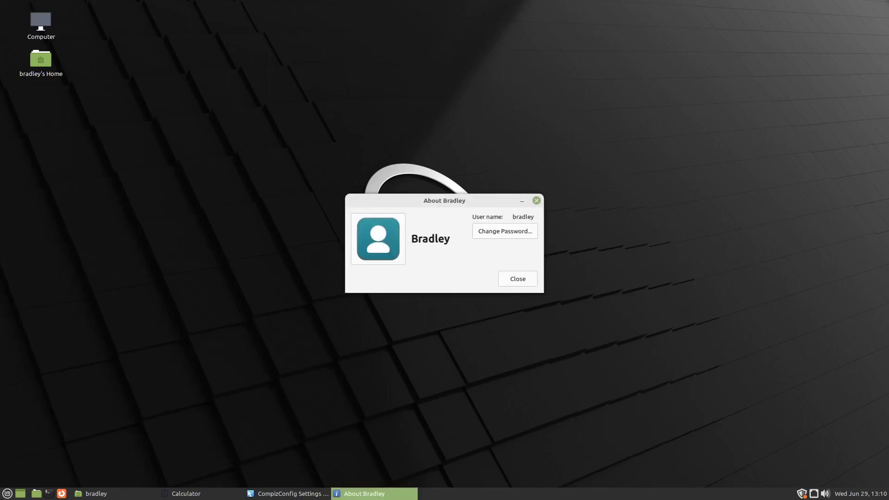
click(7, 493)
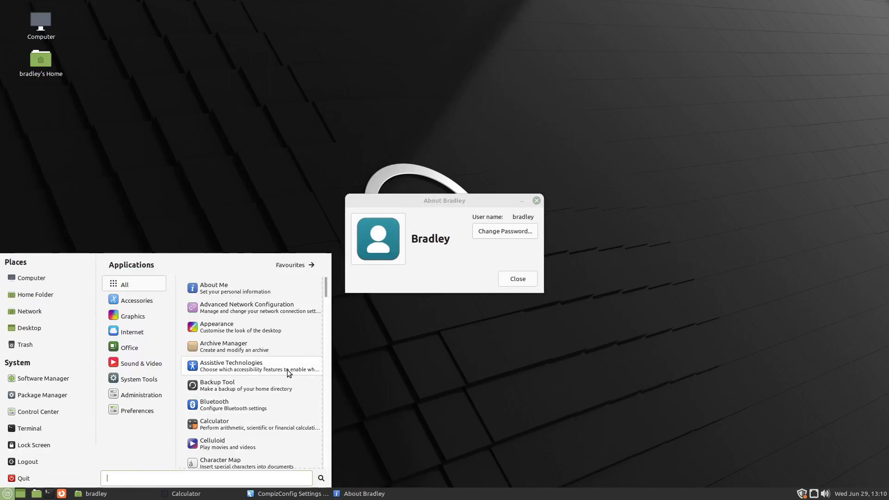
key(Escape)
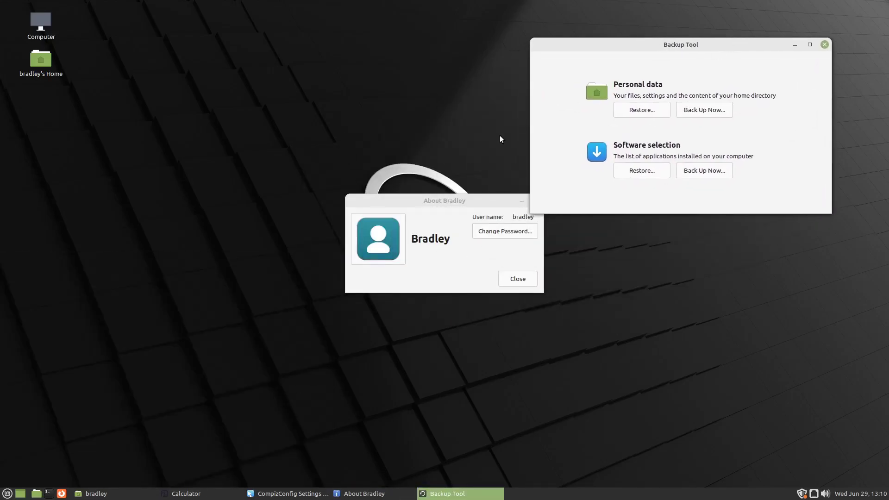
click(448, 200)
drag(397, 201, 227, 103)
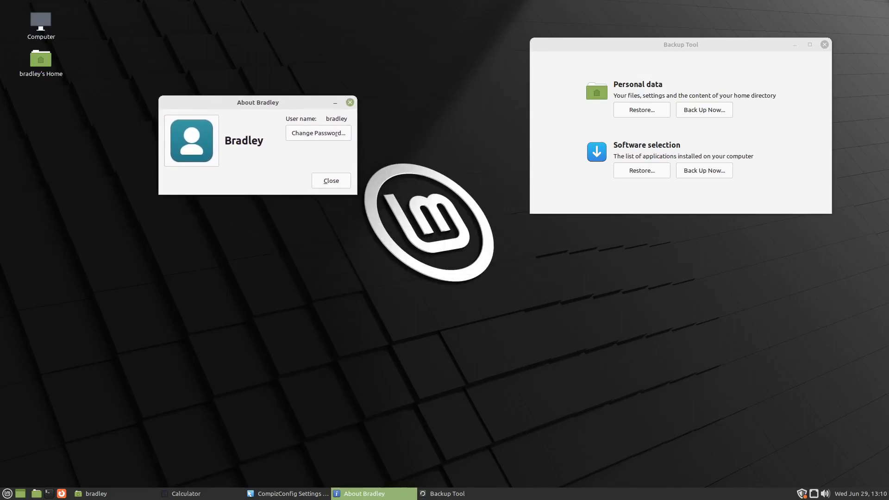
Cycle through all the open windows with Ring Switcher and select the CompizConfig Settings Manager
key(alt+Tab)
key(super+Tab)
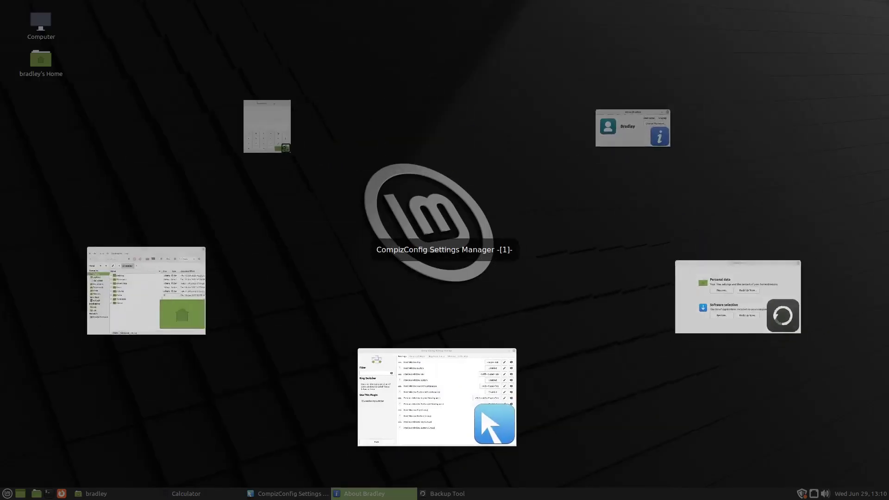
key(super+Tab)
key(super+Tab)
key(super+Tab)
key(super+Tab)
key(super+Tab)
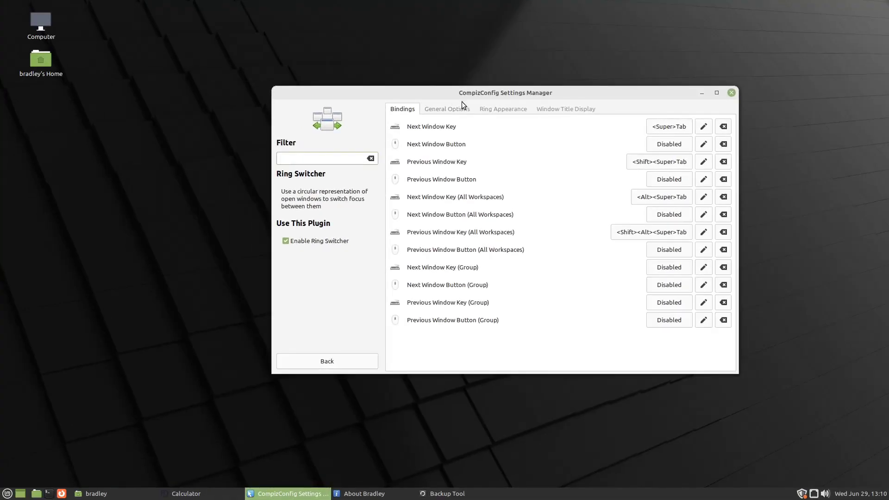
Show Ring Switcher's general options, and test mouse selection in the ring by picking Backup Tool and CompizConfig Settings Manager
click(444, 109)
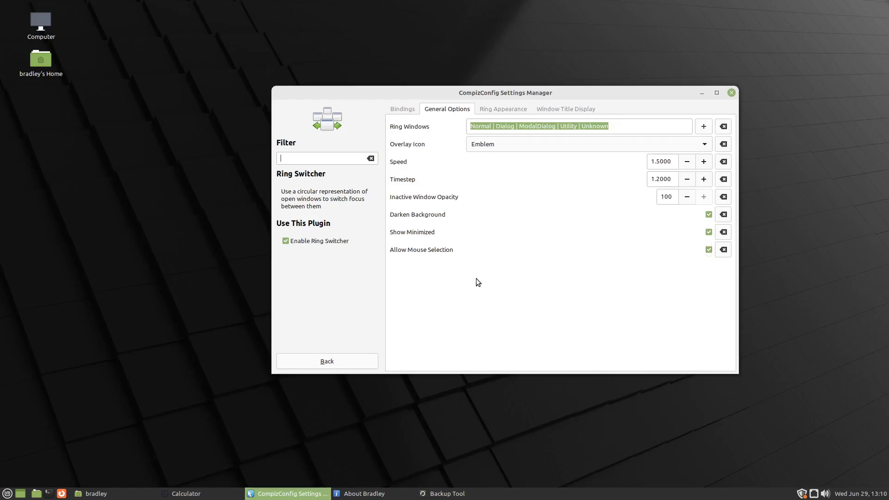
key(super+Tab)
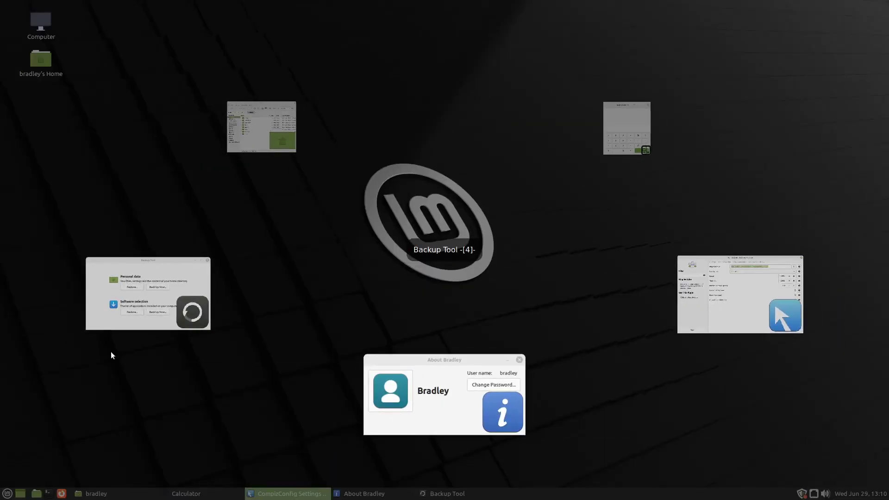
click(156, 291)
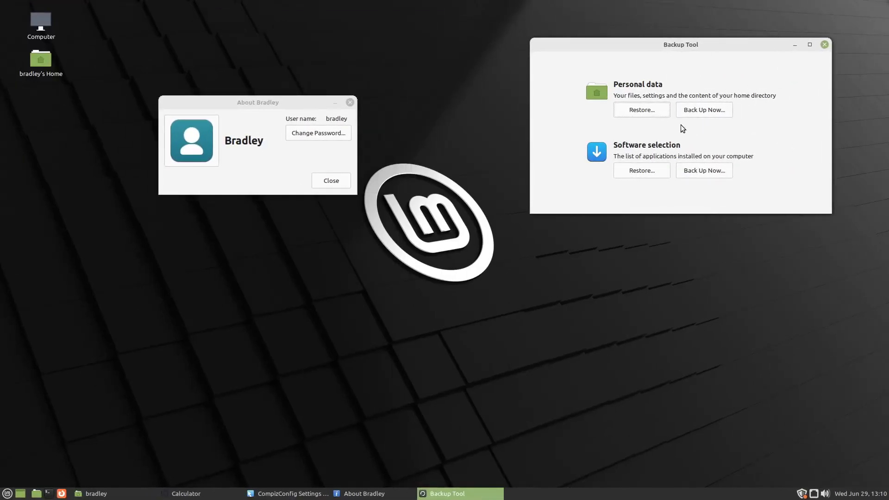
key(super+Tab)
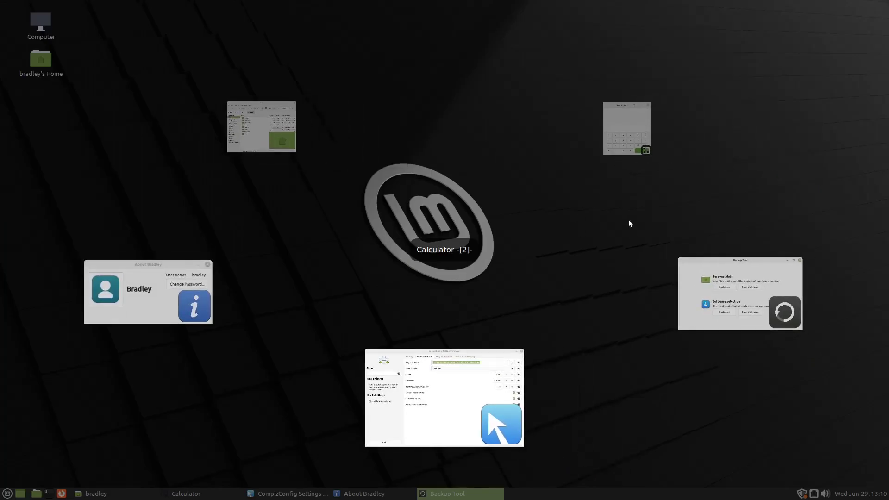
key(super+Tab)
key(super+Tab)
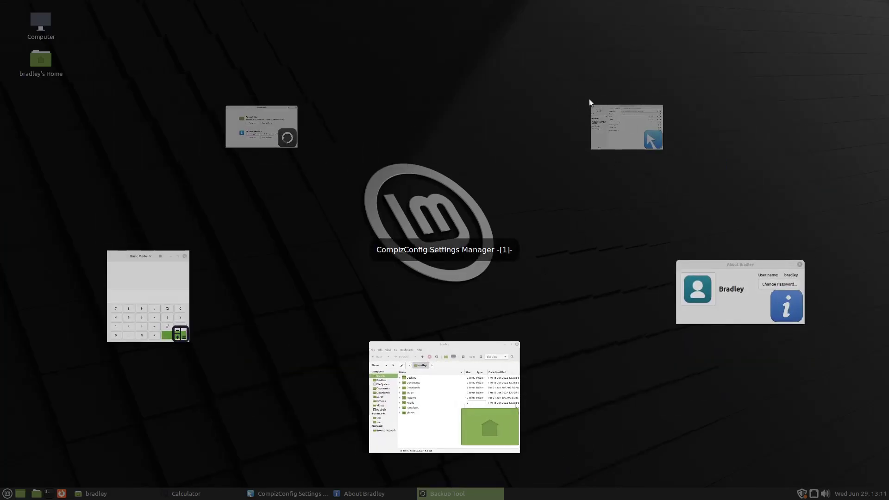
key(super+Tab)
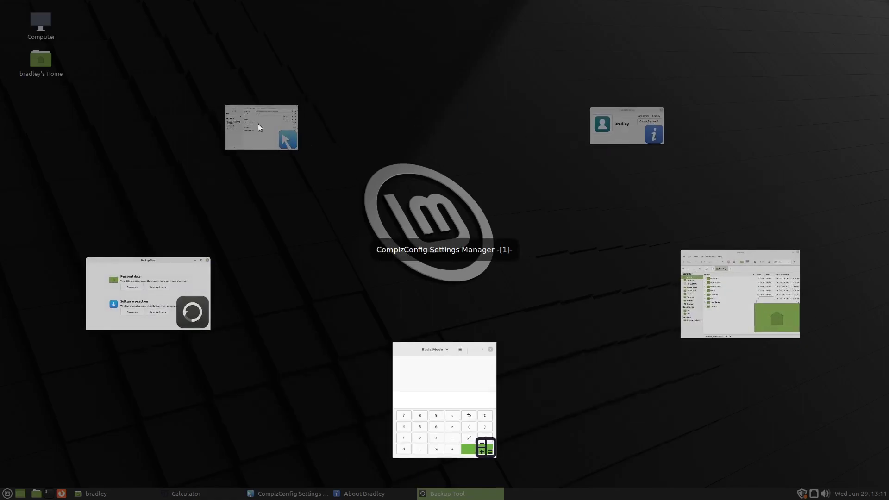
click(264, 122)
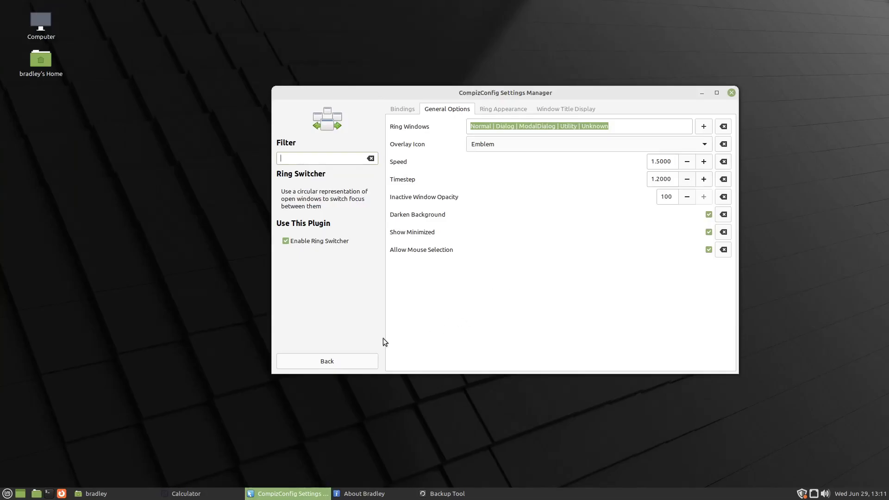
Enable Shift Switcher in place of Ring Switcher, and set its Initiate Screen Corner / Edge (All Workspaces) to BottomRight
click(370, 360)
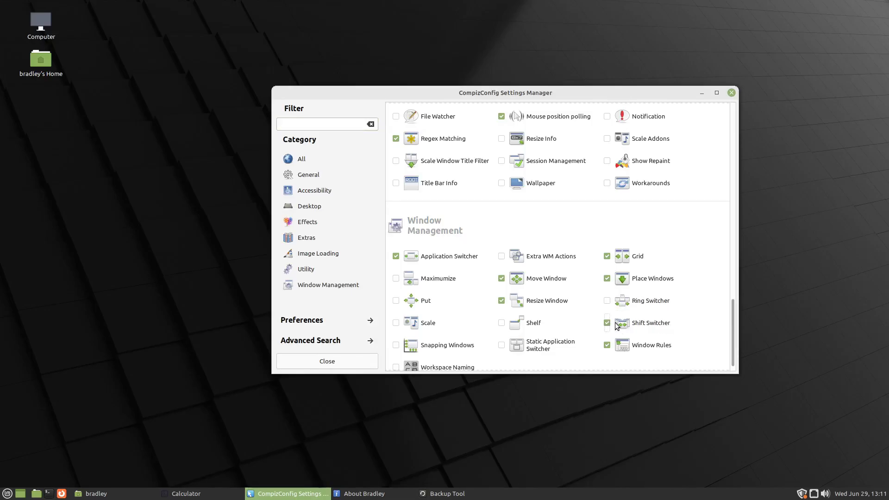
click(647, 324)
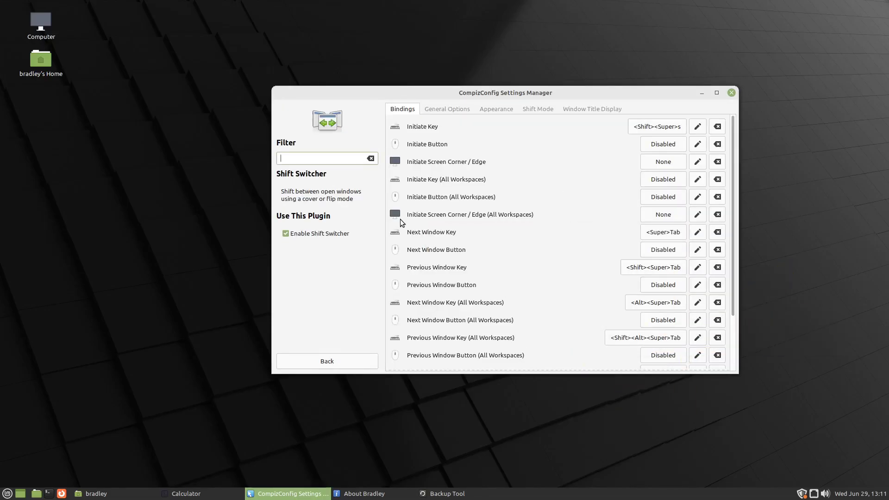
click(649, 214)
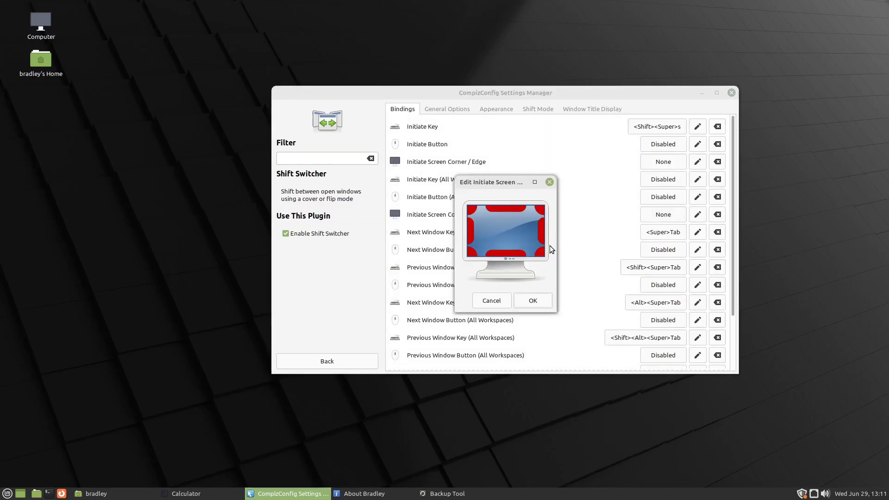
click(545, 296)
Trigger Shift Switcher from its screen corner, flip forwards and backwards through the open windows, and return to the settings manager
mouse_move(888, 499)
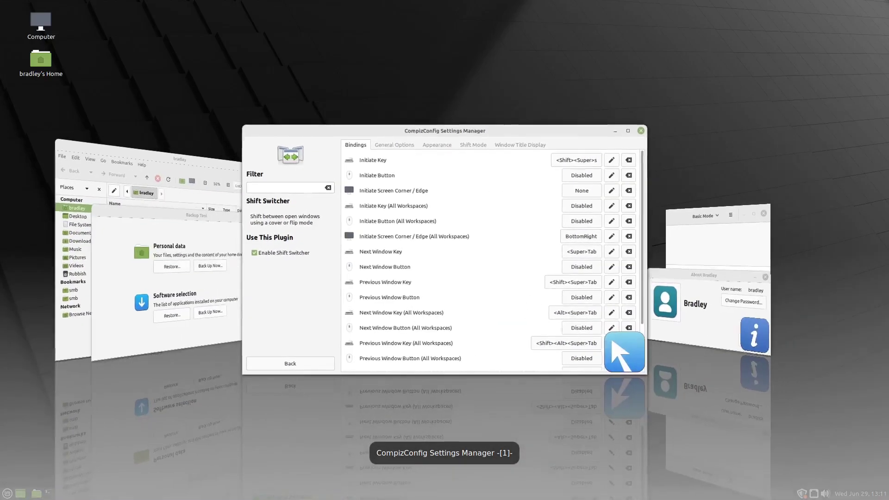
key(Right)
key(Right)
key(Right)
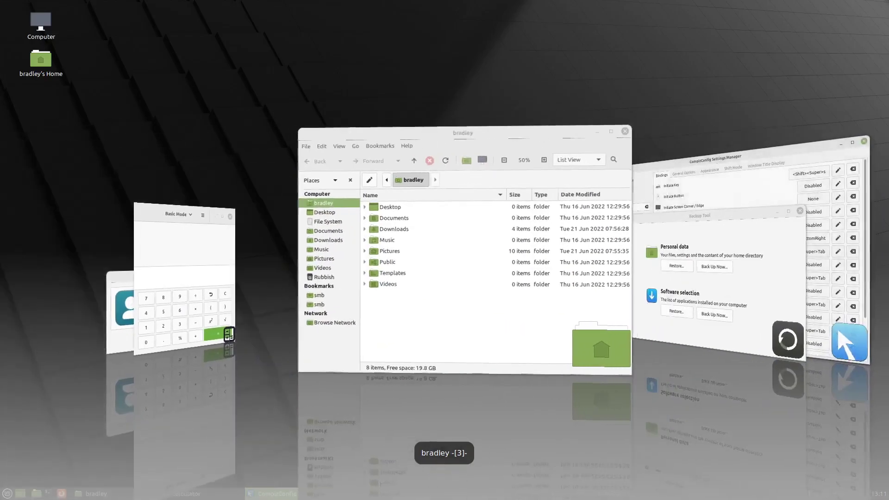
key(Right)
key(Right)
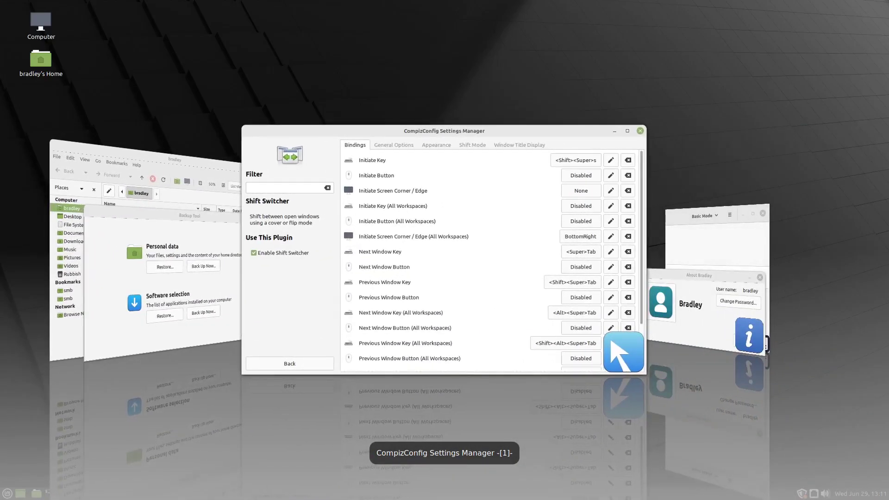
key(Right)
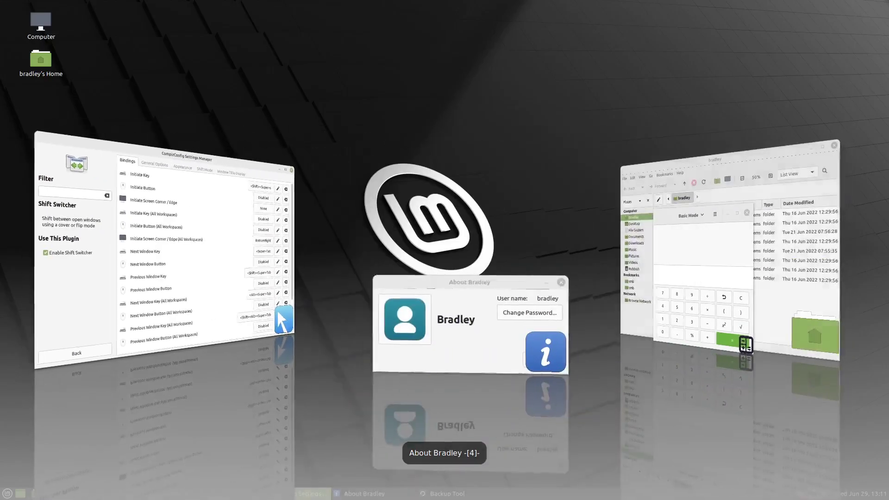
key(Right)
key(Right)
key(Right)
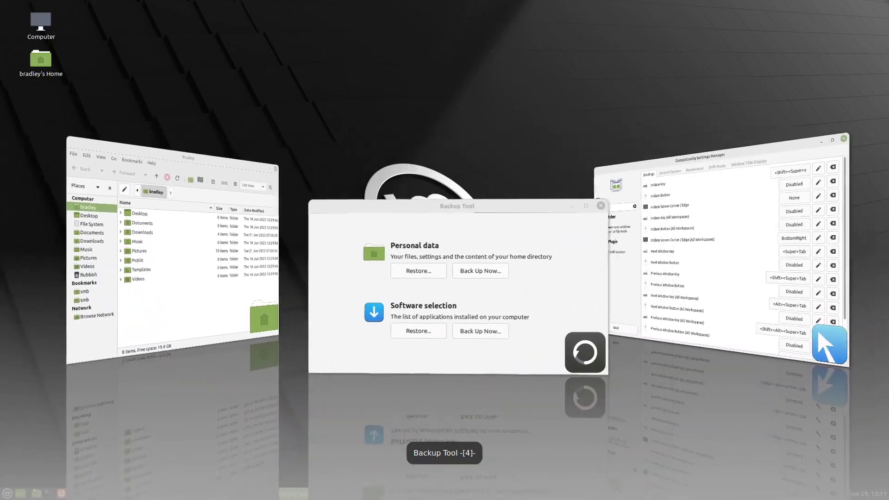
key(Left)
key(Left)
key(Left)
key(Left)
key(Left)
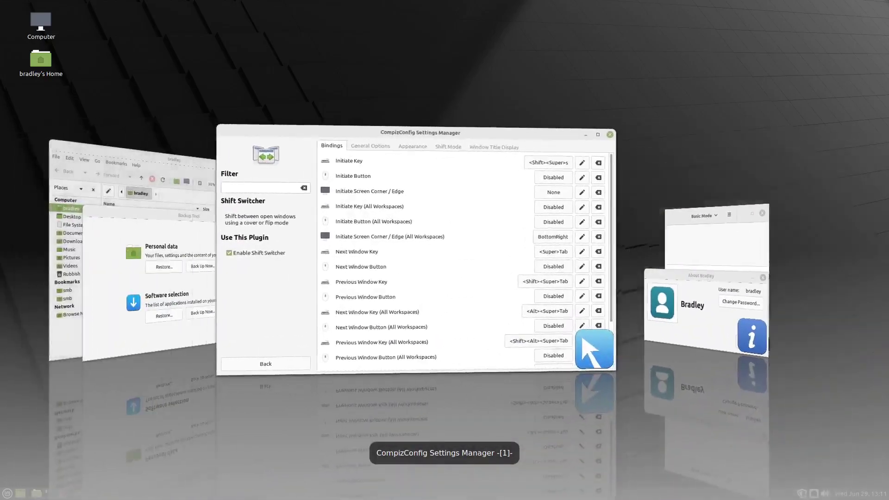
key(Right)
key(Return)
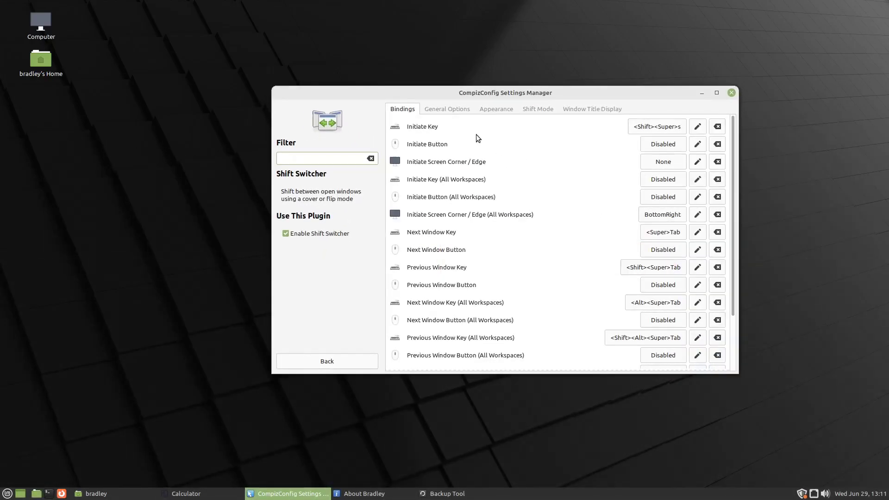
Review Shift Switcher's general and appearance options, and flip through the windows from the screen corner to test its look
click(453, 111)
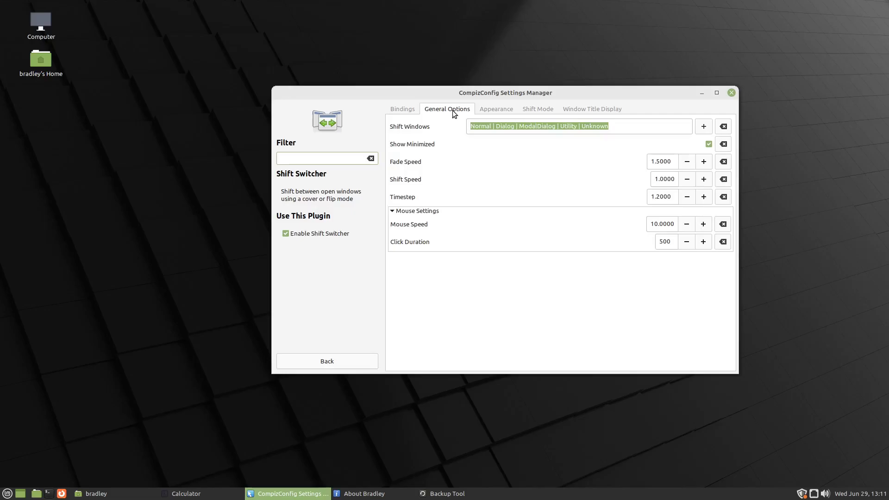
click(492, 114)
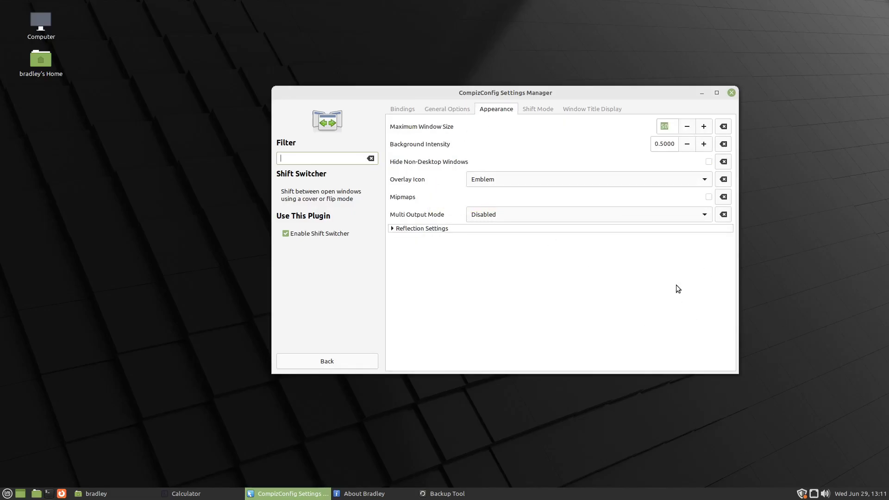
scroll(888, 499, down, 1)
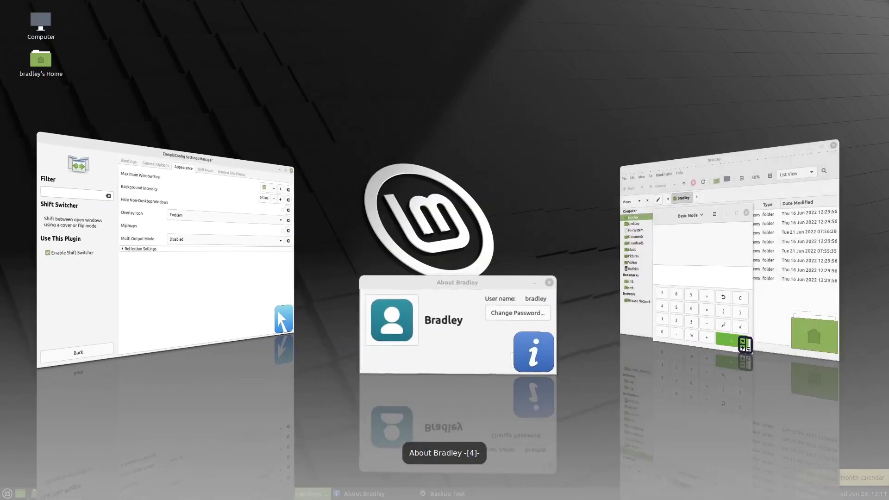
scroll(888, 499, down, 4)
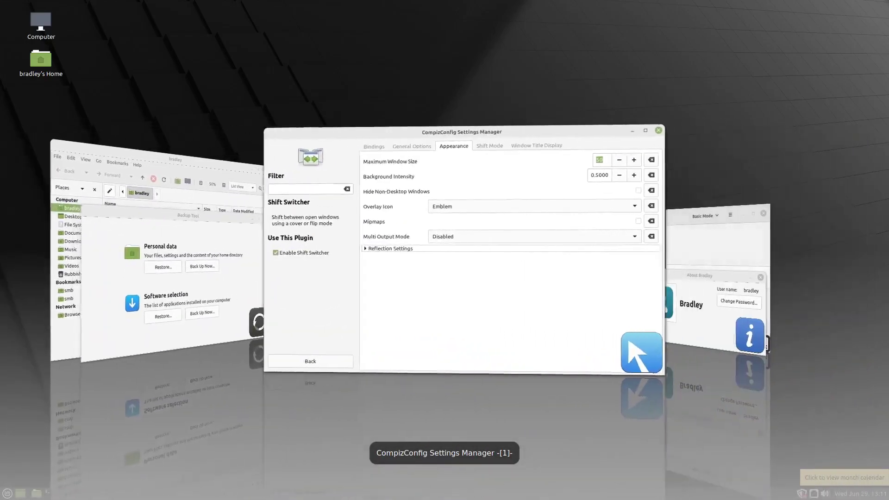
click(888, 499)
Set Shift Switcher's overlay icon to Big, and flip through the open windows from the screen corner to pick the home folder window
scroll(531, 187, down, 1)
mouse_move(888, 499)
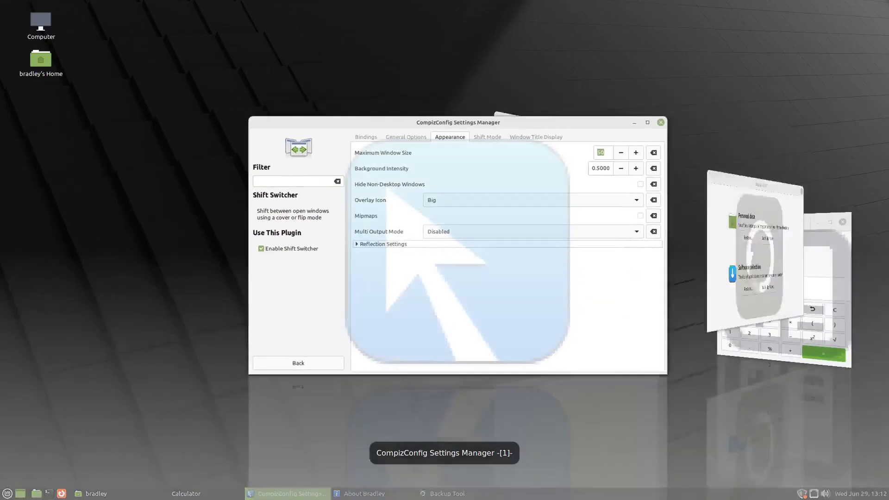
scroll(888, 499, down, 2)
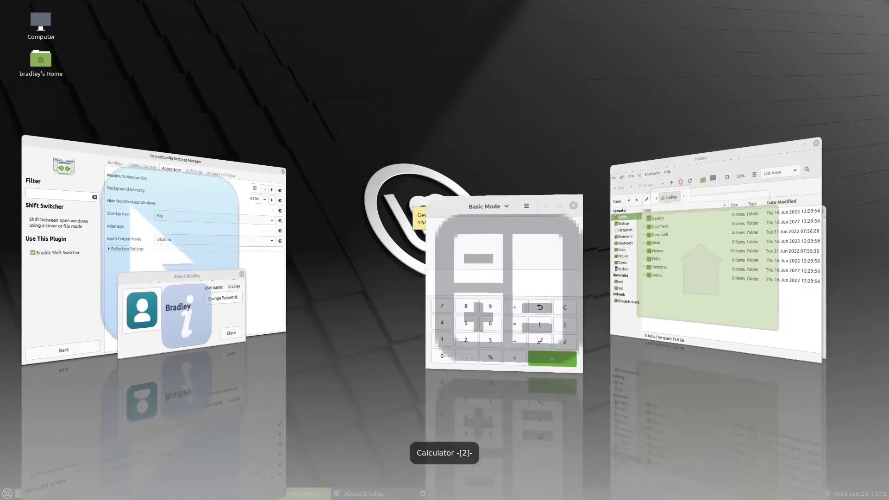
scroll(888, 499, down, 2)
scroll(888, 499, up, 1)
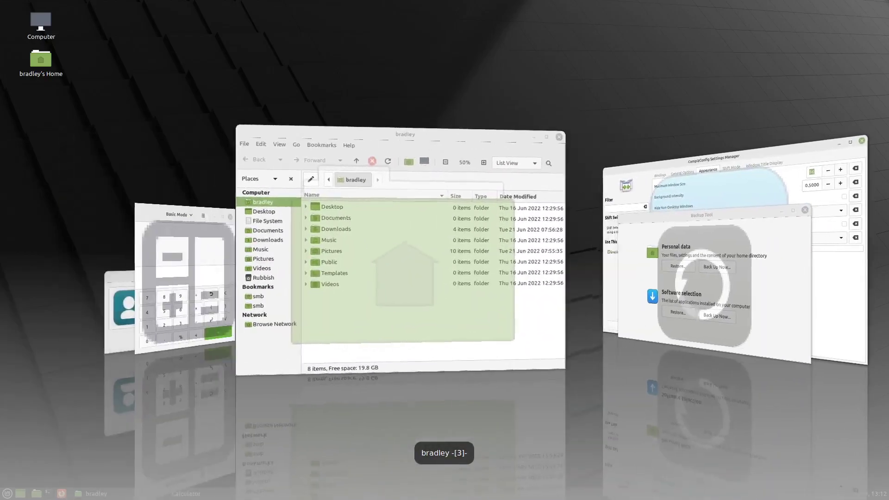
click(466, 204)
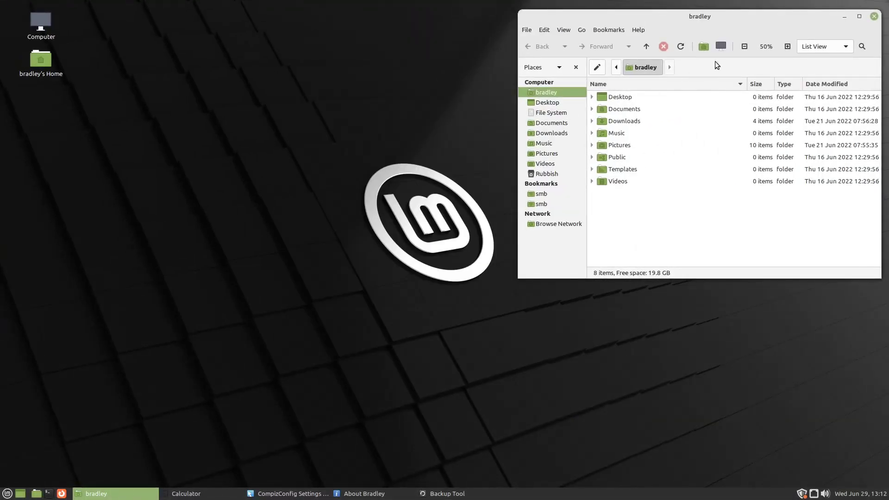
Minimise the home folder window, and cycle through the switcher to see how it is represented before returning to the settings manager
click(844, 17)
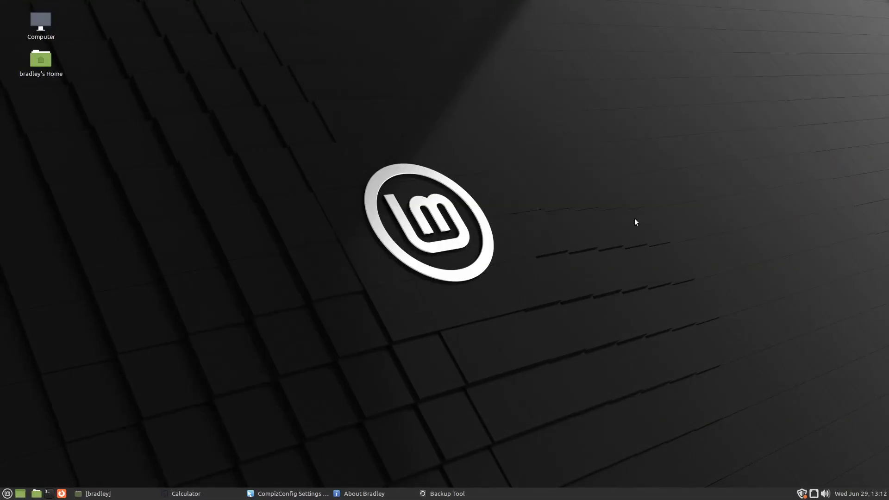
key(alt+Tab)
key(alt+Tab)
key(alt+Tab)
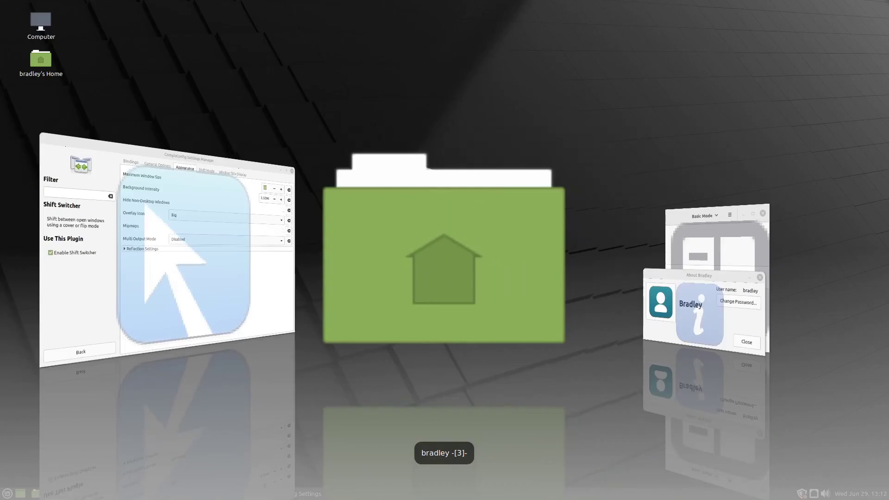
key(alt+Tab)
key(alt+Tab)
key(alt+Tab)
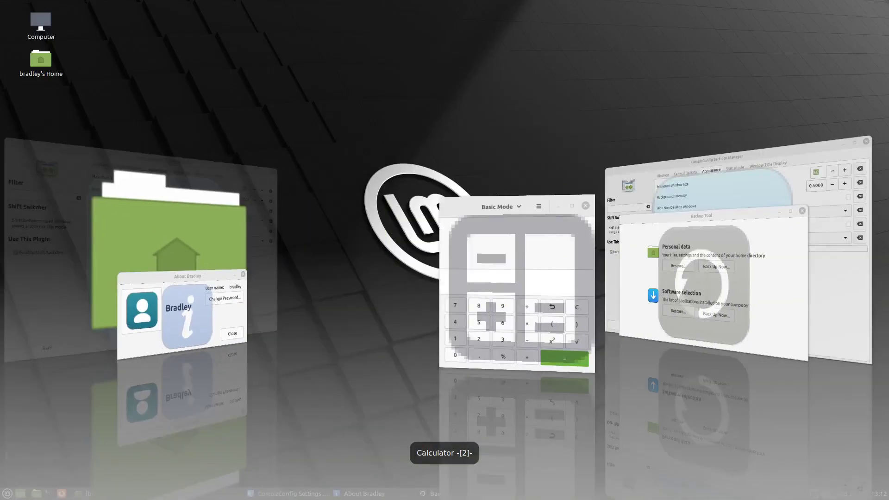
key(alt+Tab)
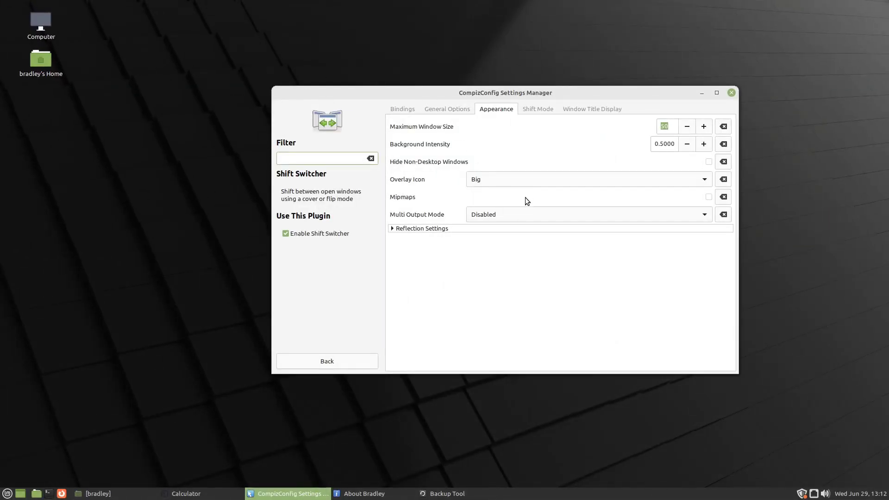
Try the None overlay icon in Shift Switcher from the screen corner, and restore the Emblem option
click(516, 181)
click(496, 153)
mouse_move(888, 499)
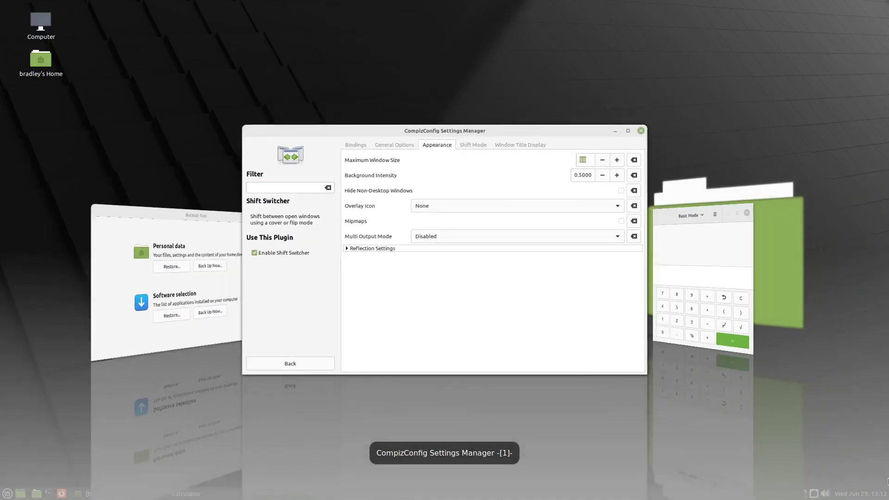
click(614, 366)
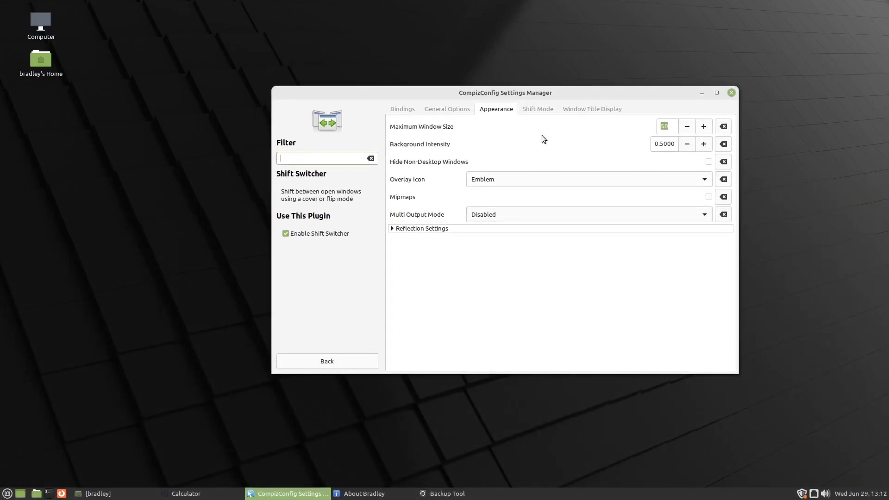
Show Shift Switcher's Shift Mode options, and restore the minimised home folder window by flipping to it in Cover mode
click(539, 110)
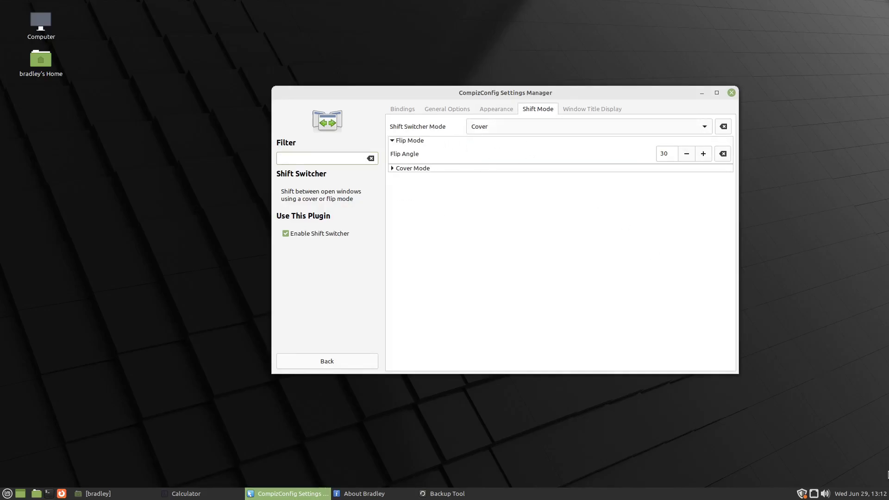
mouse_move(888, 499)
click(756, 404)
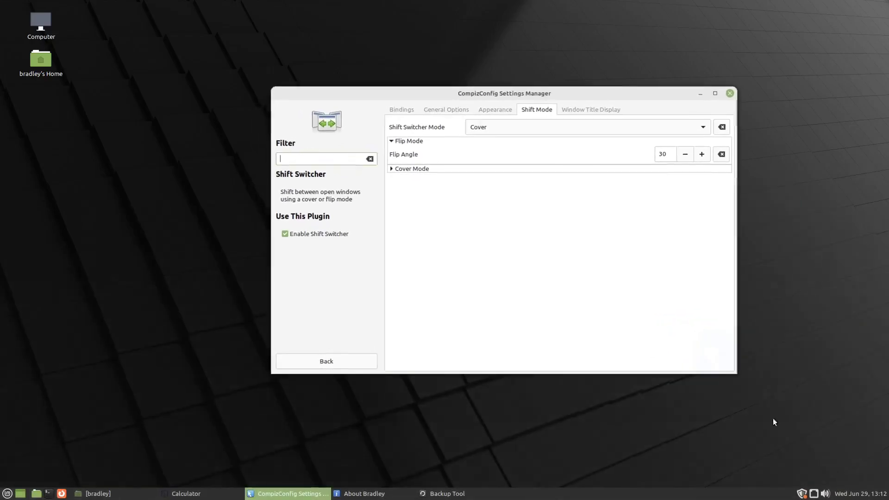
scroll(888, 499, down, 3)
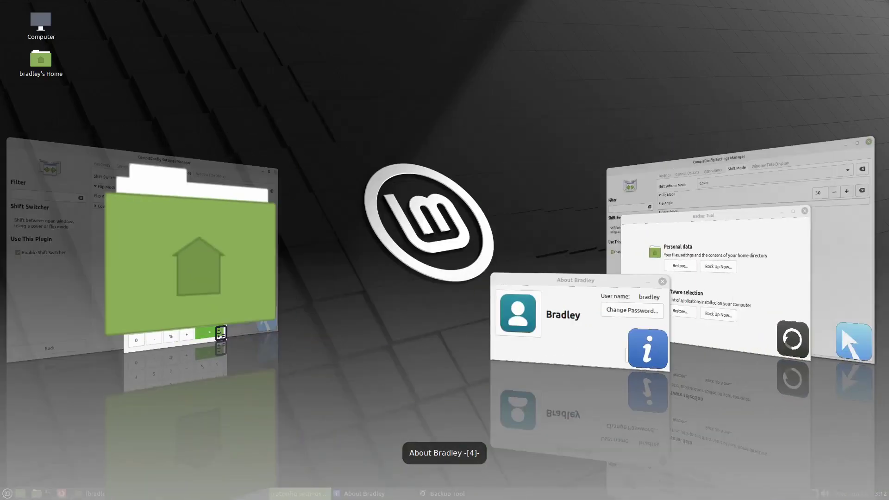
scroll(888, 499, down, 4)
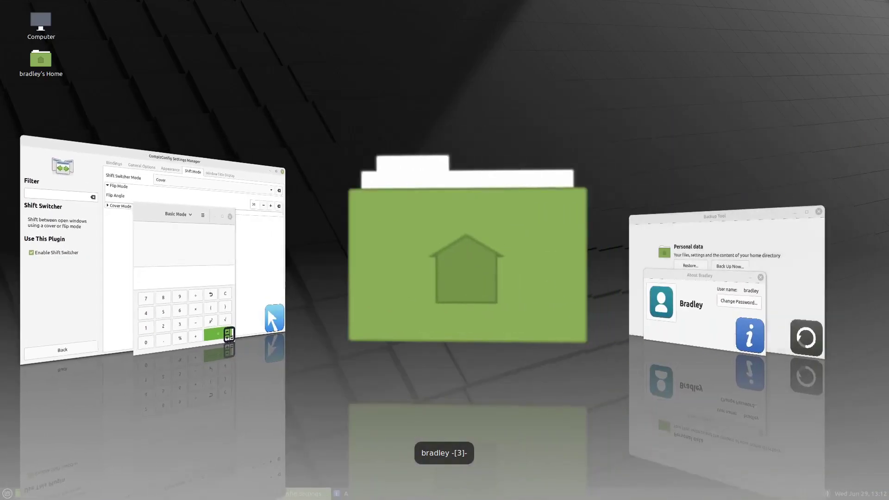
click(548, 282)
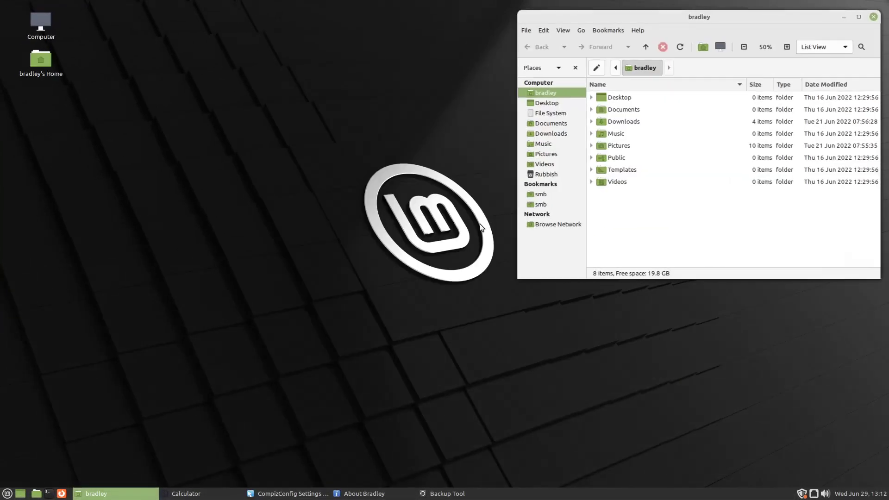
Trigger Shift Switcher from its screen corner again and flip back to CompizConfig Settings Manager
mouse_move(888, 499)
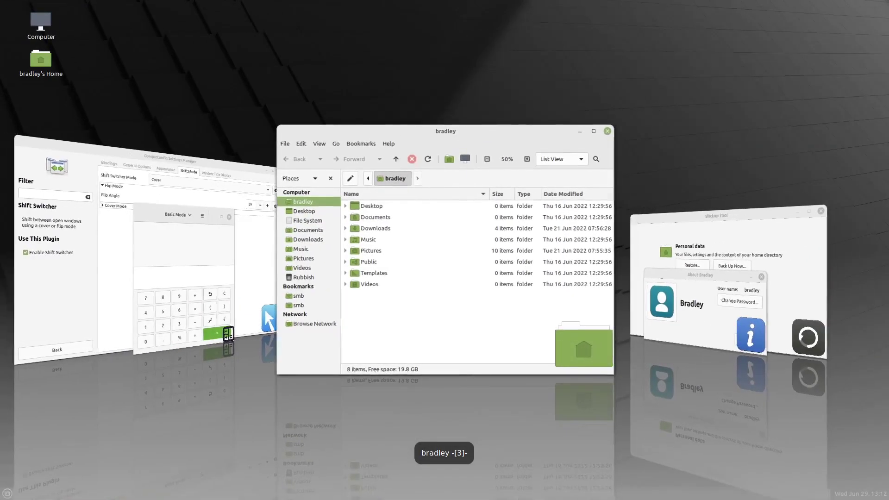
scroll(888, 499, up, 3)
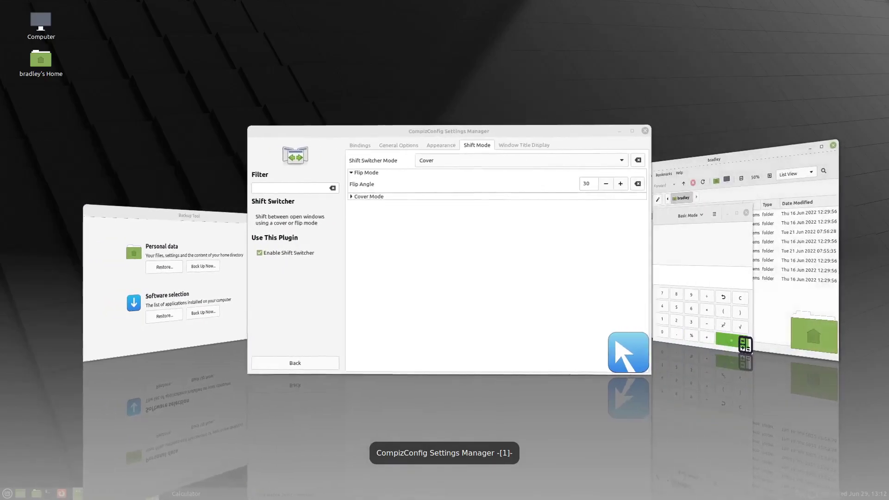
click(410, 233)
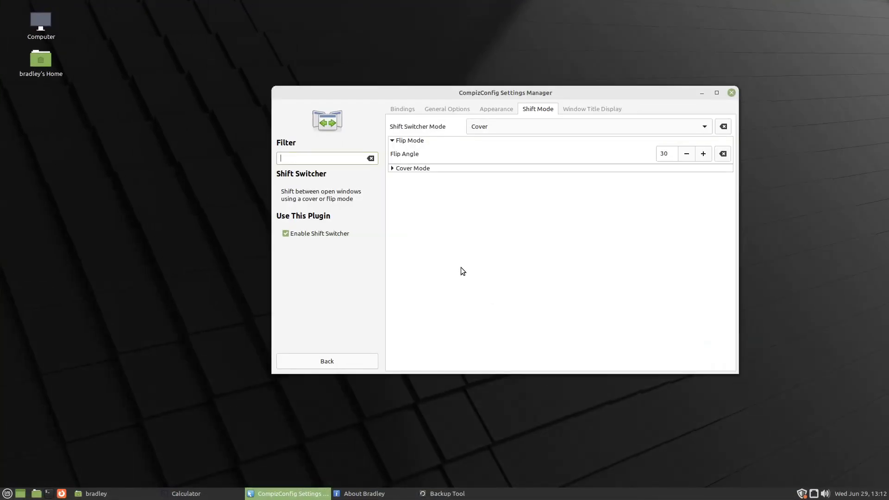
Set Shift Switcher Mode to Flip, and cycle through the open windows to test it
scroll(506, 129, down, 1)
key(super+Tab)
key(super+Tab)
key(super+Tab)
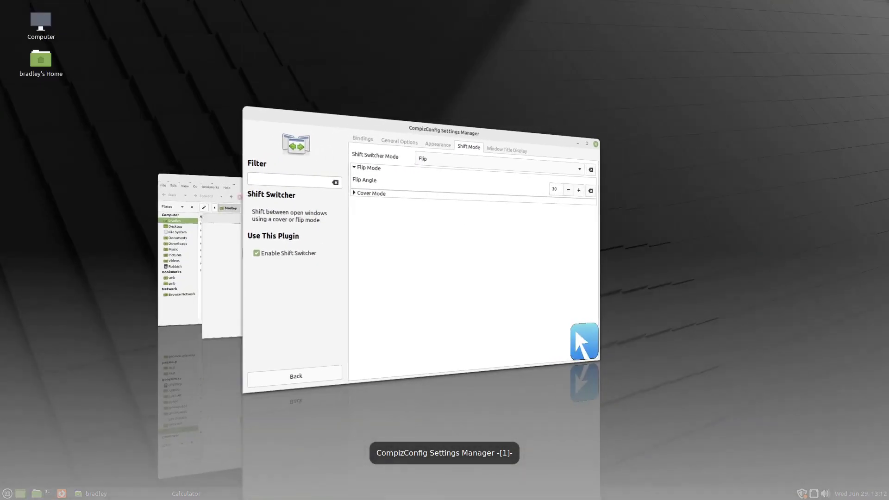
key(super+Tab)
key(super+Tab)
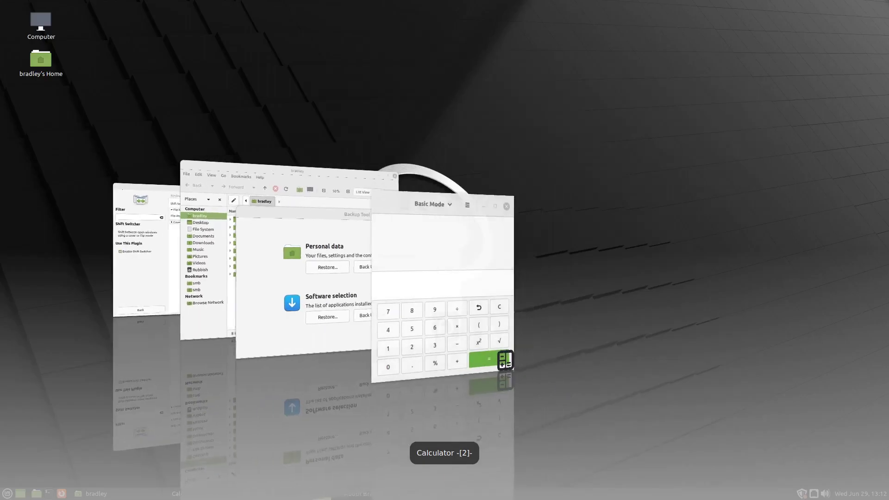
key(super+Tab)
key(super+Tab)
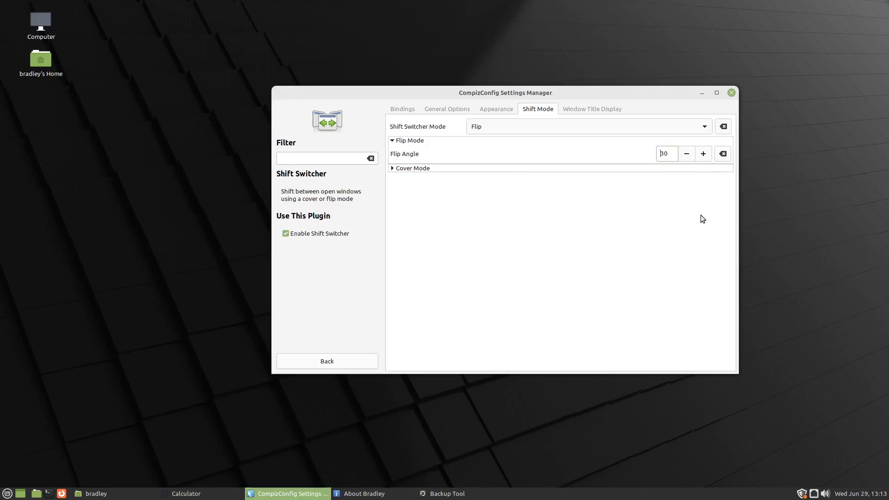
Set the Flip Angle to -30, and cycle through the windows to preview the new direction
text(-)
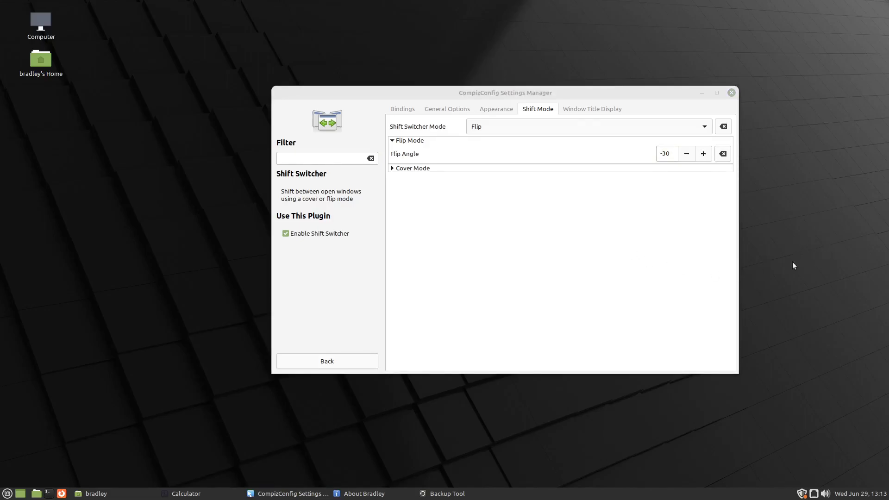
key(super+Tab)
key(super+Tab)
key(super+Tab)
key(super+Tab)
key(super+Tab)
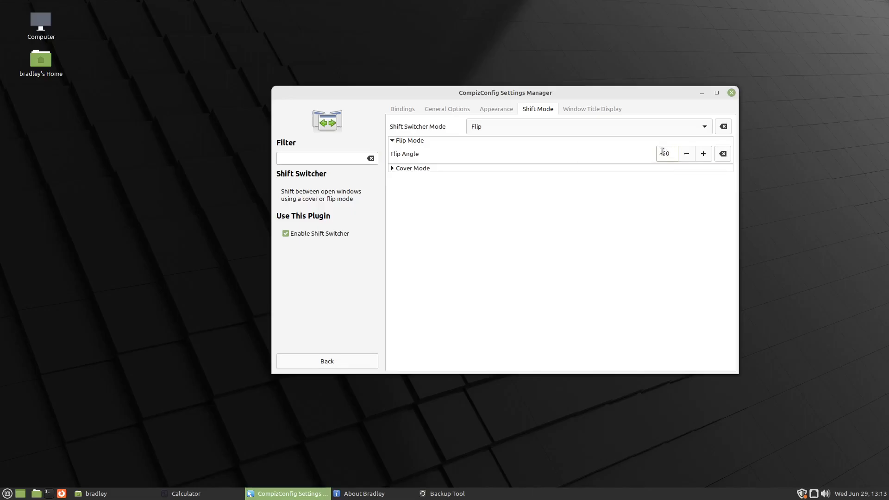
Set the Flip Angle to -60, flip forwards and backwards through the windows, and switch to the account's About window
key(super+Tab)
key(super+Tab)
key(super+Tab)
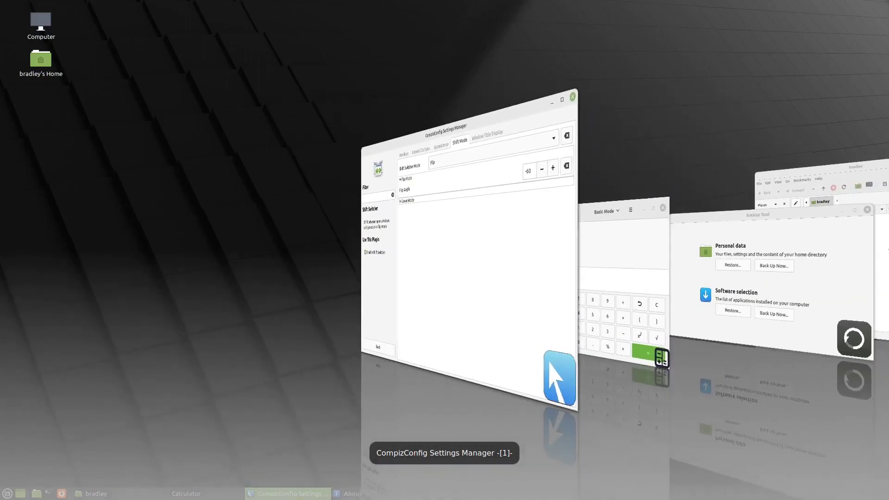
key(super+Tab)
key(super+Tab)
key(super+Tab)
key(super+Tab)
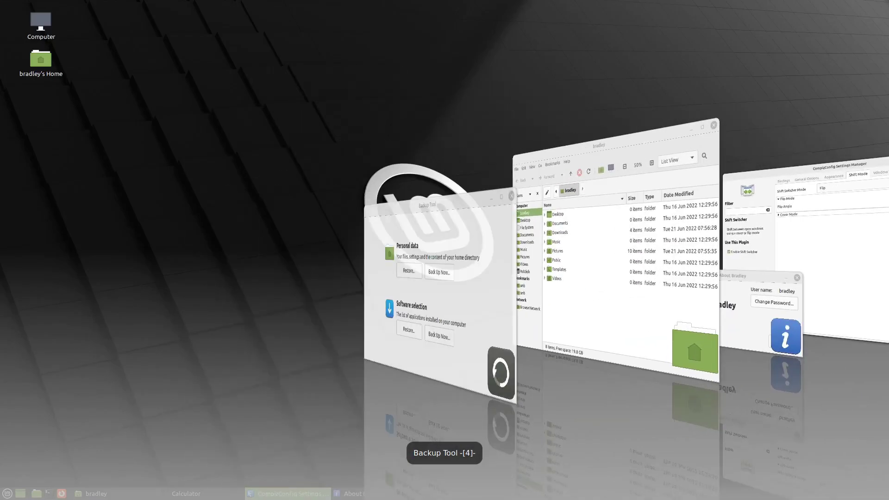
key(super+shift+Tab)
key(super+shift+Tab)
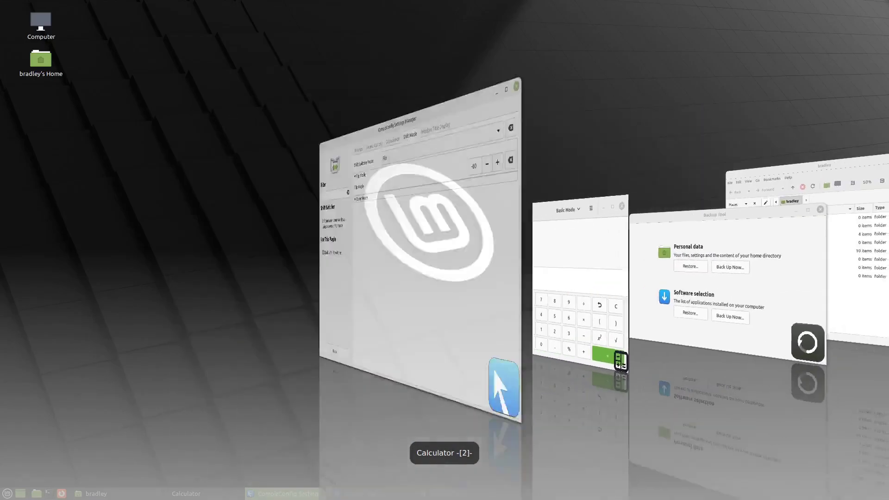
key(super+Tab)
key(super+Tab)
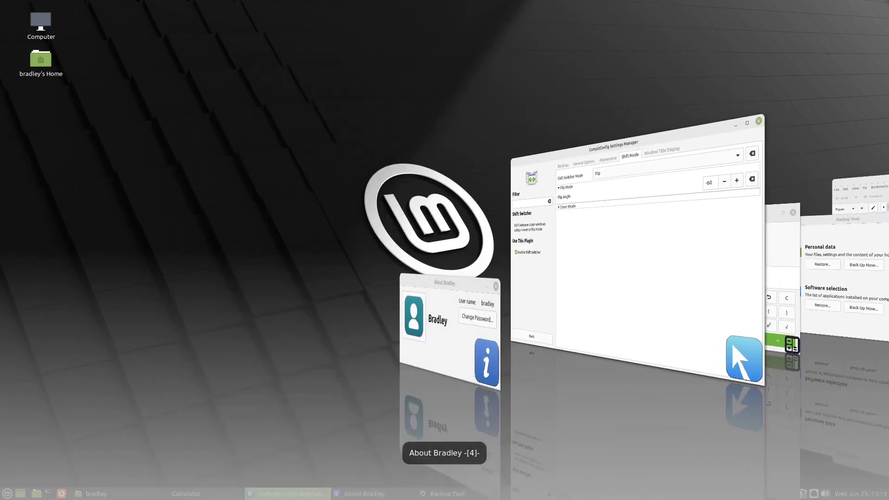
key(super+Tab)
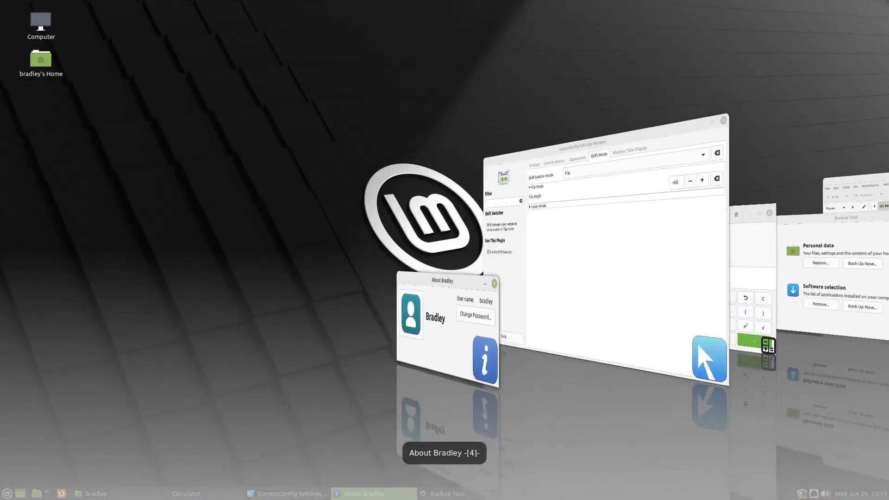
Cycle through the windows once more in Flip mode and return to CompizConfig Settings Manager
key(super+Tab)
key(super+Tab)
key(super+Tab)
key(super+Tab)
key(super+Tab)
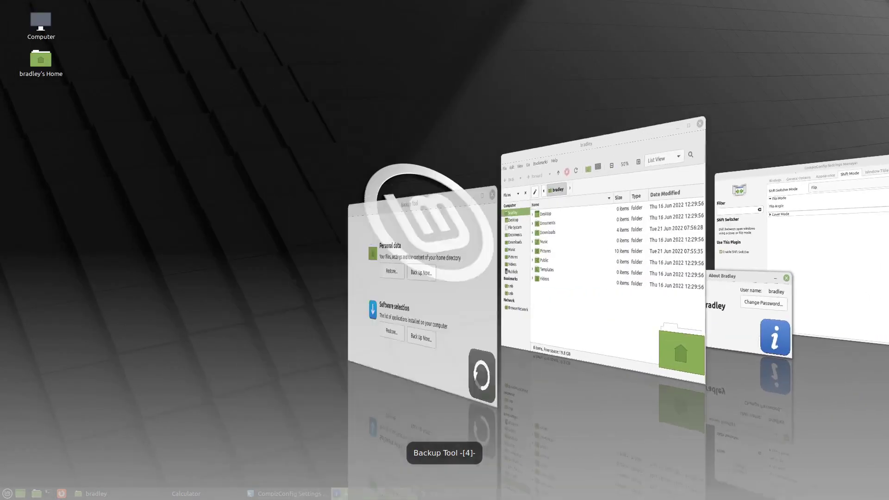
key(super+Tab)
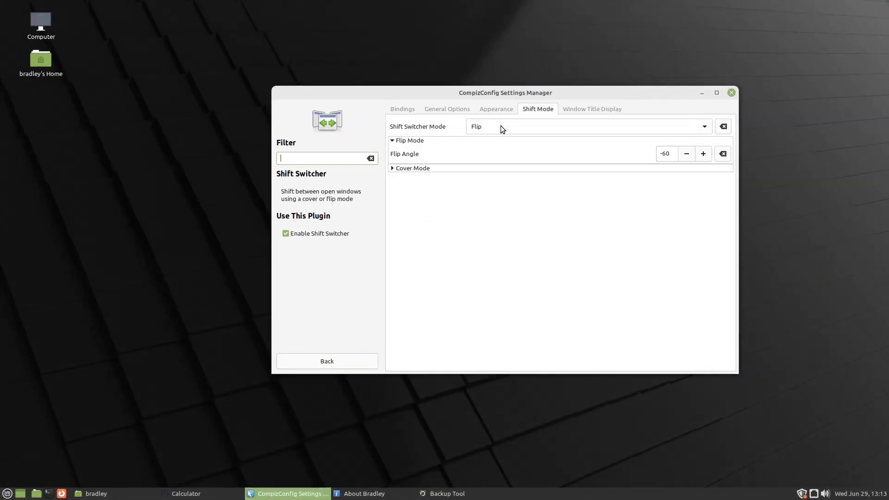
Set Shift Switcher back to Cover mode with a Cover Angle of 90, and test it by flipping through the windows from the screen corner
click(392, 169)
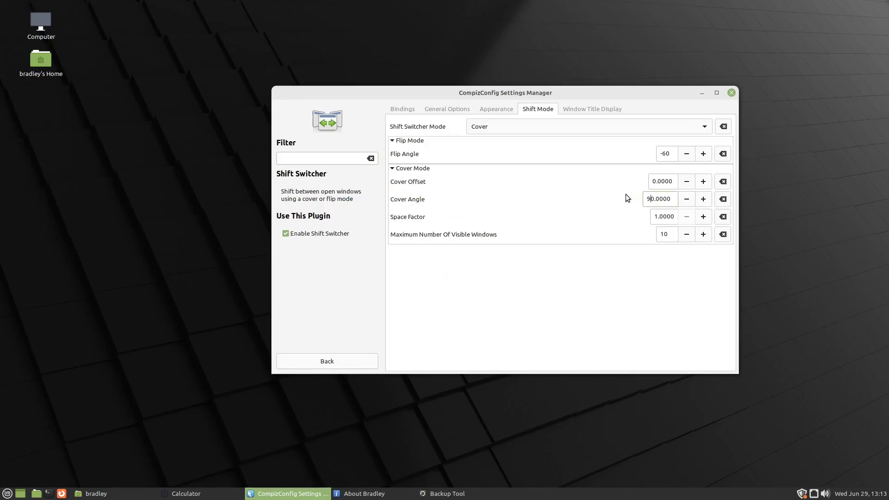
click(802, 224)
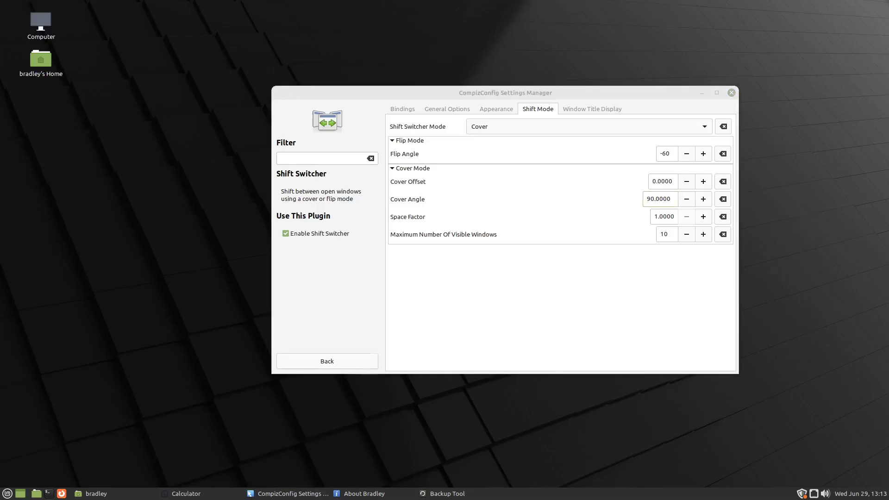
mouse_move(888, 499)
key(Right)
key(Right)
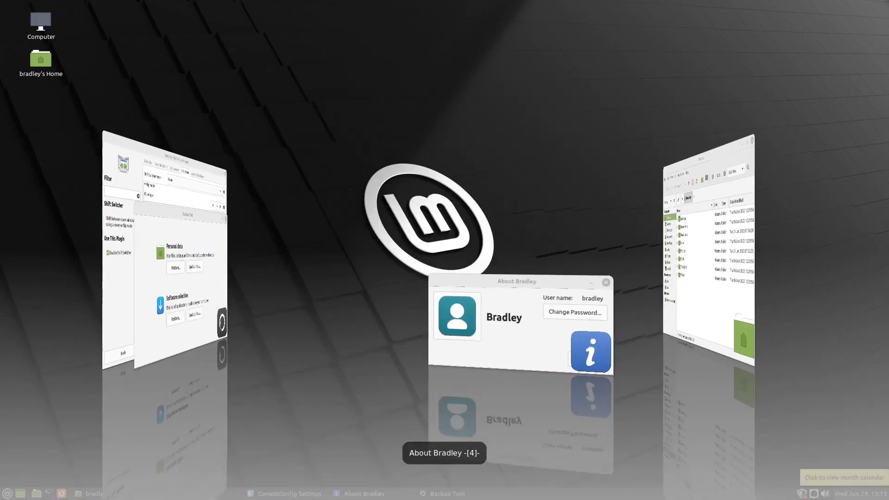
key(Right)
key(Right)
key(Right)
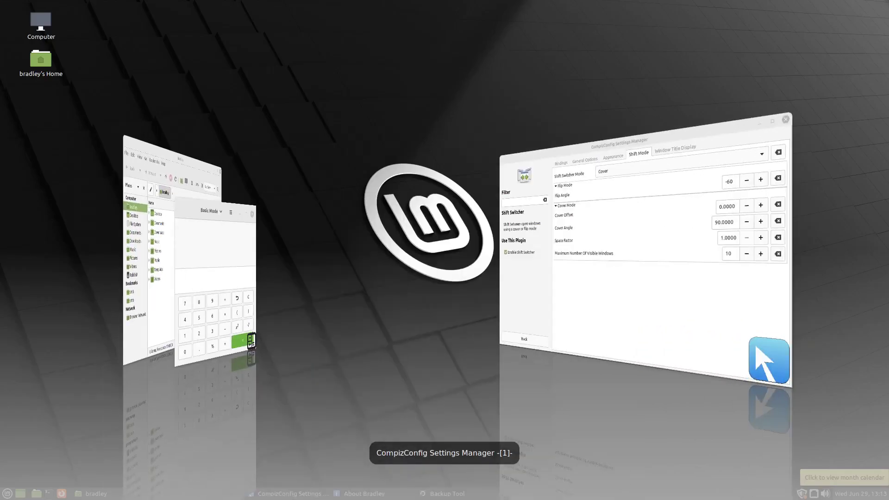
key(Return)
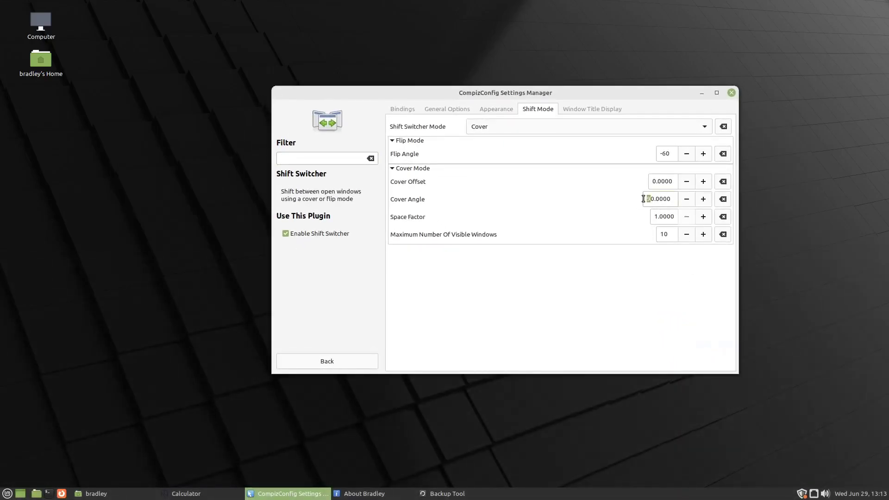
Set Shift Switcher's Cover Angle to 30 and cycle through the open windows to preview the shallower tilt
text(3)
click(805, 359)
key(super+Tab)
key(super+Tab)
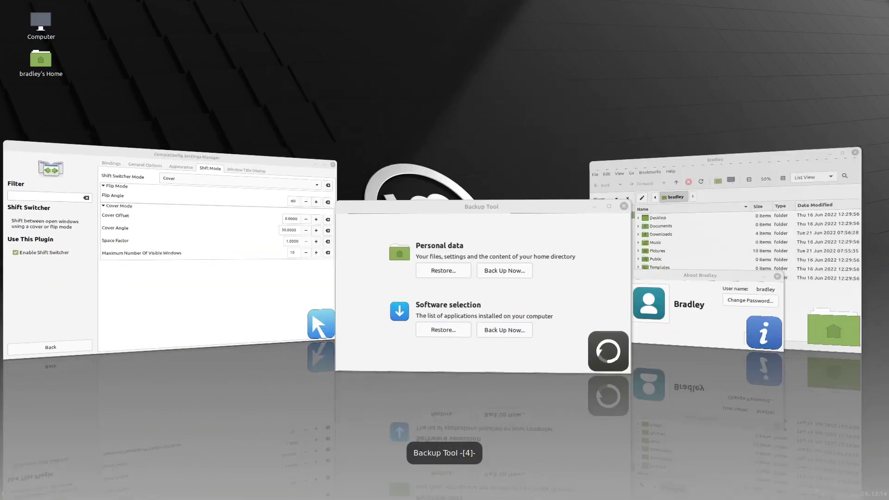
key(super+Tab)
key(super+Tab)
key(super+Tab)
key(super+Tab)
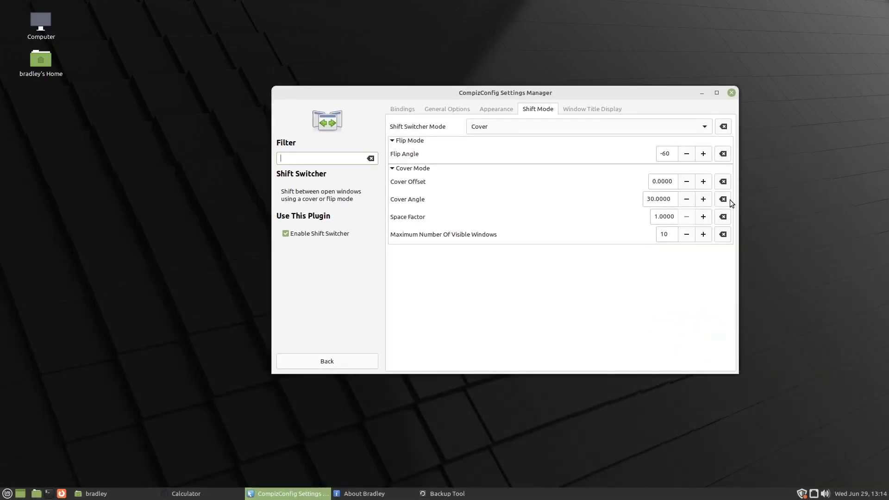
Reset the Cover Angle and Flip Angle to their defaults, and look through Shift Switcher's other settings before returning to its mode options
click(723, 199)
click(722, 155)
click(487, 110)
click(437, 108)
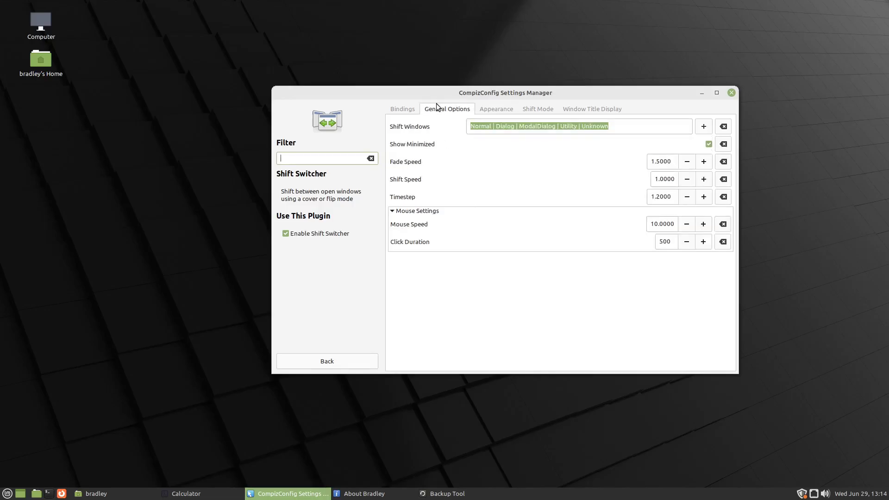
click(404, 109)
click(537, 109)
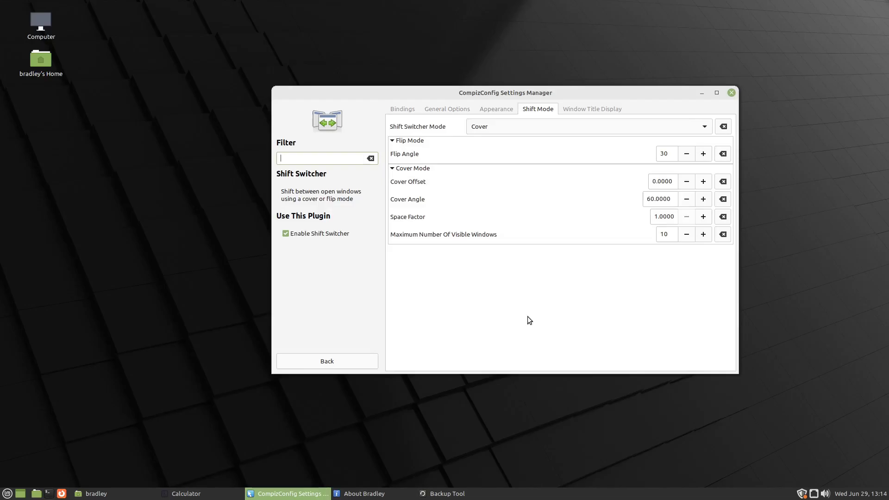
Return to the plugin overview, disable Shift Switcher and enable the Expo plugin in the Desktop category
key(super+Tab)
click(349, 362)
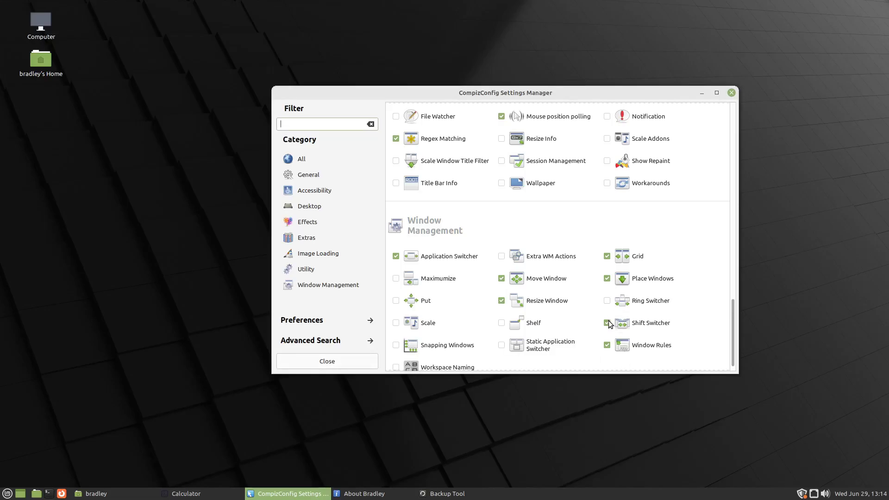
drag(734, 343, 721, 194)
scroll(722, 194, up, 3)
click(396, 277)
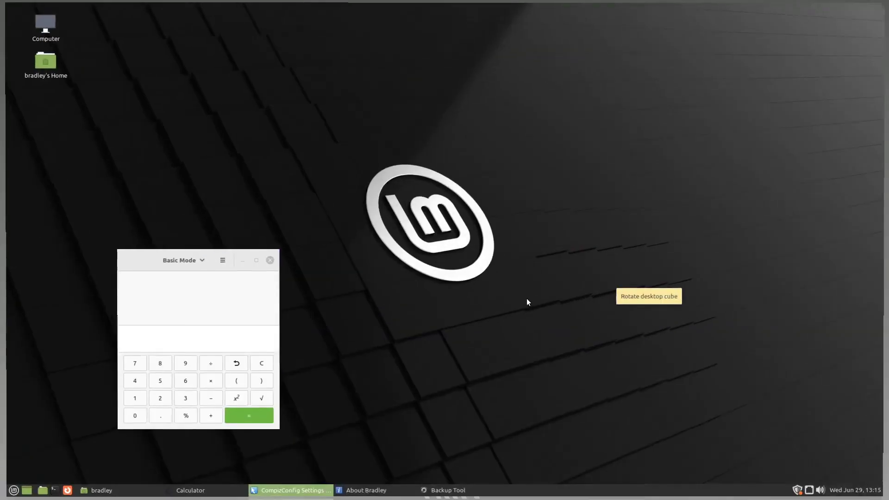
Show all workspaces with Expo, go to the first workspace, and reposition the CompizConfig Settings Manager window slightly
key(super+e)
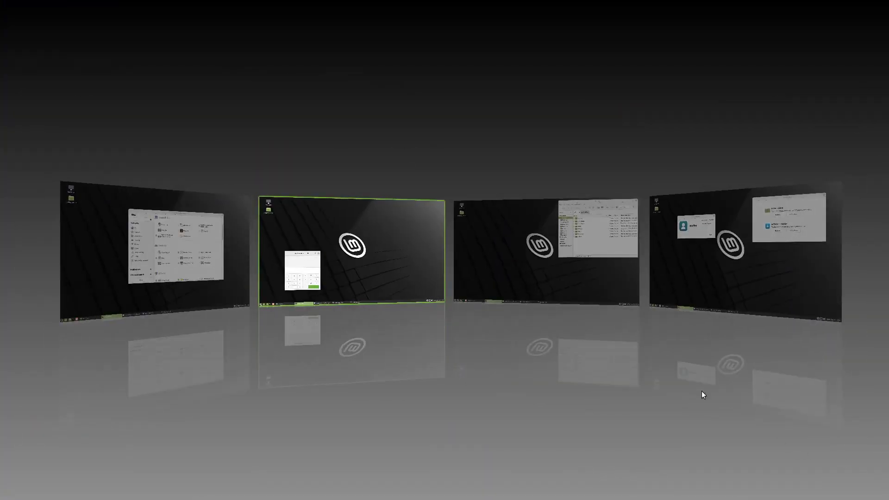
click(97, 250)
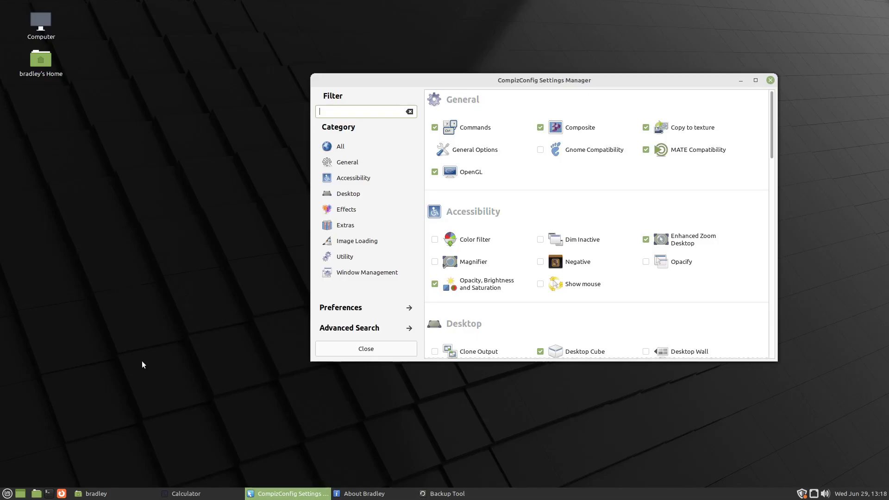
mouse_move(888, 499)
drag(637, 81, 625, 75)
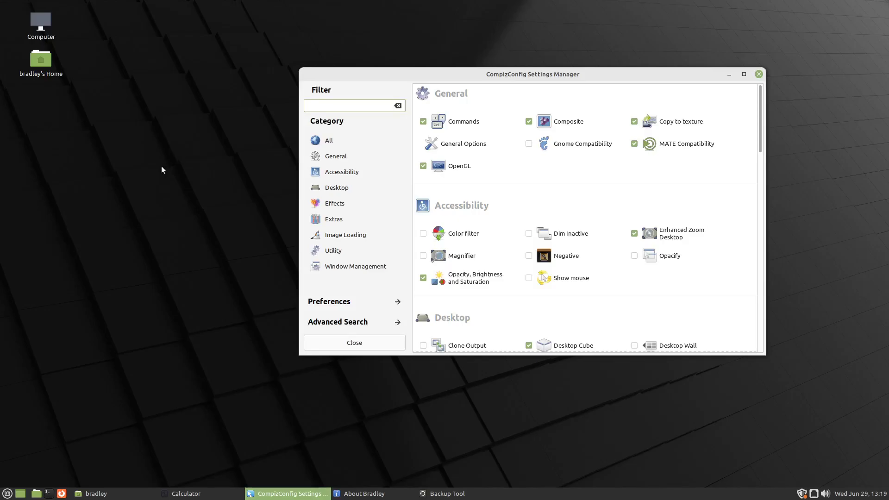
Use Expo to visit the empty fourth workspace, return to the first one, and bring up the workspace overview again
scroll(735, 196, down, 3)
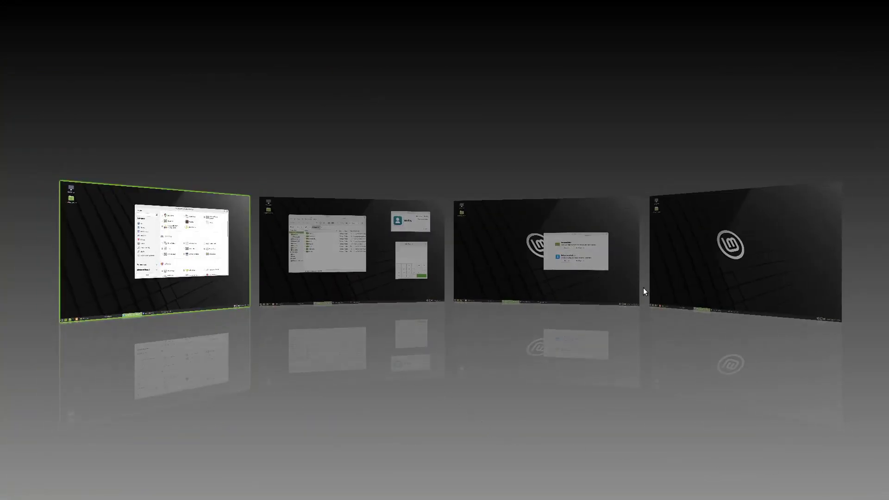
click(702, 293)
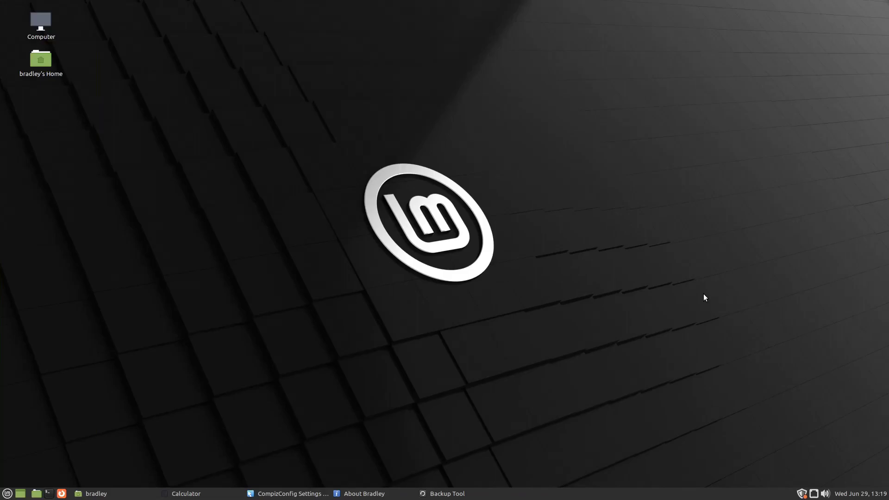
mouse_move(888, 499)
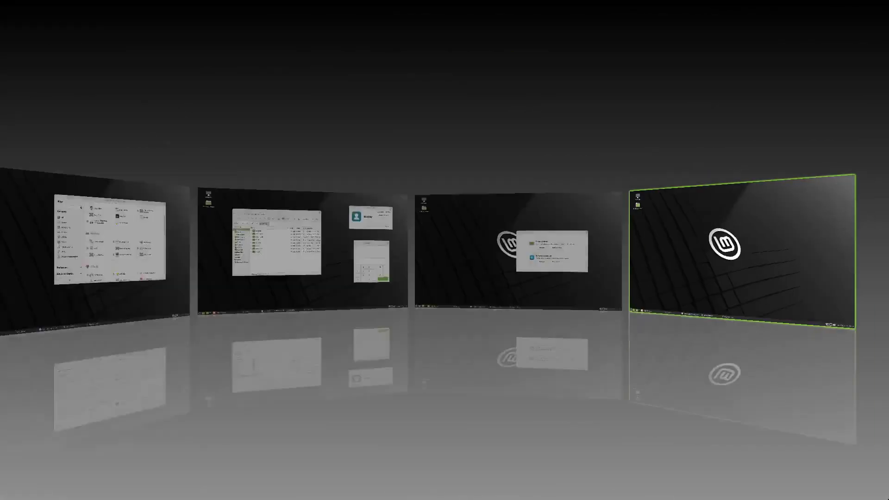
double_click(130, 257)
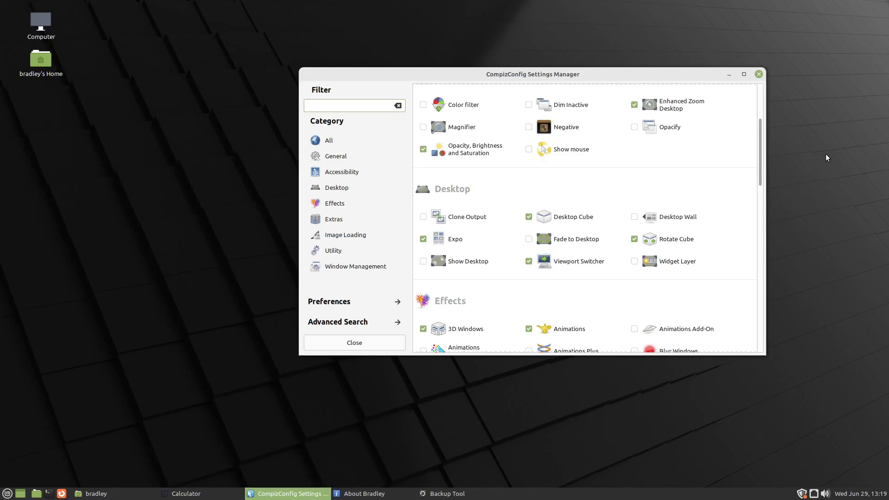
key(super+e)
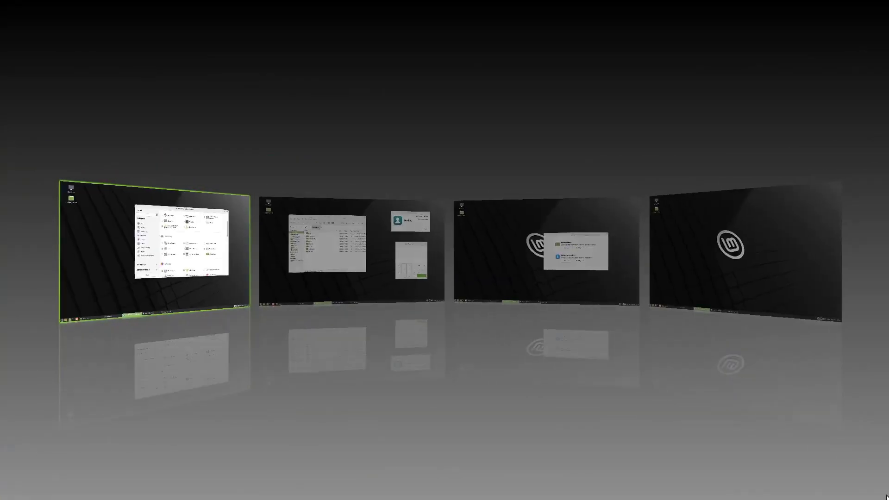
click(643, 223)
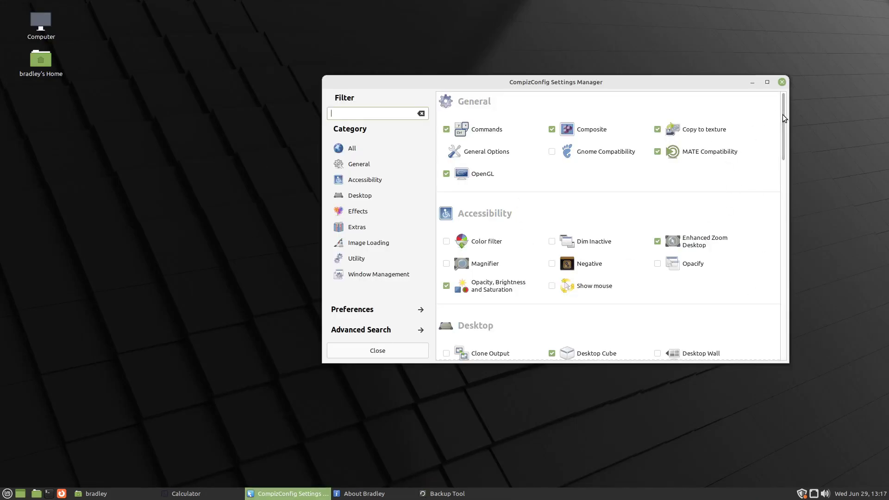
Browse the plugin list down to the Window Management category and back up to the Desktop plugins
mouse_move(783, 124)
mouse_down()
mouse_move(786, 299)
mouse_move(776, 110)
mouse_up()
drag(783, 118, 815, 88)
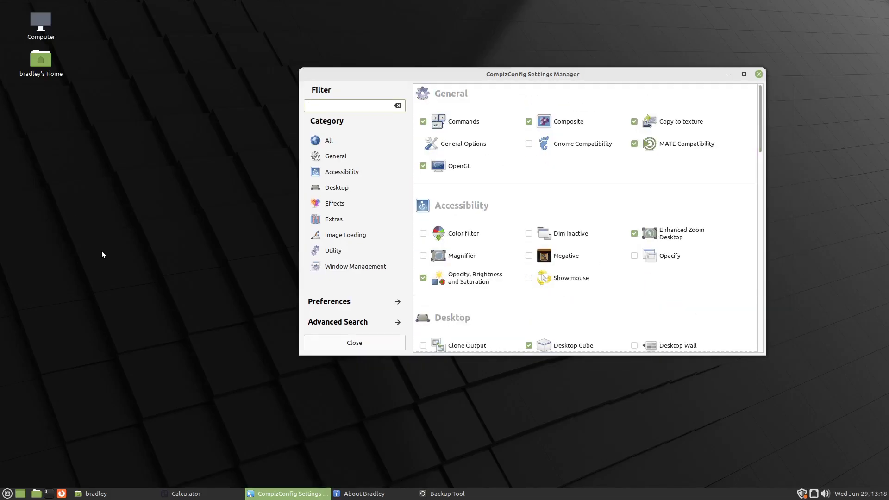
drag(760, 121, 768, 344)
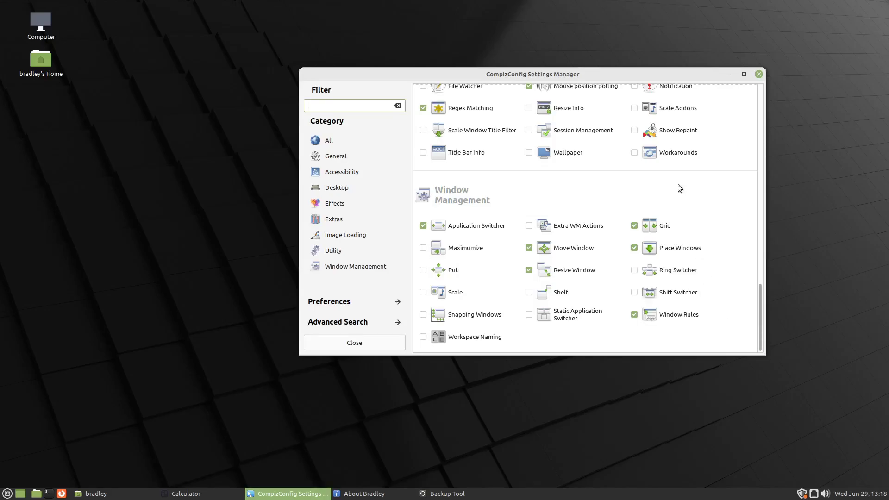
drag(761, 299, 757, 134)
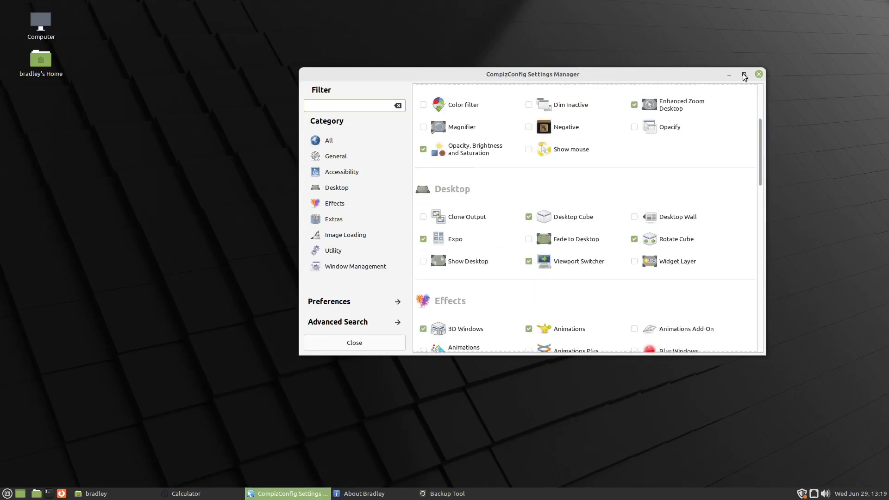